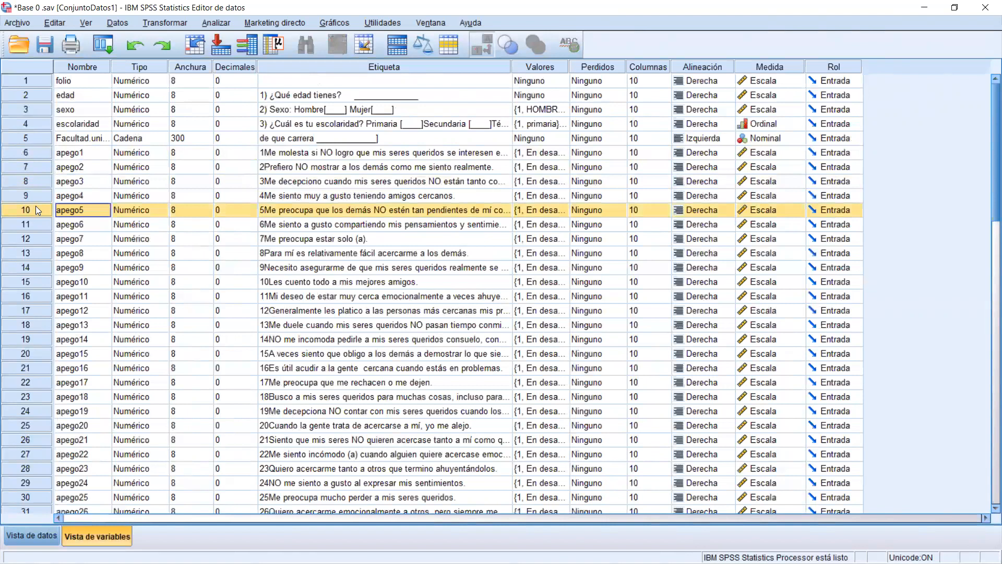
Widen the Etiqueta column in the variable list so that the full apego item texts can be read.
{"action": "left_click", "coordinate": [338, 155]}
{"action": "left_click_drag", "start_coordinate": [512, 67], "coordinate": [553, 67]}
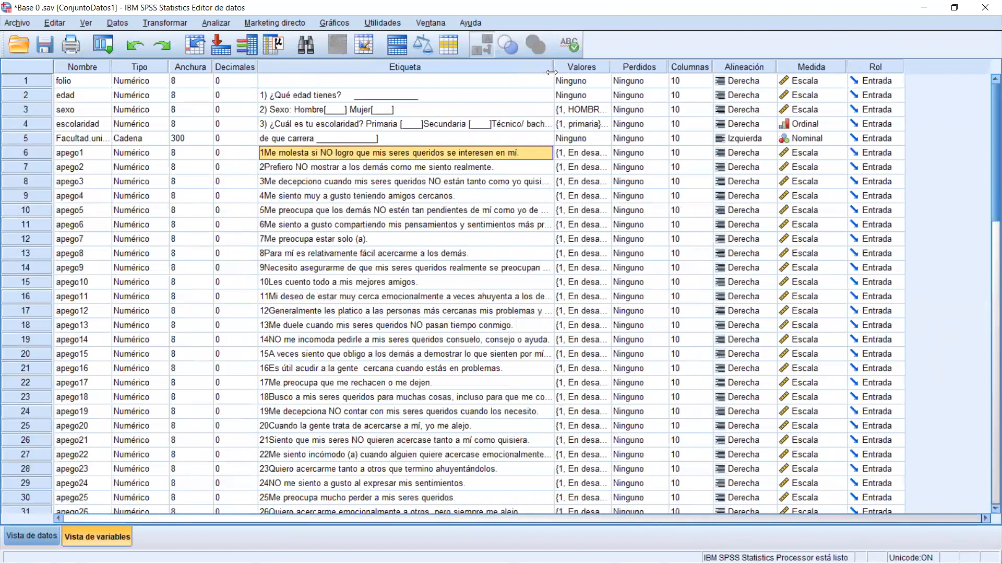
{"action": "left_click", "coordinate": [18, 167]}
{"action": "left_click", "coordinate": [22, 196]}
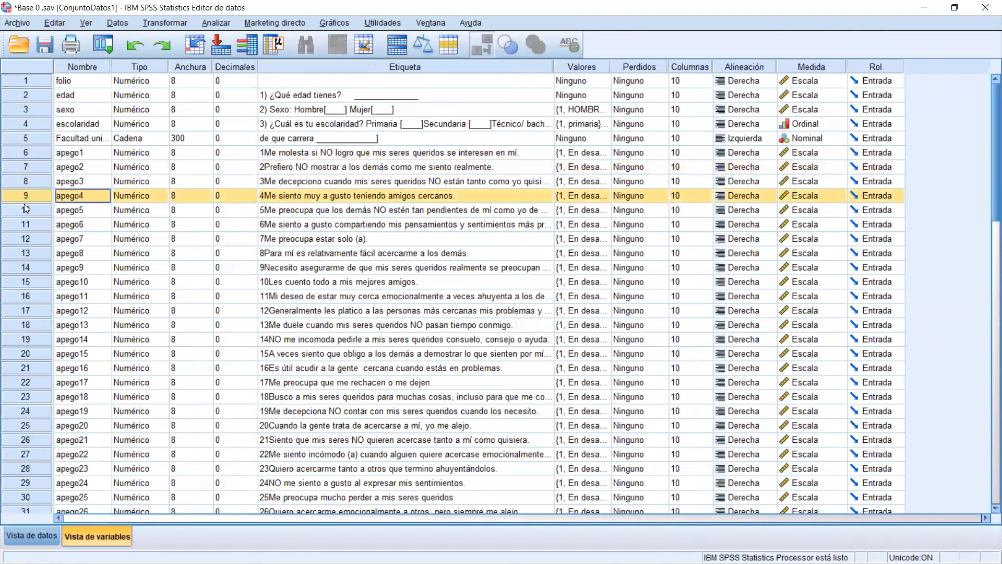
{"action": "left_click", "coordinate": [27, 224]}
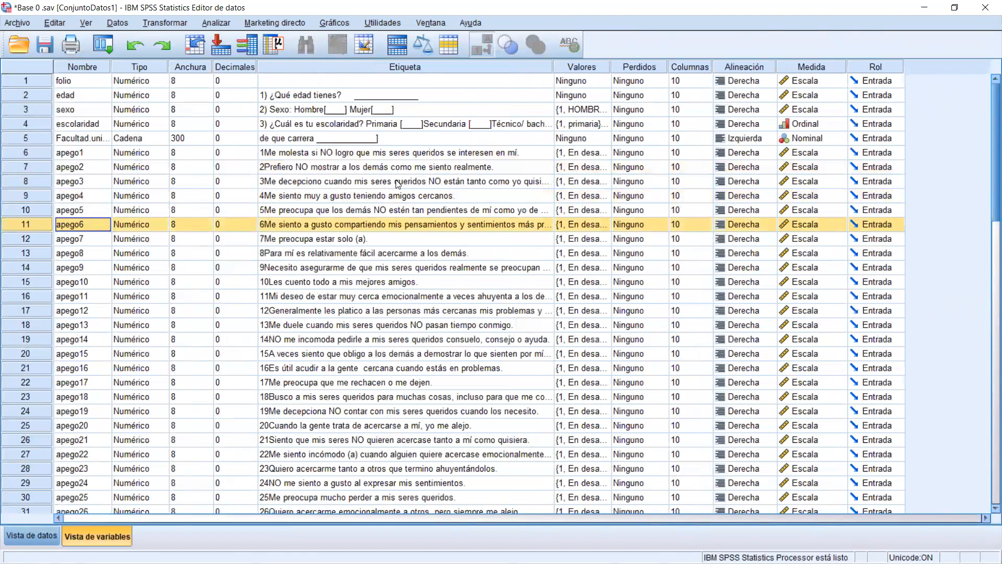
{"action": "left_click", "coordinate": [379, 167]}
{"action": "left_click", "coordinate": [375, 185]}
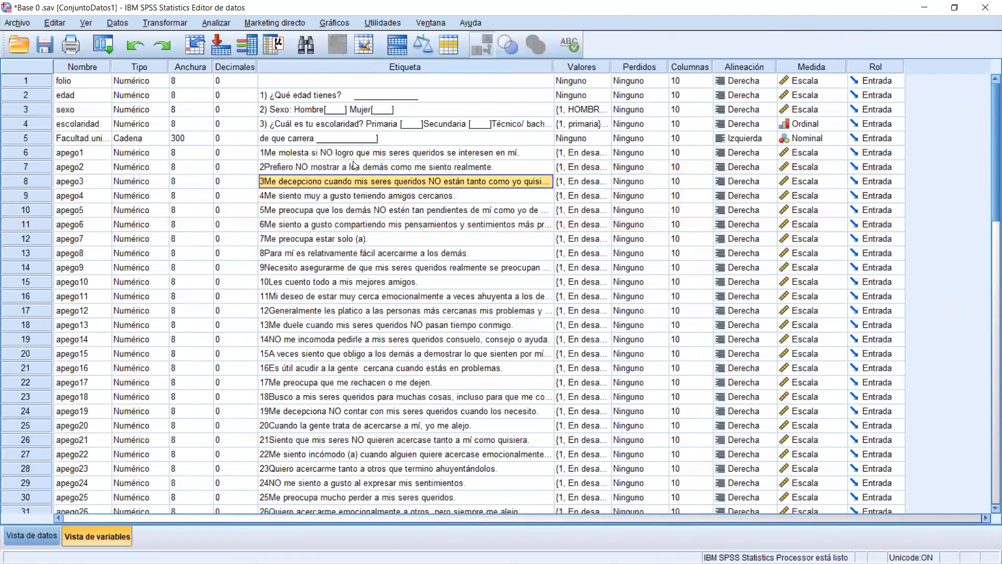
{"action": "left_click", "coordinate": [29, 153]}
{"action": "left_click", "coordinate": [26, 181]}
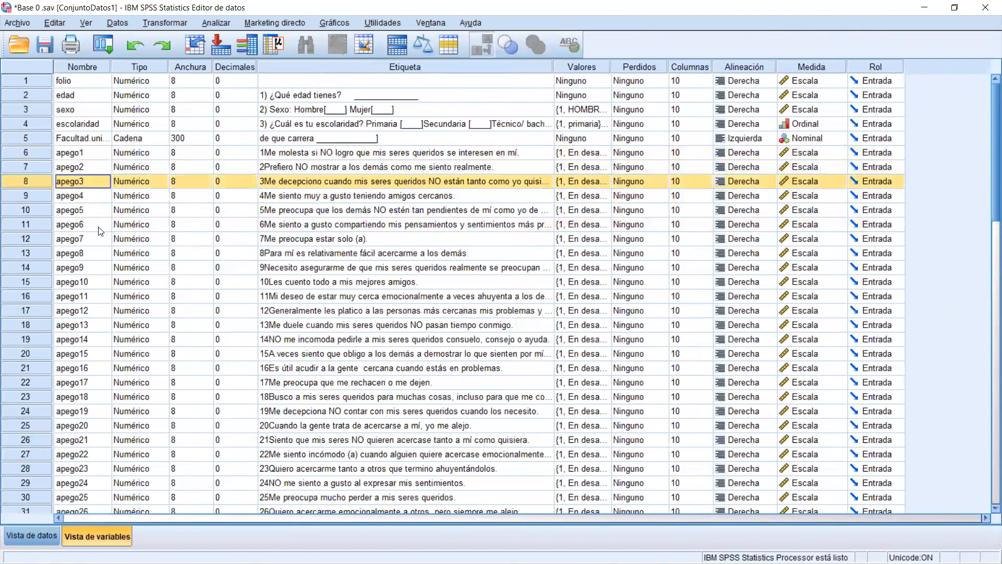
{"action": "left_click", "coordinate": [488, 167]}
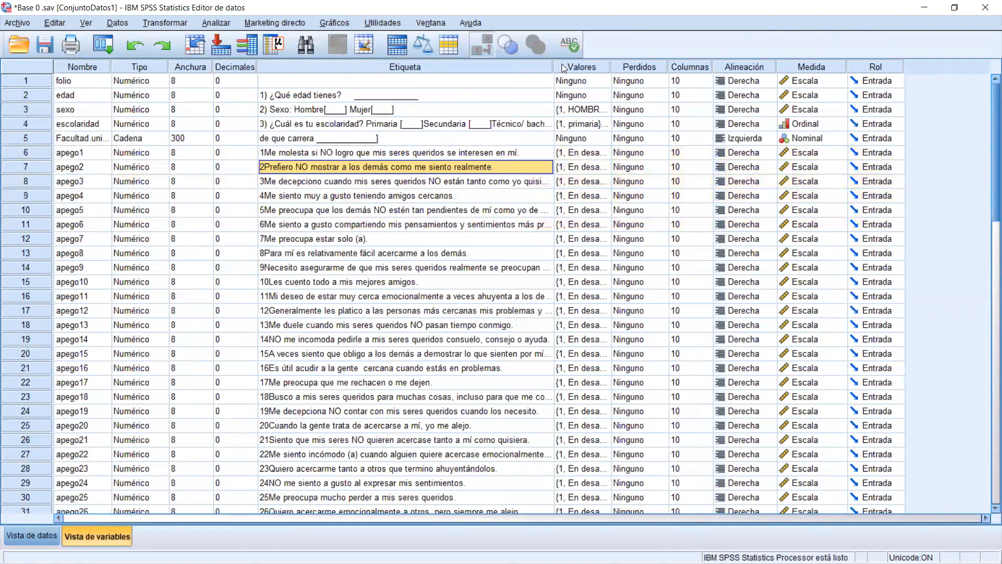
{"action": "left_click_drag", "start_coordinate": [552, 66], "coordinate": [604, 67]}
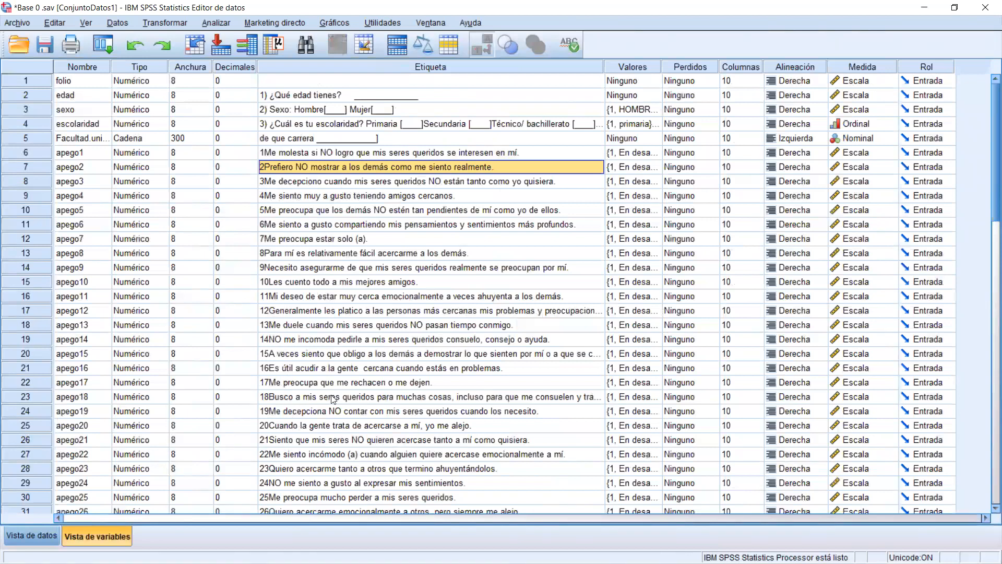
Examine the labels of the even-numbered attachment items from apego4 through apego20.
{"action": "left_click", "coordinate": [532, 398]}
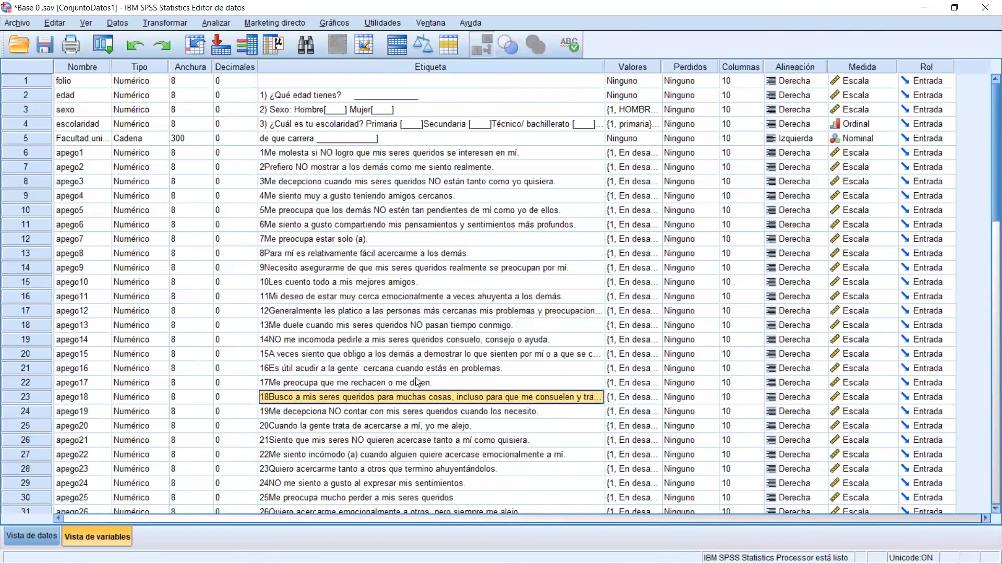
{"action": "left_click", "coordinate": [282, 426]}
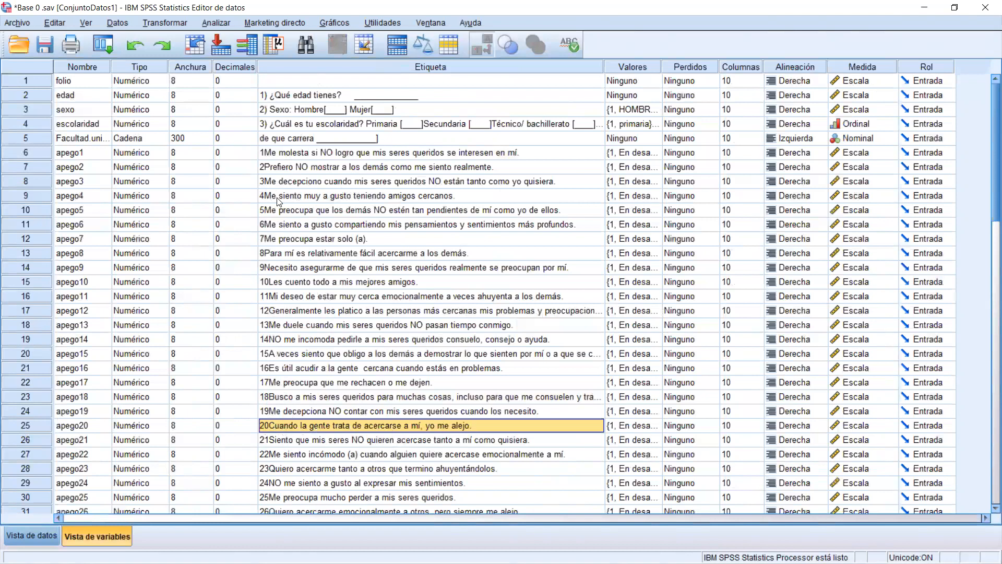
{"action": "left_click_drag", "start_coordinate": [280, 201], "coordinate": [278, 415]}
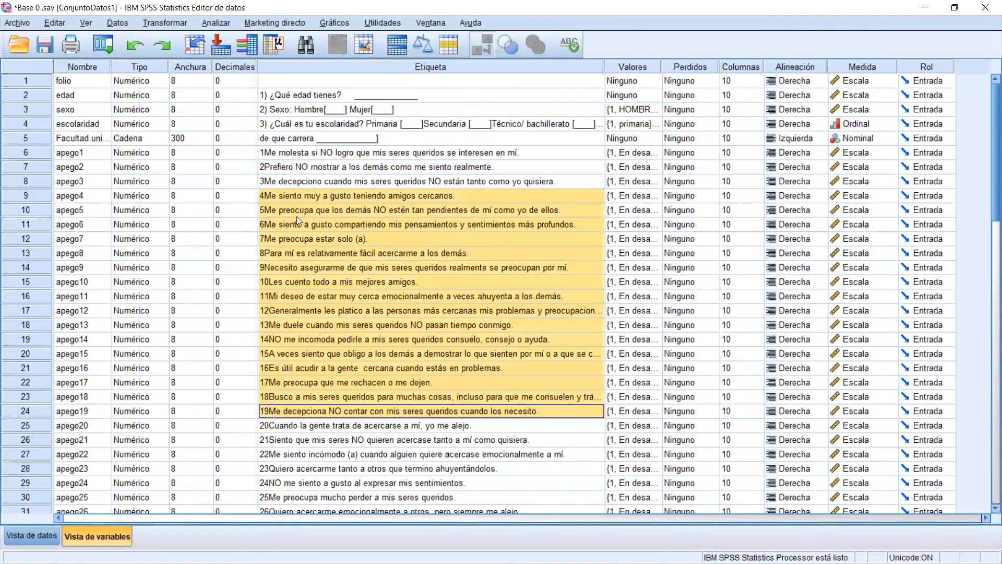
{"action": "left_click", "coordinate": [286, 195]}
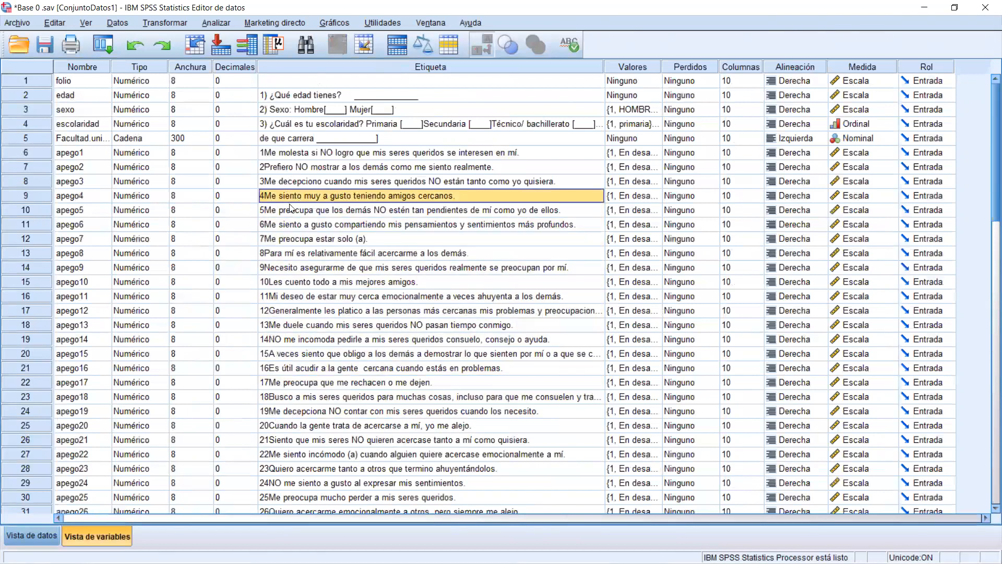
{"action": "left_click", "coordinate": [286, 225]}
{"action": "left_click", "coordinate": [276, 254]}
{"action": "left_click", "coordinate": [276, 281]}
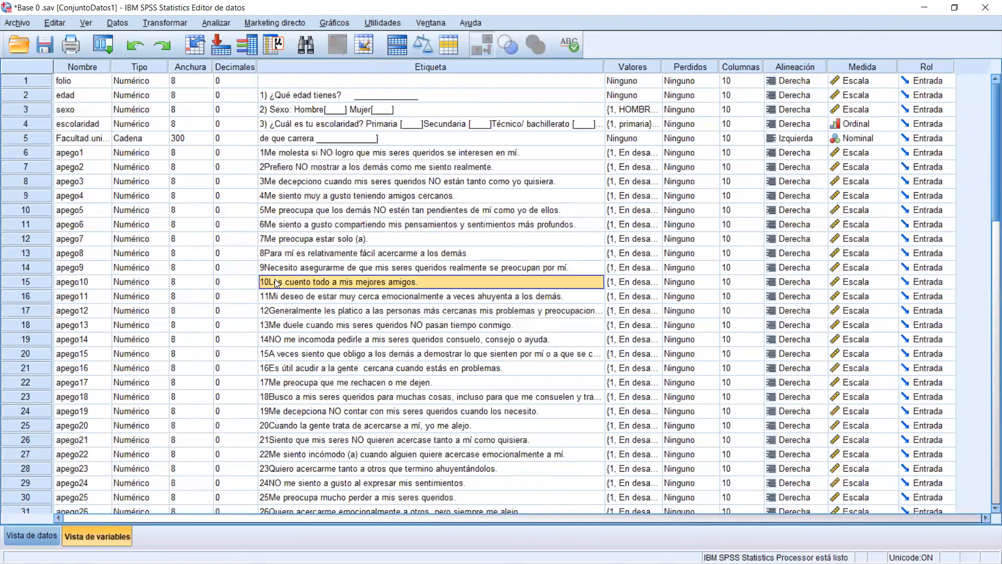
{"action": "left_click", "coordinate": [278, 311]}
{"action": "left_click", "coordinate": [278, 339]}
{"action": "left_click", "coordinate": [272, 368]}
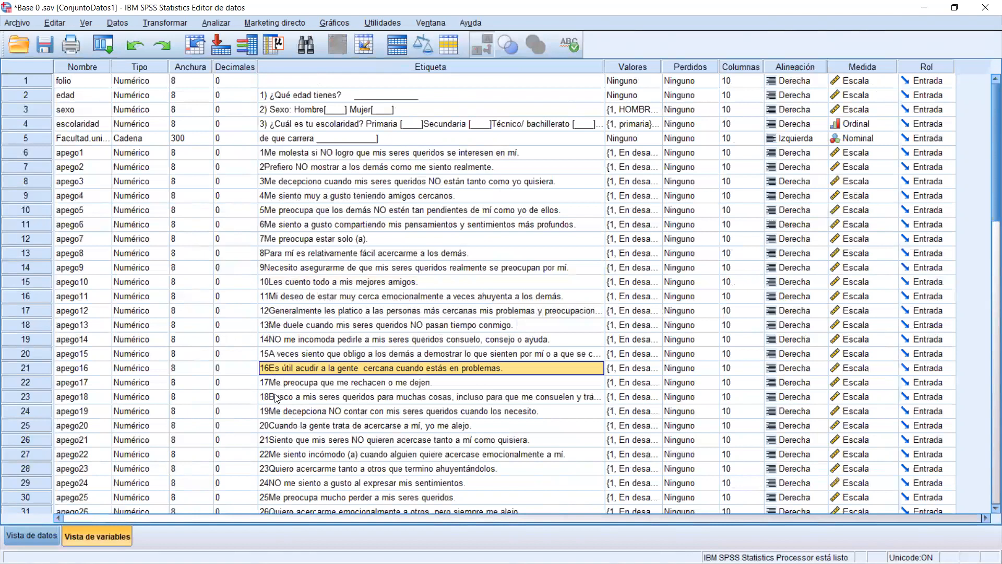
{"action": "left_click", "coordinate": [277, 397]}
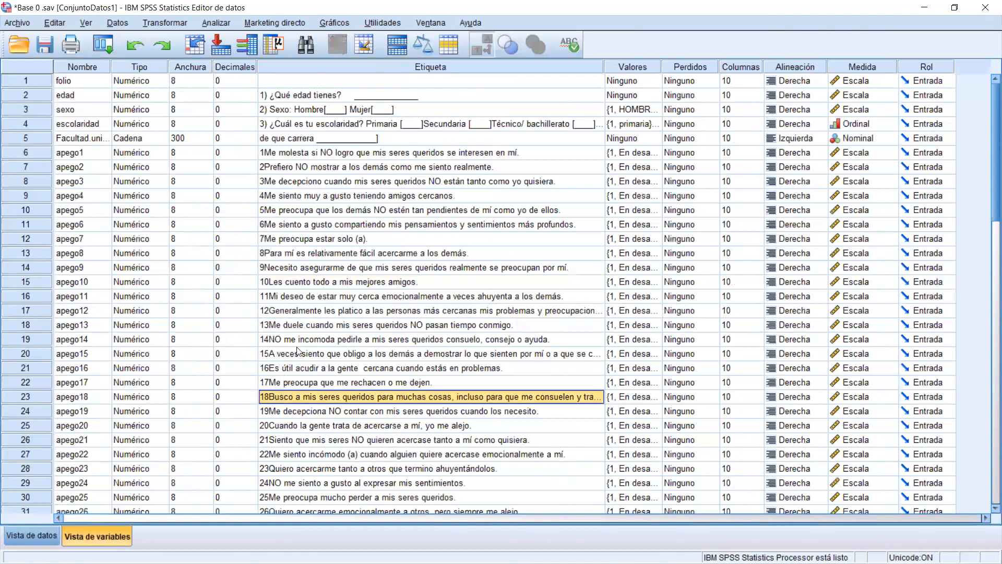
{"action": "scroll", "coordinate": [295, 403], "scroll_direction": "down", "scroll_amount": 3}
{"action": "left_click", "coordinate": [276, 296]}
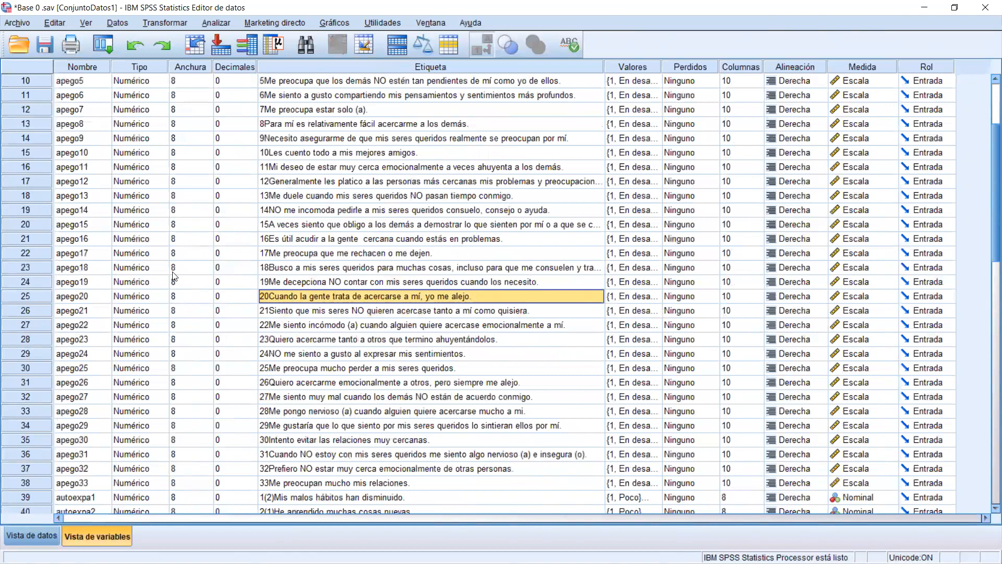
{"action": "scroll", "coordinate": [173, 276], "scroll_direction": "up", "scroll_amount": 3}
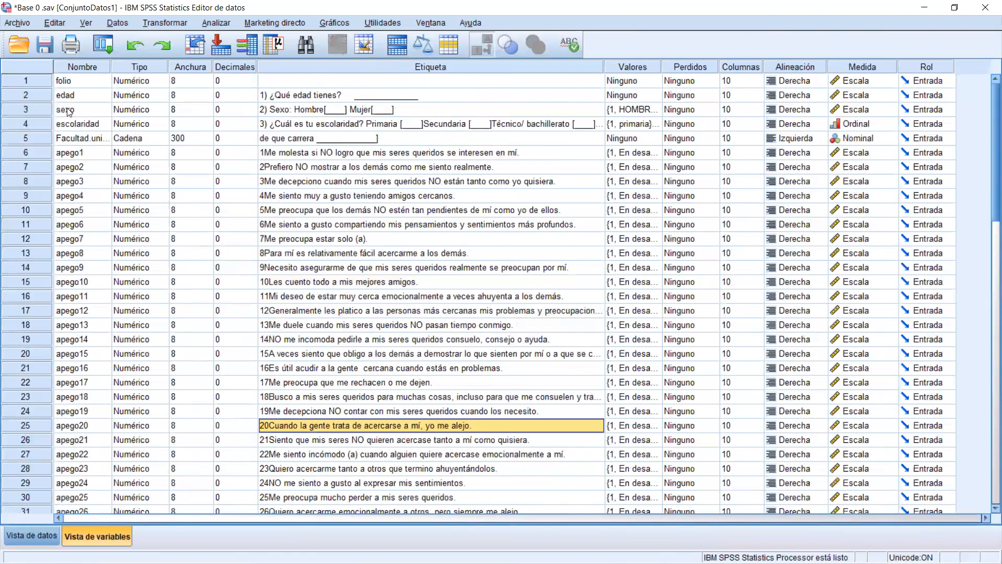
Switch to the data view, widen the apego2 column and show numeric codes instead of value labels.
{"action": "left_click", "coordinate": [173, 25]}
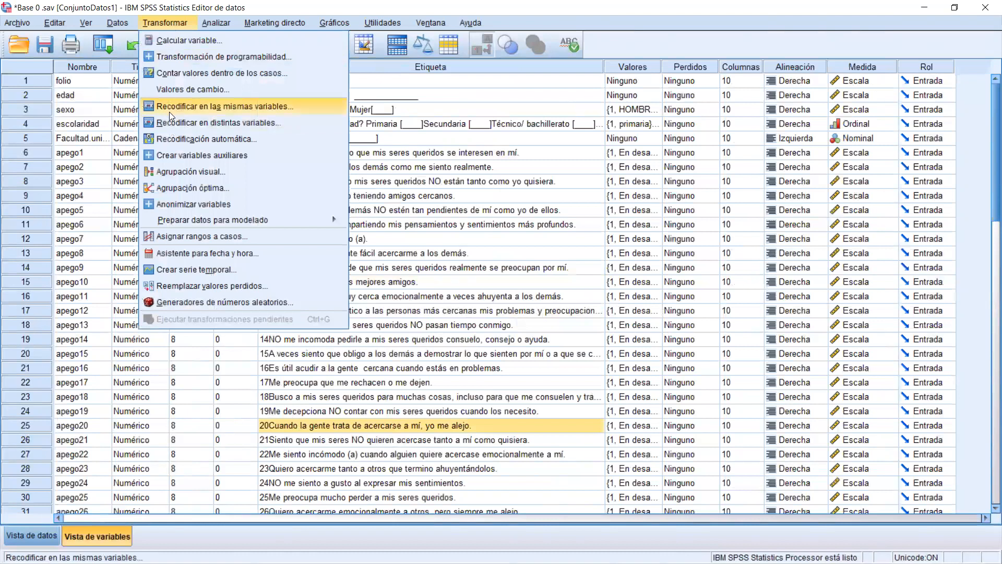
{"action": "left_click", "coordinate": [411, 298]}
{"action": "left_click", "coordinate": [30, 540]}
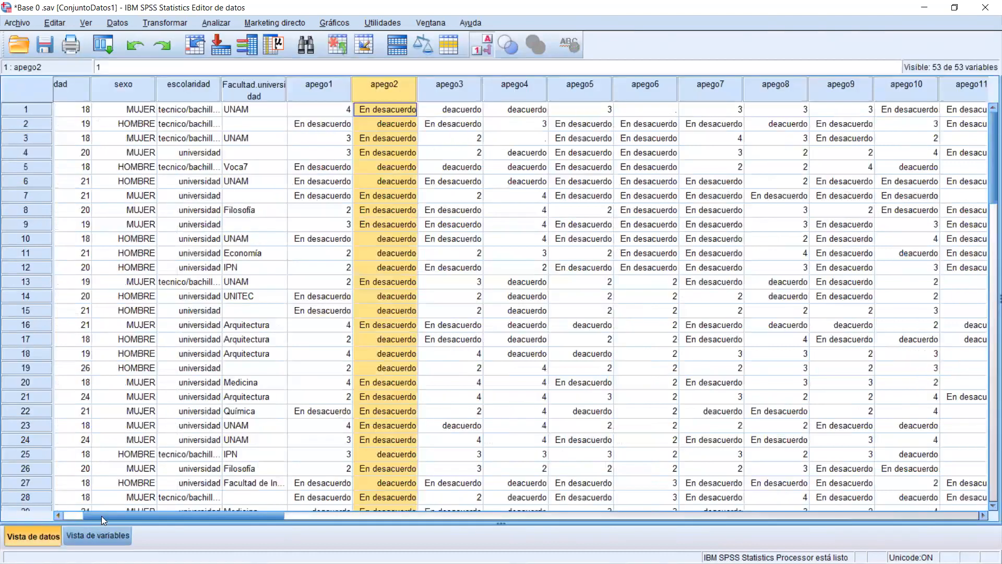
{"action": "left_click", "coordinate": [446, 152]}
{"action": "left_click", "coordinate": [402, 109]}
{"action": "left_click_drag", "start_coordinate": [415, 90], "coordinate": [446, 90]}
{"action": "left_click", "coordinate": [482, 46]}
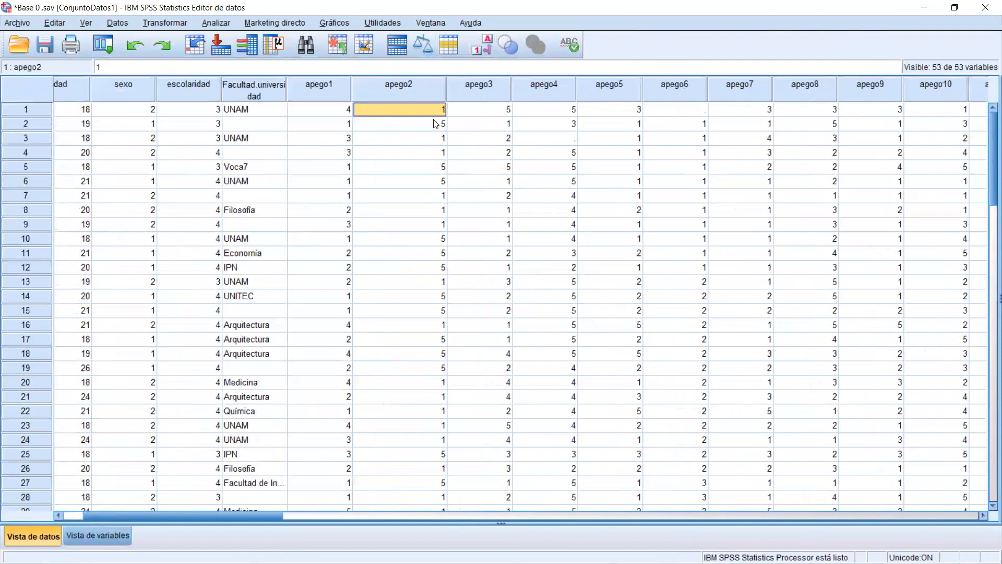
Examine the numeric response codes in the apego2 column.
{"action": "left_click", "coordinate": [425, 139]}
{"action": "left_click", "coordinate": [424, 113]}
{"action": "left_click", "coordinate": [412, 128]}
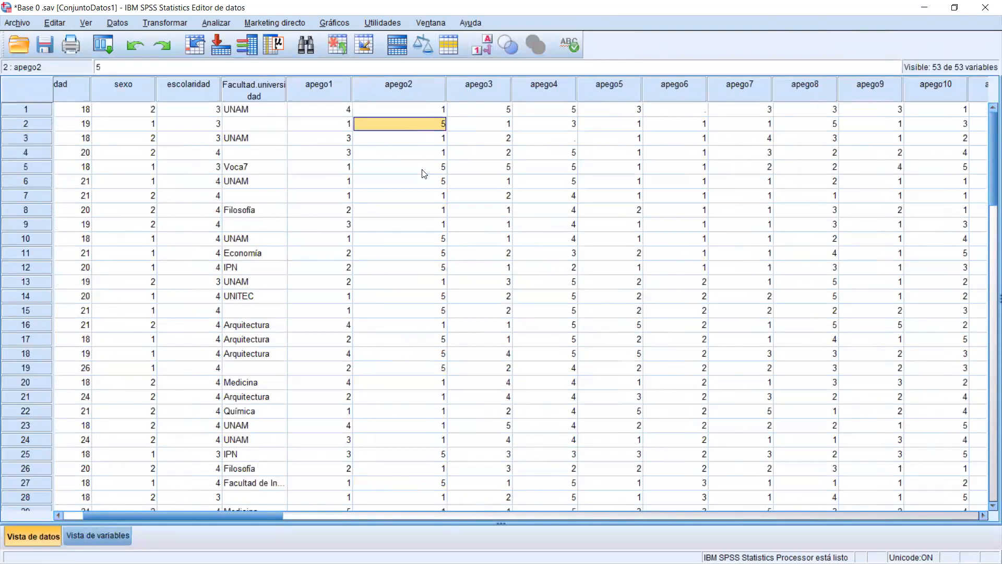
{"action": "scroll", "coordinate": [424, 317], "scroll_direction": "down", "scroll_amount": 3}
{"action": "scroll", "coordinate": [417, 292], "scroll_direction": "up", "scroll_amount": 3}
{"action": "left_click", "coordinate": [153, 23]}
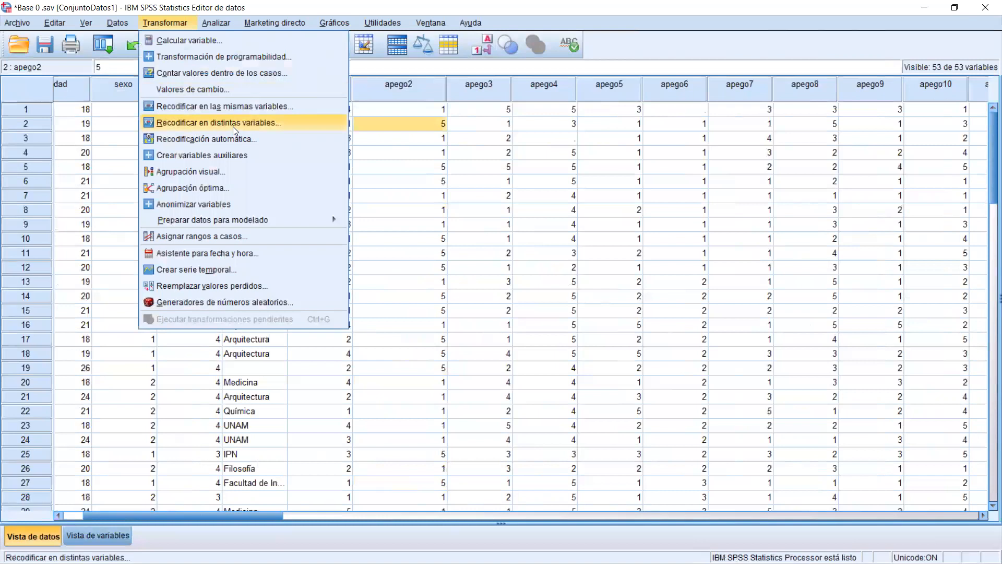
{"action": "left_click", "coordinate": [479, 152]}
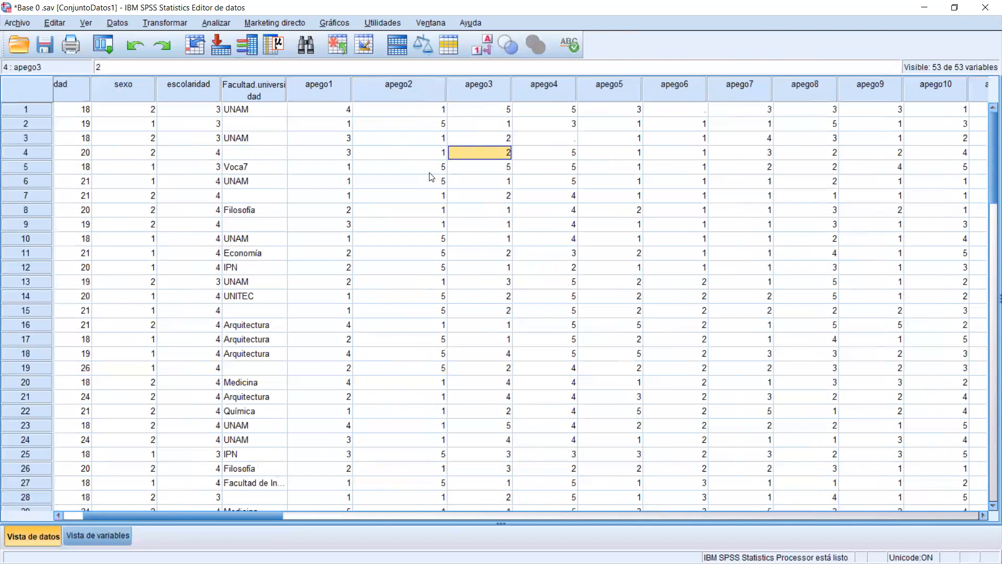
Open Recode into Different Variables and list the source variables by name instead of label.
{"action": "left_click", "coordinate": [217, 23]}
{"action": "mouse_move", "coordinate": [186, 23]}
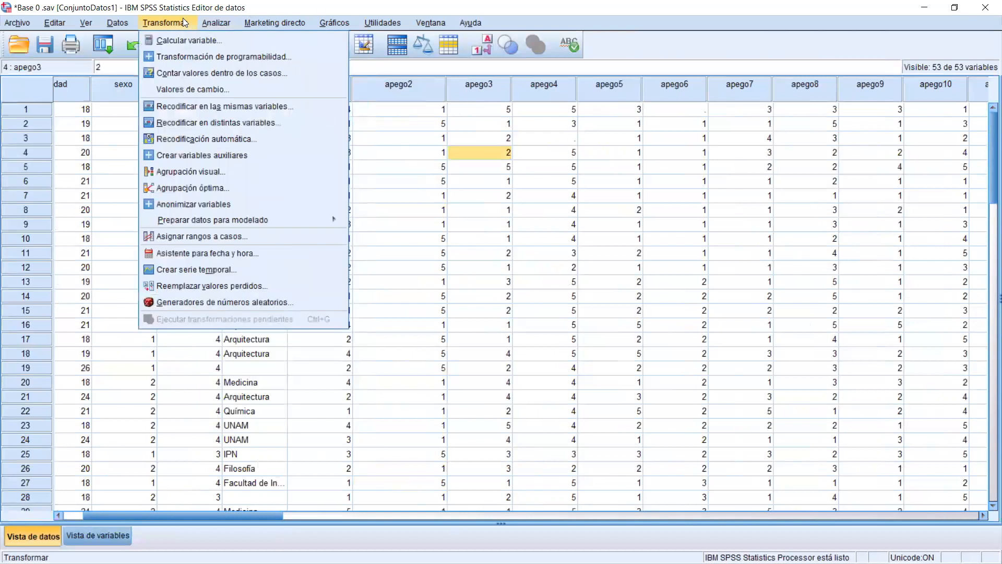
{"action": "left_click", "coordinate": [201, 122]}
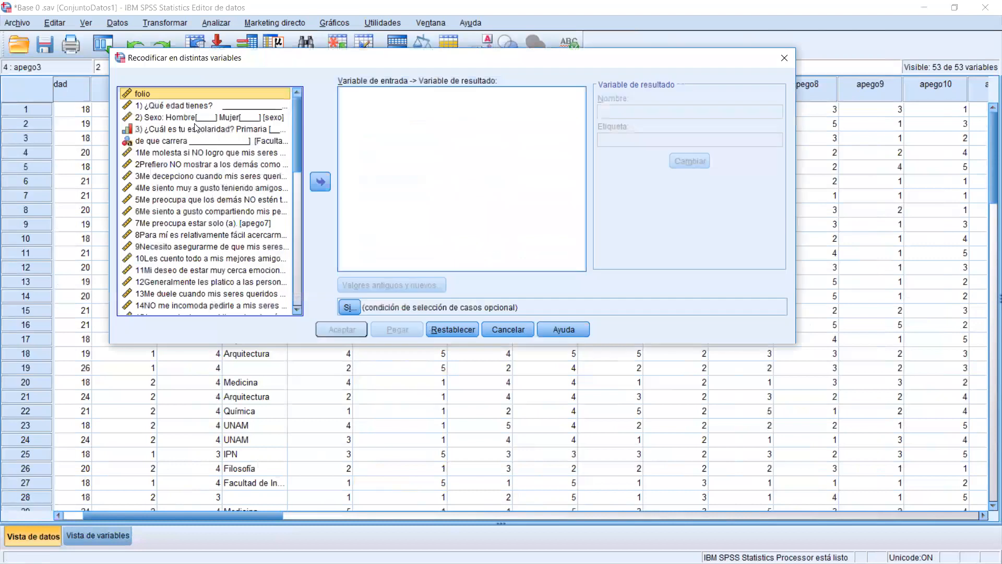
{"action": "left_click_drag", "start_coordinate": [312, 60], "coordinate": [408, 115]}
{"action": "left_click", "coordinate": [267, 220]}
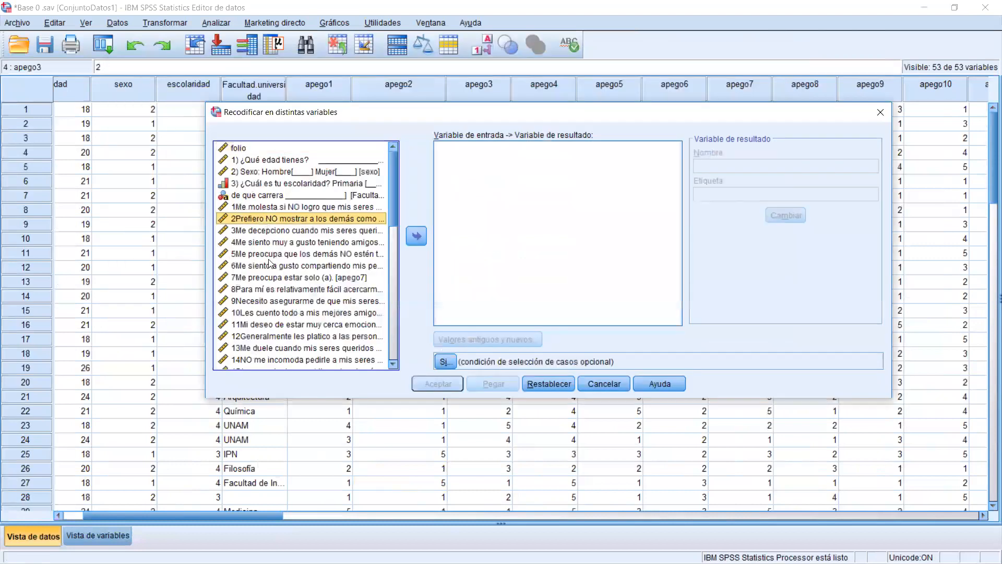
{"action": "right_click", "coordinate": [283, 221]}
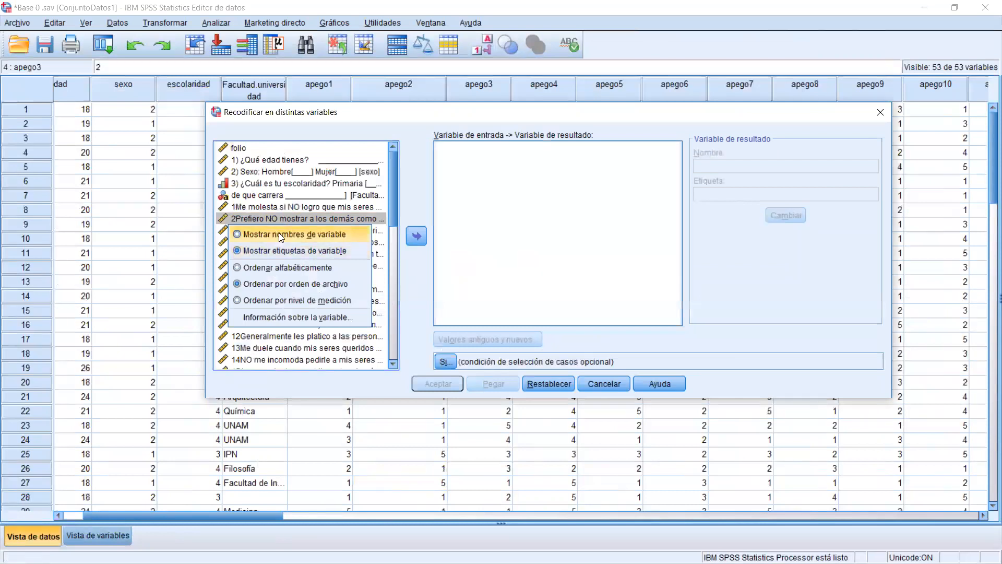
{"action": "left_click", "coordinate": [280, 233]}
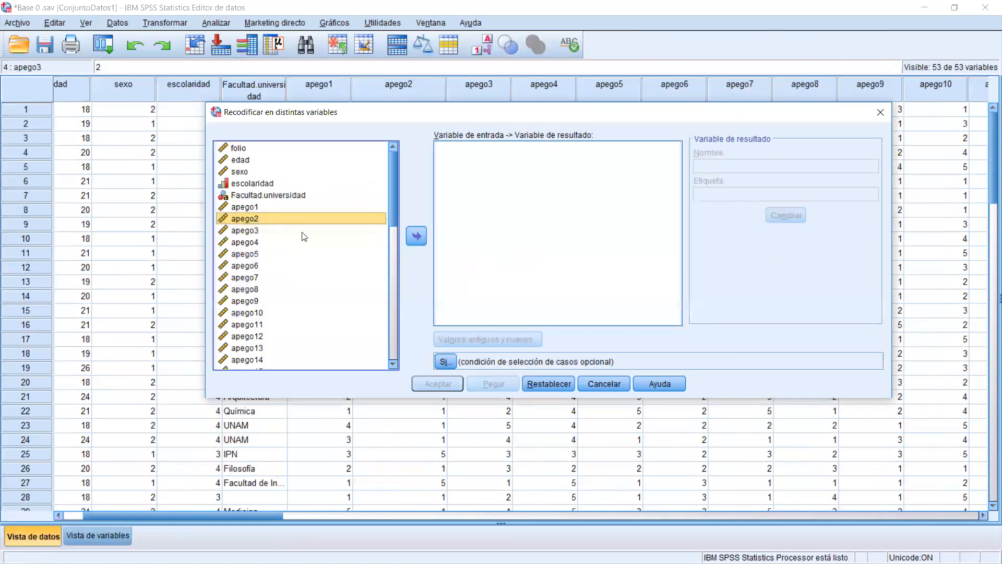
Switch the source list to variable labels and back to variable names.
{"action": "right_click", "coordinate": [269, 216]}
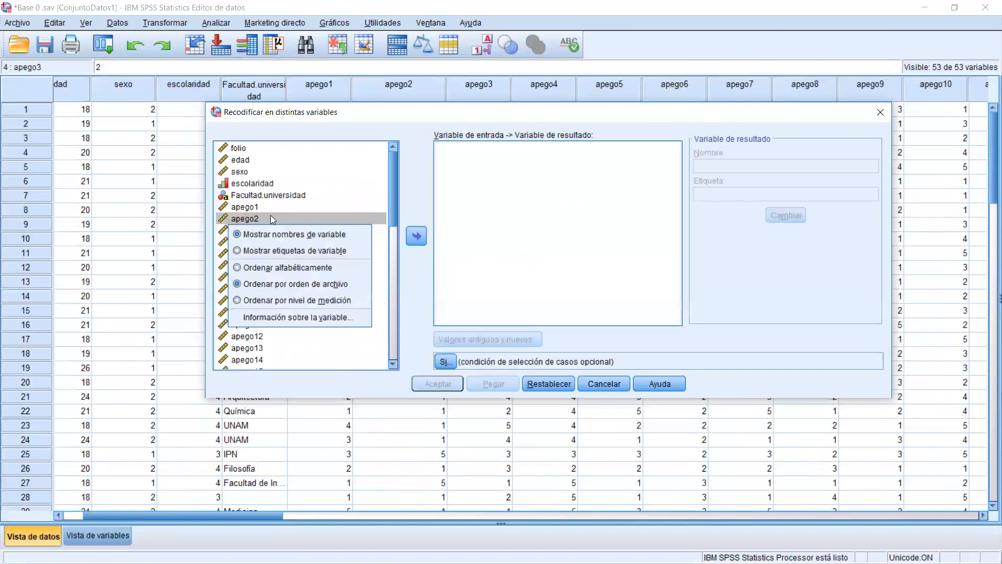
{"action": "left_click", "coordinate": [266, 251]}
{"action": "left_click", "coordinate": [282, 254]}
{"action": "right_click", "coordinate": [282, 254]}
{"action": "left_click", "coordinate": [286, 271]}
Add the even-numbered variables apego2 through apego18 to the recode as input variables.
{"action": "left_click", "coordinate": [246, 220]}
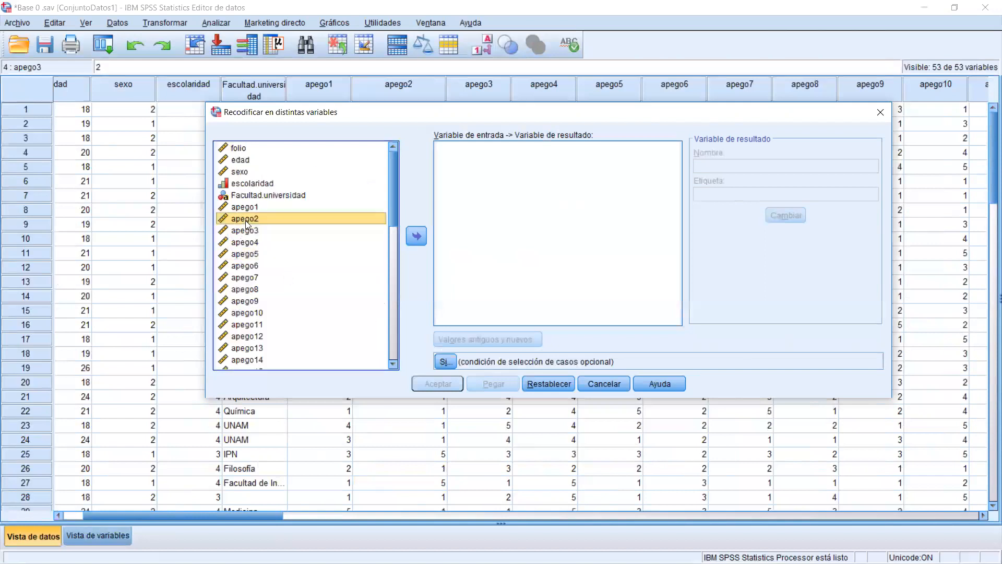
{"action": "left_click", "coordinate": [248, 242], "text": "ctrl"}
{"action": "left_click", "coordinate": [249, 266], "text": "ctrl"}
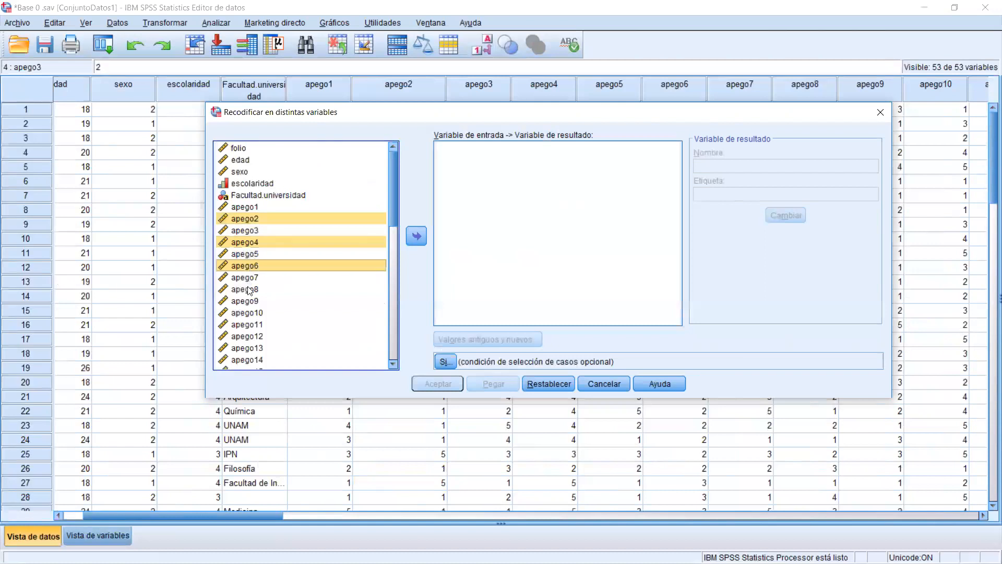
{"action": "left_click", "coordinate": [249, 289], "text": "ctrl"}
{"action": "left_click", "coordinate": [248, 312], "text": "ctrl"}
{"action": "left_click", "coordinate": [247, 337], "text": "ctrl"}
{"action": "scroll", "coordinate": [249, 339], "scroll_direction": "down", "scroll_amount": 4}
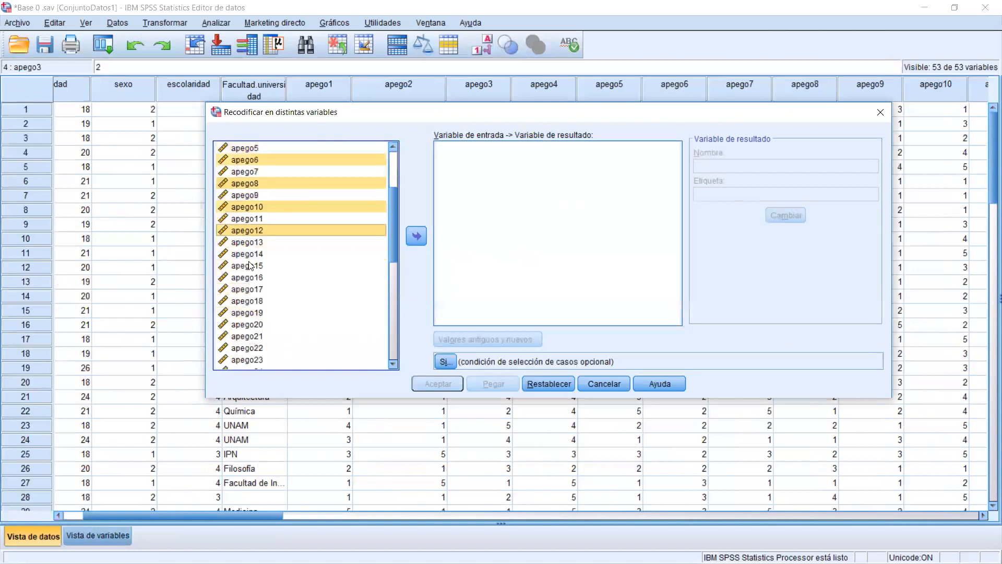
{"action": "left_click", "coordinate": [252, 255], "text": "ctrl"}
{"action": "left_click", "coordinate": [254, 279], "text": "ctrl"}
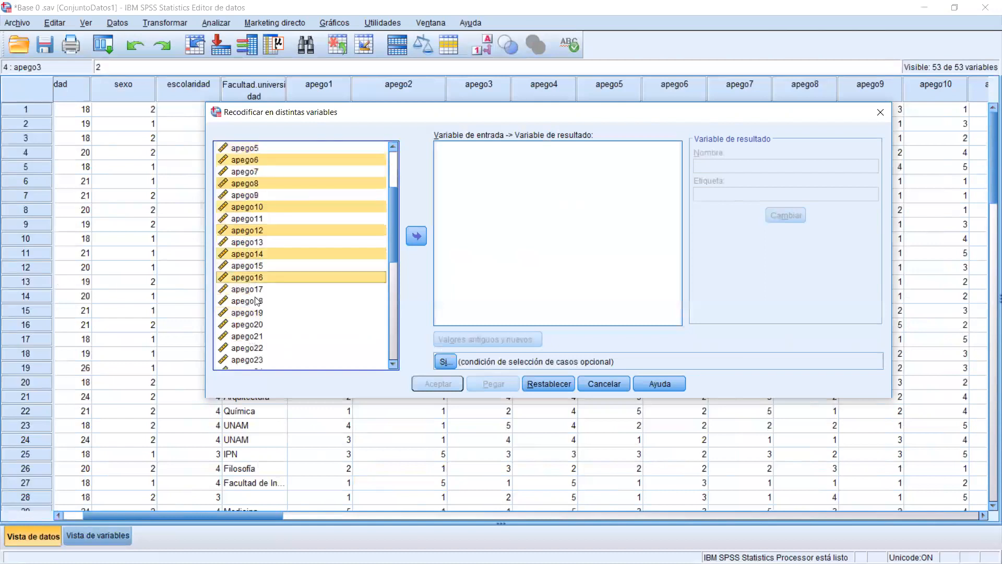
{"action": "left_click", "coordinate": [259, 301], "text": "ctrl"}
{"action": "scroll", "coordinate": [335, 301], "scroll_direction": "up", "scroll_amount": 1}
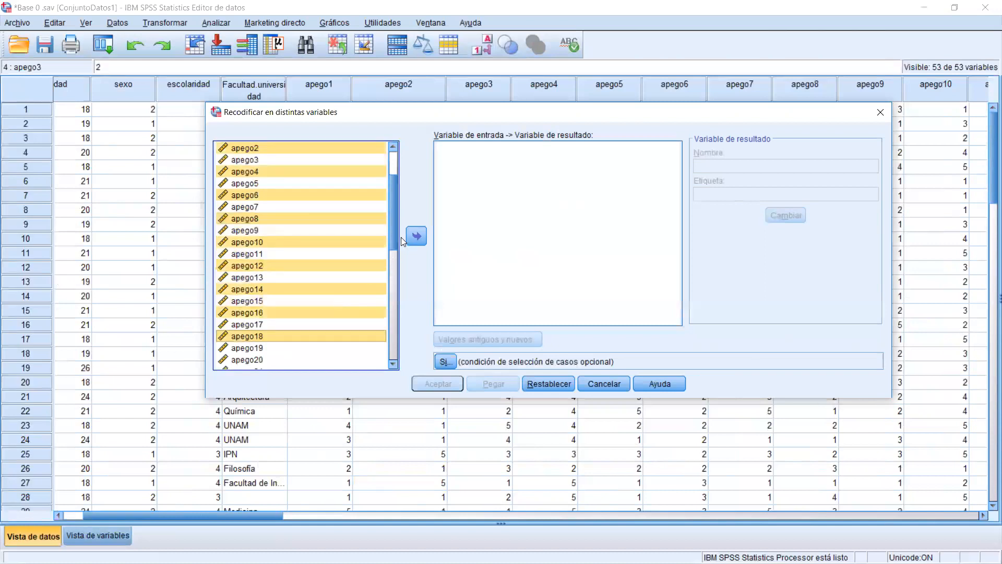
{"action": "left_click", "coordinate": [415, 238]}
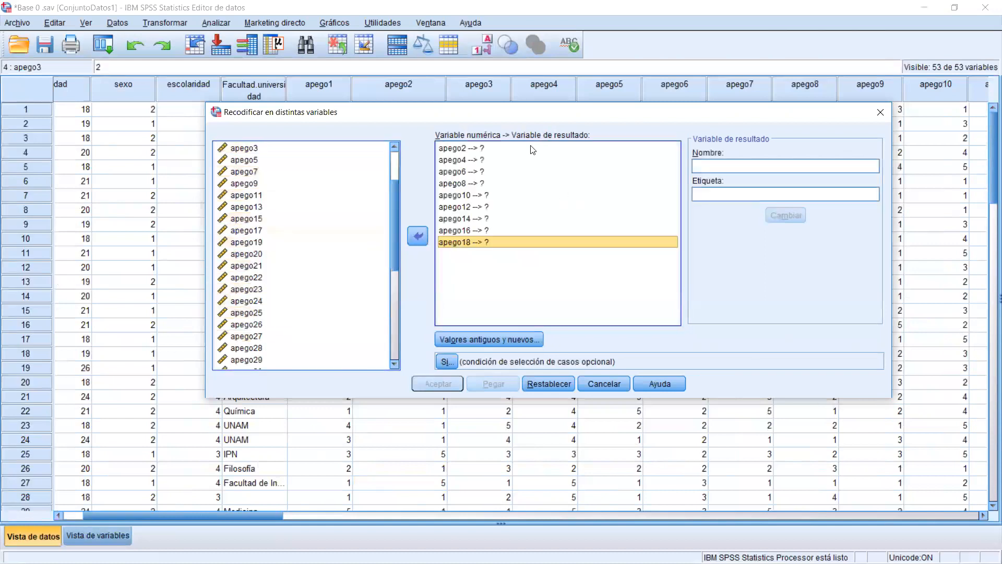
Name the output variable for apego2 reco.apego2 and apply it, copying the reco.apego prefix for reuse.
{"action": "left_click", "coordinate": [477, 150]}
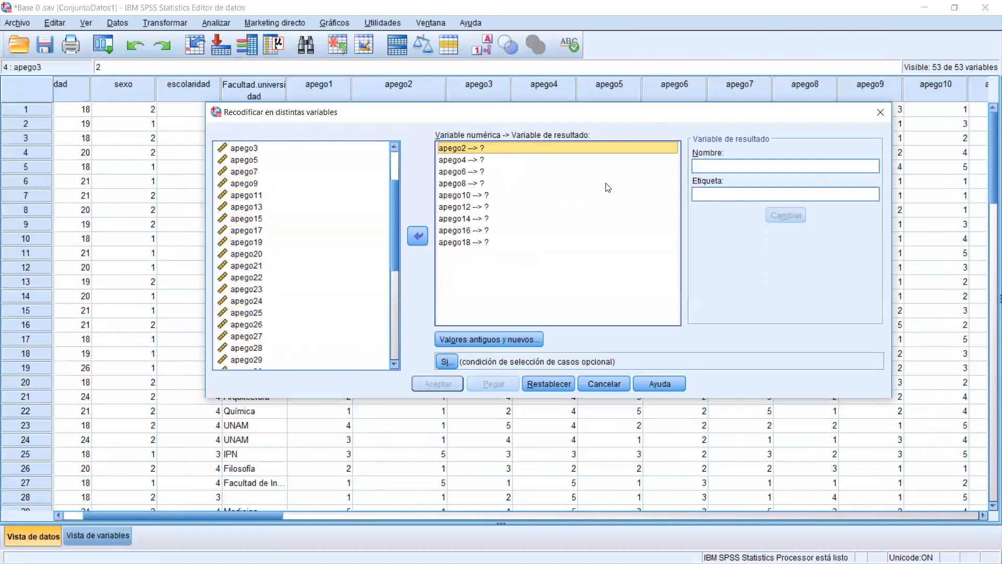
{"action": "left_click", "coordinate": [700, 193]}
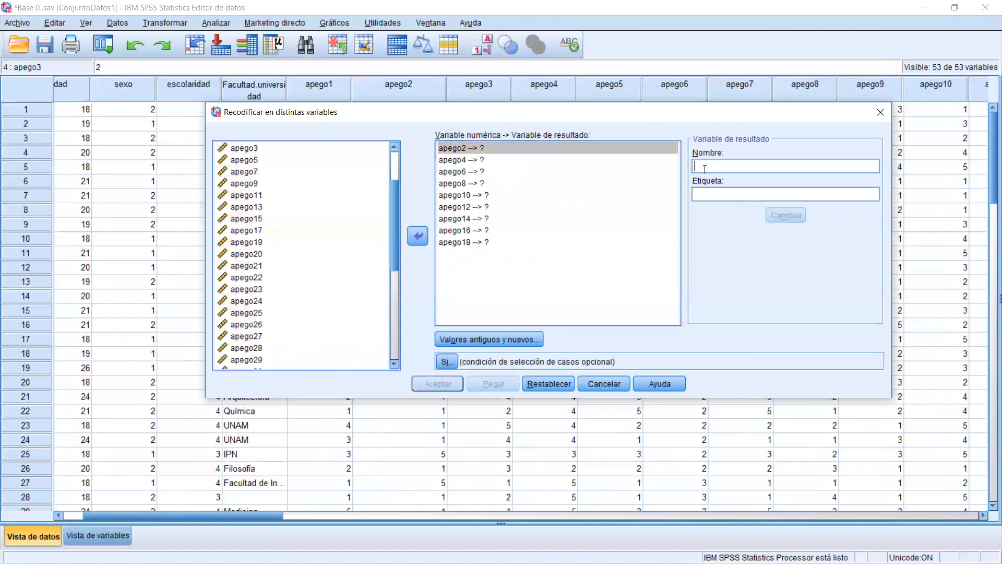
{"action": "left_click", "coordinate": [705, 166]}
{"action": "type", "text": "reco."}
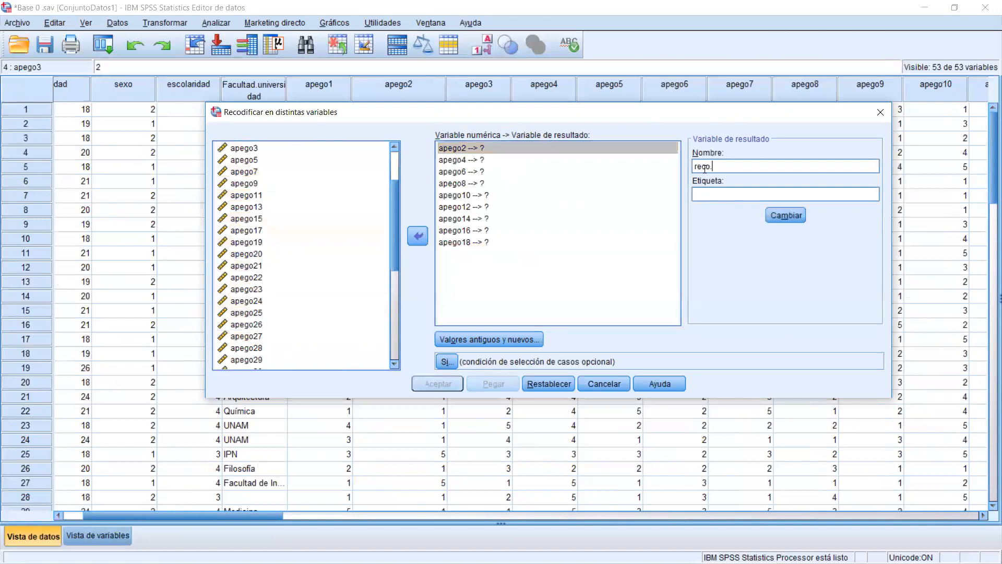
{"action": "type", "text": "apego2"}
{"action": "left_click_drag", "start_coordinate": [737, 166], "coordinate": [676, 162]}
{"action": "key", "text": "ctrl+c"}
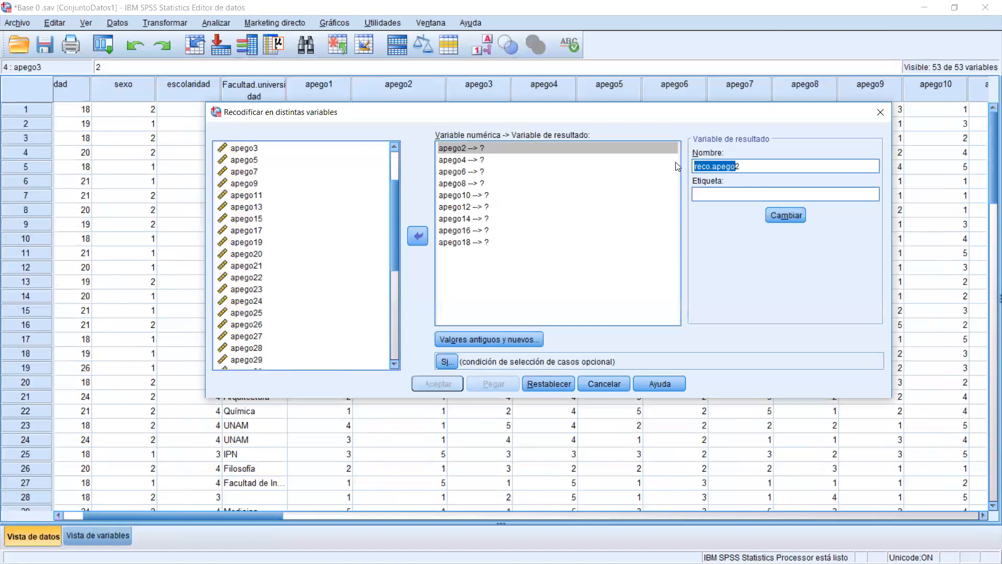
{"action": "left_click", "coordinate": [792, 216]}
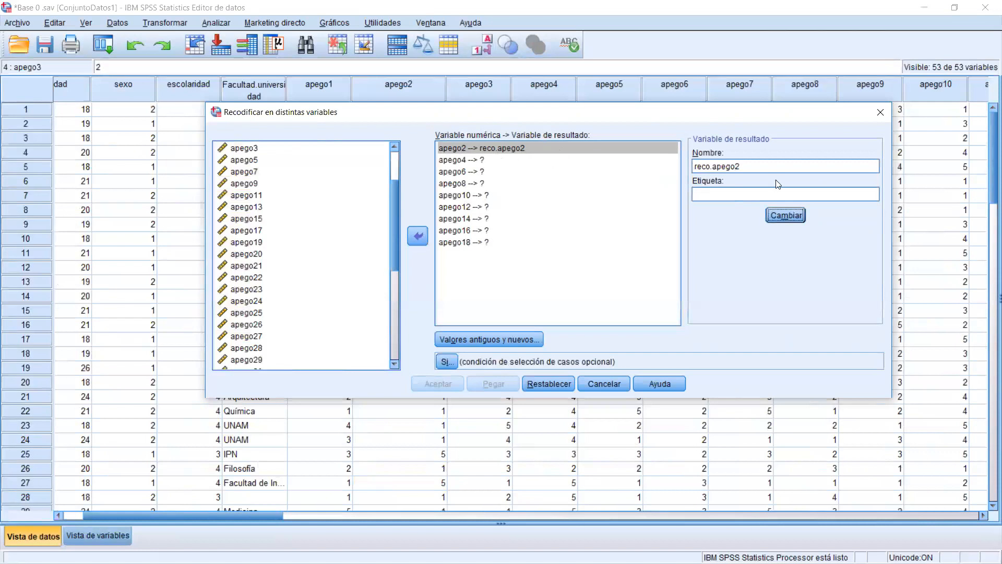
Assign reco.apego4 as the output variable for apego4, reusing the copied prefix.
{"action": "left_click_drag", "start_coordinate": [695, 166], "coordinate": [731, 166]}
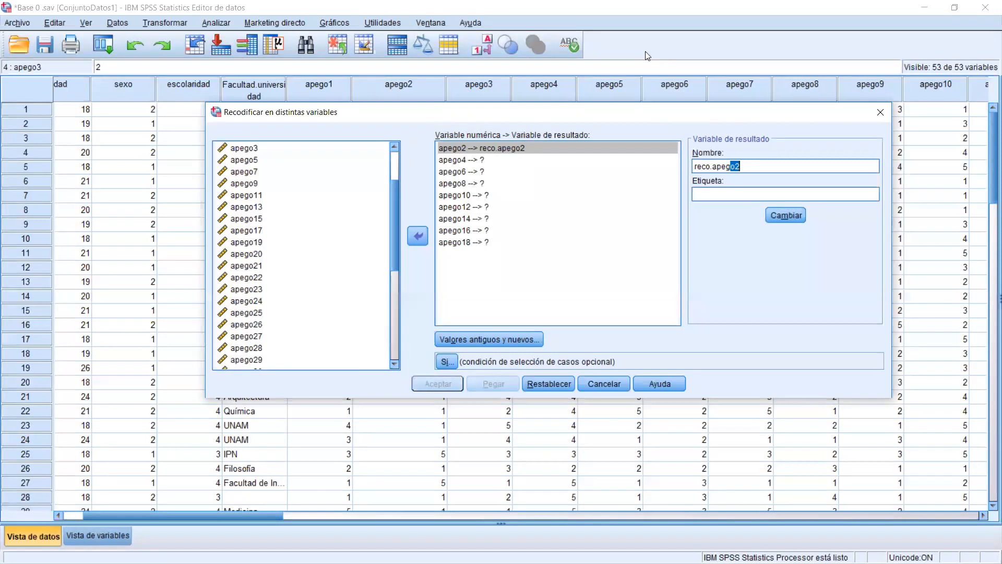
{"action": "left_click_drag", "start_coordinate": [158, 87], "coordinate": [511, 87]}
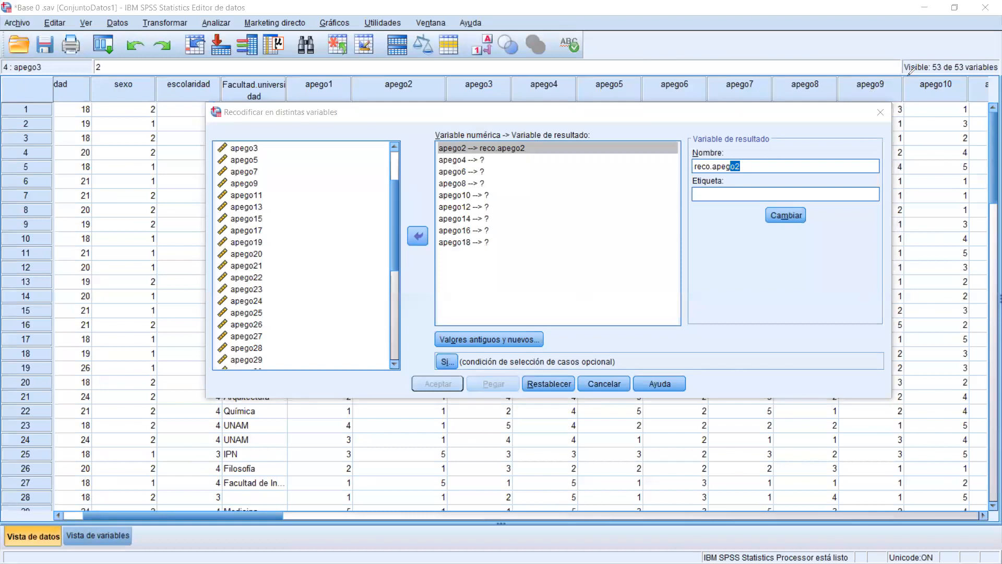
{"action": "left_click", "coordinate": [443, 149]}
{"action": "left_click", "coordinate": [463, 160]}
{"action": "left_click", "coordinate": [746, 161]}
{"action": "key", "text": "ctrl+v"}
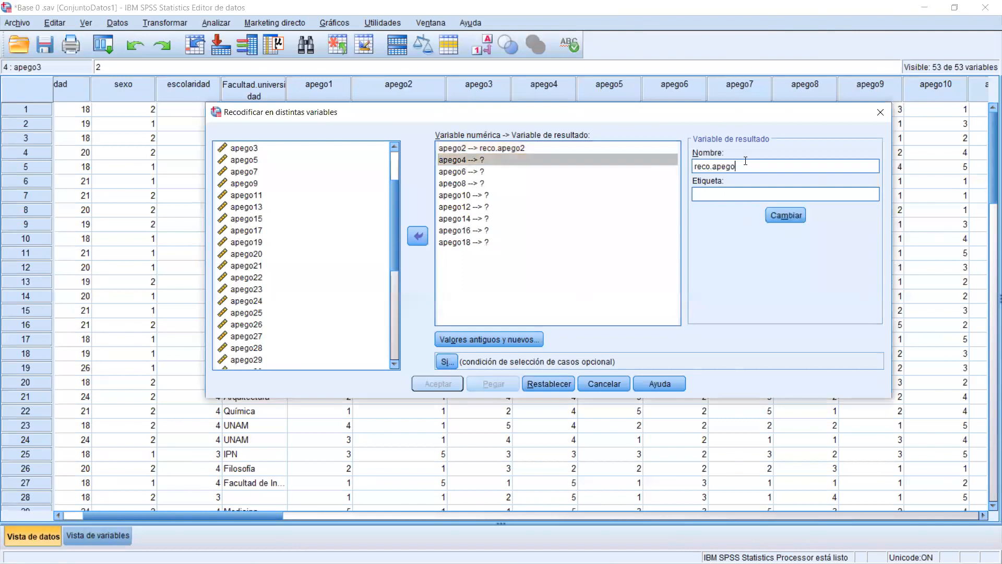
{"action": "left_click", "coordinate": [786, 215]}
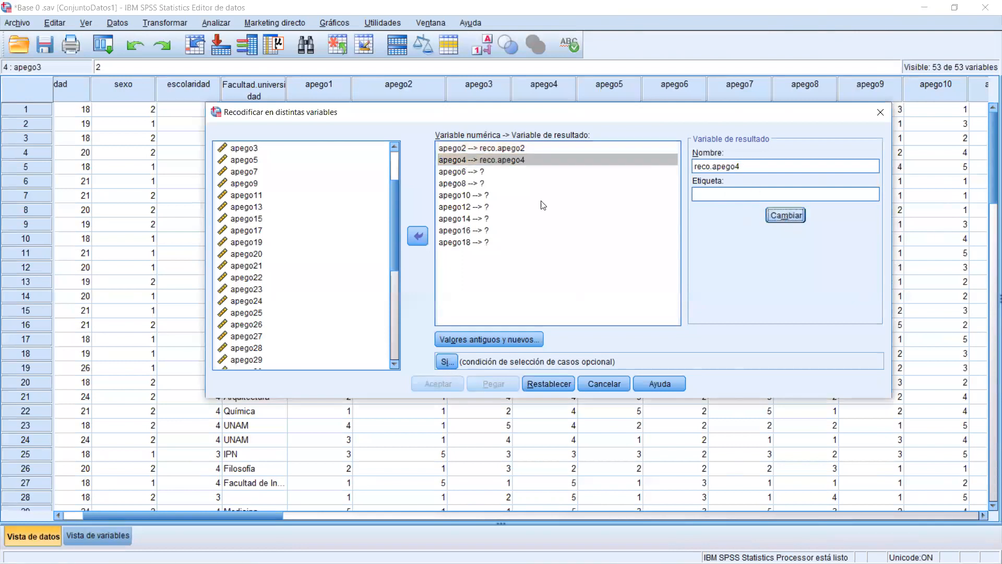
Assign the output names reco.apego6 to apego6 and reco.apego8 to apego8.
{"action": "left_click", "coordinate": [479, 173]}
{"action": "left_click", "coordinate": [746, 166]}
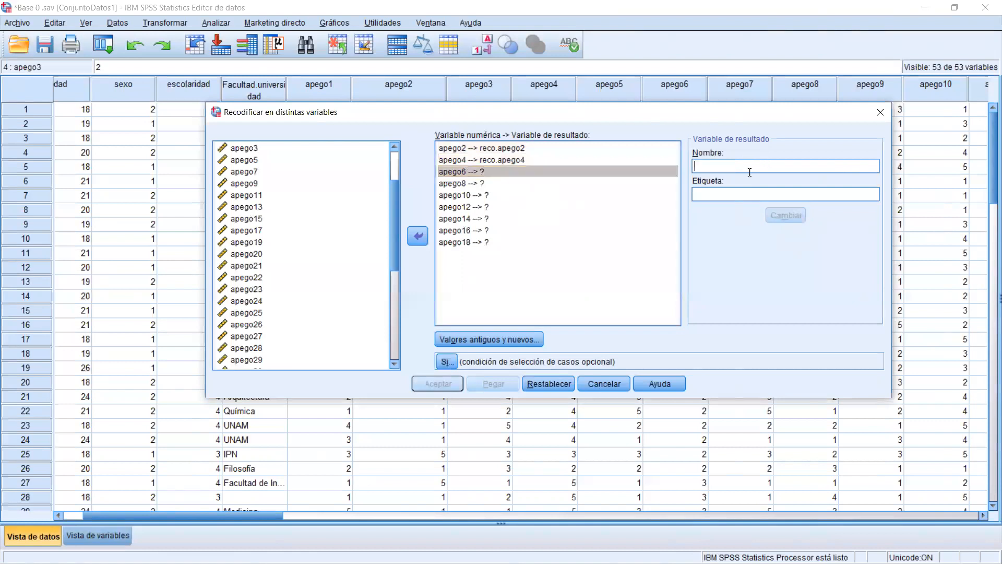
{"action": "key", "text": "ctrl+v"}
{"action": "left_click", "coordinate": [786, 214]}
{"action": "left_click", "coordinate": [462, 184]}
{"action": "left_click", "coordinate": [732, 166]}
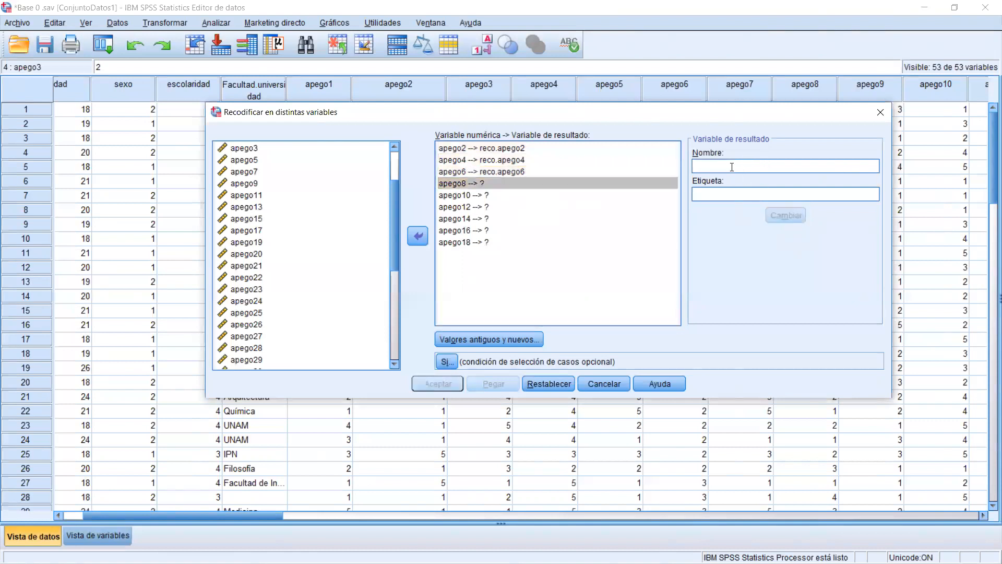
{"action": "key", "text": "ctrl+v"}
{"action": "type", "text": "8"}
{"action": "left_click", "coordinate": [786, 215]}
Assign the output names reco.apego10 to apego10 and reco.apego12 to apego12.
{"action": "left_click", "coordinate": [513, 196]}
{"action": "left_click", "coordinate": [699, 166]}
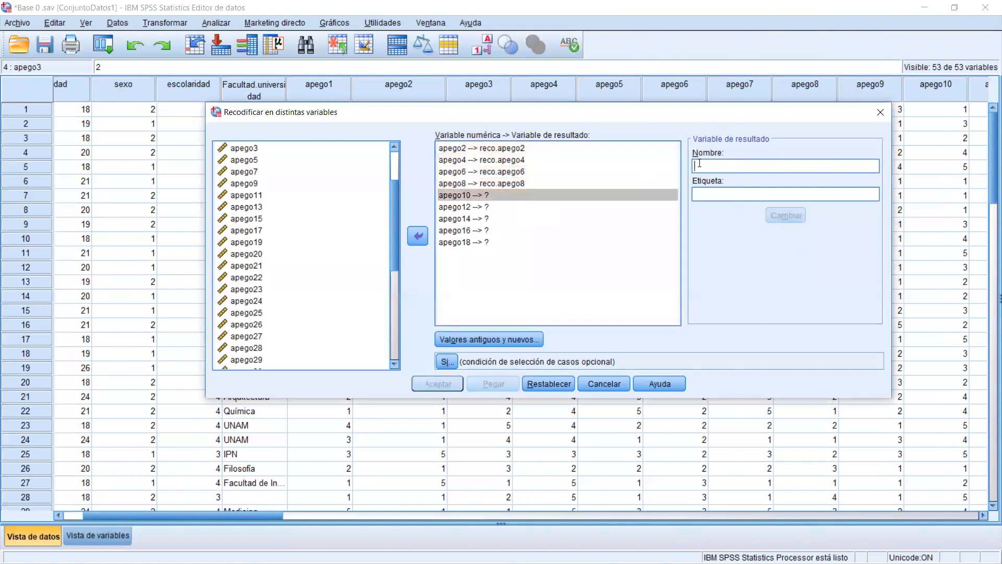
{"action": "key", "text": "ctrl+v"}
{"action": "type", "text": "10"}
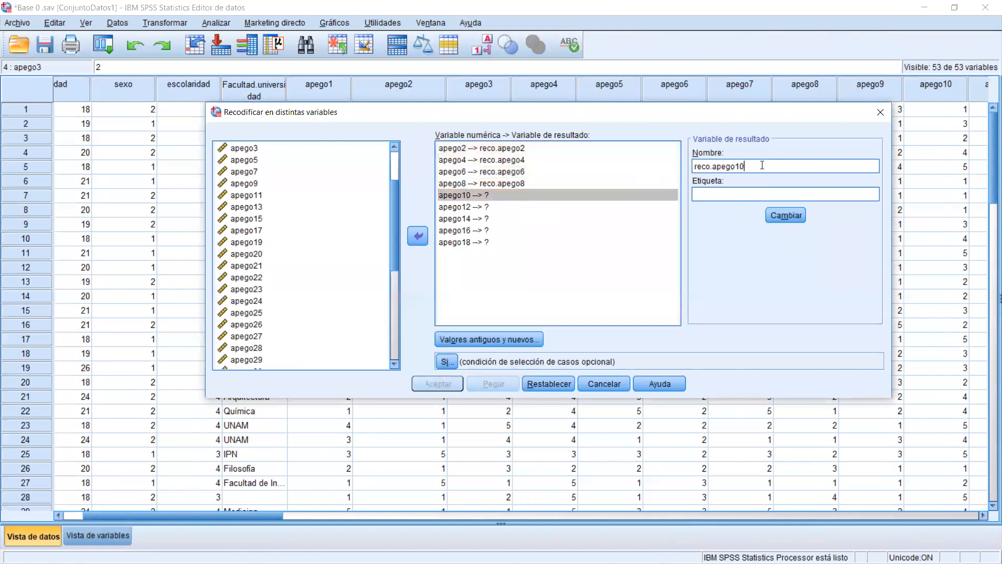
{"action": "left_click", "coordinate": [782, 214]}
{"action": "left_click", "coordinate": [580, 208]}
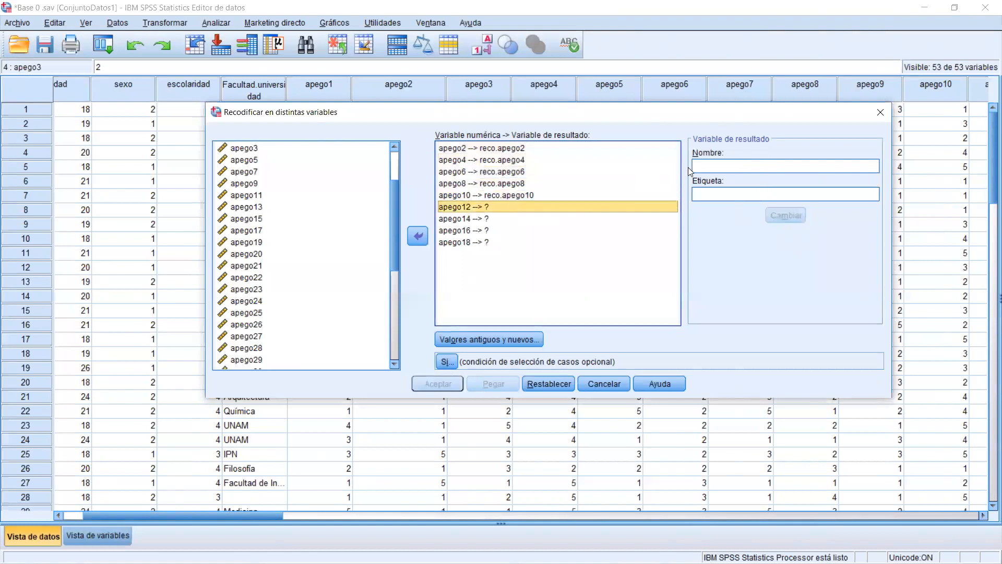
{"action": "left_click", "coordinate": [700, 165]}
{"action": "key", "text": "ctrl+v"}
{"action": "type", "text": "12"}
{"action": "left_click", "coordinate": [783, 212]}
Assign reco.apego14 as the output variable for apego14.
{"action": "left_click", "coordinate": [496, 220]}
{"action": "left_click", "coordinate": [720, 163]}
{"action": "key", "text": "ctrl+v"}
{"action": "double_click", "coordinate": [741, 167]}
{"action": "key", "text": "ctrl+c"}
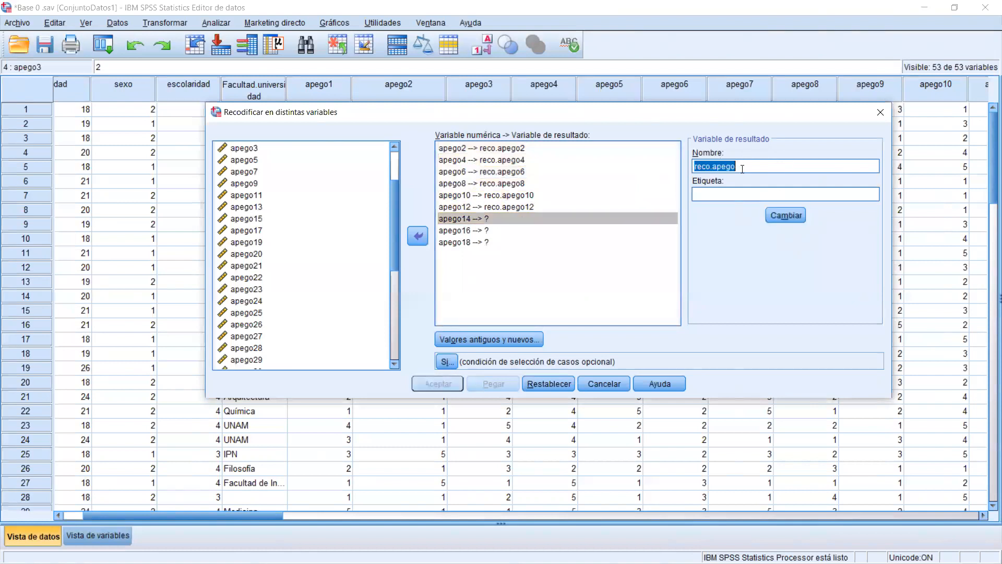
{"action": "left_click", "coordinate": [742, 167]}
{"action": "type", "text": "14"}
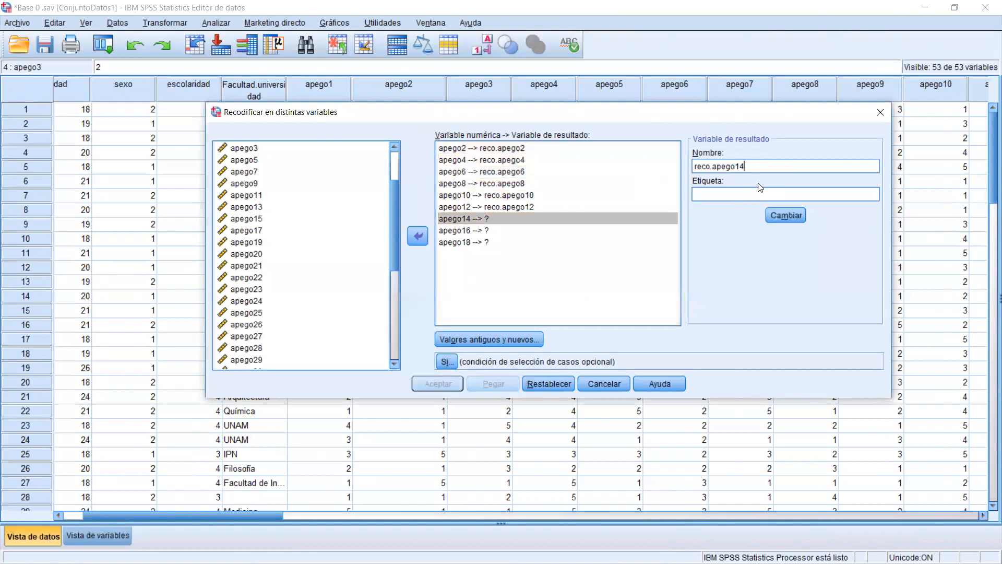
{"action": "left_click", "coordinate": [778, 215]}
Assign the output names reco.apego16 to apego16 and reco.apego18 to apego18.
{"action": "left_click", "coordinate": [734, 165]}
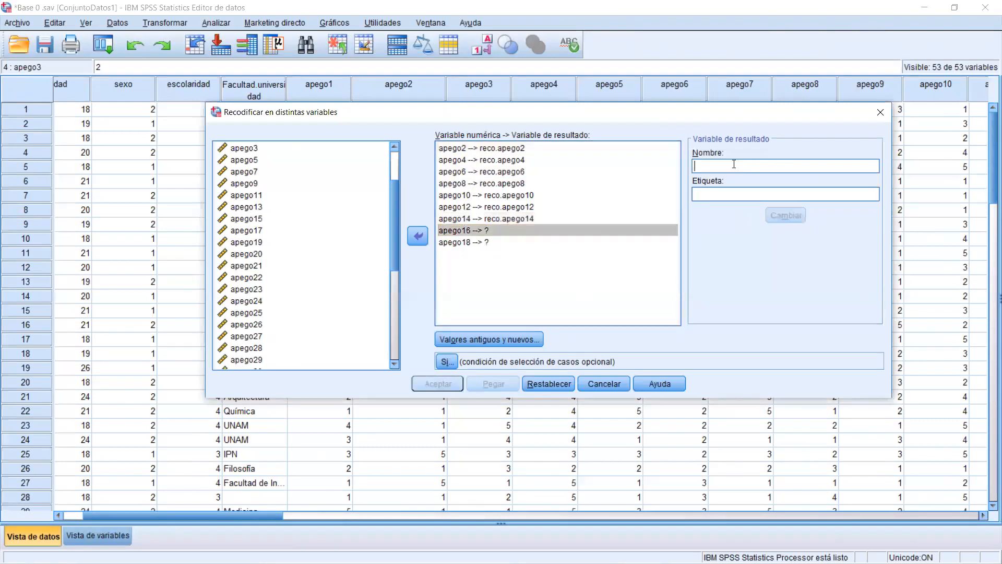
{"action": "key", "text": "ctrl+v"}
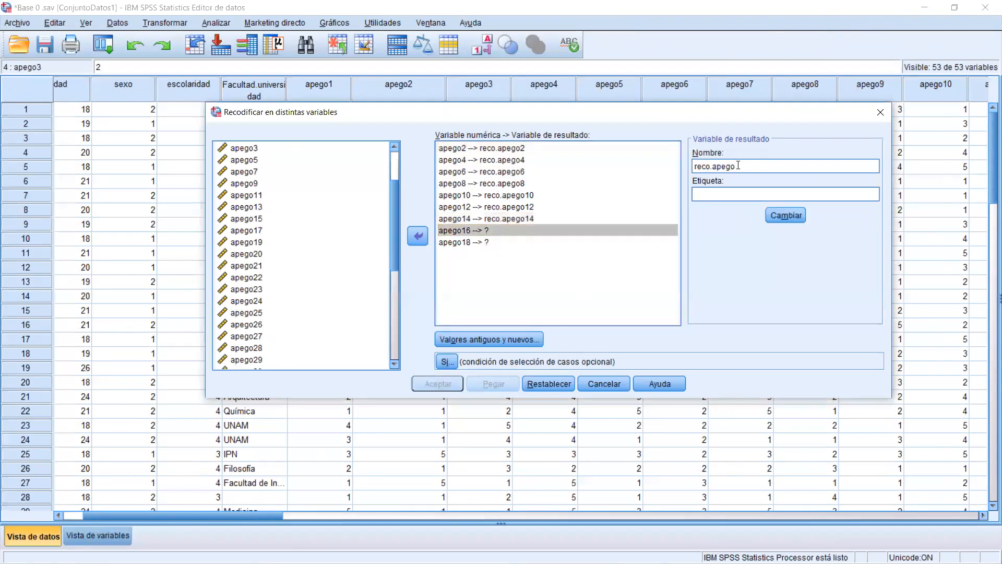
{"action": "type", "text": "16"}
{"action": "left_click", "coordinate": [786, 215]}
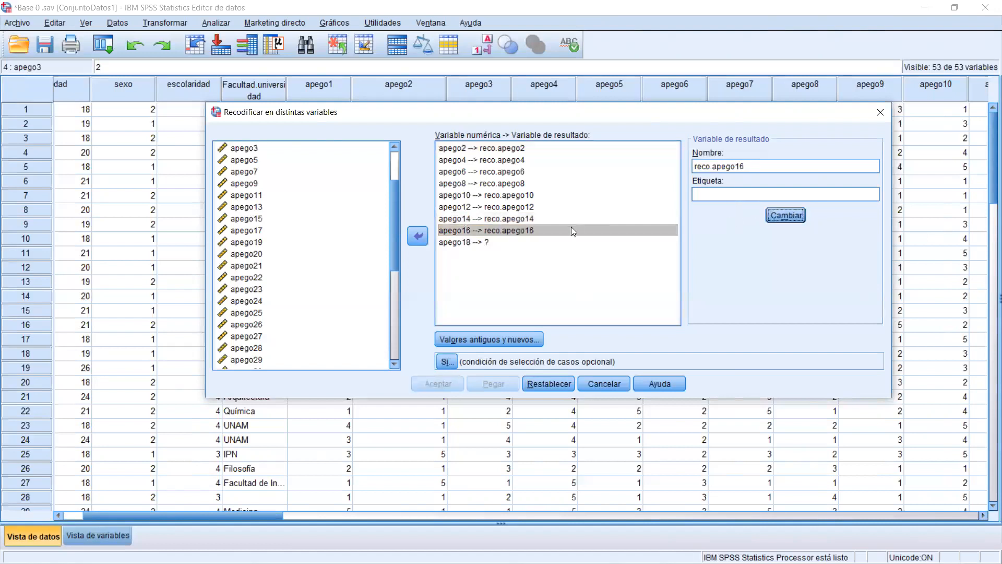
{"action": "left_click", "coordinate": [552, 243]}
{"action": "left_click", "coordinate": [729, 165]}
{"action": "key", "text": "ctrl+v"}
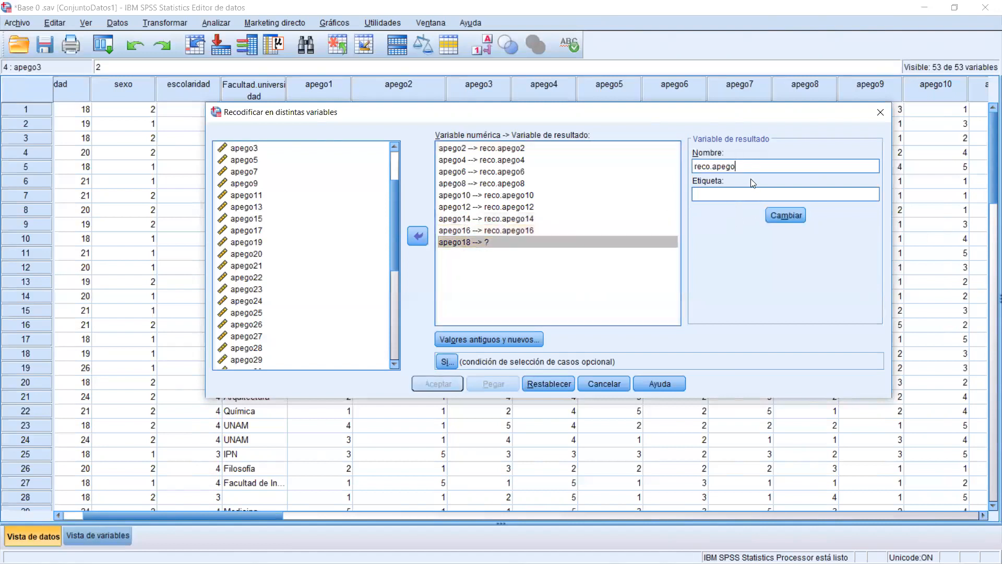
{"action": "type", "text": "18"}
{"action": "left_click", "coordinate": [772, 214]}
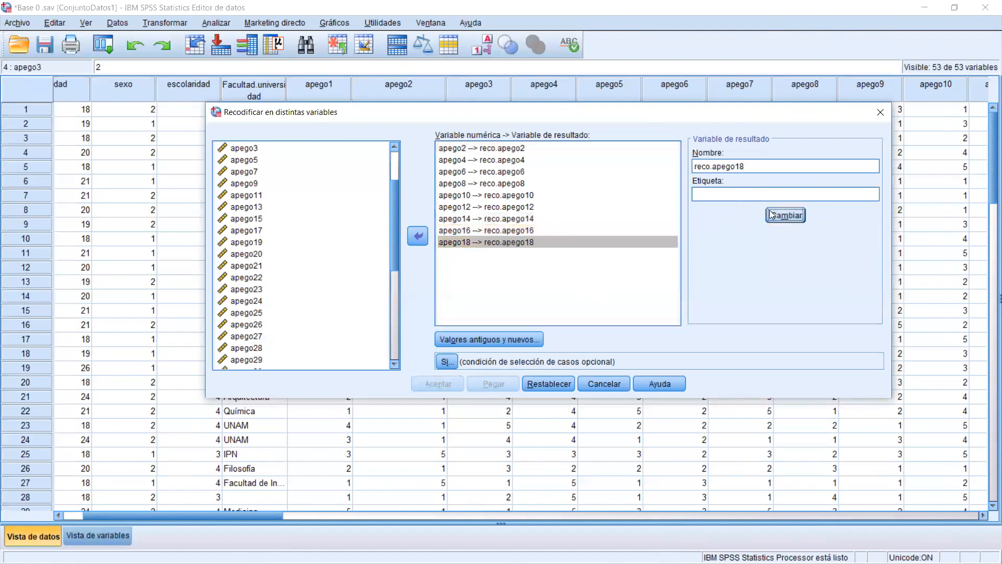
Open the old and new values definition and add the mappings 1 to 5 and 2 to 4.
{"action": "left_click", "coordinate": [456, 337]}
{"action": "left_click", "coordinate": [516, 200]}
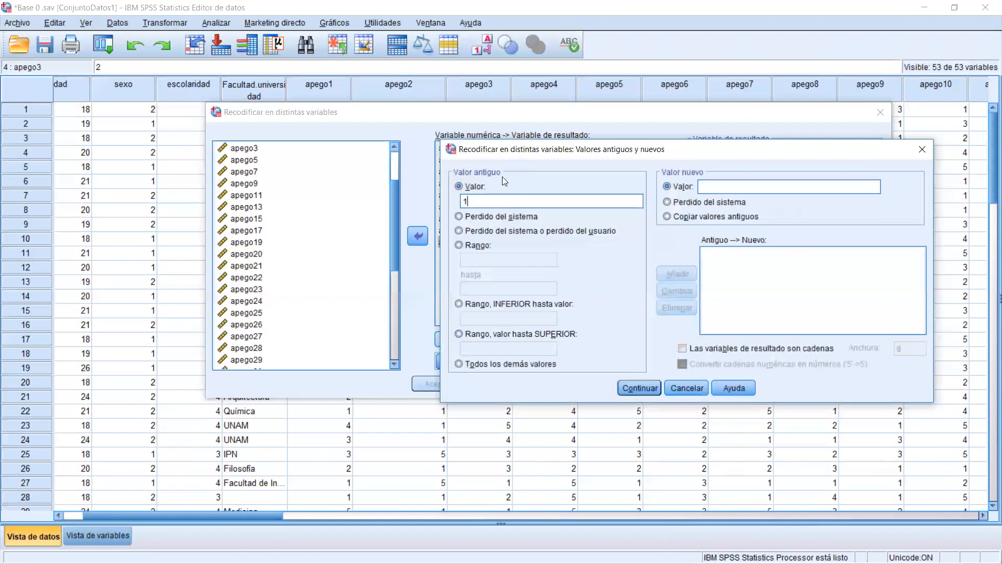
{"action": "left_click", "coordinate": [730, 187]}
{"action": "type", "text": "5"}
{"action": "left_click", "coordinate": [673, 273]}
{"action": "left_click", "coordinate": [544, 203]}
{"action": "type", "text": "2"}
{"action": "left_click", "coordinate": [725, 189]}
{"action": "type", "text": "4"}
{"action": "left_click", "coordinate": [677, 274]}
Add the remaining reverse-coding mappings: 3 to 3, 4 to 2 and 5 to 1.
{"action": "left_click", "coordinate": [464, 201]}
{"action": "type", "text": "33"}
{"action": "left_click", "coordinate": [677, 274]}
{"action": "left_click", "coordinate": [552, 204]}
{"action": "type", "text": "42"}
{"action": "left_click", "coordinate": [679, 274]}
{"action": "type", "text": "5"}
{"action": "type", "text": "1"}
{"action": "left_click", "coordinate": [662, 271]}
Map all other values to system-missing, accept the value mappings and run the recode.
{"action": "left_click", "coordinate": [476, 215]}
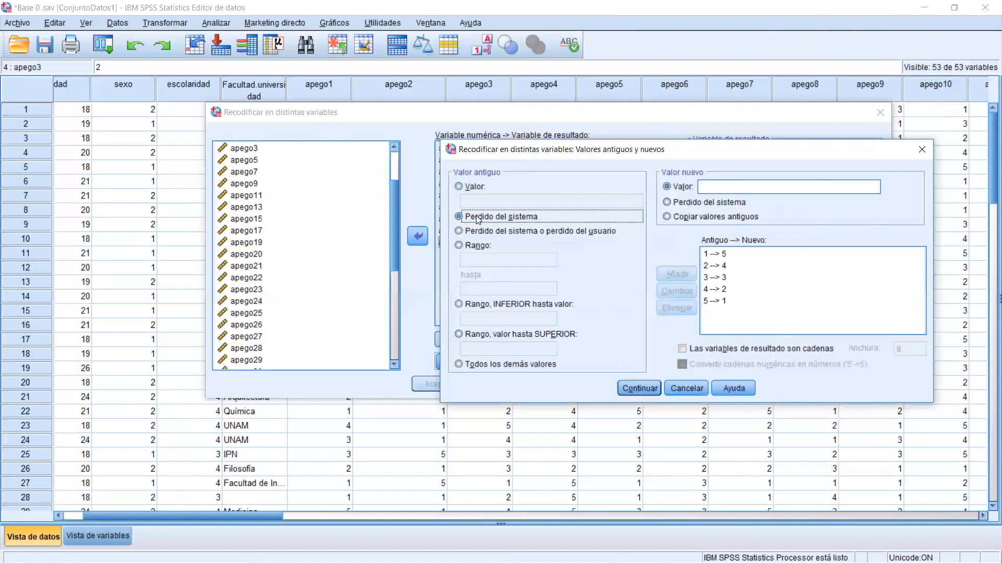
{"action": "left_click", "coordinate": [514, 230]}
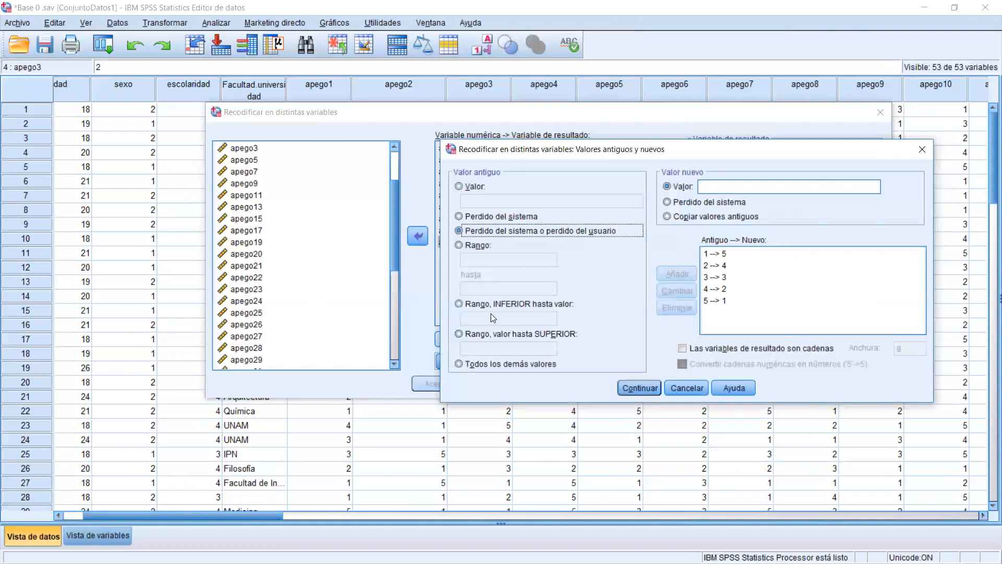
{"action": "left_click", "coordinate": [471, 365]}
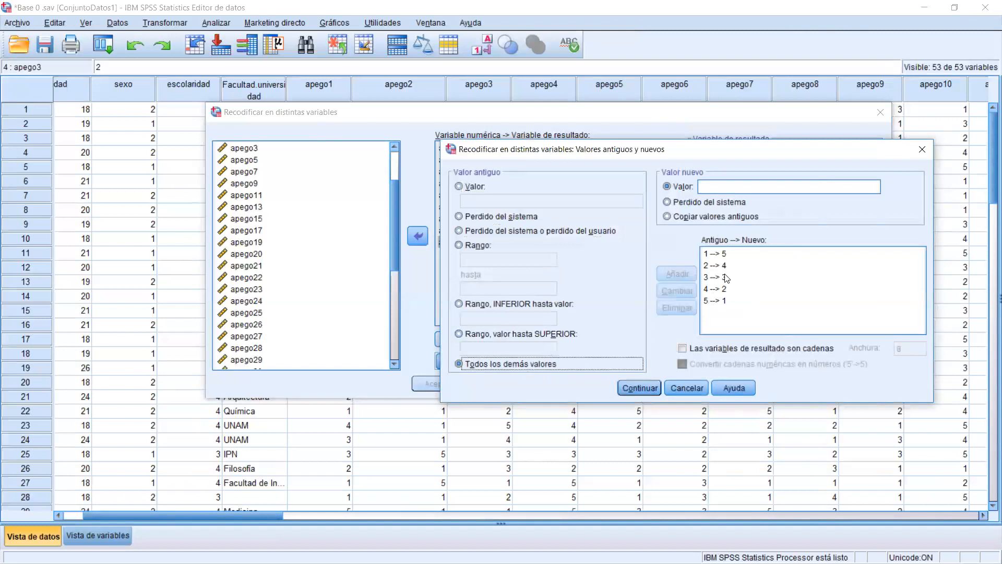
{"action": "left_click", "coordinate": [681, 201]}
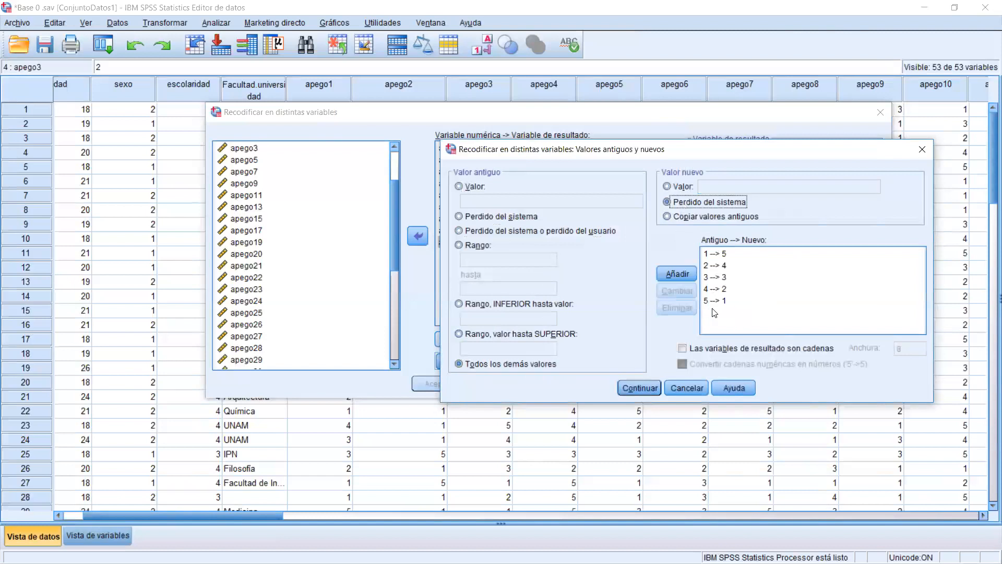
{"action": "left_click", "coordinate": [684, 275]}
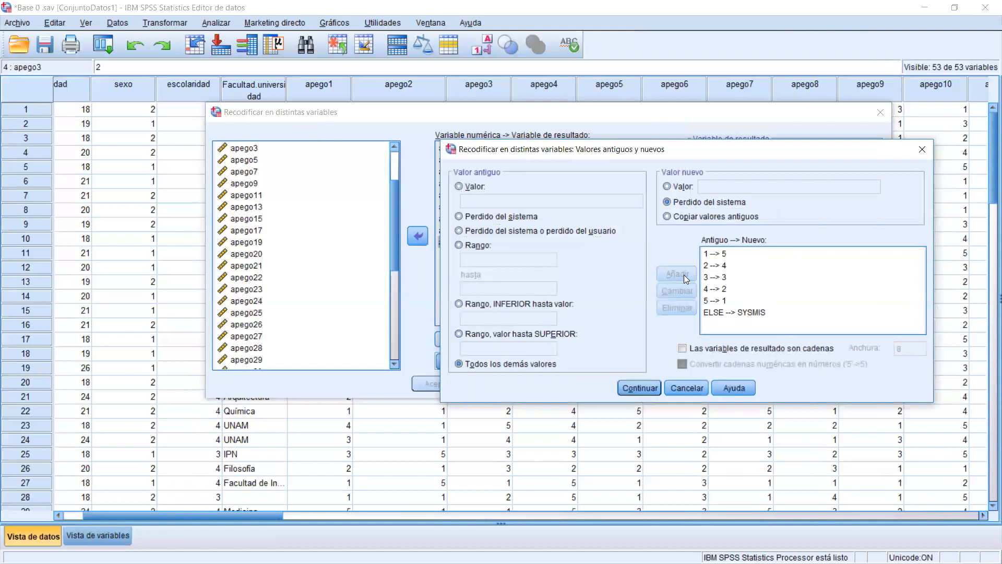
{"action": "left_click", "coordinate": [750, 292]}
{"action": "left_click", "coordinate": [788, 266]}
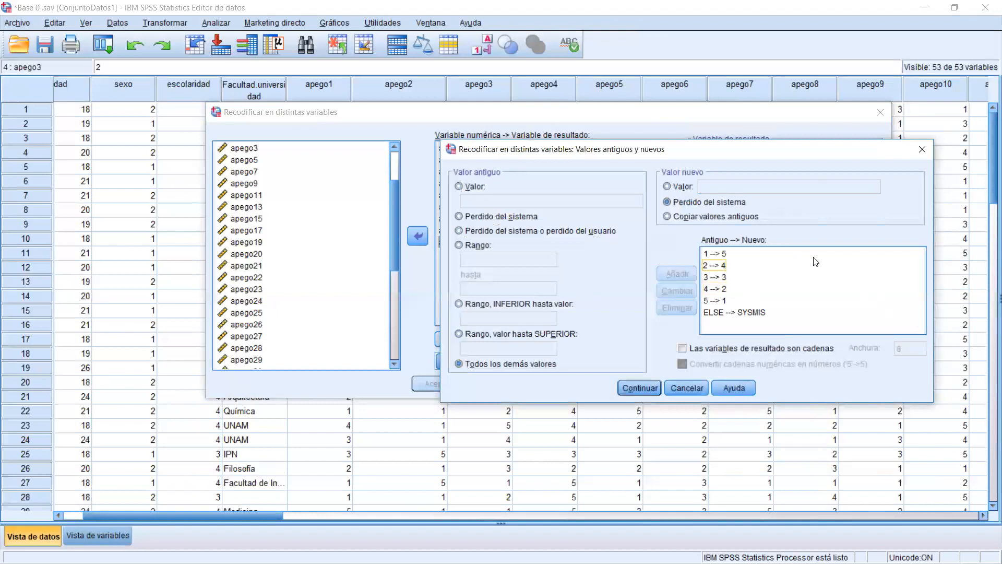
{"action": "left_click", "coordinate": [626, 389]}
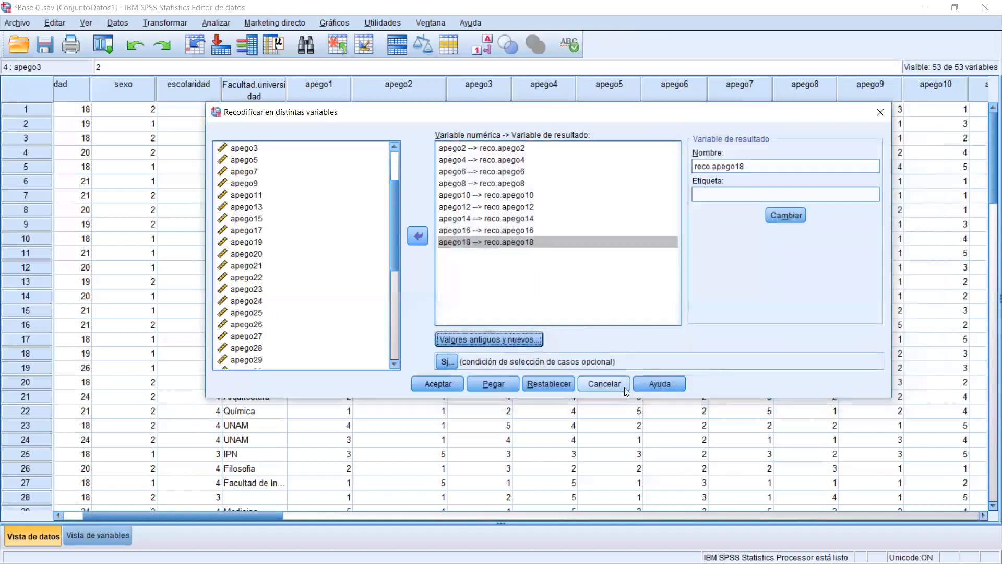
{"action": "left_click", "coordinate": [424, 382]}
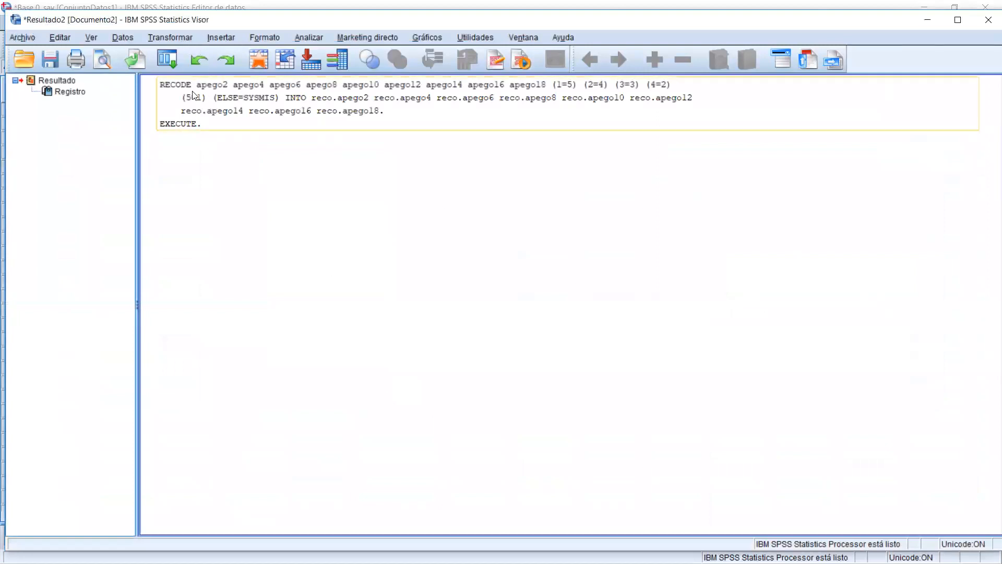
Recall the last Recode into Different Variables settings from the output viewer, close them and return to the data editor.
{"action": "left_click", "coordinate": [216, 106]}
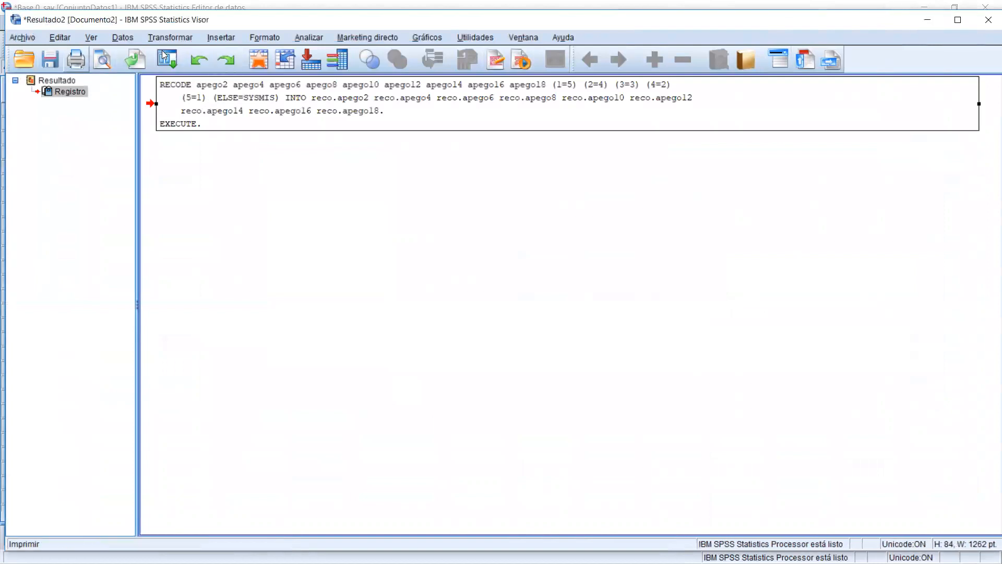
{"action": "left_click", "coordinate": [162, 64]}
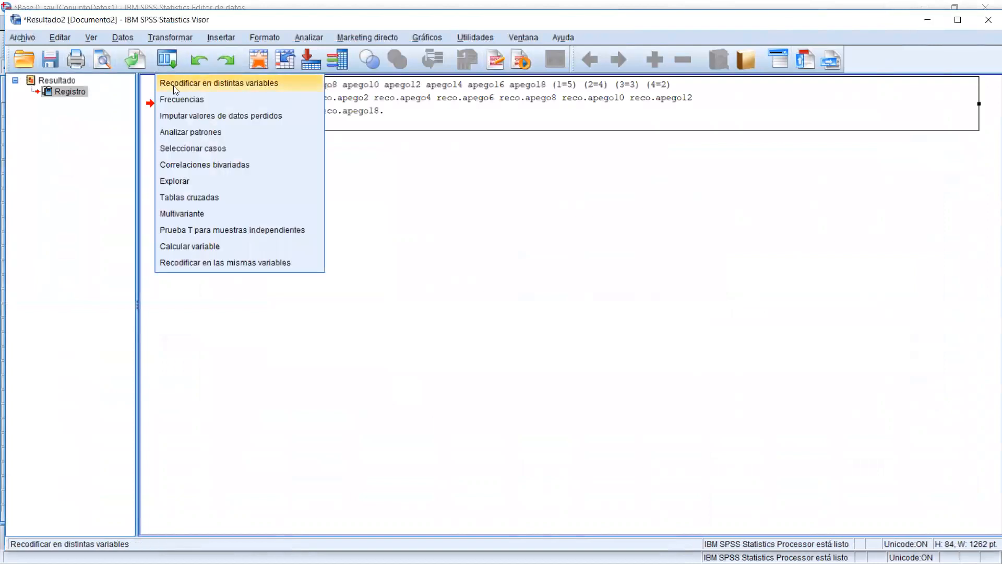
{"action": "left_click", "coordinate": [173, 85]}
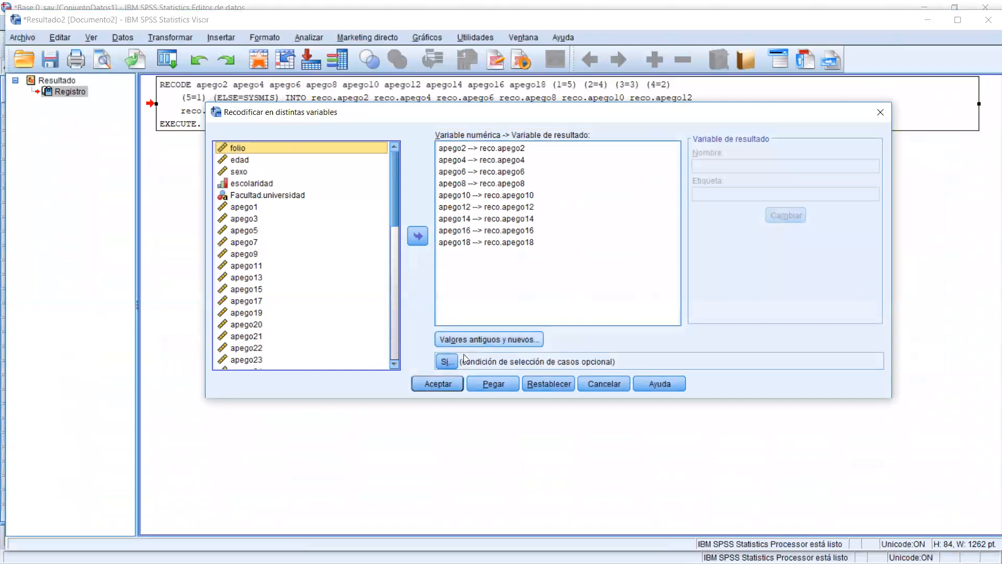
{"action": "left_click", "coordinate": [499, 385]}
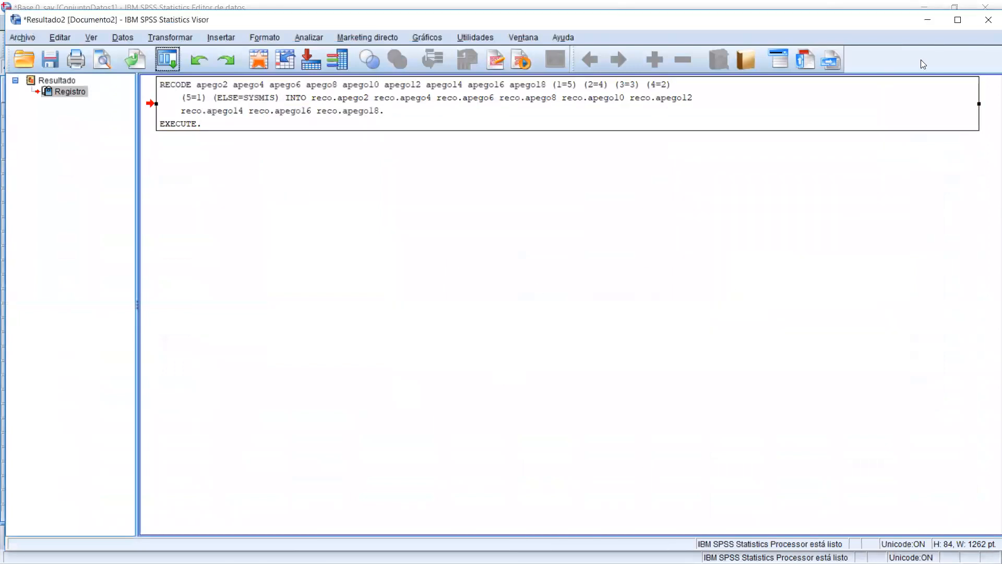
{"action": "left_click", "coordinate": [928, 19]}
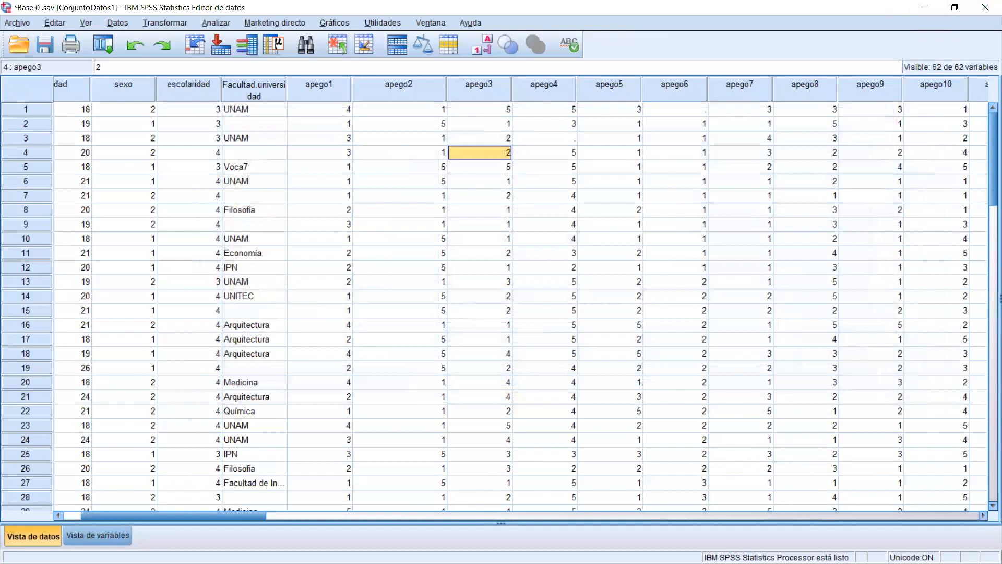
Bring up the recoding syntax file maximised and insert three blank lines before the DATASET ACTIVATE command.
{"action": "left_click", "coordinate": [925, 7]}
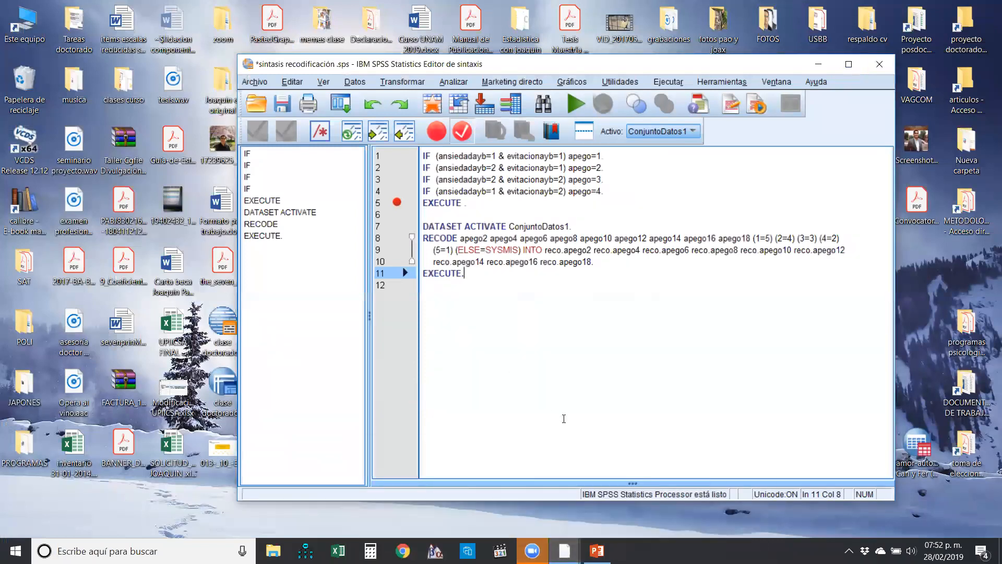
{"action": "double_click", "coordinate": [562, 67]}
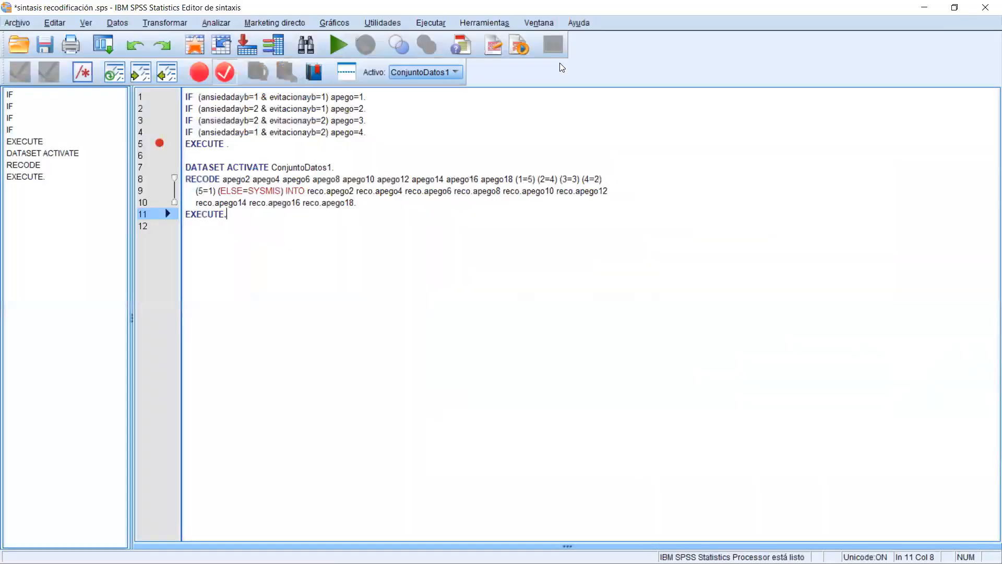
{"action": "left_click", "coordinate": [228, 150]}
{"action": "key", "text": "Return"}
{"action": "key", "text": "Return"}
{"action": "key", "text": "Return"}
Select the recode syntax from DATASET ACTIVATE to EXECUTE, run it, and mark the INTO keyword.
{"action": "left_click_drag", "start_coordinate": [236, 272], "coordinate": [186, 202]}
{"action": "key", "text": "ctrl+r"}
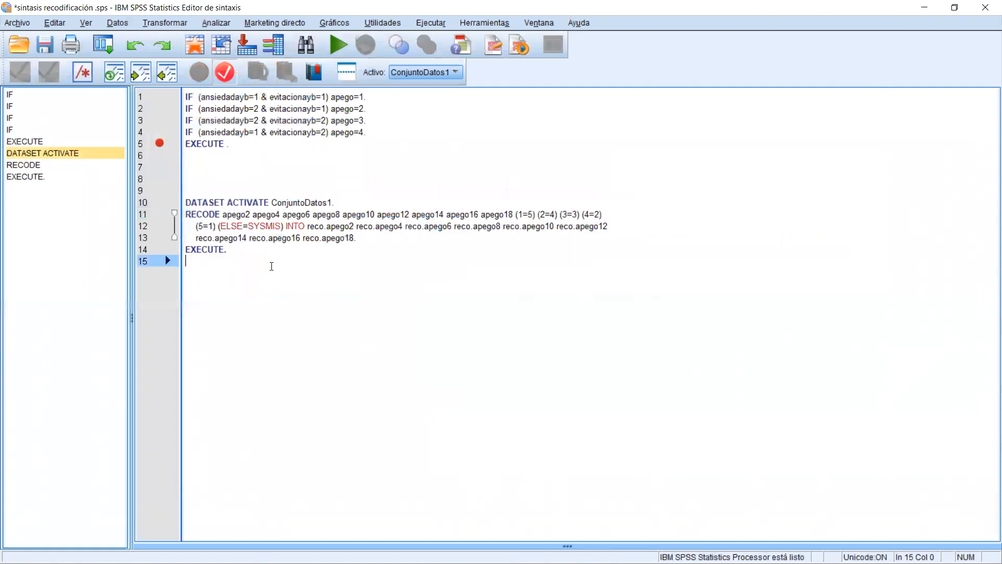
{"action": "left_click_drag", "start_coordinate": [229, 250], "coordinate": [186, 203]}
{"action": "left_click", "coordinate": [335, 50]}
{"action": "left_click_drag", "start_coordinate": [228, 226], "coordinate": [299, 226]}
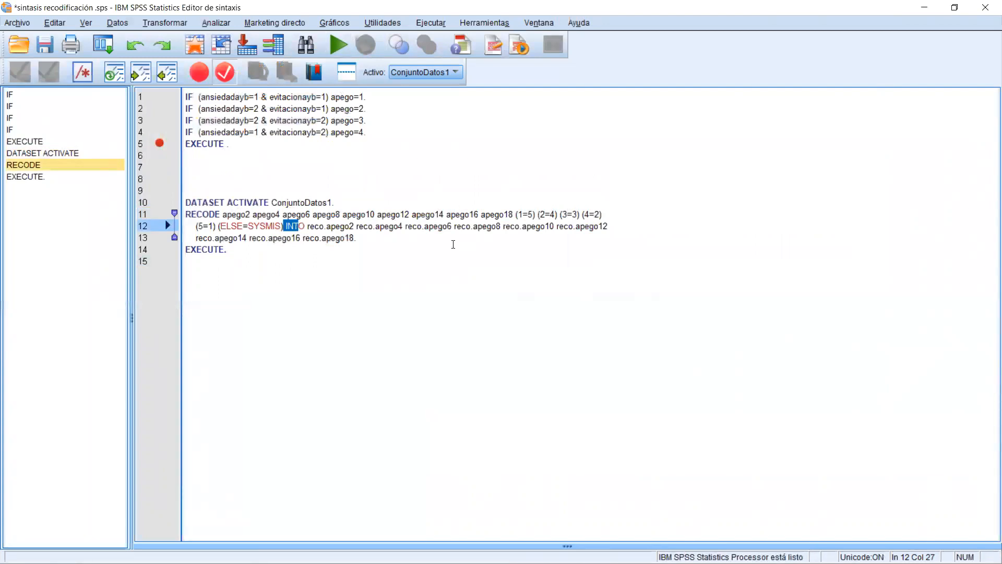
Highlight the whole recode block again, from the final EXECUTE up to DATASET ACTIVATE.
{"action": "left_click", "coordinate": [271, 271]}
{"action": "key", "text": "shift+Up"}
{"action": "key", "text": "shift+Up"}
{"action": "key", "text": "shift+Up"}
{"action": "key", "text": "shift+Up"}
{"action": "key", "text": "shift+Up"}
{"action": "key", "text": "shift+Up"}
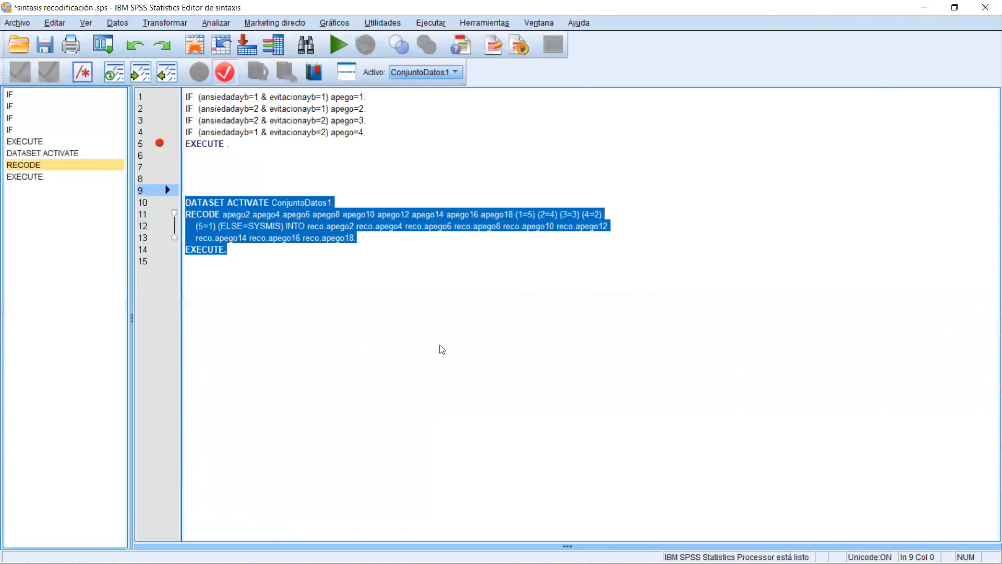
Return to the data editor and look across the apego item columns.
{"action": "left_click", "coordinate": [925, 8]}
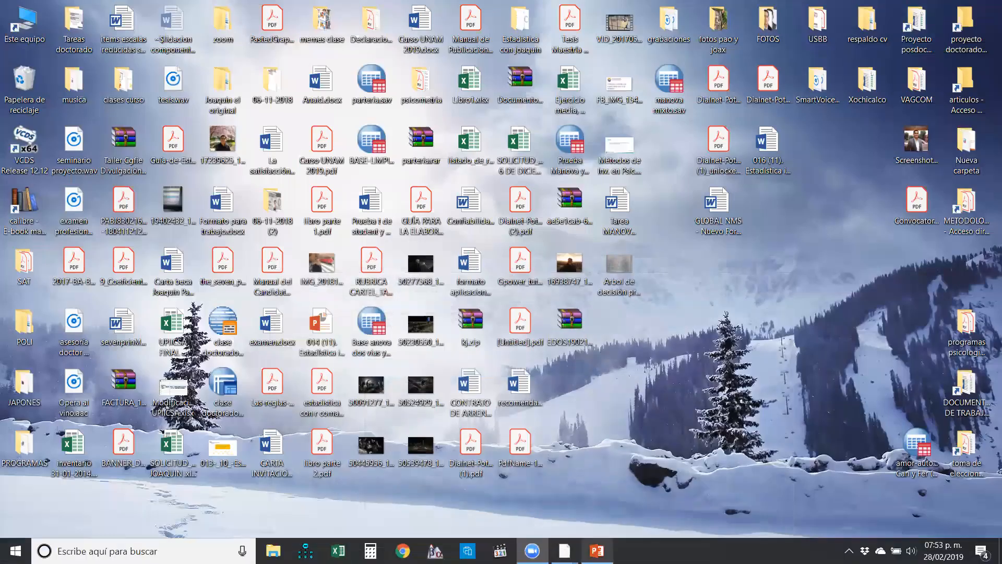
{"action": "mouse_move", "coordinate": [564, 551]}
{"action": "left_click", "coordinate": [378, 486]}
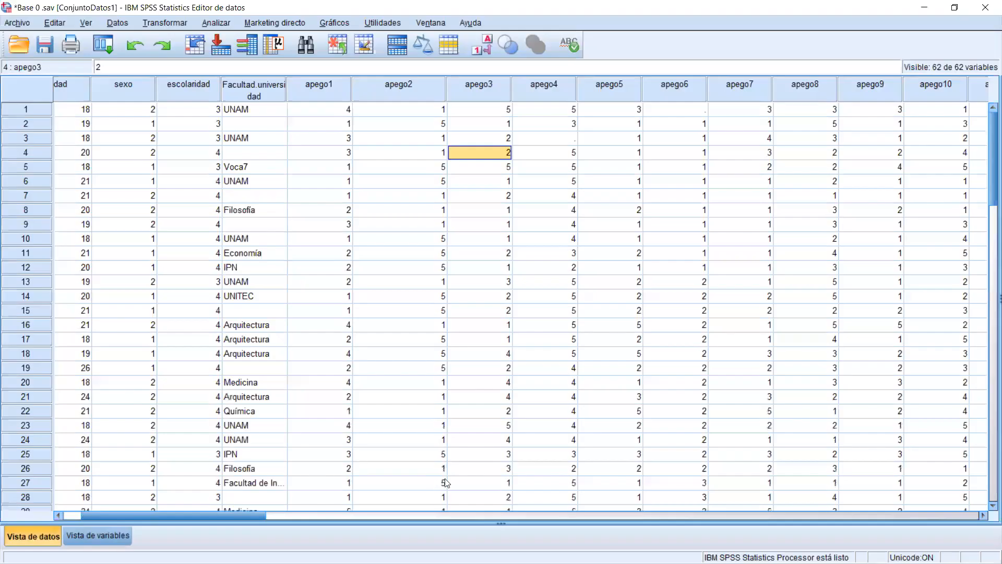
{"action": "left_click_drag", "start_coordinate": [229, 517], "coordinate": [441, 468]}
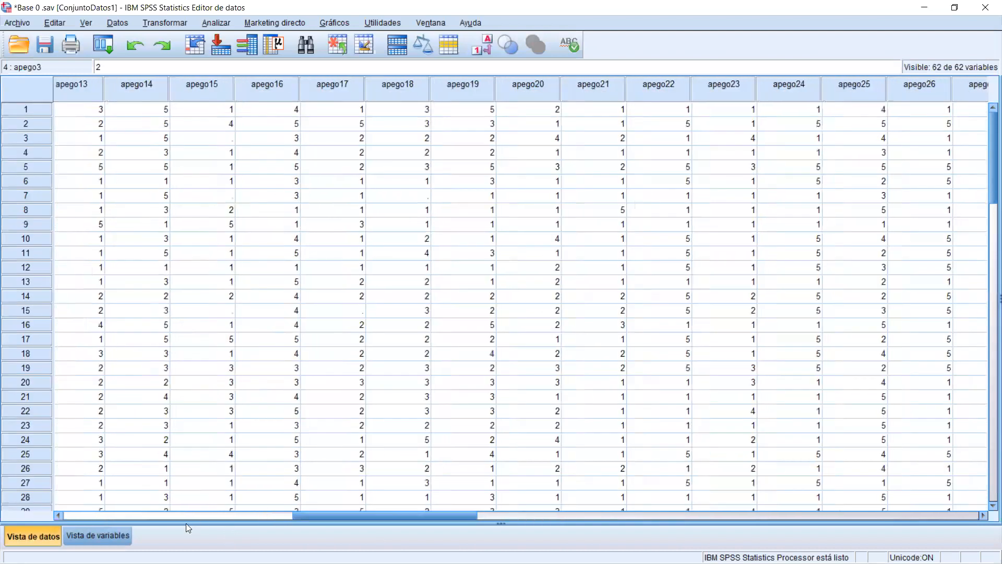
Go through the original apego items in the variable list, up to apego16, to examine the even-numbered ones.
{"action": "left_click", "coordinate": [97, 536]}
{"action": "left_click", "coordinate": [36, 153]}
{"action": "left_click", "coordinate": [37, 168]}
{"action": "left_click", "coordinate": [32, 210]}
{"action": "left_click", "coordinate": [29, 239]}
{"action": "left_click", "coordinate": [25, 284]}
{"action": "left_click", "coordinate": [27, 311]}
{"action": "left_click", "coordinate": [28, 340]}
{"action": "left_click", "coordinate": [29, 368]}
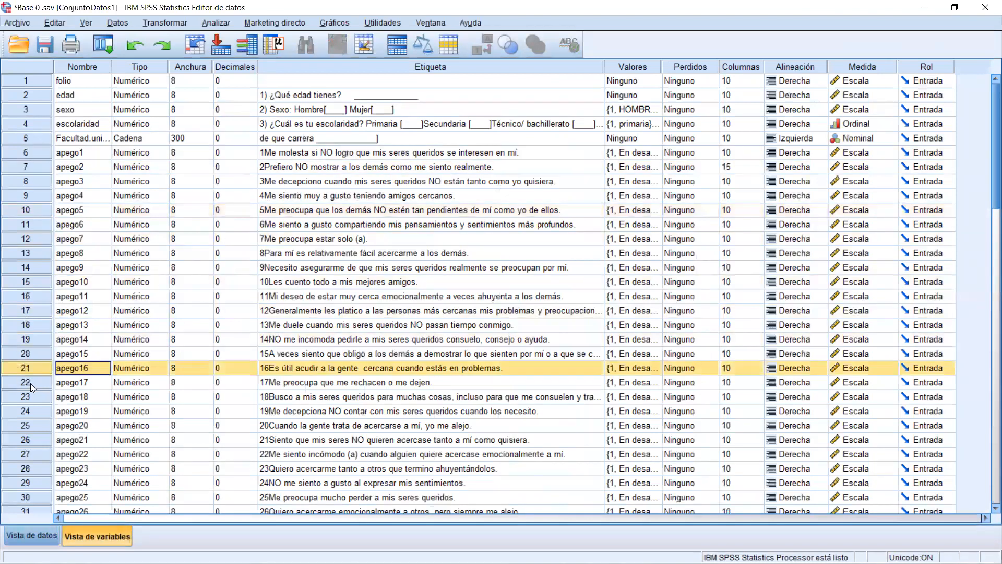
{"action": "scroll", "coordinate": [30, 386], "scroll_direction": "down", "scroll_amount": 4}
Return to the data values and examine the columns from Anclaje to the ANSIEDAD and EVITACION scores.
{"action": "left_click", "coordinate": [45, 539]}
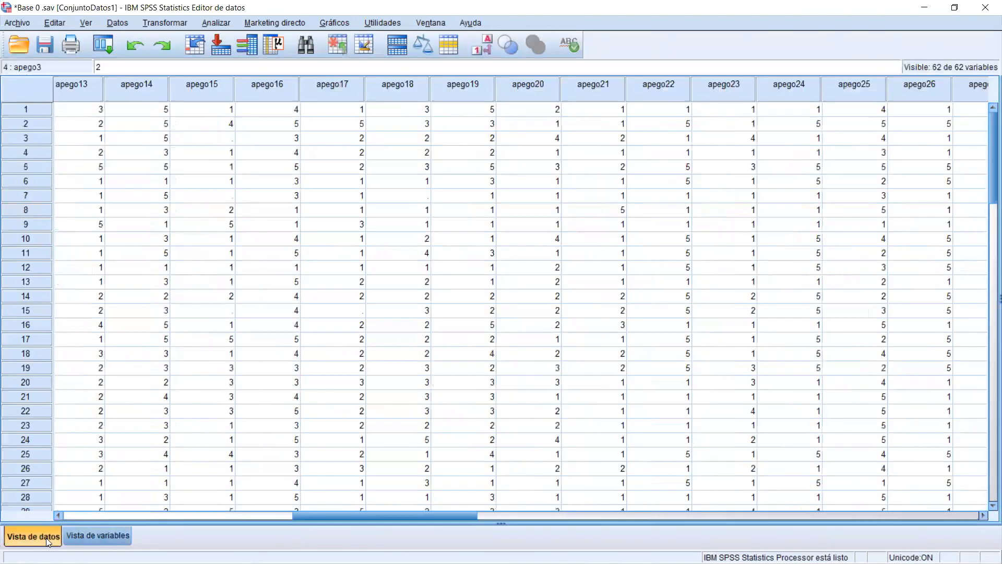
{"action": "left_click_drag", "start_coordinate": [399, 516], "coordinate": [665, 463]}
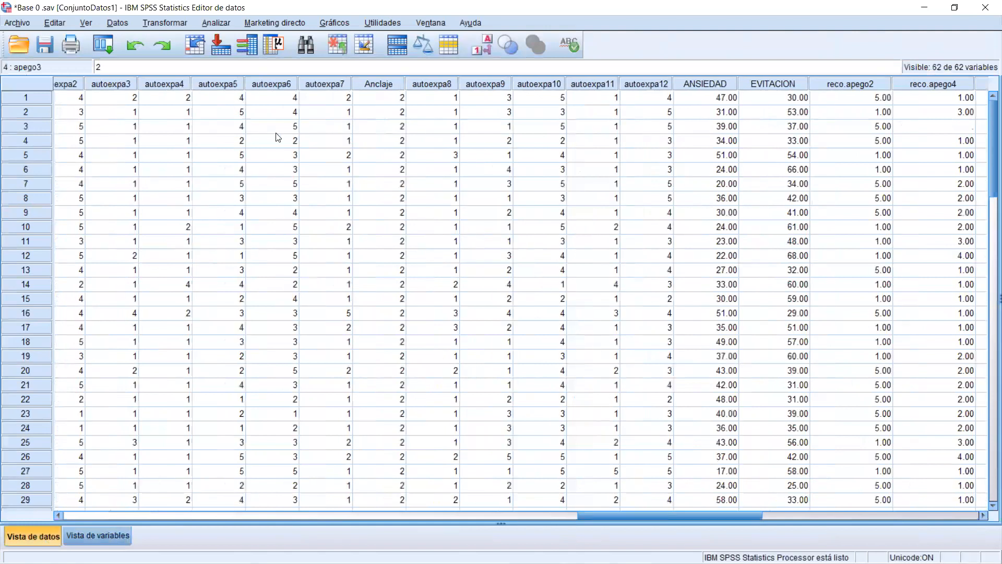
{"action": "left_click", "coordinate": [389, 84]}
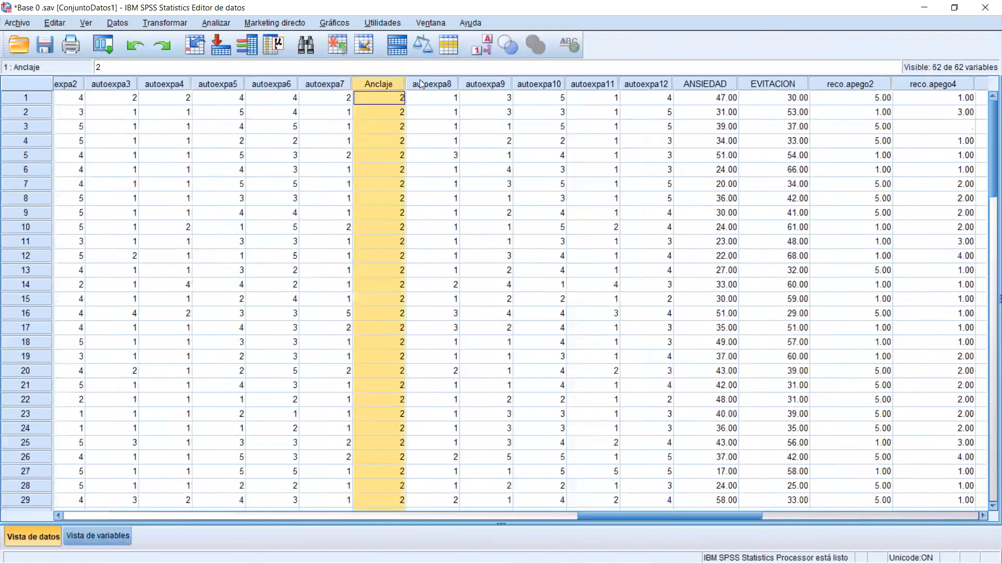
{"action": "left_click", "coordinate": [464, 84]}
{"action": "left_click", "coordinate": [695, 87]}
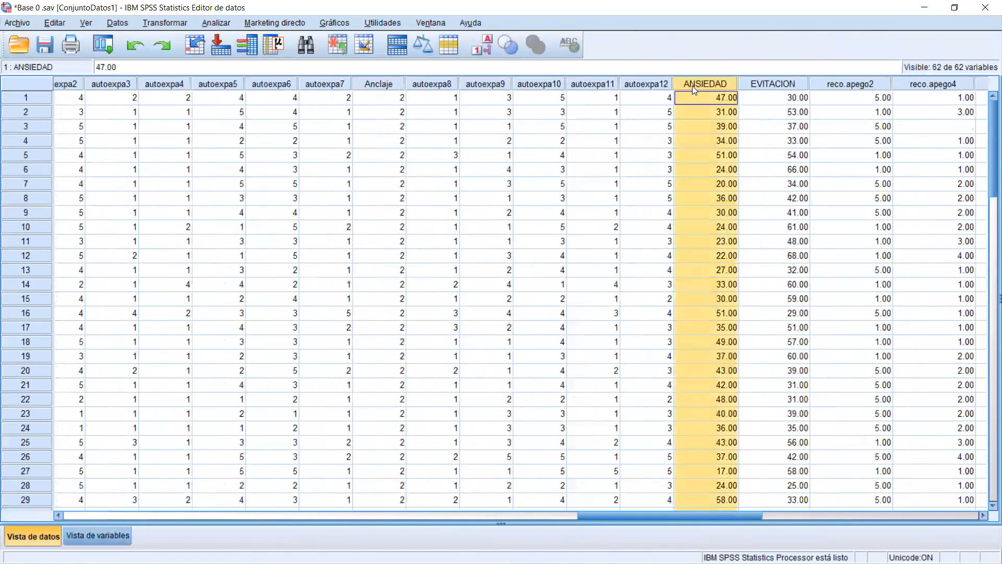
{"action": "left_click_drag", "start_coordinate": [670, 517], "coordinate": [700, 448]}
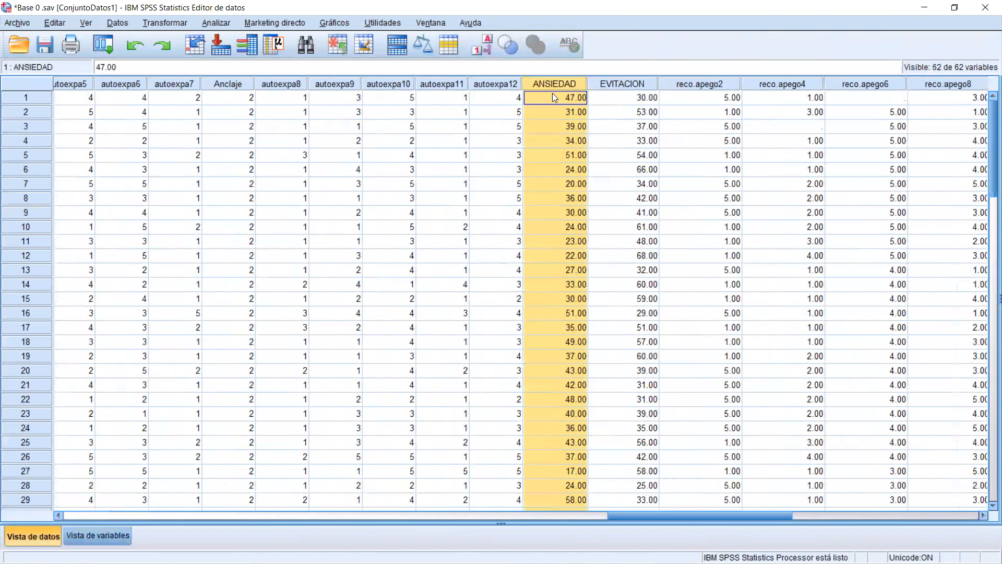
{"action": "left_click", "coordinate": [619, 81]}
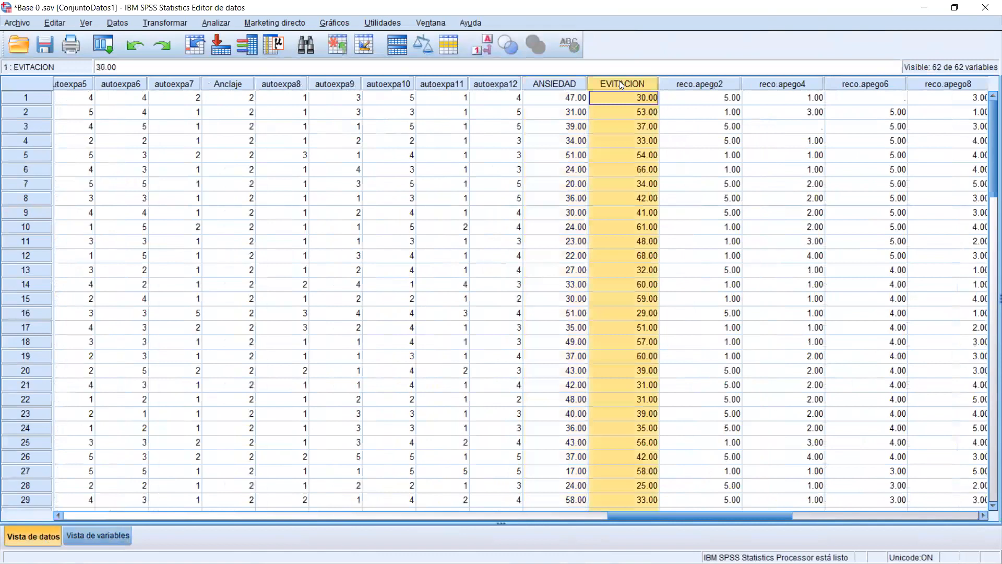
{"action": "scroll", "coordinate": [623, 135], "scroll_direction": "down", "scroll_amount": 1}
{"action": "scroll", "coordinate": [623, 136], "scroll_direction": "up", "scroll_amount": 1}
{"action": "left_click", "coordinate": [630, 100]}
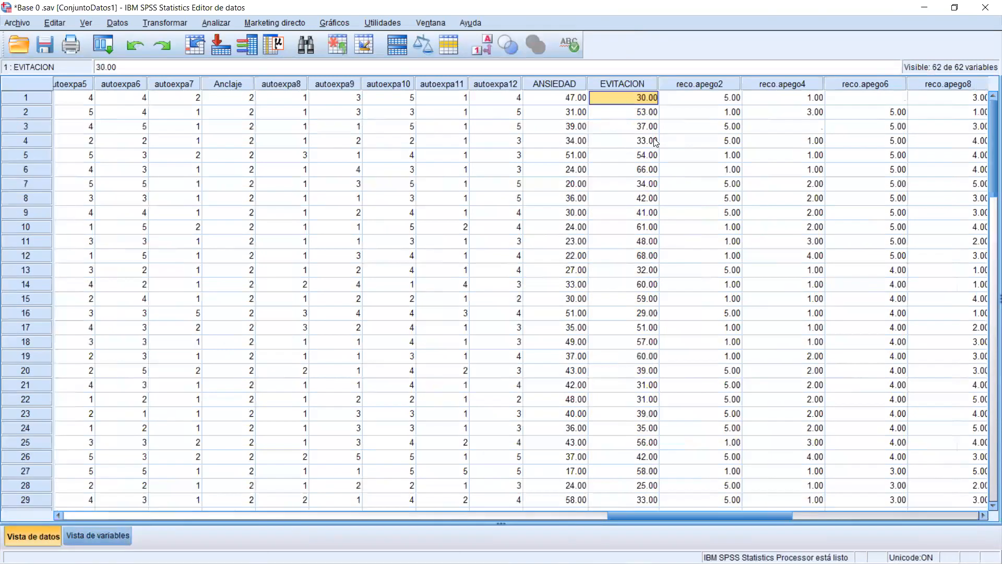
{"action": "left_click_drag", "start_coordinate": [684, 513], "coordinate": [733, 514]}
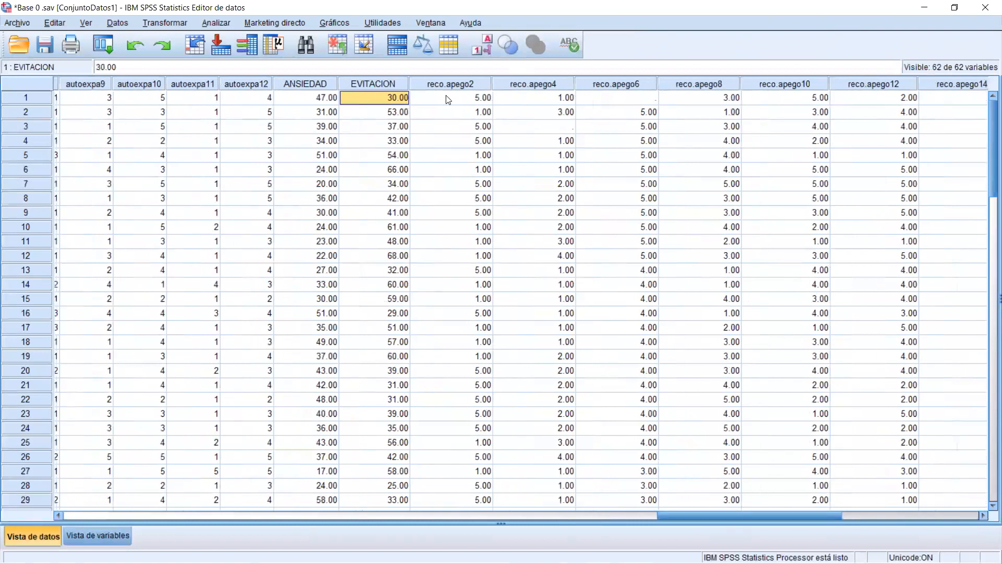
Step through the recoded columns from reco.apego2 to reco.apego10.
{"action": "left_click", "coordinate": [456, 87]}
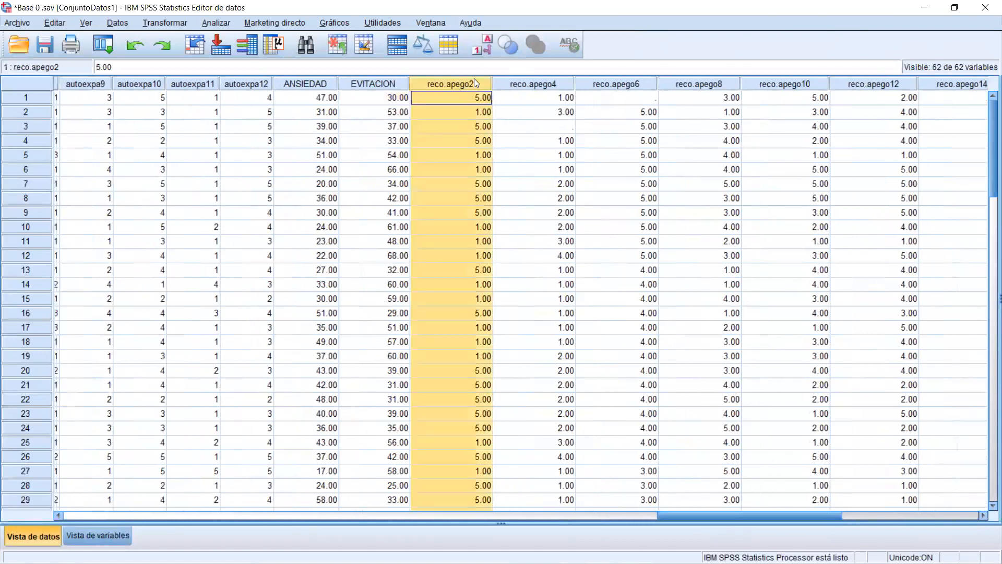
{"action": "key", "text": "Right"}
{"action": "key", "text": "Right"}
{"action": "key", "text": "Right"}
{"action": "key", "text": "Right"}
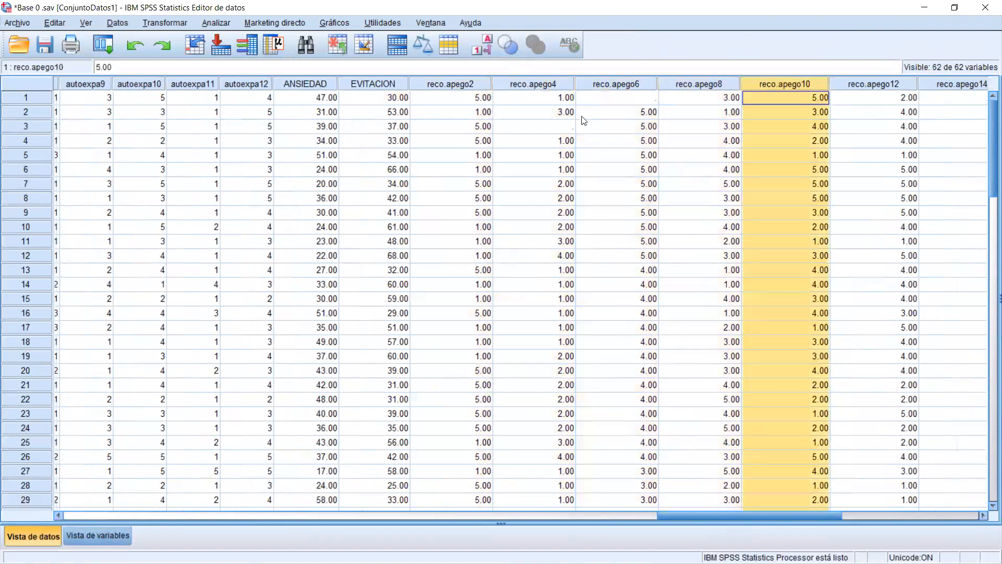
Examine the empty cells in the reco.apego10, reco.apego12, reco.apego6 and reco.apego4 columns for missing values.
{"action": "scroll", "coordinate": [741, 267], "scroll_direction": "down", "scroll_amount": 11}
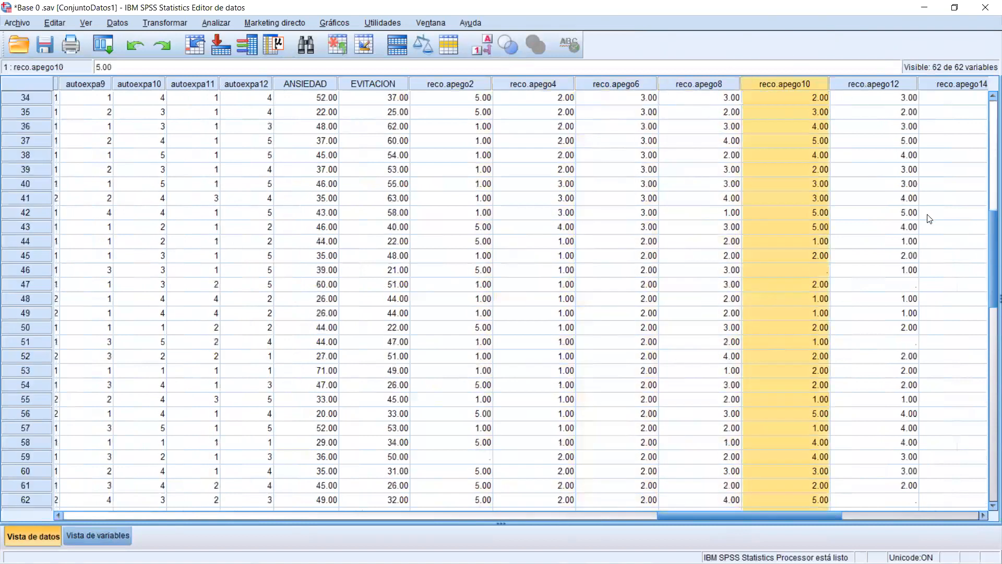
{"action": "left_click", "coordinate": [896, 286]}
{"action": "left_click", "coordinate": [789, 270]}
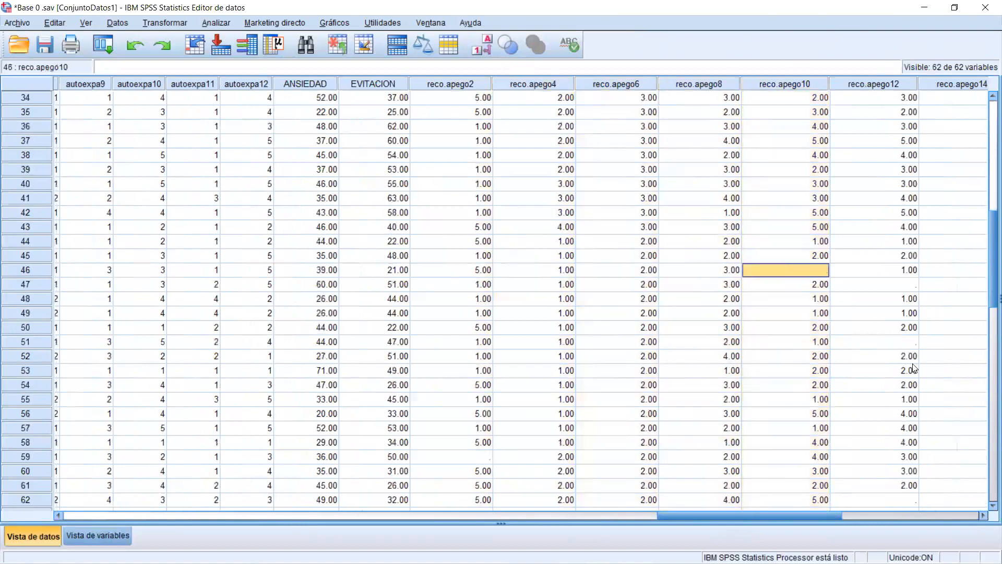
{"action": "left_click", "coordinate": [890, 345]}
{"action": "scroll", "coordinate": [891, 342], "scroll_direction": "down", "scroll_amount": 5}
{"action": "left_click", "coordinate": [884, 276]}
{"action": "left_click", "coordinate": [885, 283]}
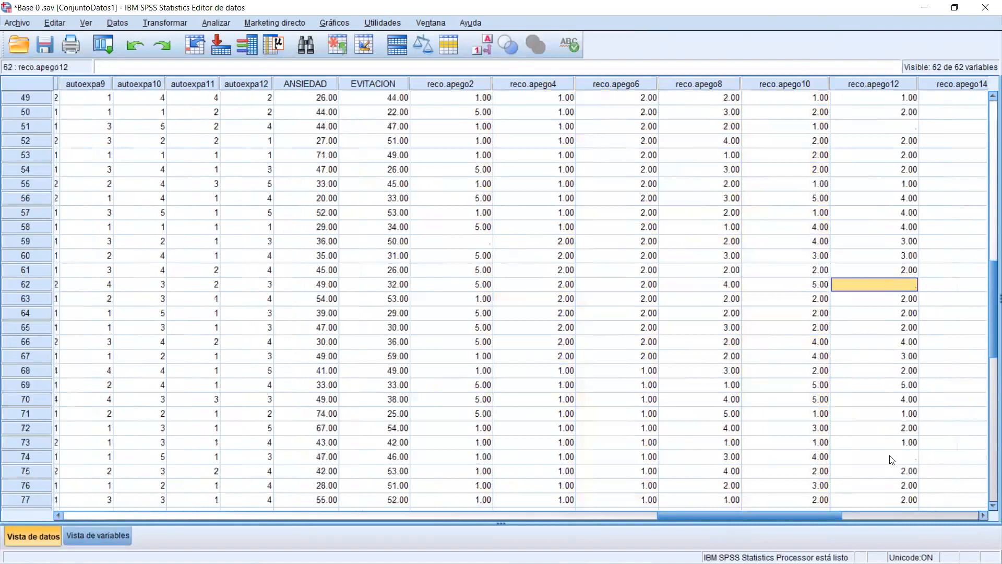
{"action": "left_click", "coordinate": [892, 460]}
{"action": "scroll", "coordinate": [799, 323], "scroll_direction": "up", "scroll_amount": 16}
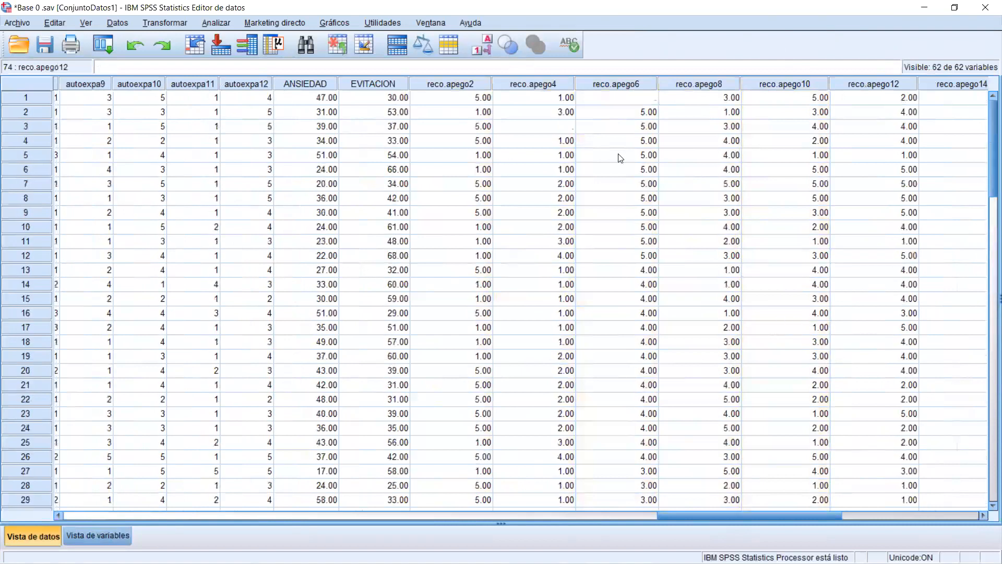
{"action": "left_click", "coordinate": [616, 97]}
{"action": "left_click", "coordinate": [567, 130]}
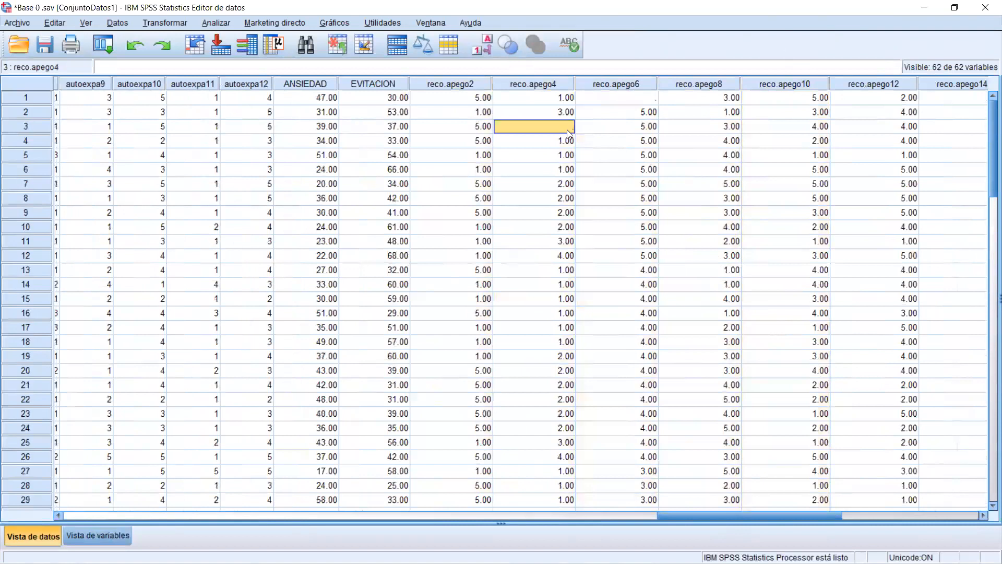
Look through all cases and review the reco.apego2, reco.apego4, reco.apego6 and reco.apego8 columns.
{"action": "scroll", "coordinate": [606, 172], "scroll_direction": "down", "scroll_amount": 20}
{"action": "scroll", "coordinate": [636, 177], "scroll_direction": "up", "scroll_amount": 20}
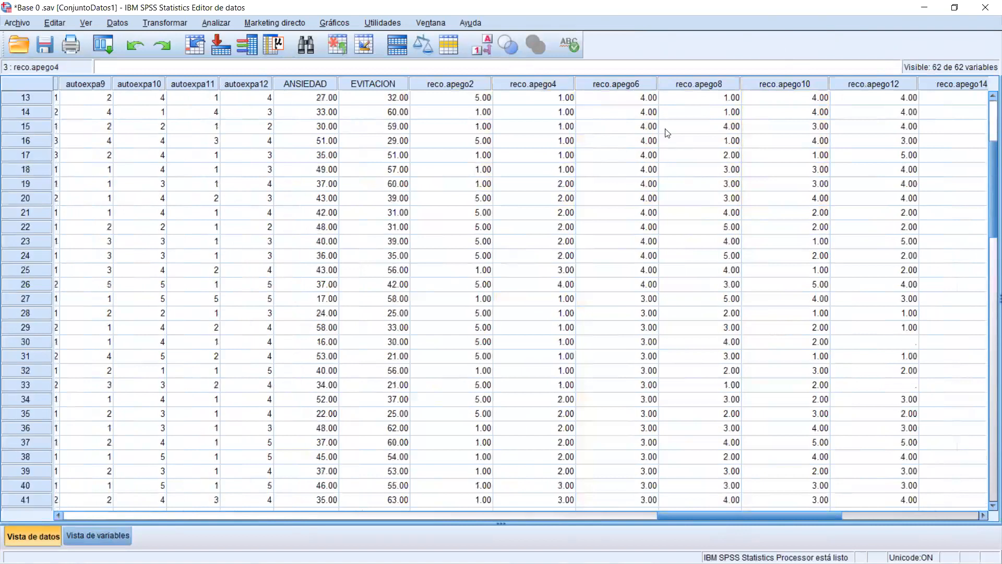
{"action": "left_click", "coordinate": [464, 85]}
{"action": "left_click", "coordinate": [529, 84]}
{"action": "left_click", "coordinate": [609, 83]}
{"action": "left_click", "coordinate": [726, 83]}
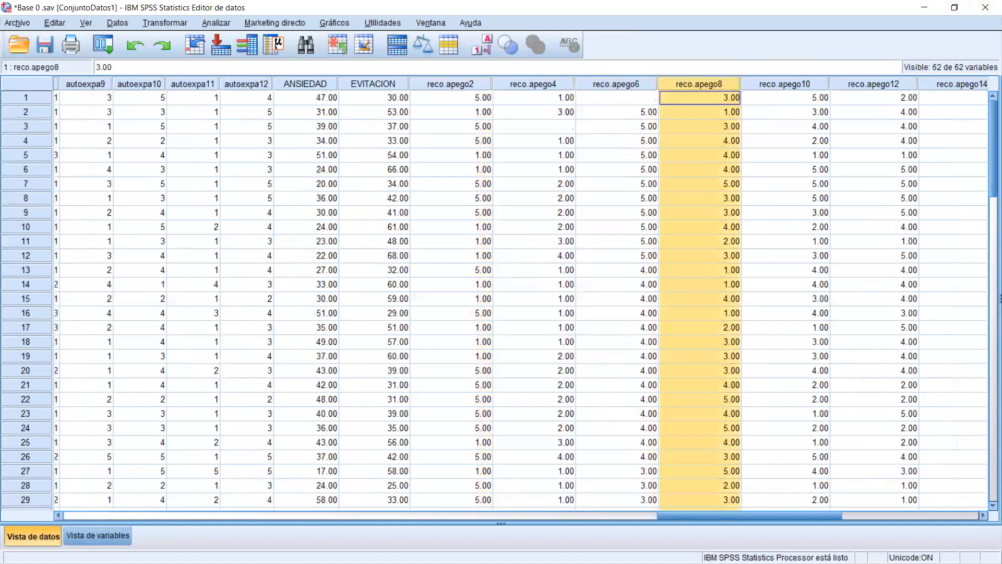
Switch to the PowerPoint presentation and examine the Apego slide with the Ansiedad and Evitación axes.
{"action": "left_click", "coordinate": [924, 7]}
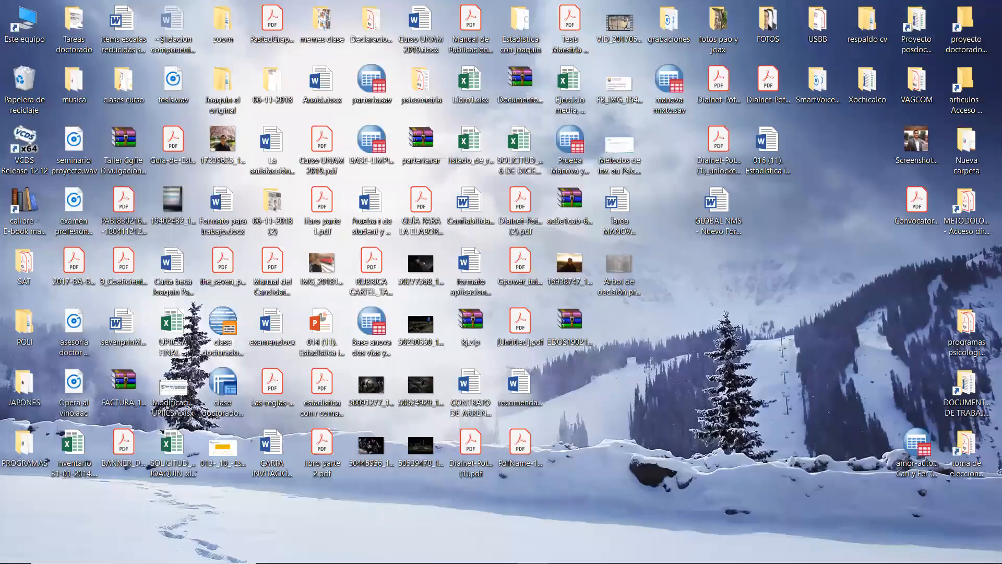
{"action": "left_click", "coordinate": [596, 552]}
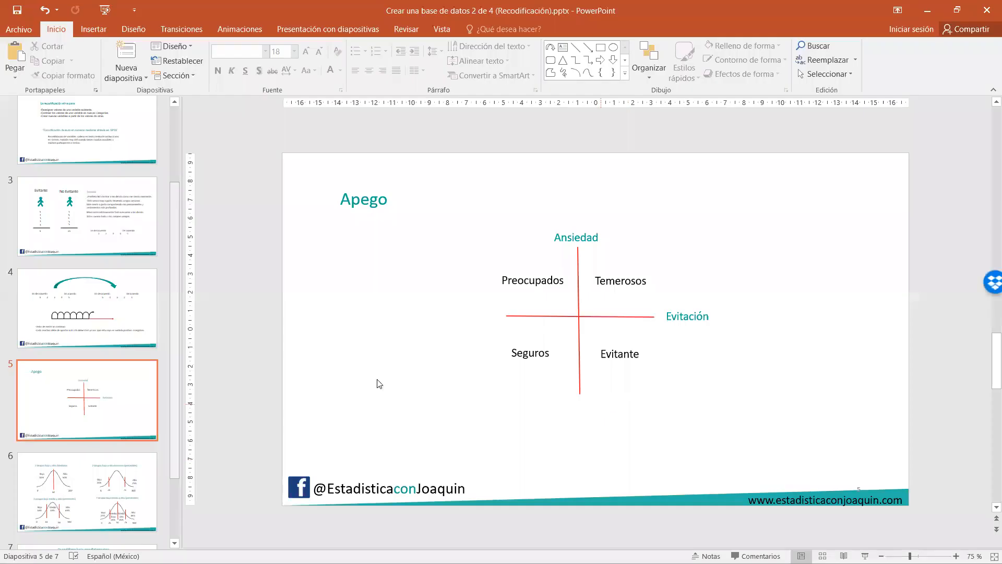
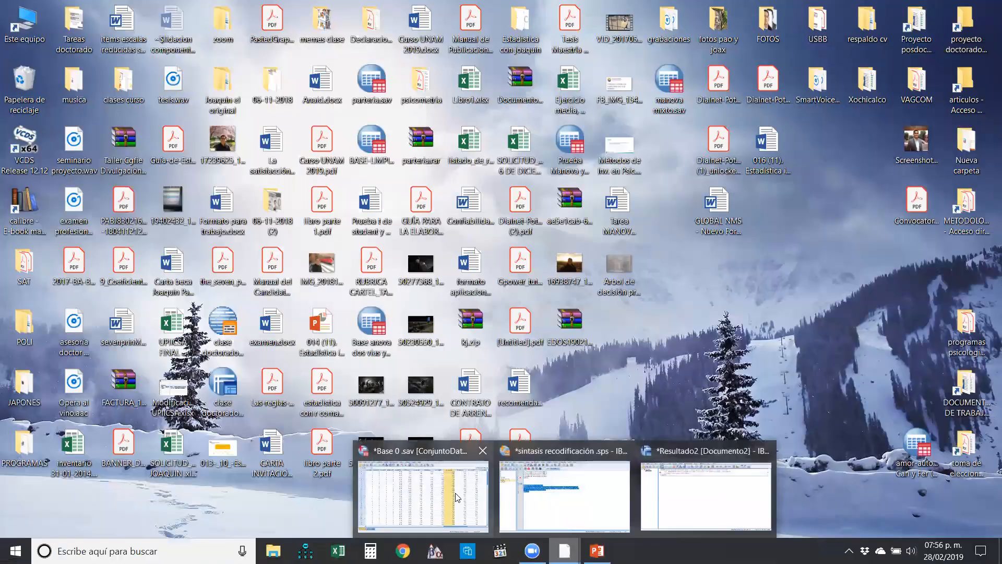
Switch back to the SPSS data editor and select the ANSIEDAD and EVITACION columns together.
{"action": "left_click", "coordinate": [688, 186]}
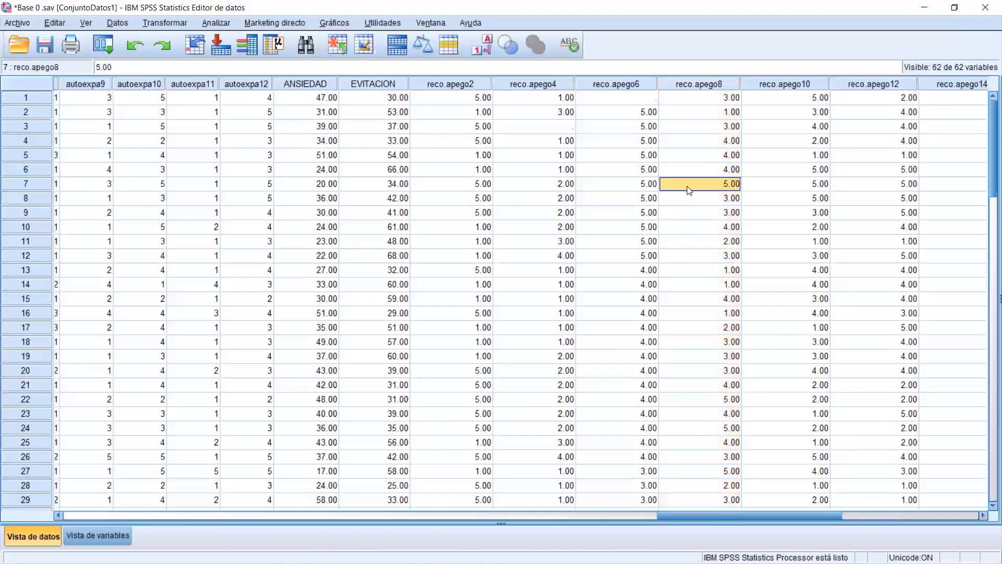
{"action": "left_click", "coordinate": [312, 84]}
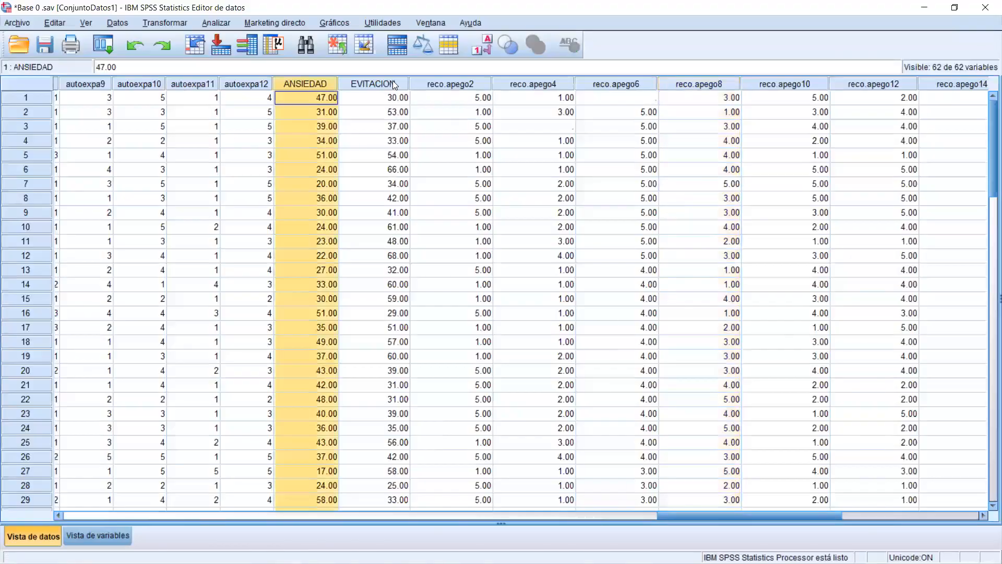
{"action": "left_click", "coordinate": [393, 82]}
{"action": "left_click", "coordinate": [331, 82], "text": "ctrl"}
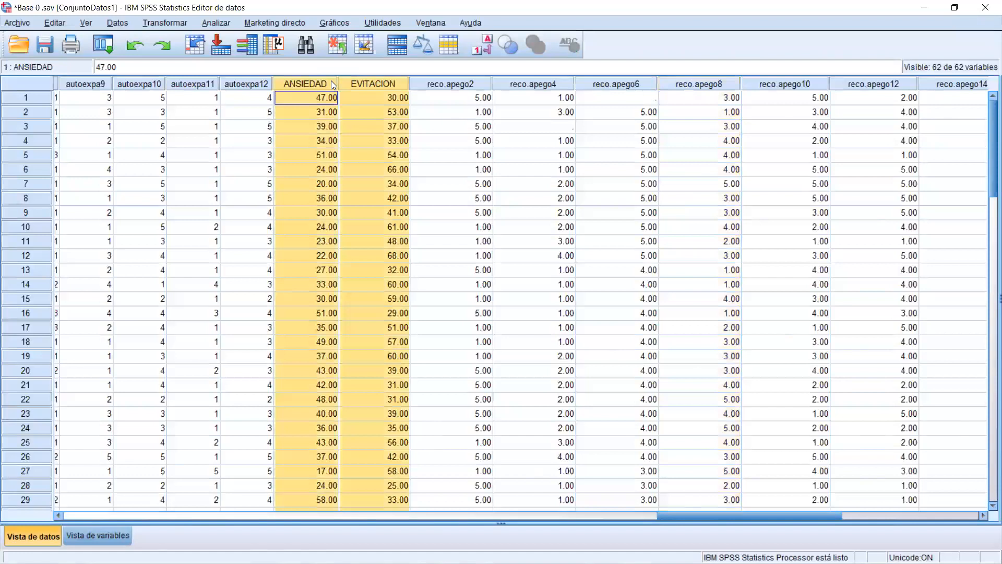
Open the Frequencies analysis and add ANSIEDAD and EVITACION as the variables to analyse.
{"action": "left_click", "coordinate": [212, 22]}
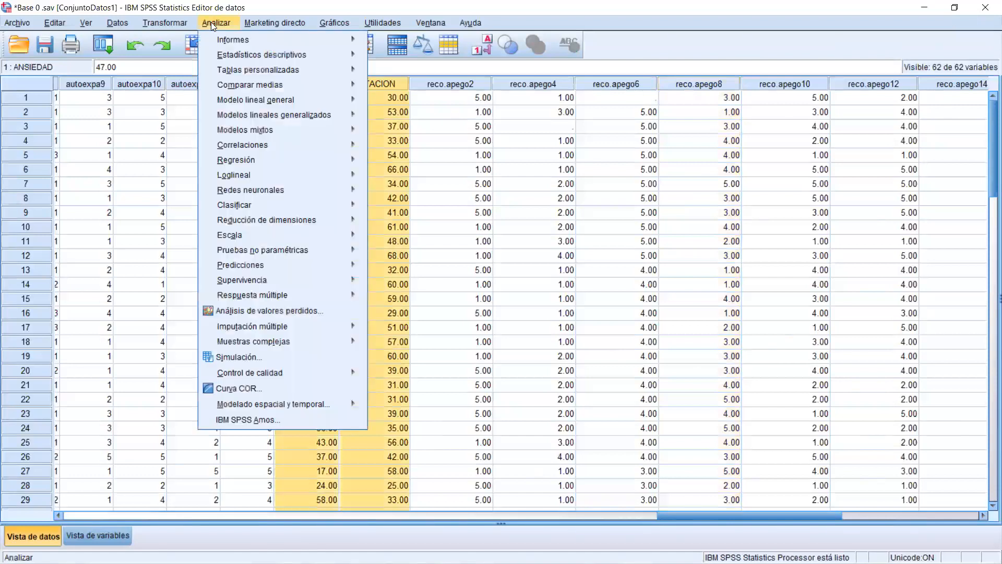
{"action": "mouse_move", "coordinate": [268, 57]}
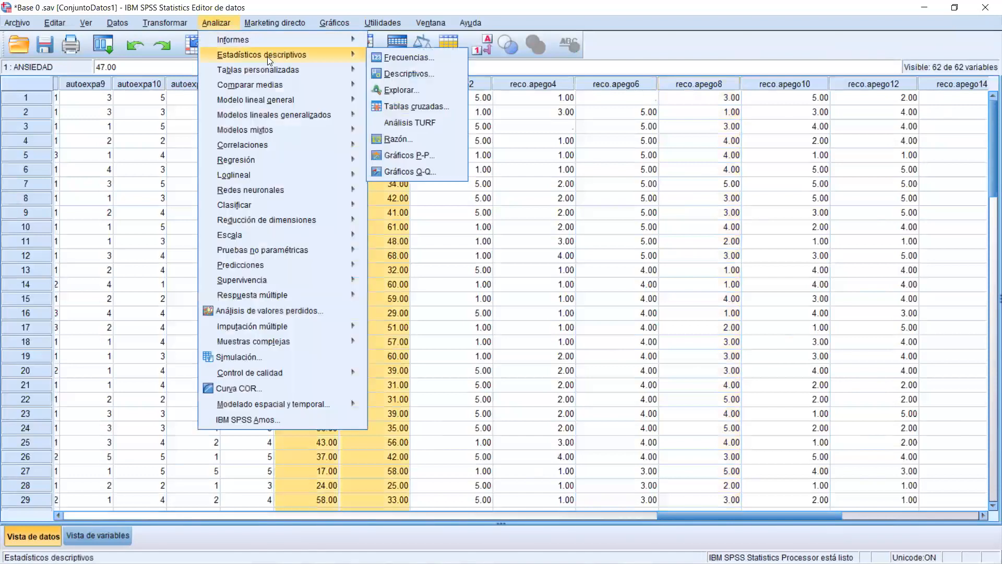
{"action": "left_click", "coordinate": [417, 56]}
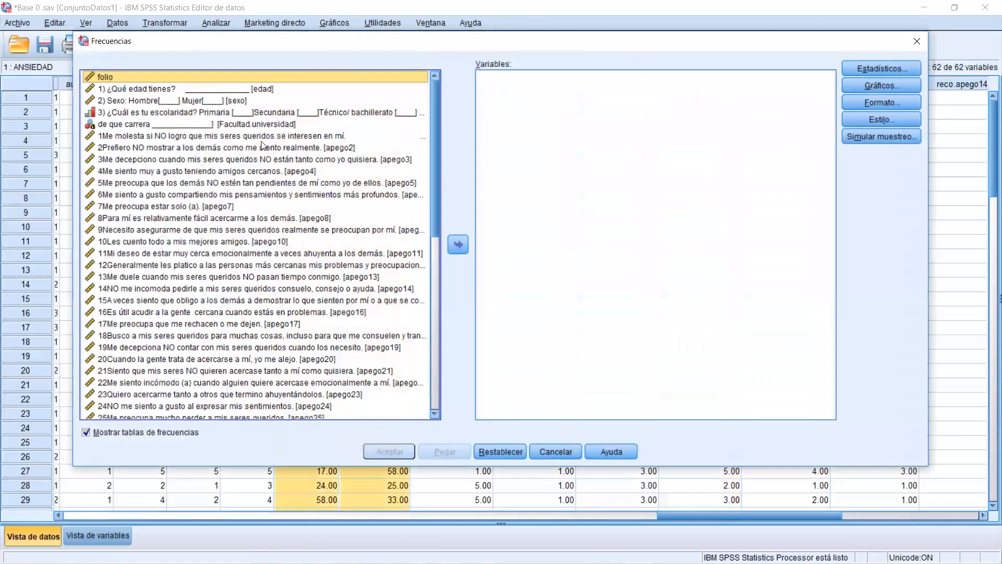
{"action": "scroll", "coordinate": [229, 156], "scroll_direction": "down", "scroll_amount": 10}
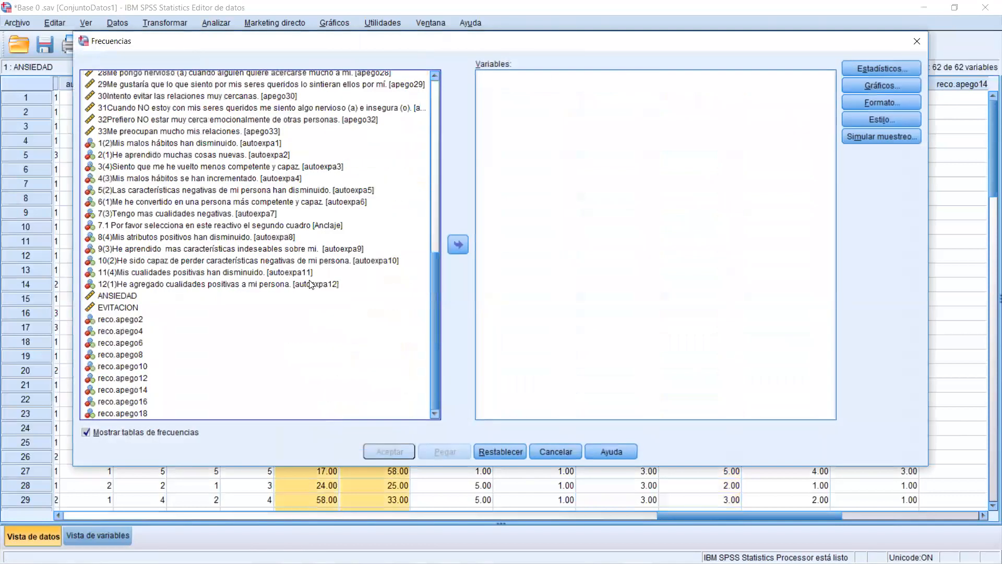
{"action": "left_click", "coordinate": [129, 308]}
{"action": "left_click", "coordinate": [160, 295], "text": "shift"}
{"action": "left_click", "coordinate": [459, 244]}
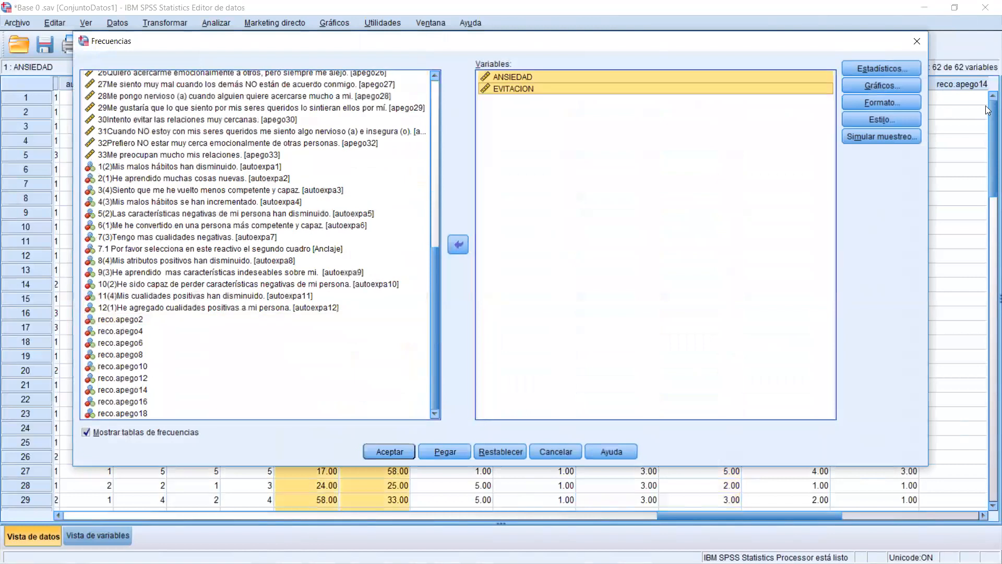
Request the median, minimum and maximum for ANSIEDAD and EVITACION and run the frequencies.
{"action": "left_click", "coordinate": [881, 68]}
{"action": "left_click", "coordinate": [641, 167]}
{"action": "left_click", "coordinate": [544, 300]}
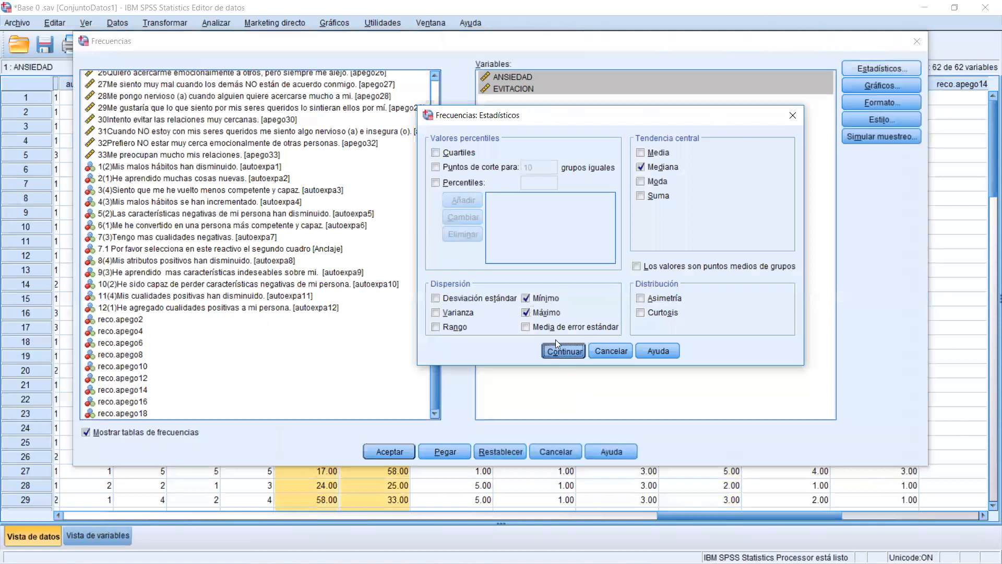
{"action": "left_click", "coordinate": [562, 351]}
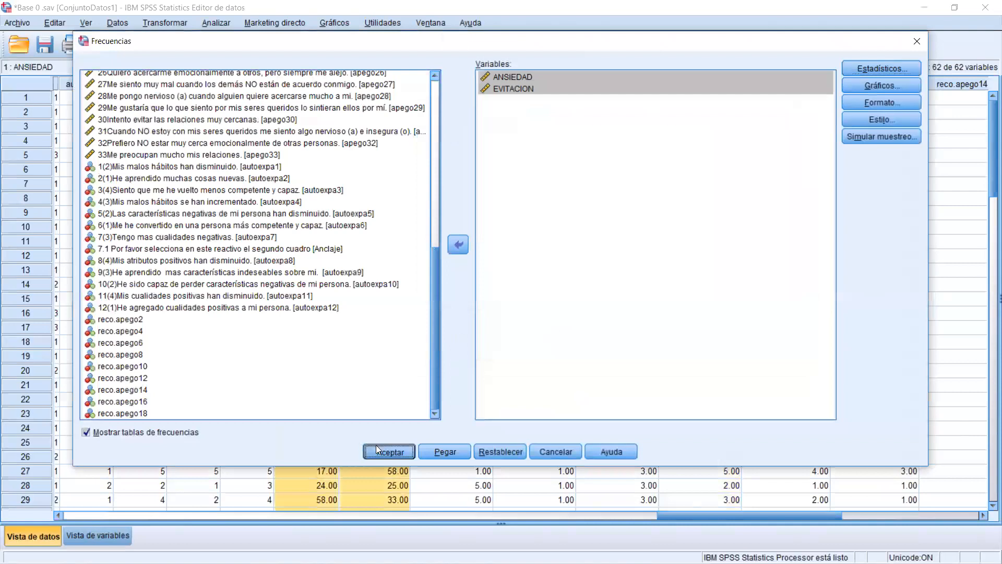
{"action": "left_click", "coordinate": [376, 445]}
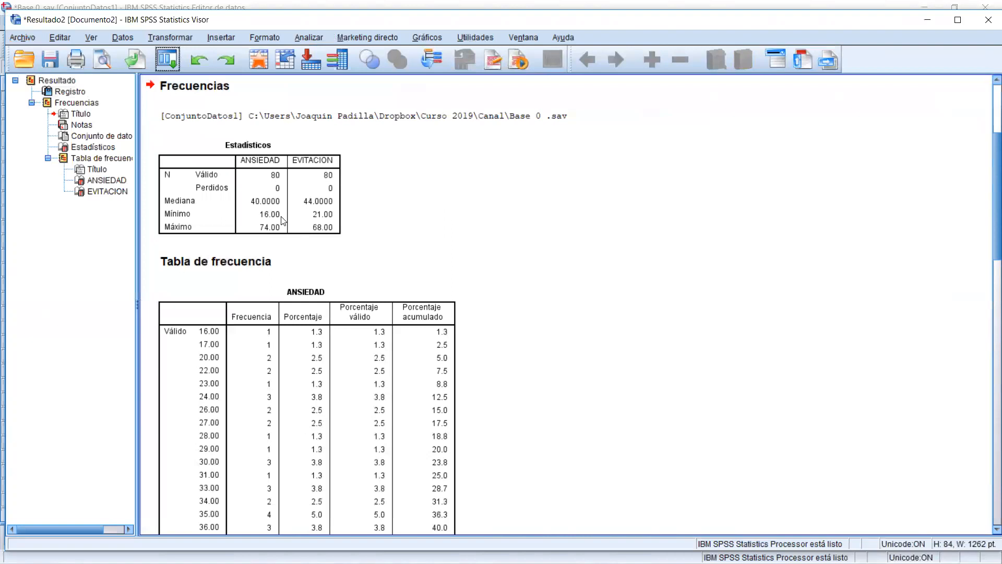
Put away the output viewer and data editor and switch to the PowerPoint slide "Recodificar bajo condicionantes".
{"action": "left_click", "coordinate": [926, 23]}
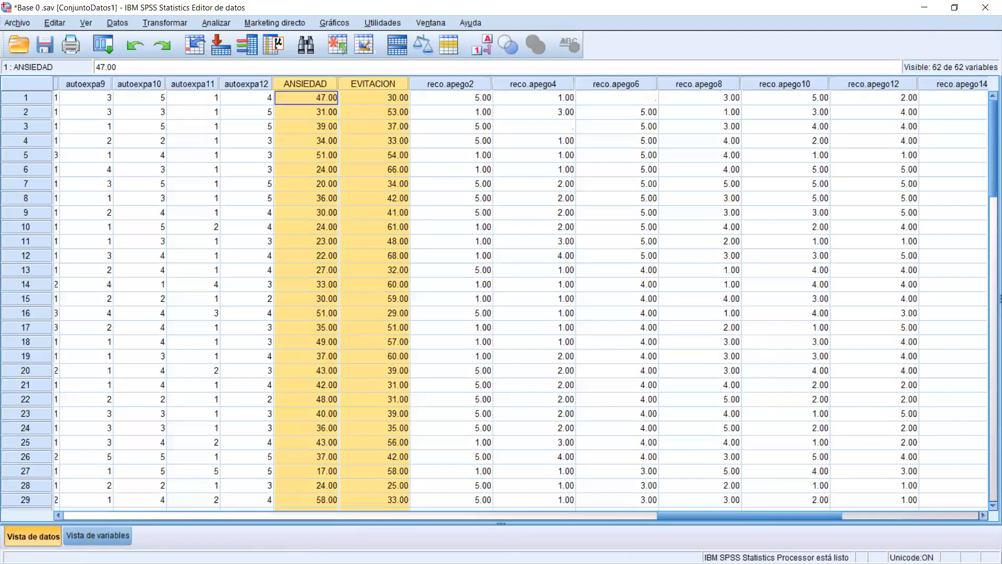
{"action": "left_click", "coordinate": [916, 14]}
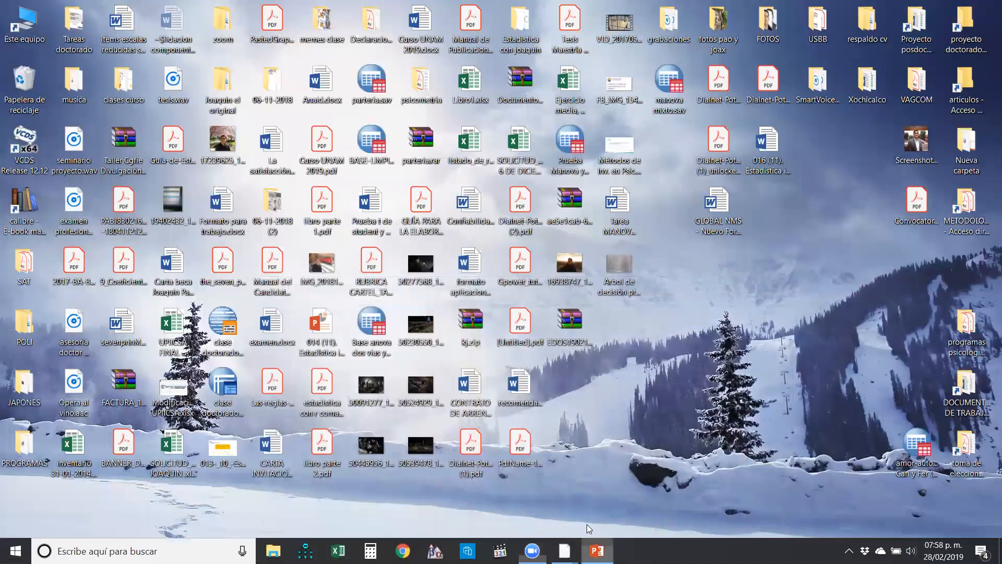
{"action": "left_click", "coordinate": [597, 551]}
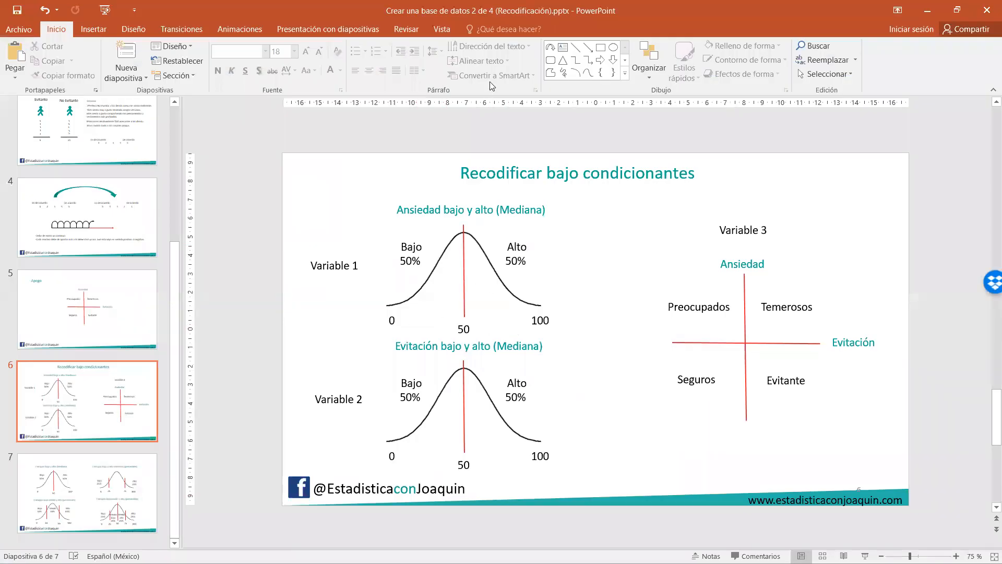
Annotate the Ansiedad curve by underlining the Ansiedad title, 0 and 100, circling 50, and drawing a line along the baseline.
{"action": "left_click", "coordinate": [478, 139]}
{"action": "left_click_drag", "start_coordinate": [385, 330], "coordinate": [394, 331]}
{"action": "left_click_drag", "start_coordinate": [410, 215], "coordinate": [446, 218]}
{"action": "left_click_drag", "start_coordinate": [528, 329], "coordinate": [562, 326]}
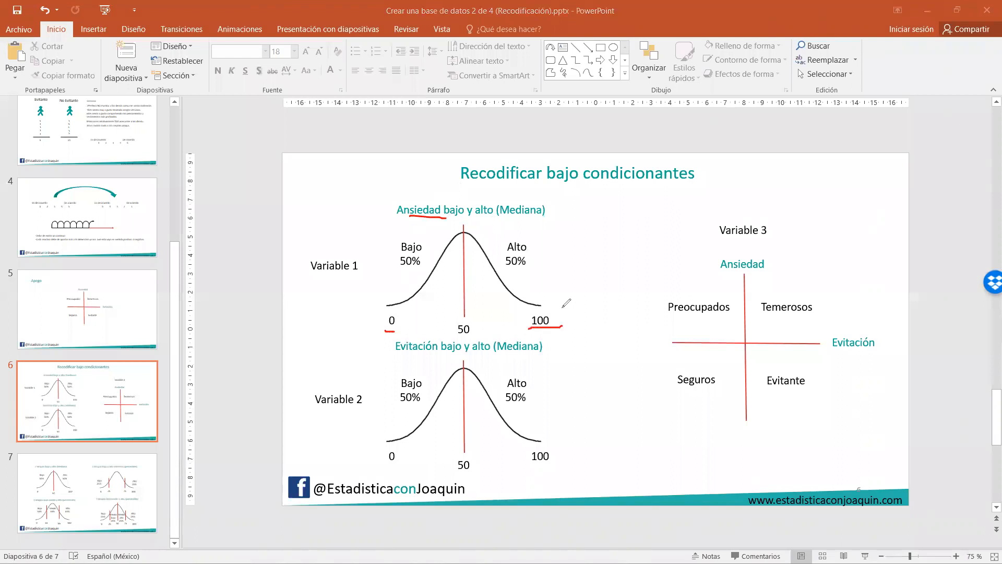
{"action": "mouse_move", "coordinate": [445, 316]}
{"action": "left_mouse_down"}
{"action": "mouse_move", "coordinate": [450, 343]}
{"action": "mouse_move", "coordinate": [468, 325]}
{"action": "left_mouse_up"}
{"action": "left_click_drag", "start_coordinate": [384, 310], "coordinate": [546, 312]}
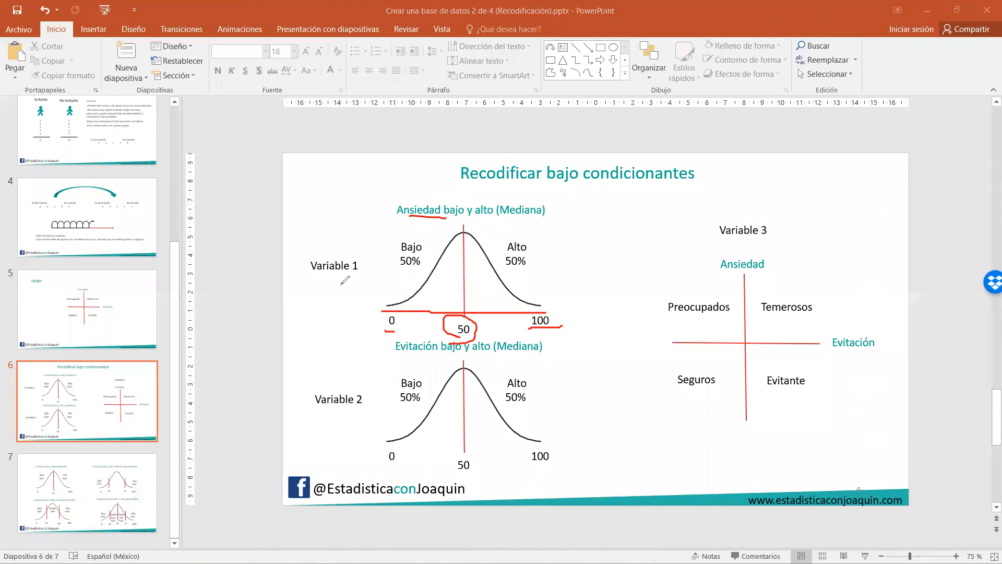
Trace the Ansiedad bell curve freehand, add small marks along its baseline, and clear all annotations from the slide.
{"action": "left_click_drag", "start_coordinate": [395, 311], "coordinate": [491, 271]}
{"action": "left_click_drag", "start_coordinate": [538, 304], "coordinate": [536, 308]}
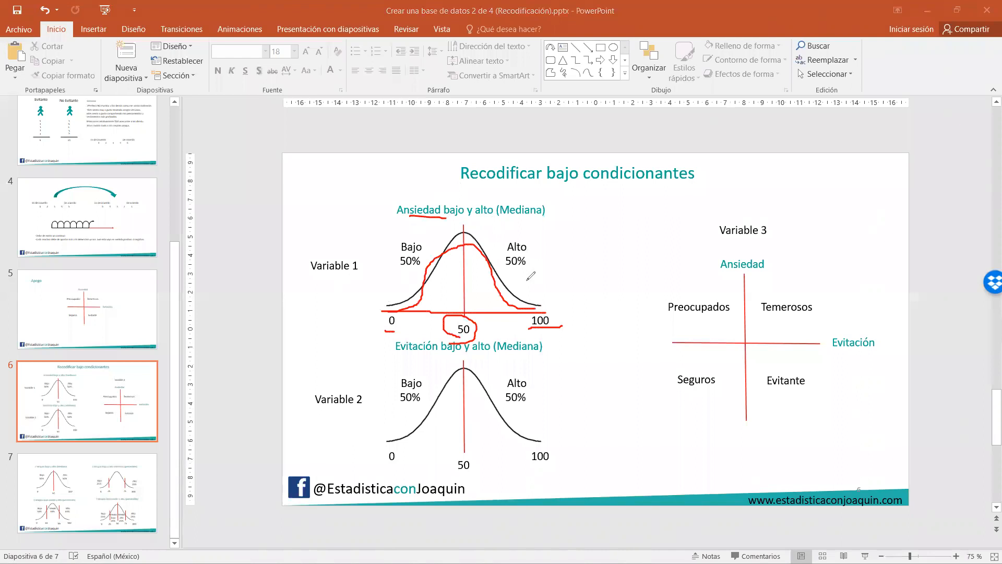
{"action": "left_click_drag", "start_coordinate": [393, 304], "coordinate": [393, 310]}
{"action": "left_click_drag", "start_coordinate": [402, 303], "coordinate": [402, 309]}
{"action": "left_click_drag", "start_coordinate": [410, 303], "coordinate": [421, 309]}
{"action": "left_click_drag", "start_coordinate": [428, 307], "coordinate": [440, 308]}
{"action": "left_click", "coordinate": [461, 304]}
{"action": "left_click_drag", "start_coordinate": [451, 309], "coordinate": [467, 303]}
{"action": "left_click", "coordinate": [471, 302]}
{"action": "left_click_drag", "start_coordinate": [477, 303], "coordinate": [478, 308]}
{"action": "left_click_drag", "start_coordinate": [483, 307], "coordinate": [486, 307]}
{"action": "left_click_drag", "start_coordinate": [491, 307], "coordinate": [535, 308]}
{"action": "left_click", "coordinate": [544, 308]}
{"action": "left_click", "coordinate": [802, 80]}
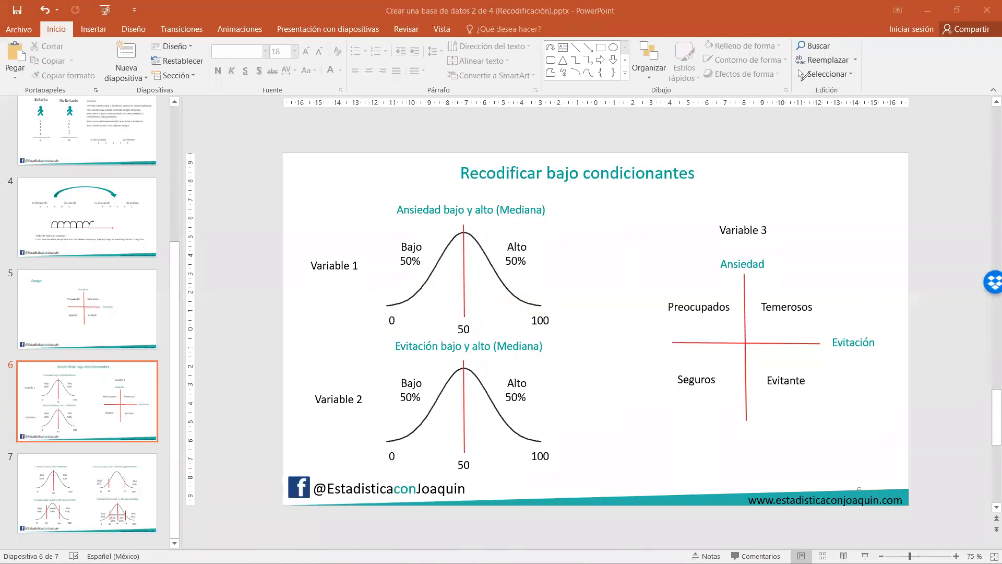
Switch back to the SPSS data editor and open Recode into Different Variables, resetting its previous apego settings.
{"action": "left_click", "coordinate": [928, 11]}
{"action": "mouse_move", "coordinate": [564, 551]}
{"action": "left_click", "coordinate": [423, 486]}
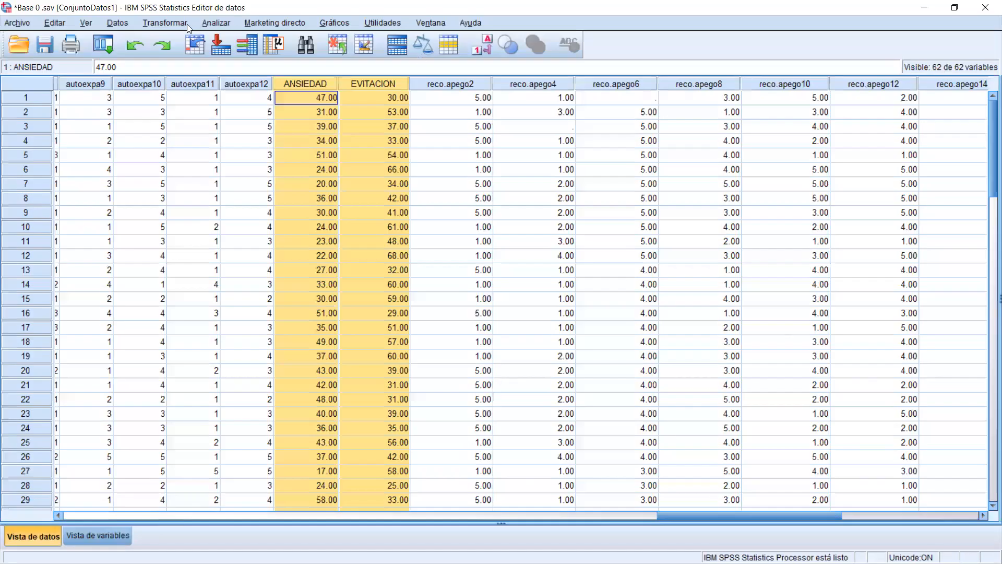
{"action": "left_click", "coordinate": [170, 23]}
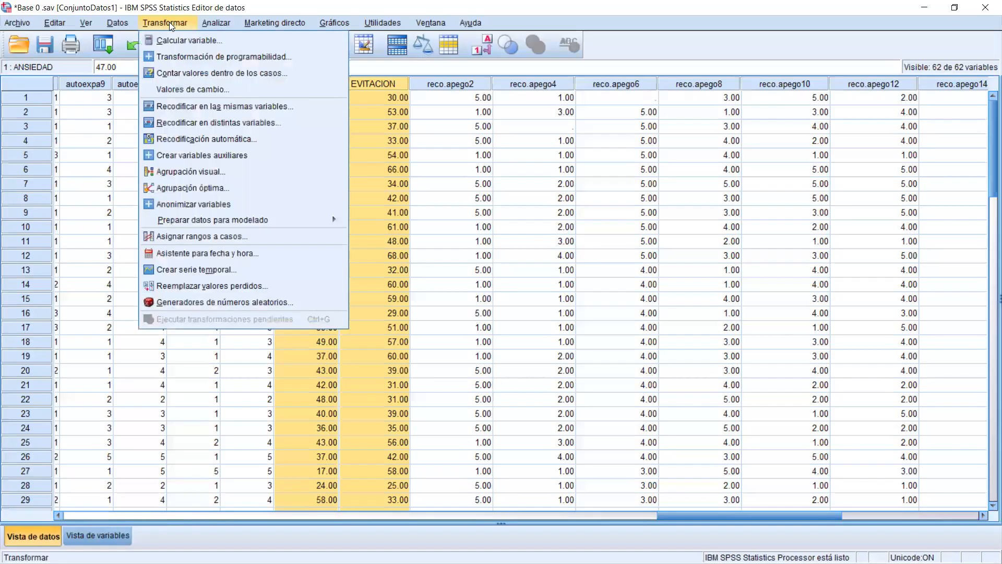
{"action": "left_click", "coordinate": [183, 124]}
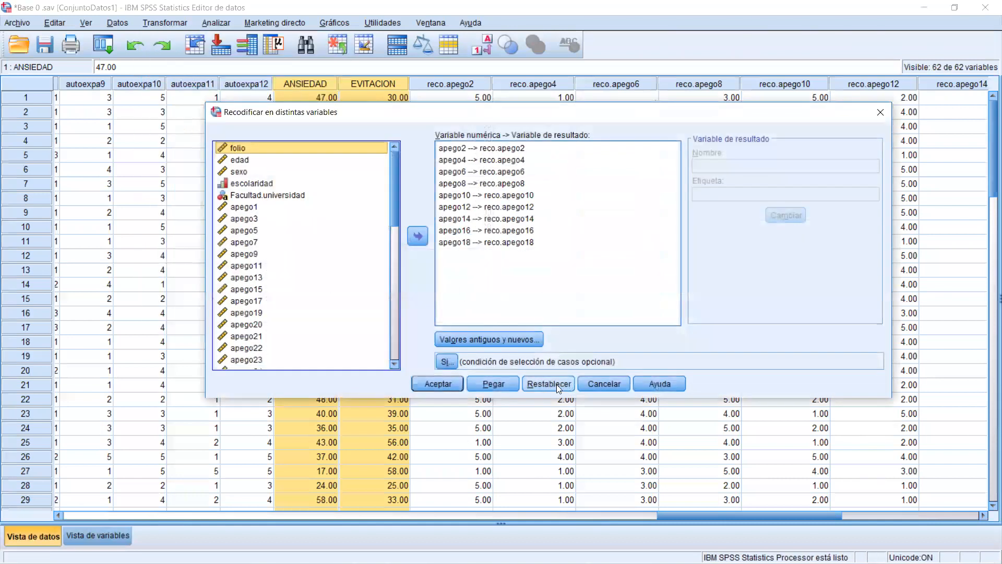
{"action": "left_click", "coordinate": [546, 383]}
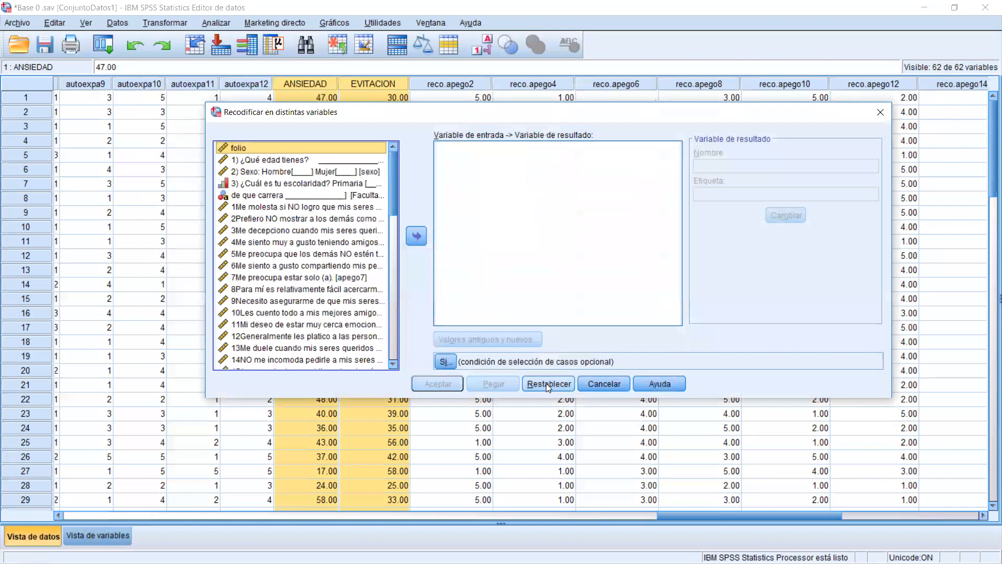
Add ANSIEDAD as the input variable for the recode.
{"action": "scroll", "coordinate": [265, 250], "scroll_direction": "down", "scroll_amount": 14}
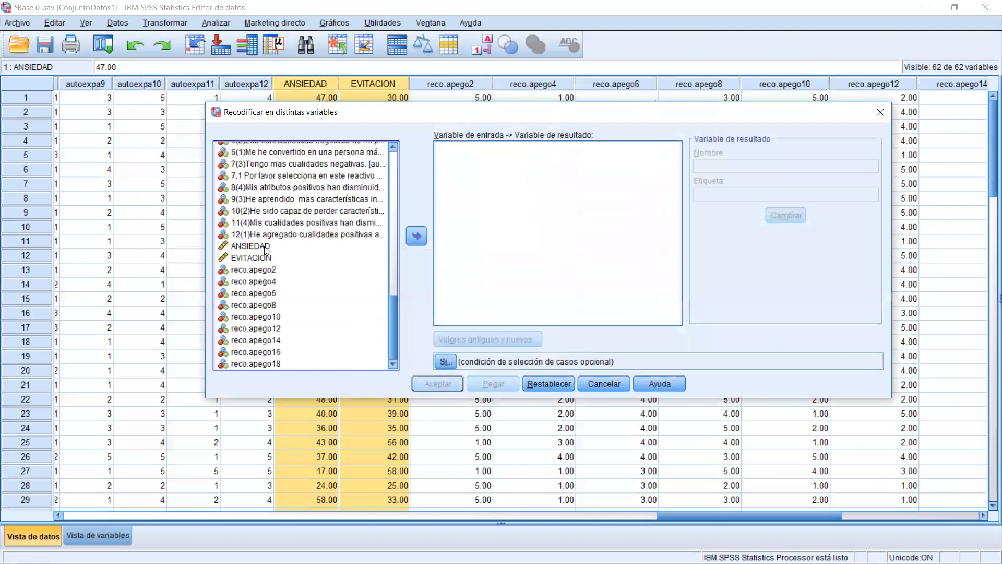
{"action": "left_click", "coordinate": [258, 245]}
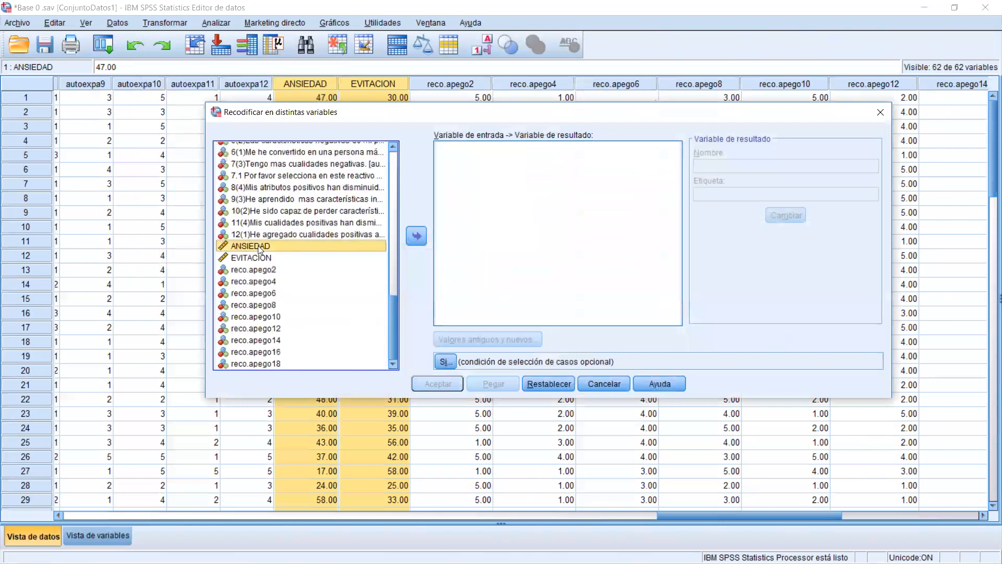
{"action": "left_click", "coordinate": [417, 236]}
Name the output variable for ANSIEDAD ByA.Ansiedad, apply the name, and open the old and new values settings.
{"action": "left_click", "coordinate": [723, 168]}
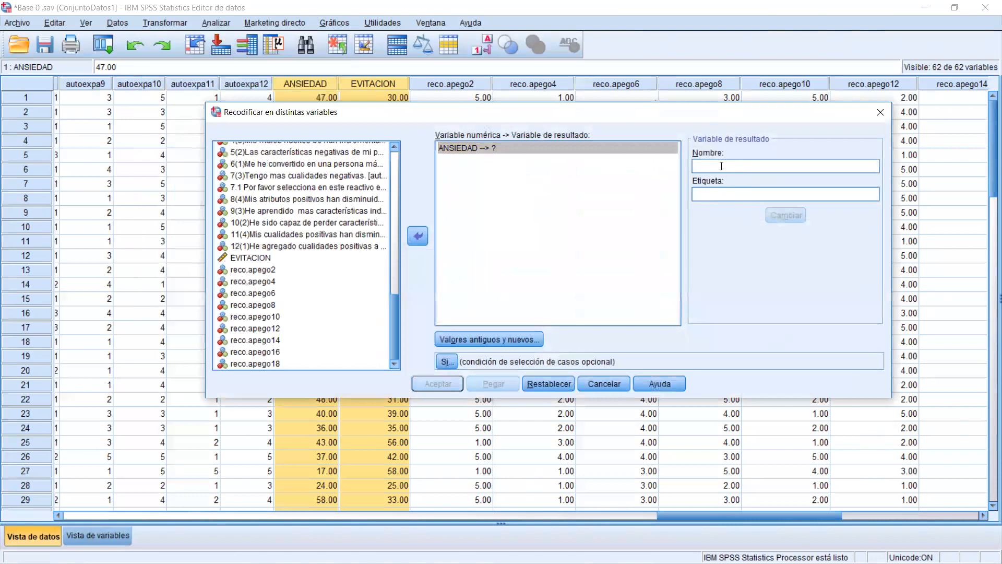
{"action": "type", "text": "B"}
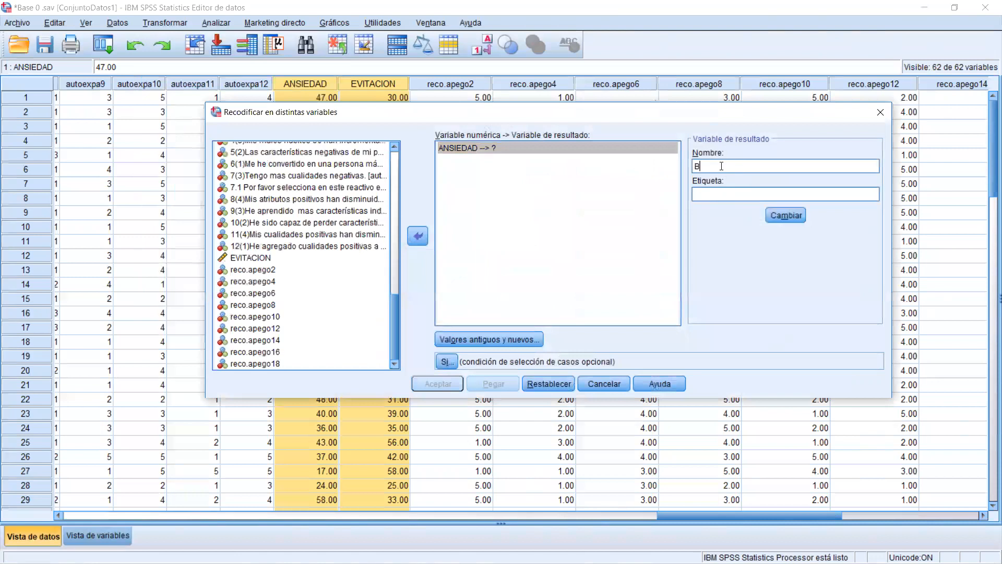
{"action": "type", "text": "yA.Ansiedad"}
{"action": "key", "text": "BackSpace"}
{"action": "key", "text": "BackSpace"}
{"action": "key", "text": "BackSpace"}
{"action": "key", "text": "BackSpace"}
{"action": "key", "text": "BackSpace"}
{"action": "key", "text": "BackSpace"}
{"action": "type", "text": "d"}
{"action": "key", "text": "BackSpace"}
{"action": "type", "text": "siedad"}
{"action": "left_click", "coordinate": [783, 217]}
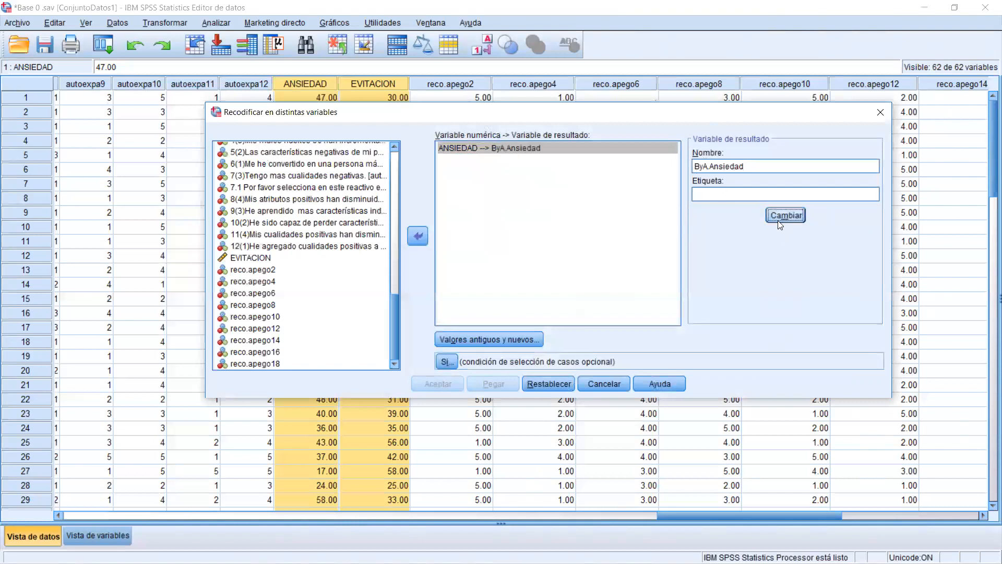
{"action": "left_click", "coordinate": [469, 338]}
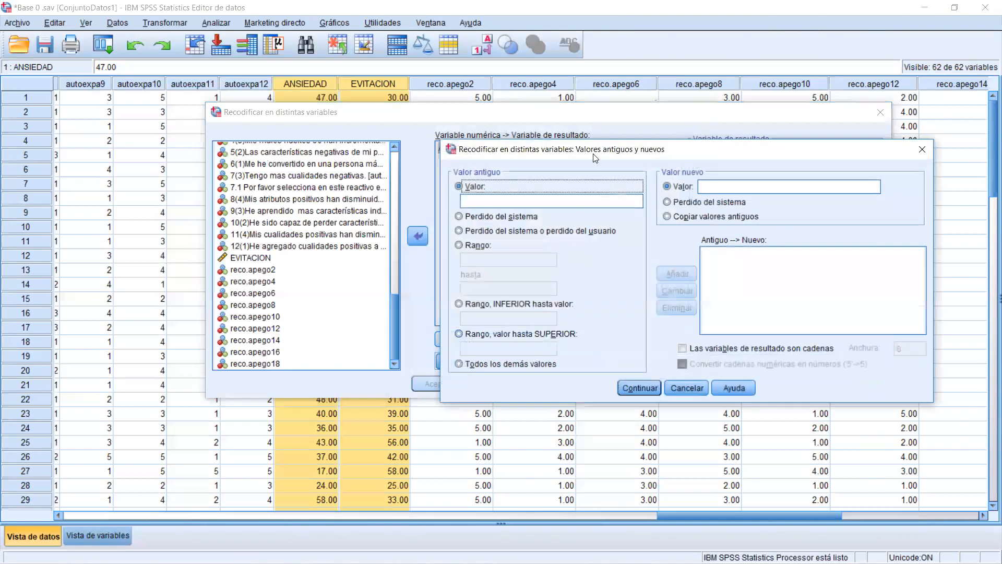
{"action": "left_click_drag", "start_coordinate": [596, 158], "coordinate": [539, 168]}
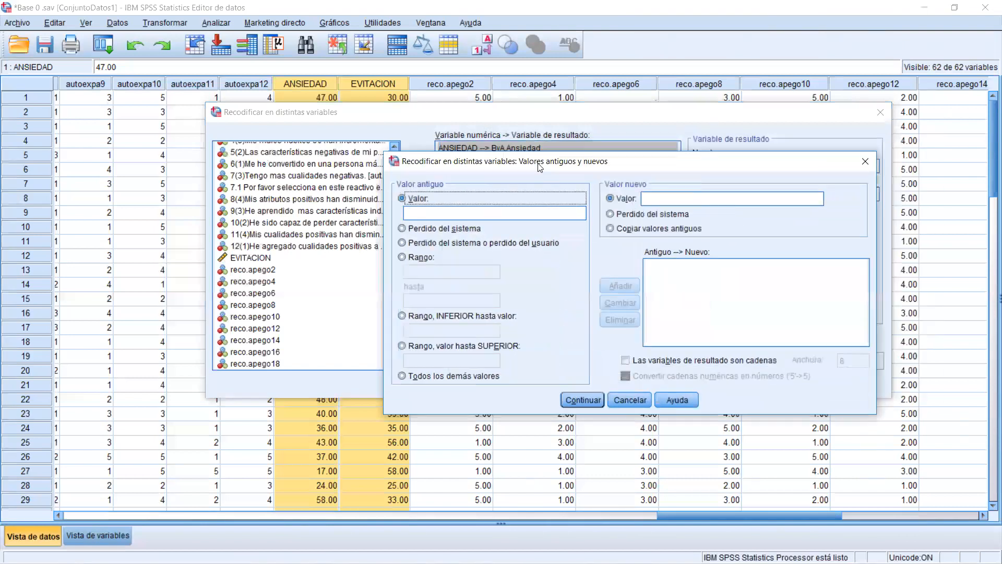
{"action": "left_click", "coordinate": [462, 210]}
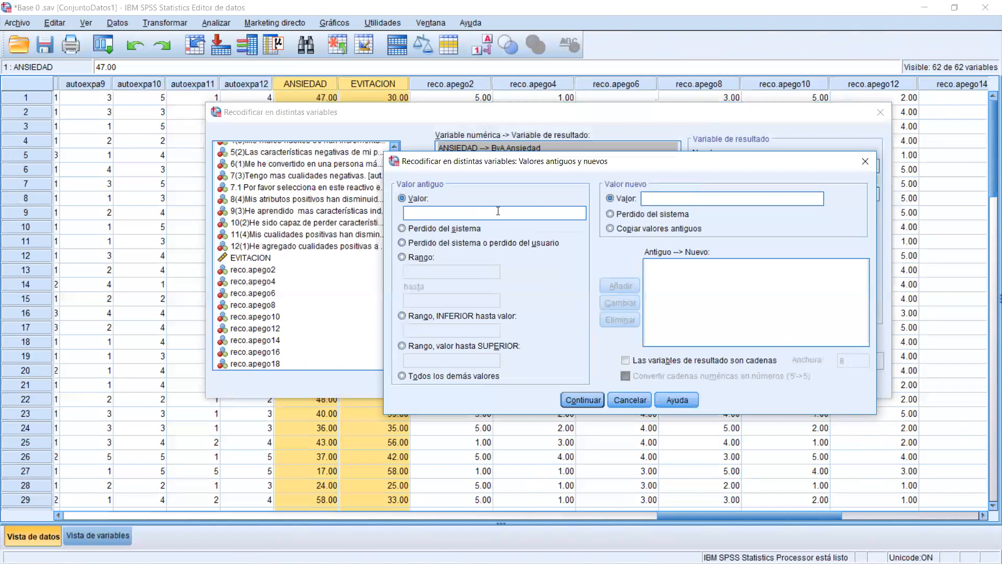
{"action": "type", "text": "16"}
{"action": "left_click", "coordinate": [657, 200]}
{"action": "type", "text": "1"}
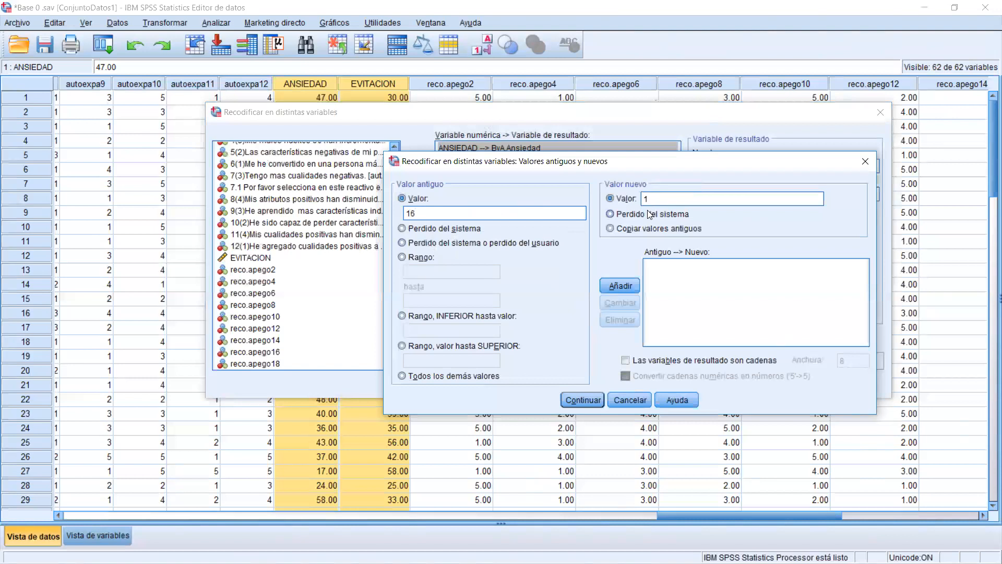
{"action": "double_click", "coordinate": [433, 215]}
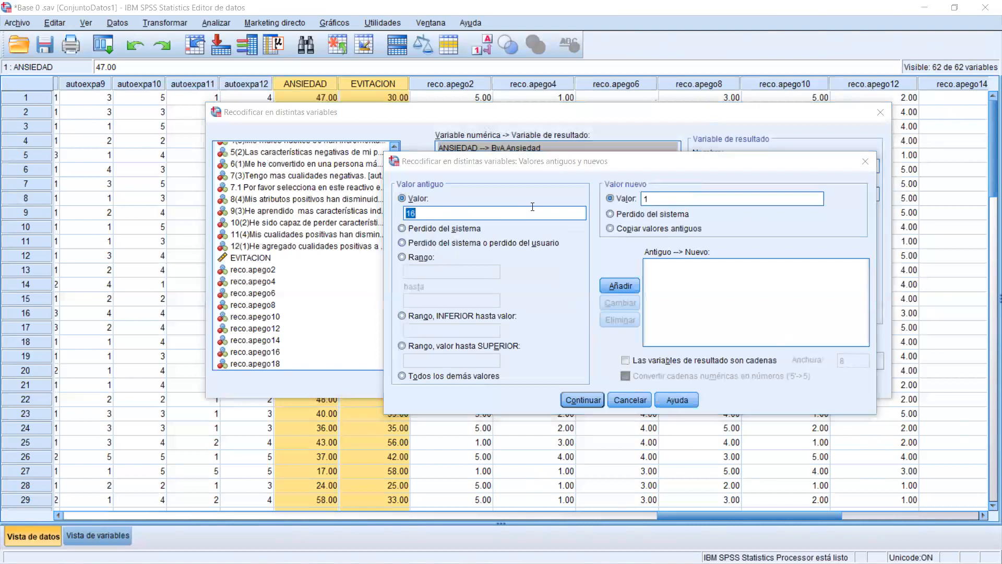
{"action": "left_click_drag", "start_coordinate": [661, 199], "coordinate": [643, 199]}
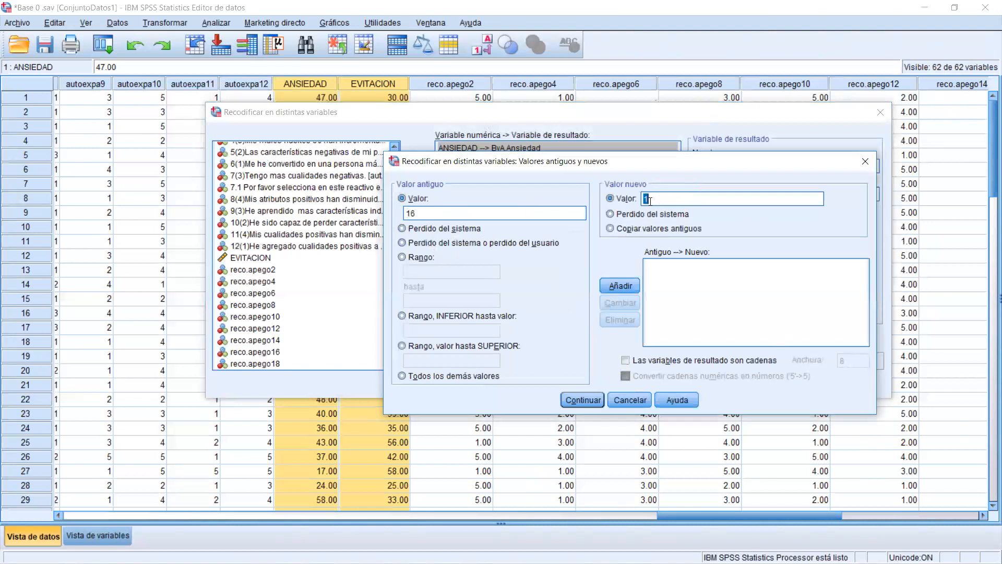
{"action": "key", "text": "BackSpace"}
{"action": "double_click", "coordinate": [410, 213]}
{"action": "key", "text": "BackSpace"}
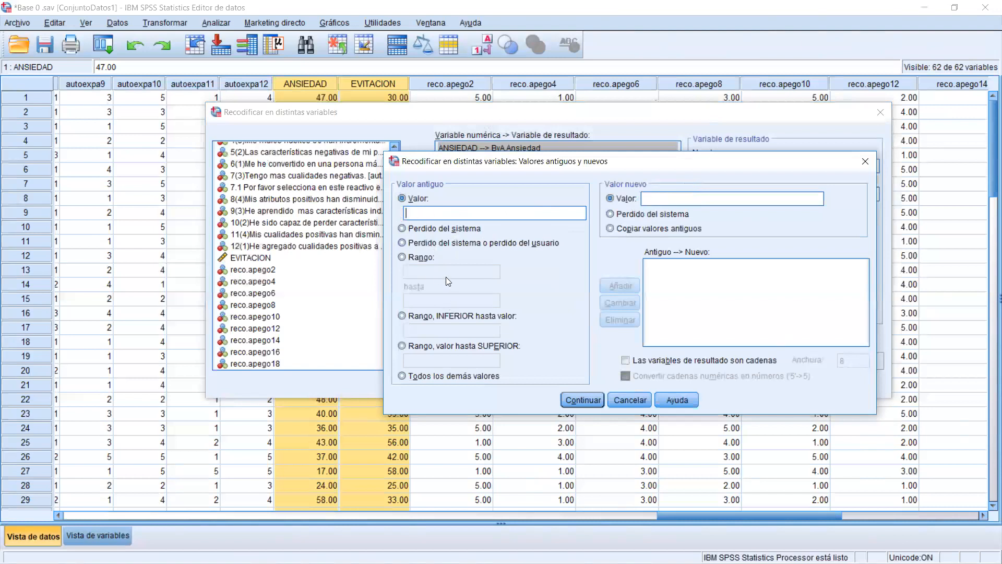
Add a recode rule that converts the ANSIEDAD range 16 through 40 to the new value 1.
{"action": "left_click", "coordinate": [420, 259]}
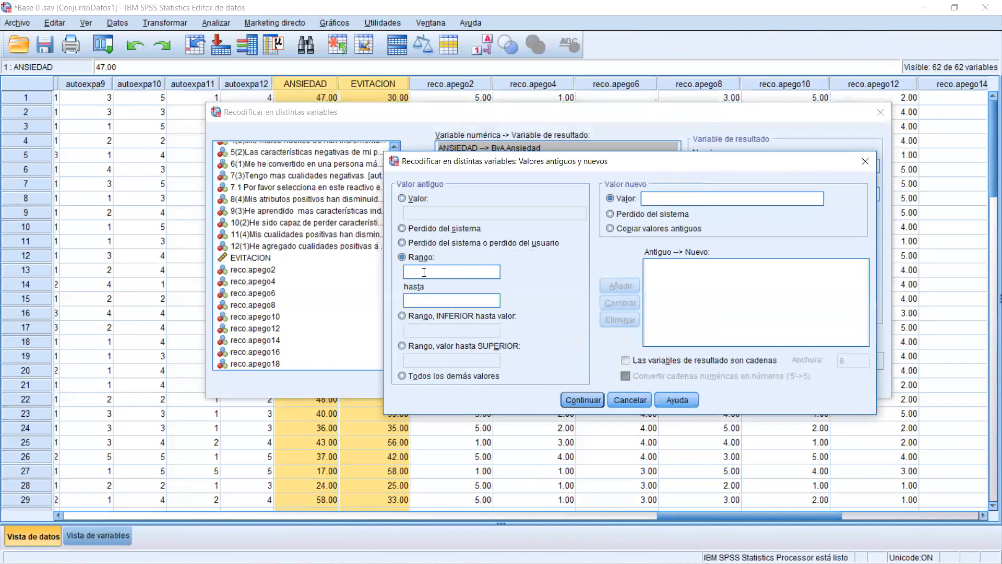
{"action": "type", "text": "16"}
{"action": "type", "text": "40"}
{"action": "left_click", "coordinate": [652, 197]}
{"action": "type", "text": "1"}
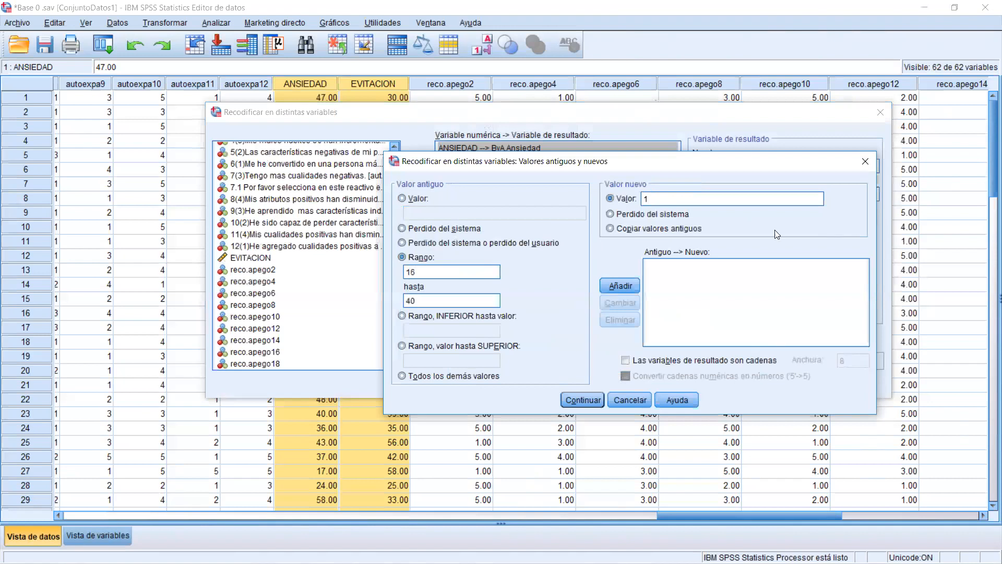
{"action": "left_click", "coordinate": [623, 285]}
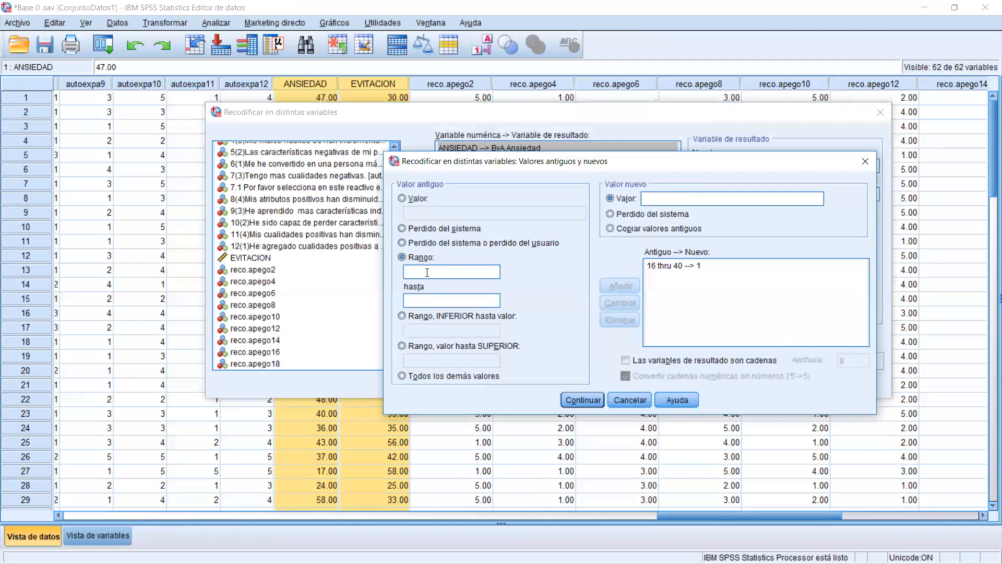
Add a recode rule that converts the ANSIEDAD range 40 through 74 to the new value 2, and review both rules.
{"action": "type", "text": "40"}
{"action": "left_click", "coordinate": [454, 301]}
{"action": "type", "text": "74"}
{"action": "left_click", "coordinate": [673, 197]}
{"action": "type", "text": "2"}
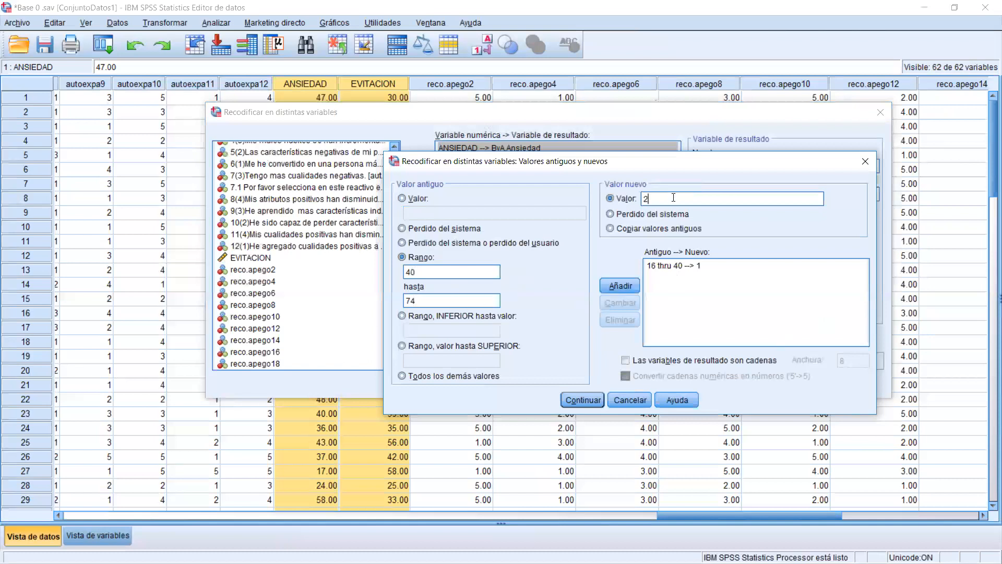
{"action": "left_click", "coordinate": [617, 286]}
{"action": "left_click", "coordinate": [687, 283]}
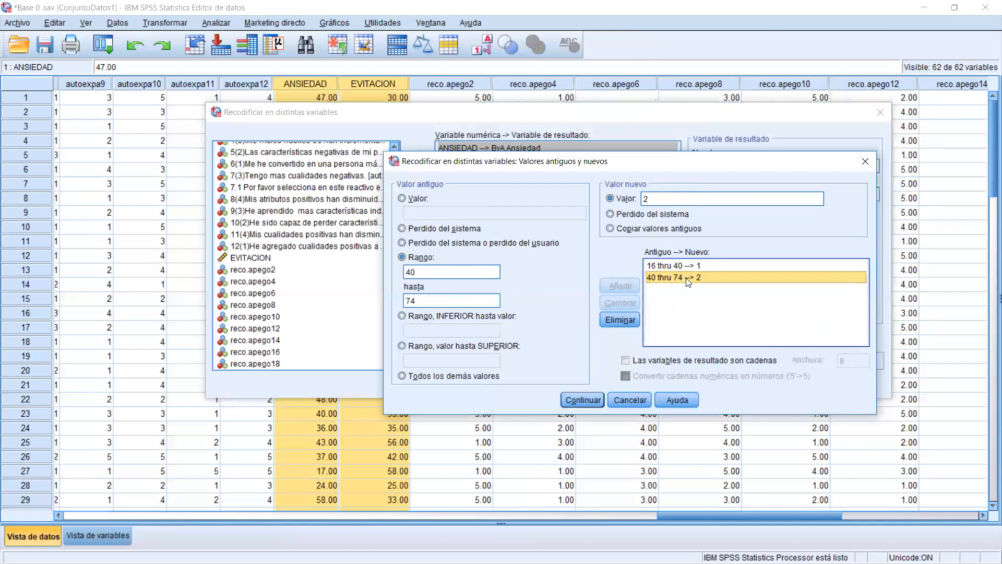
{"action": "left_click", "coordinate": [672, 266]}
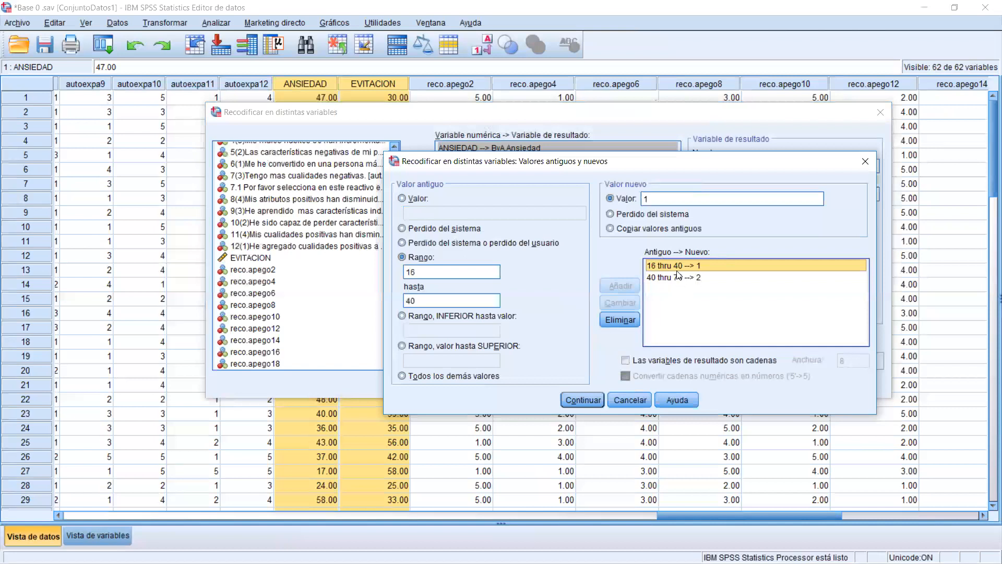
{"action": "left_click", "coordinate": [670, 276]}
{"action": "left_click", "coordinate": [705, 265]}
{"action": "left_click", "coordinate": [698, 278]}
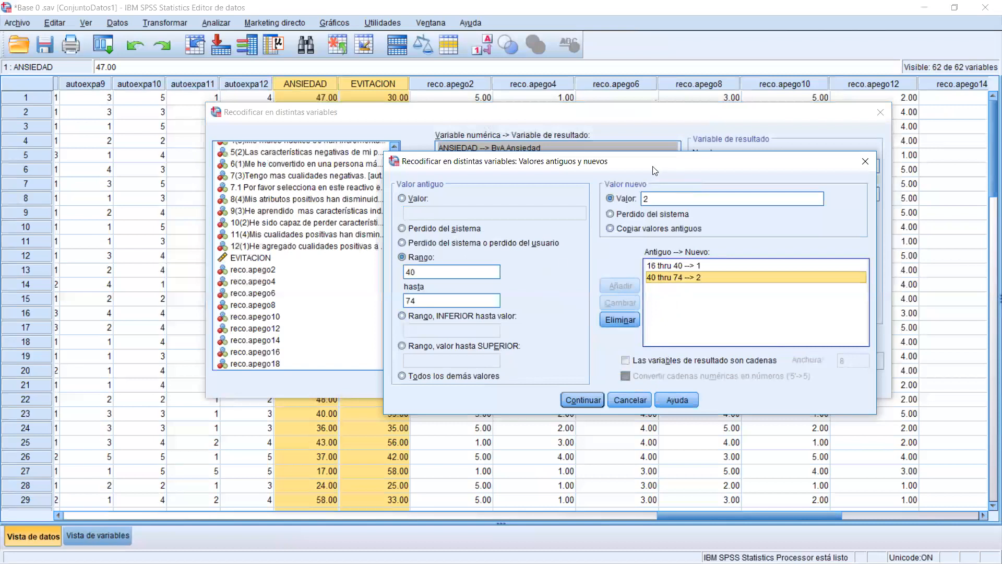
Add a recode rule that converts all other values to system-missing.
{"action": "left_click_drag", "start_coordinate": [654, 170], "coordinate": [605, 169]}
{"action": "left_click", "coordinate": [418, 227]}
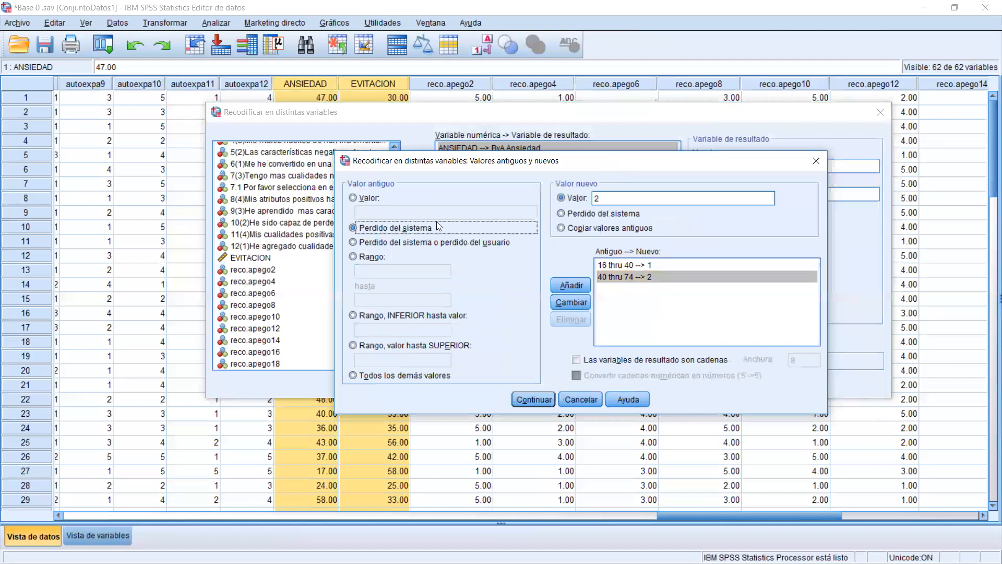
{"action": "left_click", "coordinate": [366, 370]}
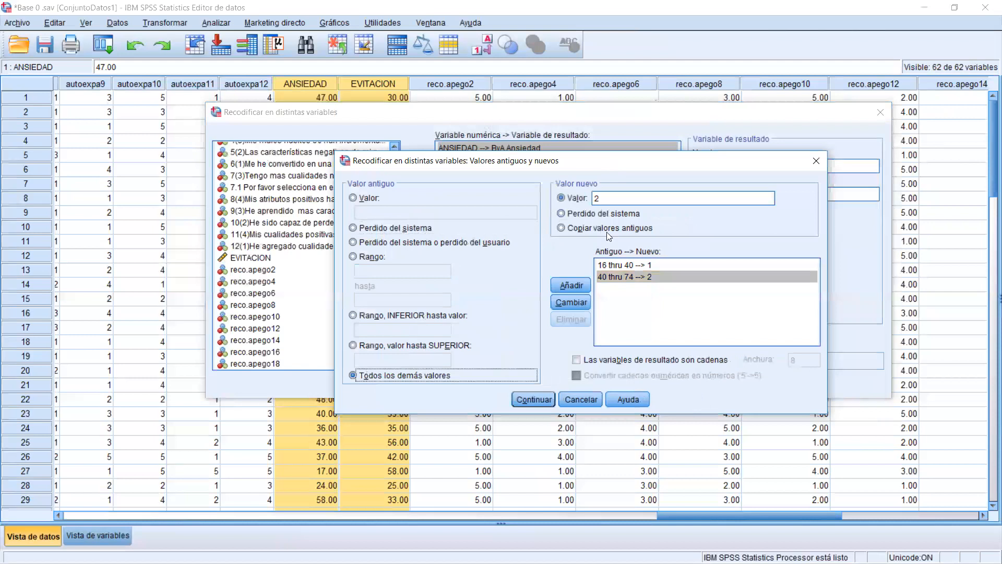
{"action": "left_click", "coordinate": [573, 214]}
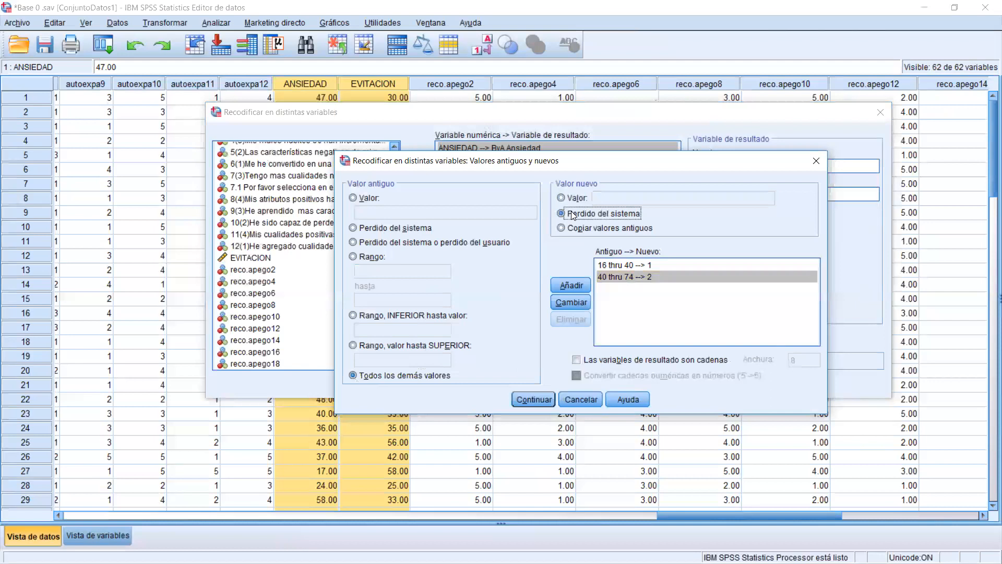
{"action": "left_click", "coordinate": [566, 286]}
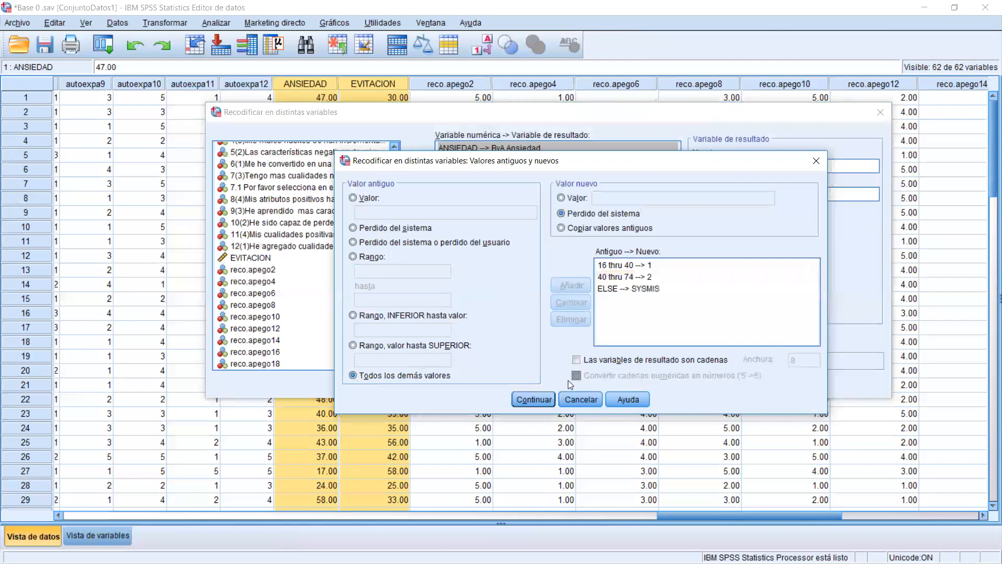
Run the ANSIEDAD recode and return to the data editor to view the new ByA.Ansiedad column.
{"action": "left_click", "coordinate": [536, 399]}
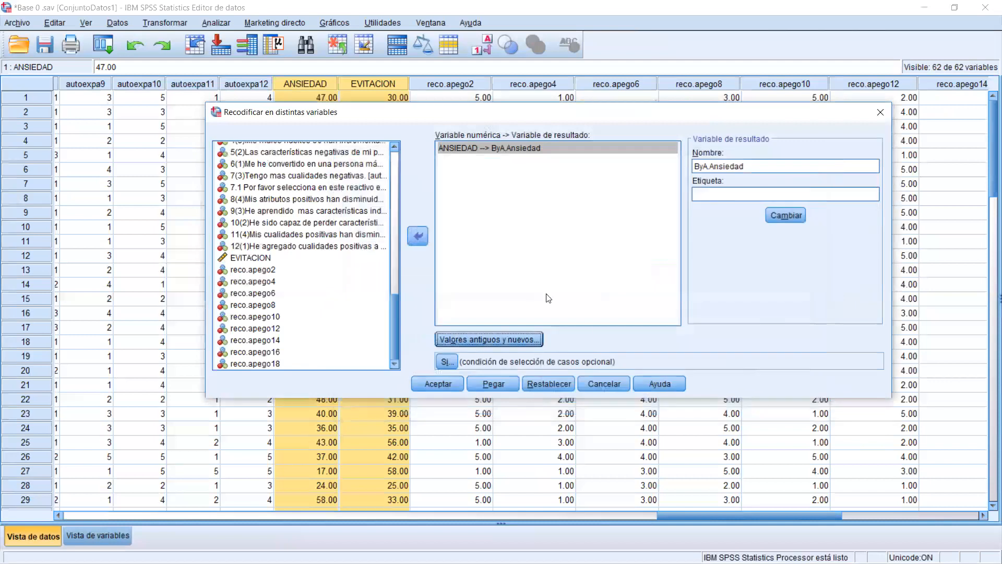
{"action": "left_click", "coordinate": [439, 385]}
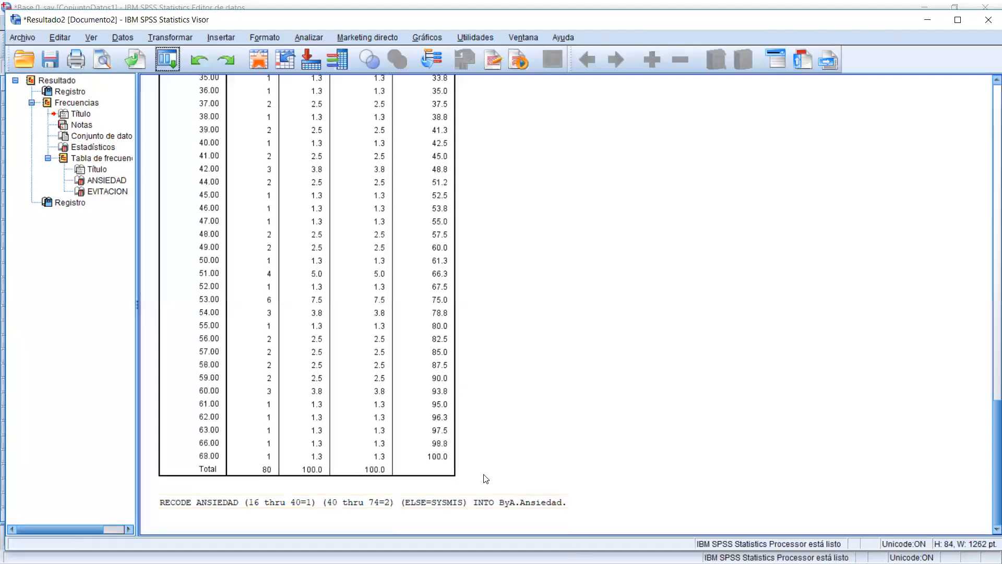
{"action": "left_click", "coordinate": [925, 22]}
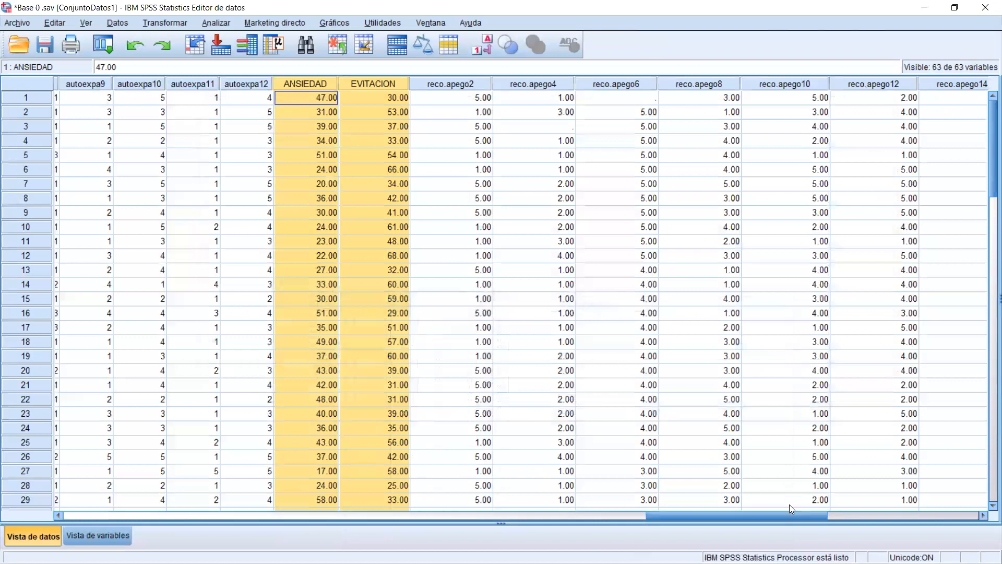
{"action": "left_click_drag", "start_coordinate": [797, 516], "coordinate": [899, 516]}
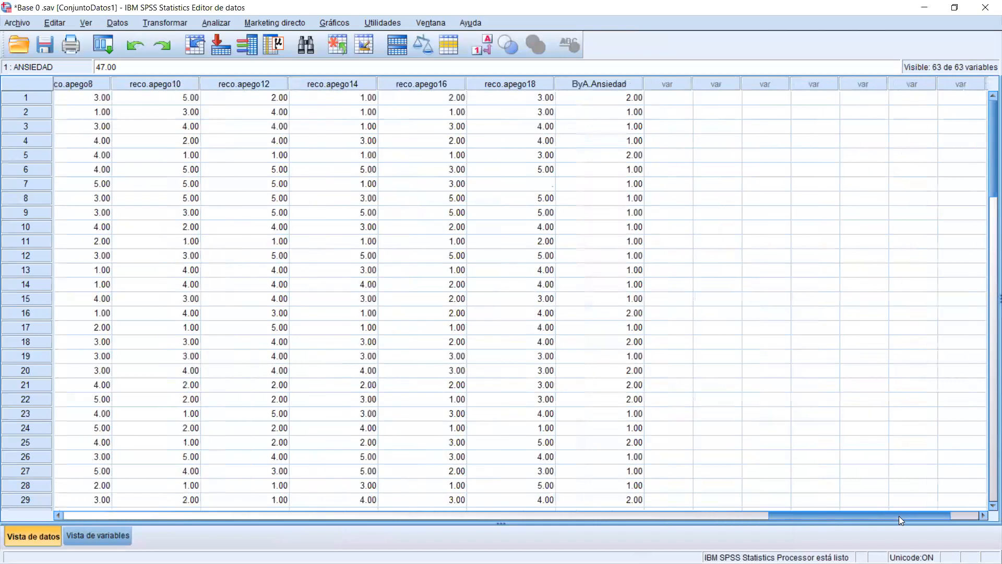
{"action": "left_click", "coordinate": [616, 85]}
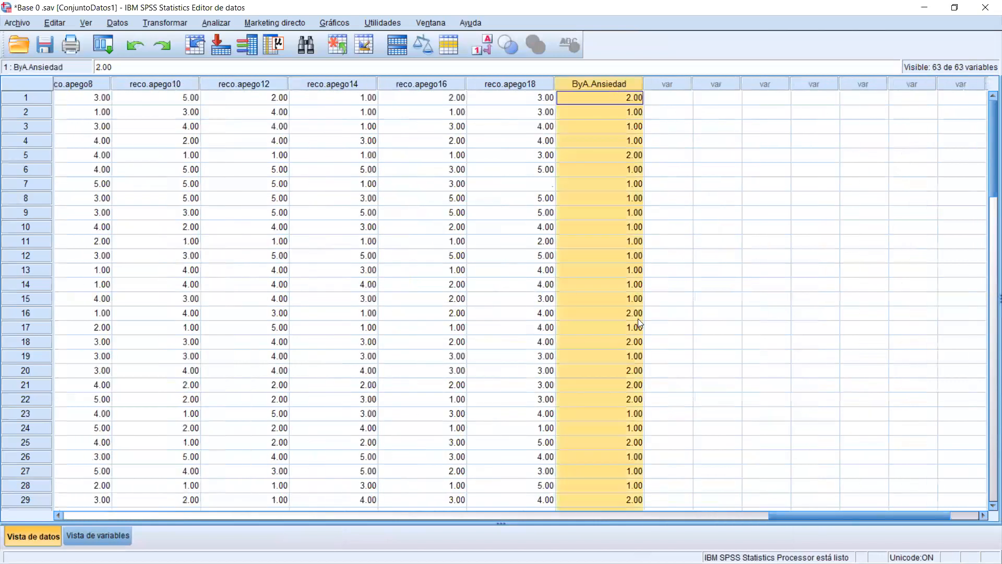
Assign value labels to ByA.Ansiedad in the variable definitions: 1 as Bajo and 2 as Alto.
{"action": "left_click", "coordinate": [101, 534]}
{"action": "scroll", "coordinate": [268, 370], "scroll_direction": "down", "scroll_amount": 15}
{"action": "scroll", "coordinate": [646, 369], "scroll_direction": "up", "scroll_amount": 5}
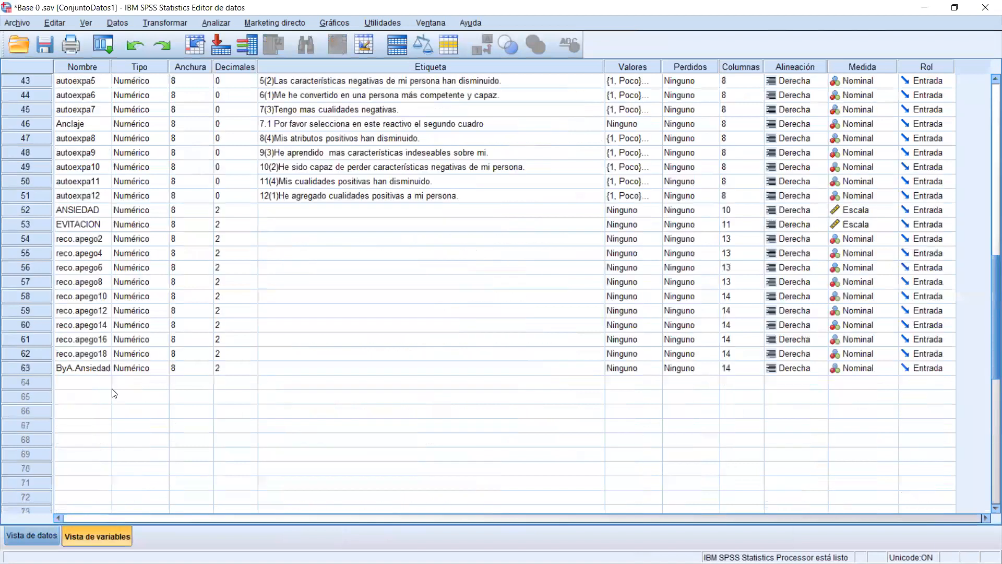
{"action": "left_click", "coordinate": [656, 369]}
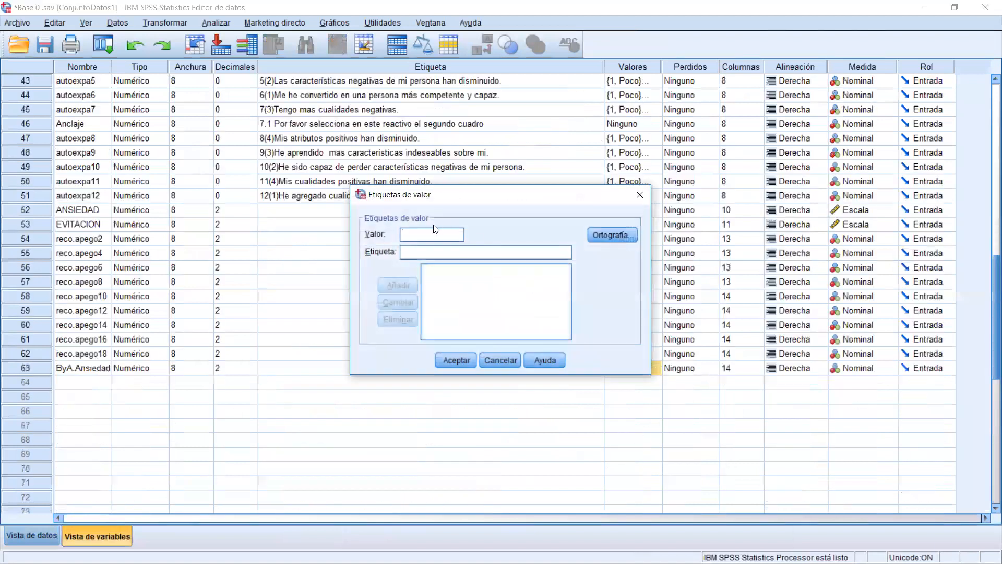
{"action": "type", "text": "1"}
{"action": "left_click", "coordinate": [426, 248]}
{"action": "type", "text": "Bajo"}
{"action": "left_click", "coordinate": [408, 284]}
{"action": "type", "text": "2"}
{"action": "left_click", "coordinate": [421, 249]}
{"action": "type", "text": "Alto"}
{"action": "left_click", "coordinate": [401, 282]}
{"action": "left_click", "coordinate": [439, 361]}
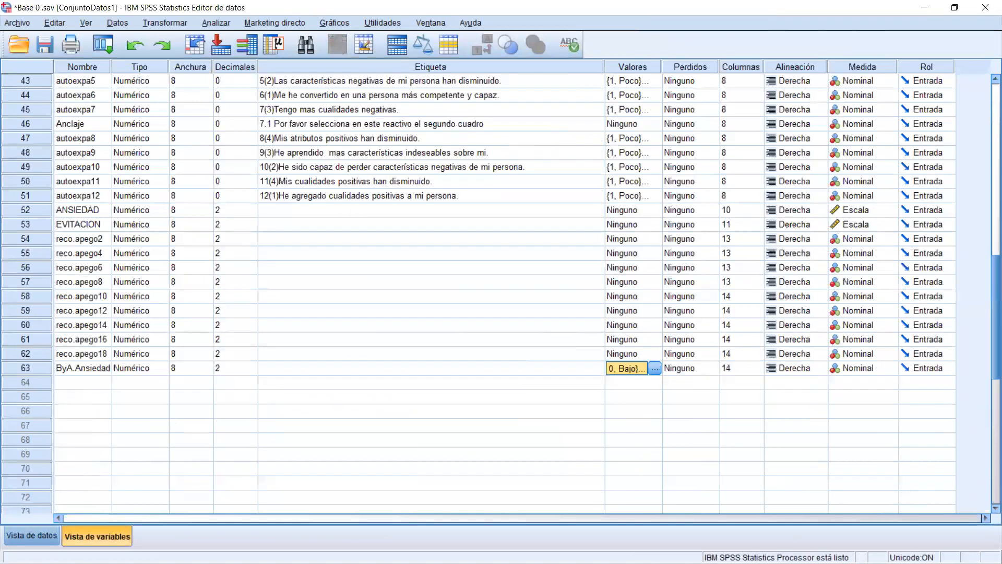
Return to the data values and move the ByA.Ansiedad column between ANSIEDAD and EVITACION.
{"action": "left_click", "coordinate": [31, 535]}
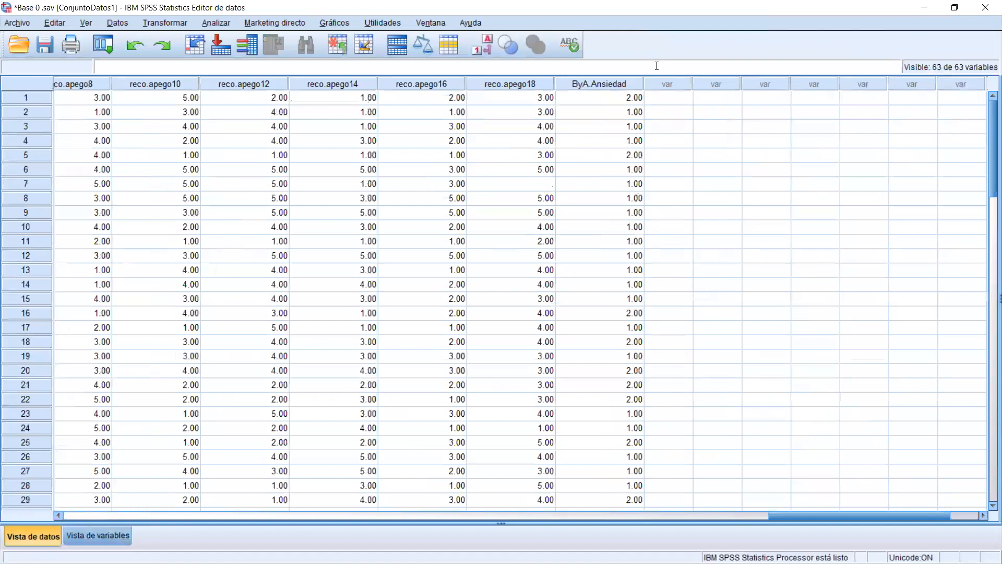
{"action": "left_click", "coordinate": [631, 84]}
{"action": "left_click", "coordinate": [641, 138]}
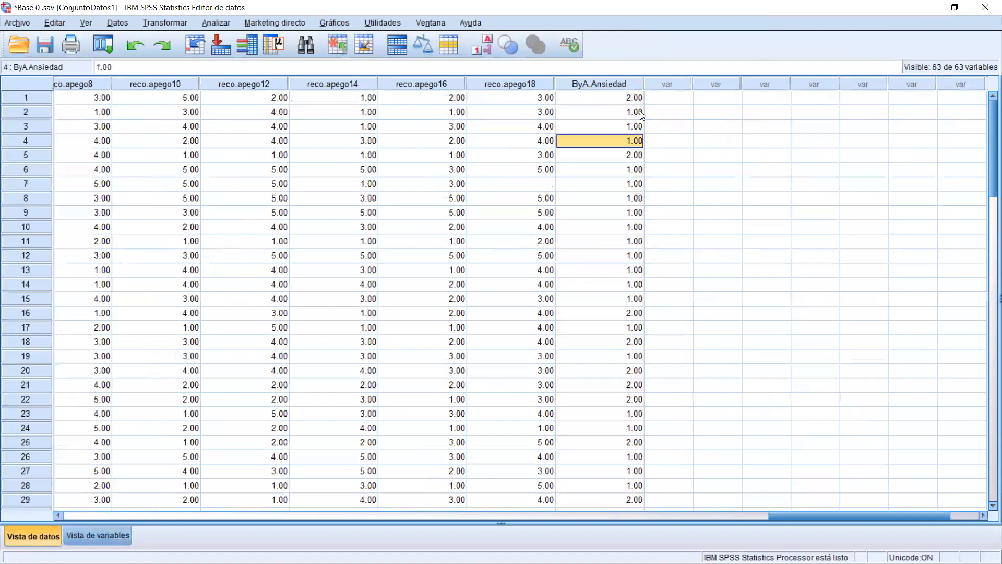
{"action": "left_click_drag", "start_coordinate": [784, 517], "coordinate": [732, 518]}
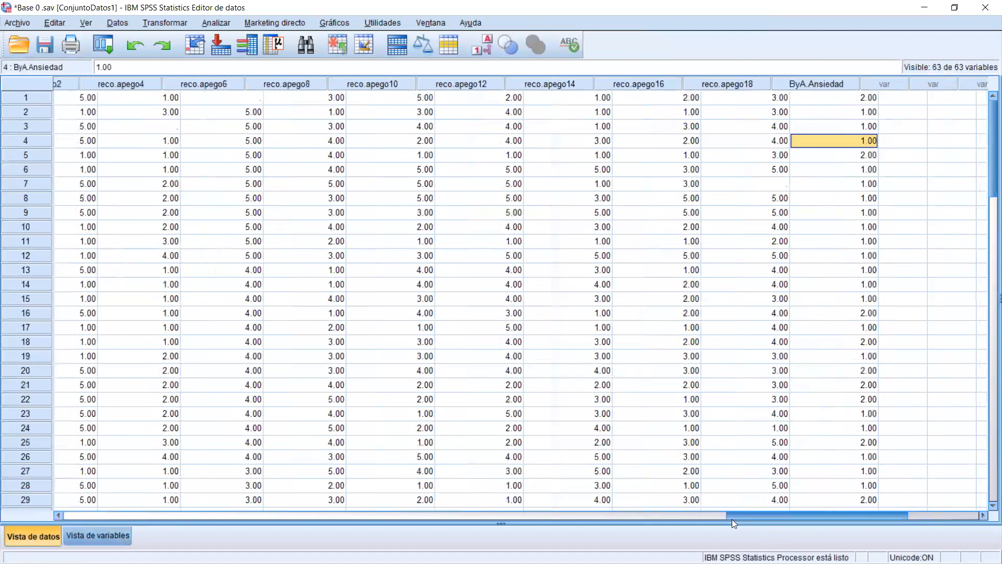
{"action": "left_click_drag", "start_coordinate": [802, 515], "coordinate": [786, 516]}
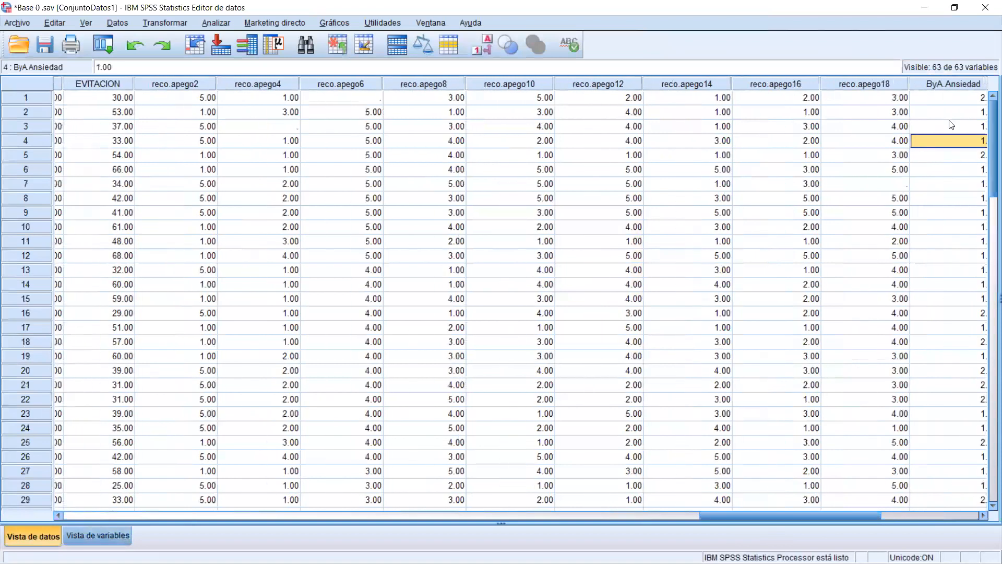
{"action": "left_click", "coordinate": [946, 87]}
{"action": "left_click_drag", "start_coordinate": [663, 83], "coordinate": [109, 83]}
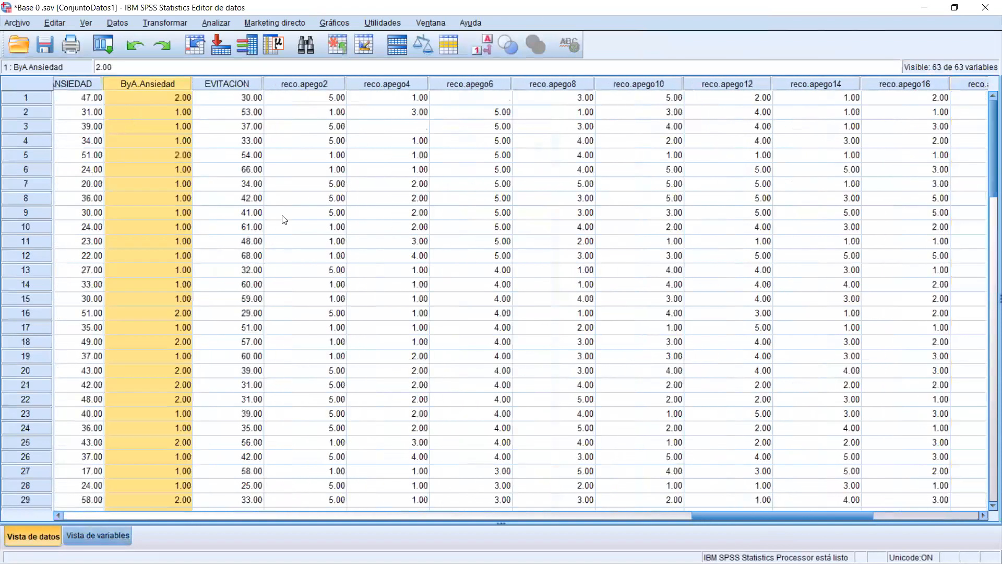
Compare the first cases' ANSIEDAD scores with their ByA.Ansiedad codes.
{"action": "left_click_drag", "start_coordinate": [802, 515], "coordinate": [758, 516]}
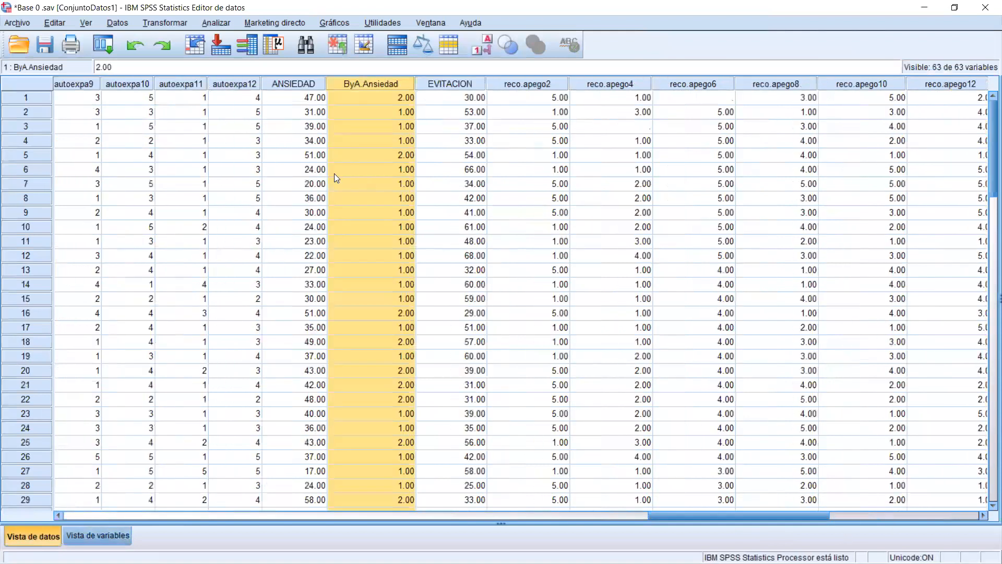
{"action": "left_click", "coordinate": [316, 99]}
{"action": "left_click", "coordinate": [354, 100]}
{"action": "left_click", "coordinate": [315, 113]}
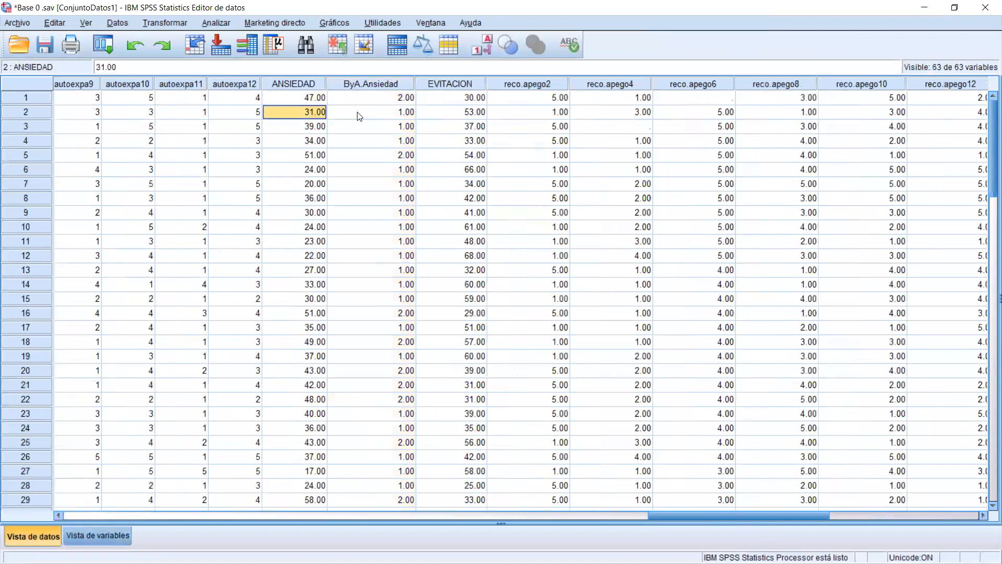
{"action": "left_click", "coordinate": [359, 114]}
{"action": "left_click", "coordinate": [313, 99]}
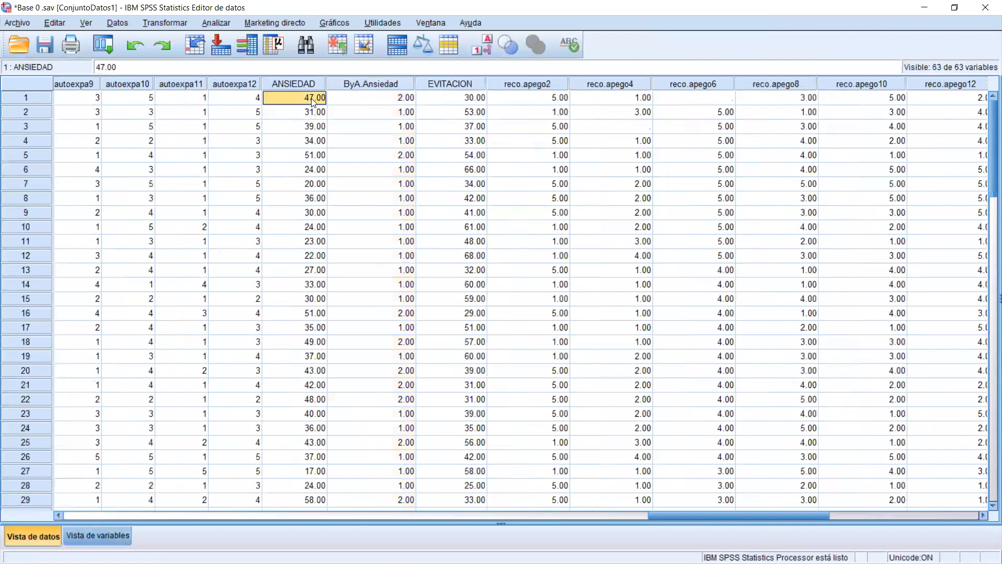
{"action": "left_click", "coordinate": [304, 116]}
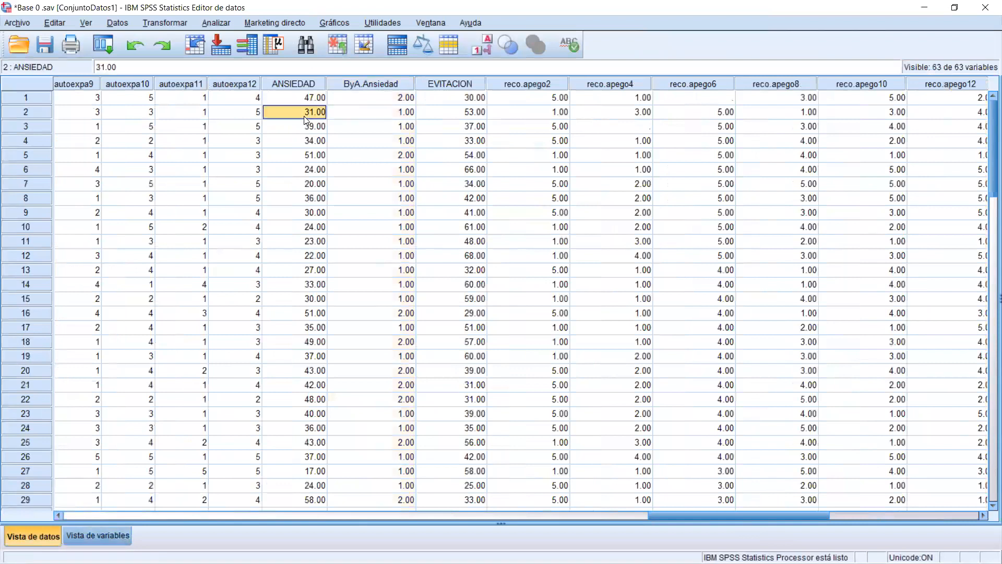
Sort the cases by ANSIEDAD in descending order.
{"action": "left_click", "coordinate": [311, 82]}
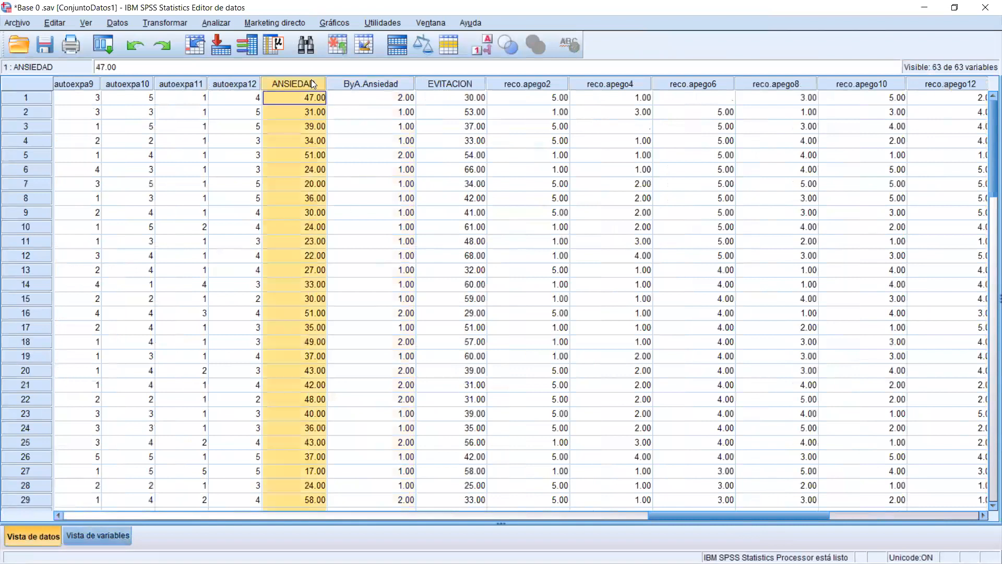
{"action": "right_click", "coordinate": [312, 79]}
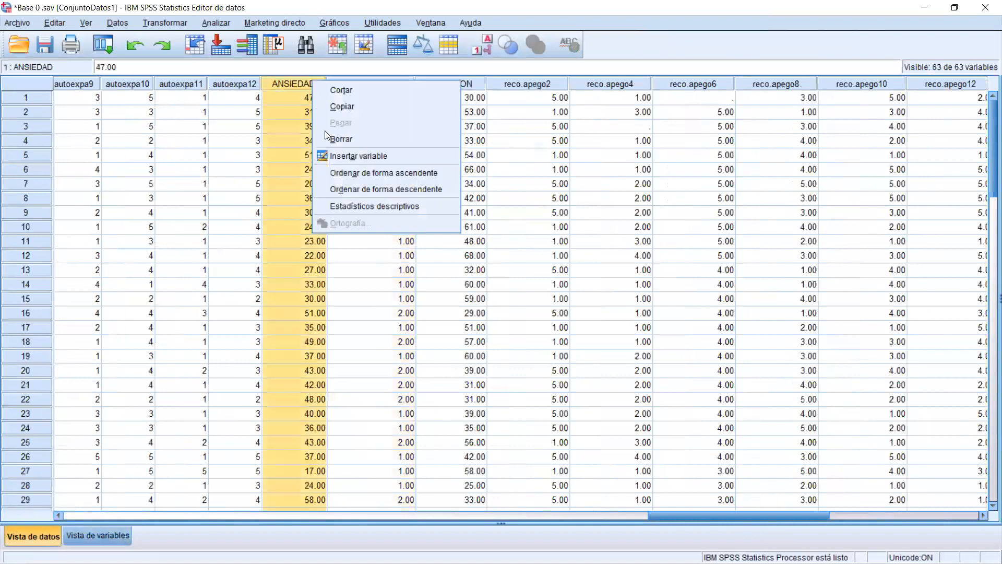
{"action": "left_click", "coordinate": [372, 188]}
Examine the sorted cases around the ANSIEDAD cut-off of 40 to check where the ByA.Ansiedad code changes.
{"action": "scroll", "coordinate": [371, 195], "scroll_direction": "down", "scroll_amount": 12}
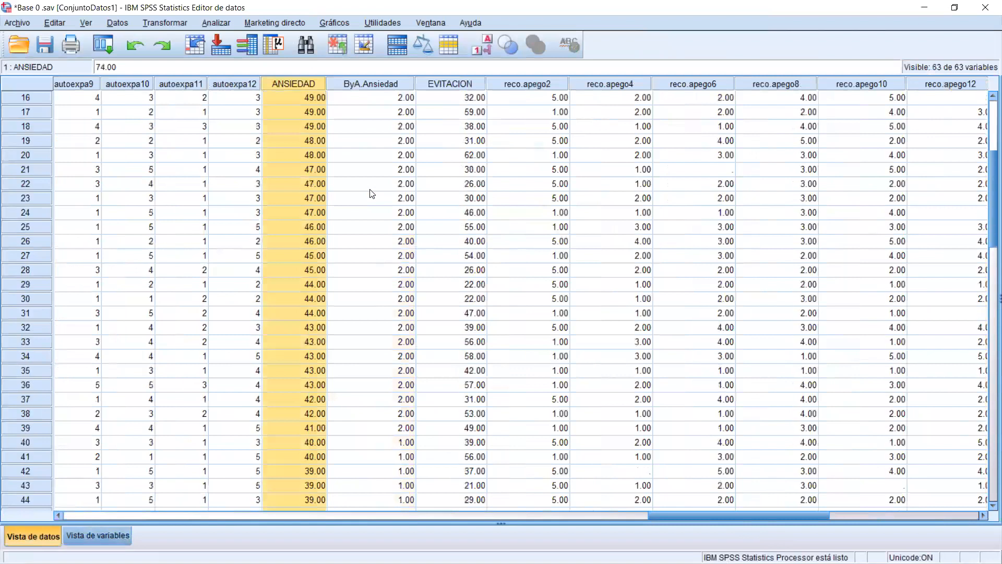
{"action": "scroll", "coordinate": [312, 268], "scroll_direction": "up", "scroll_amount": 3}
{"action": "left_click_drag", "start_coordinate": [322, 272], "coordinate": [338, 292]}
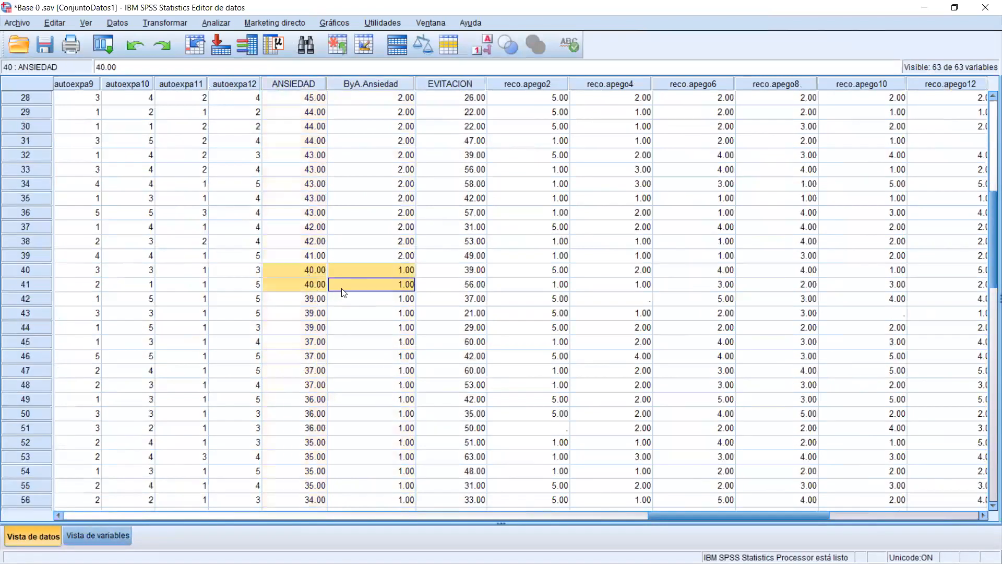
{"action": "left_click_drag", "start_coordinate": [321, 255], "coordinate": [405, 73]}
{"action": "scroll", "coordinate": [310, 391], "scroll_direction": "down", "scroll_amount": 12}
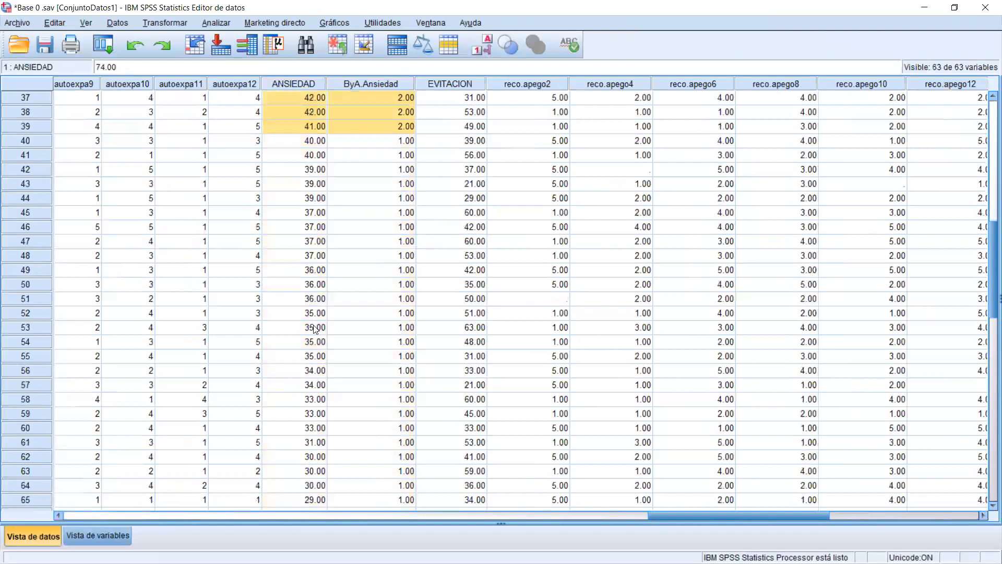
{"action": "left_click_drag", "start_coordinate": [300, 140], "coordinate": [377, 294]}
{"action": "scroll", "coordinate": [378, 293], "scroll_direction": "up", "scroll_amount": 14}
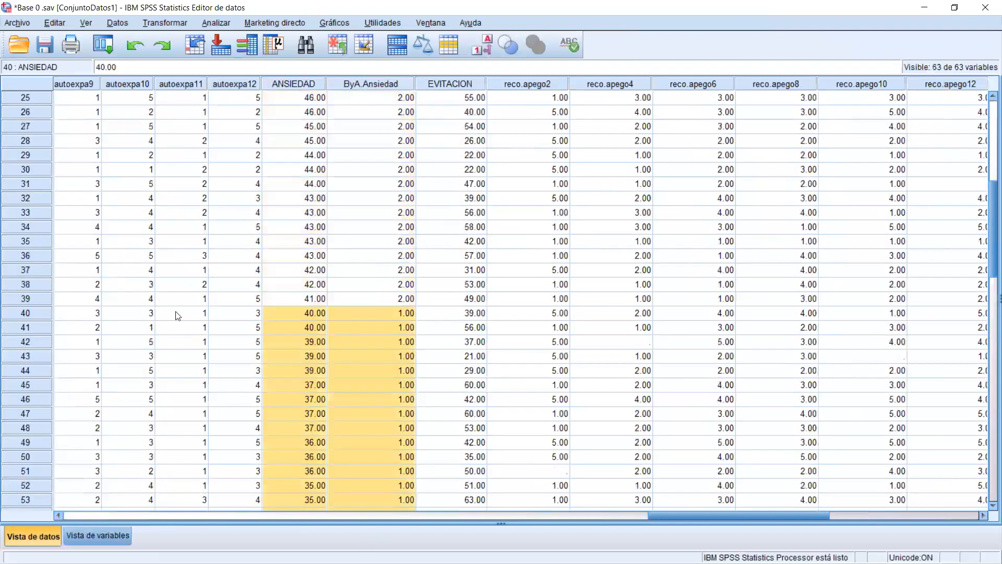
Highlight case 40 to check its ANSIEDAD and ByA.Ansiedad values, and select the EVITACION column.
{"action": "left_click", "coordinate": [28, 315]}
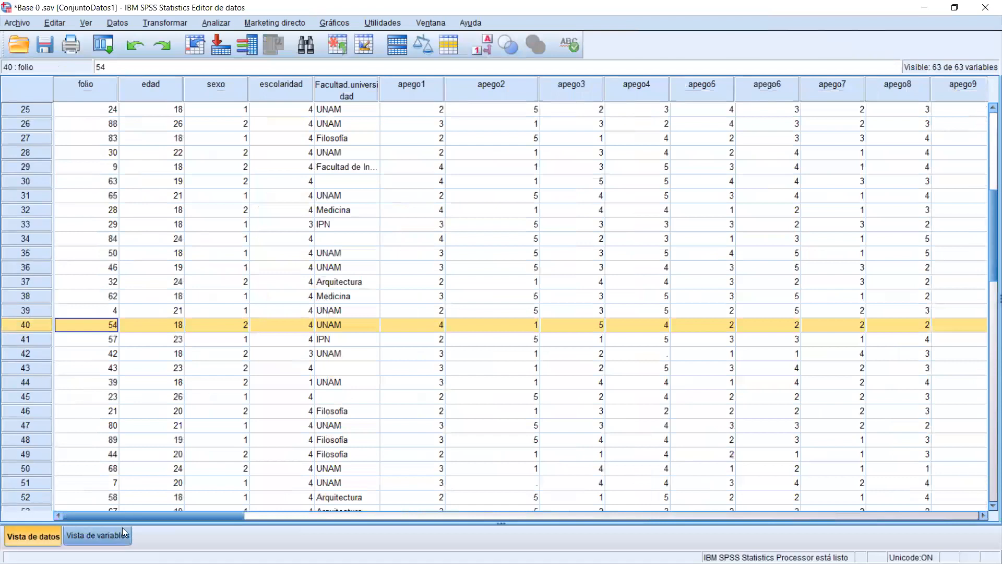
{"action": "left_click_drag", "start_coordinate": [133, 519], "coordinate": [692, 504]}
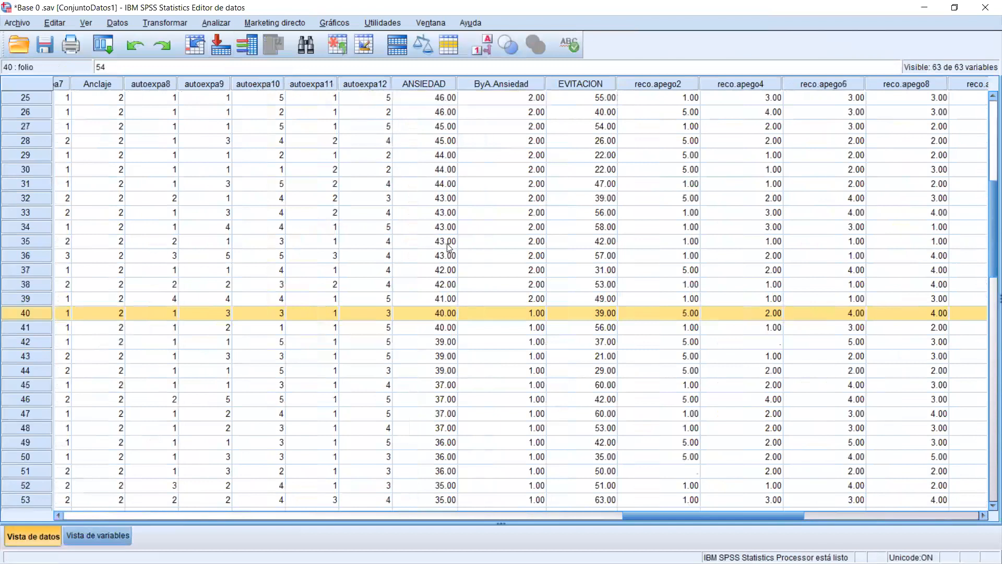
{"action": "left_click_drag", "start_coordinate": [681, 517], "coordinate": [707, 520]}
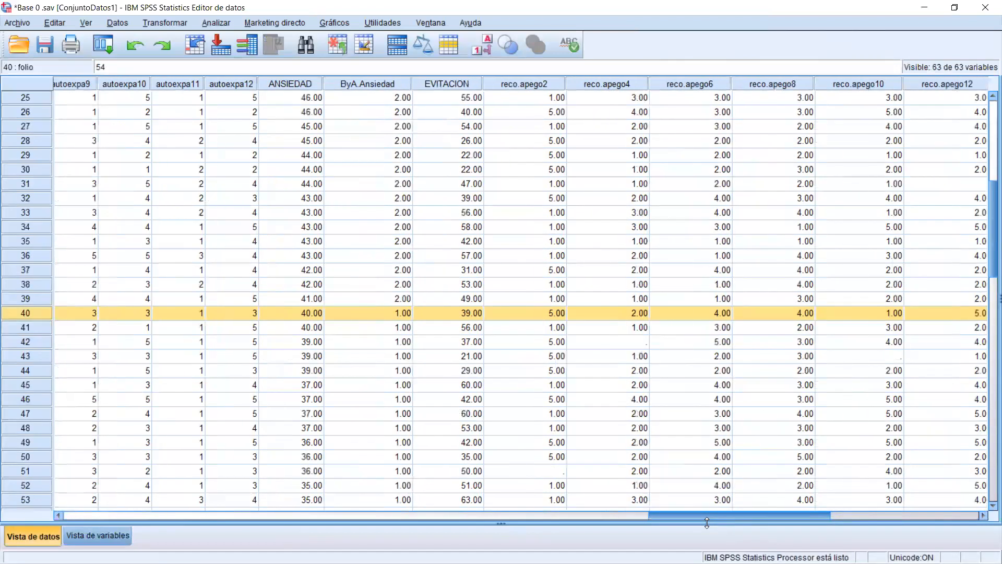
{"action": "left_click", "coordinate": [435, 80]}
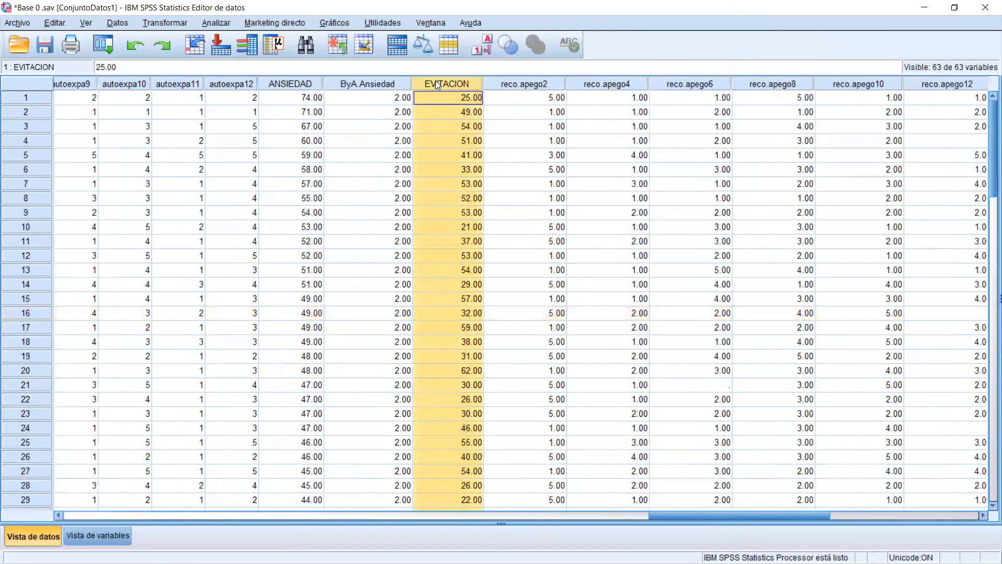
Review the "Recodificar bajo condicionantes" slide in PowerPoint and return to the SPSS data editor.
{"action": "left_click", "coordinate": [932, 9]}
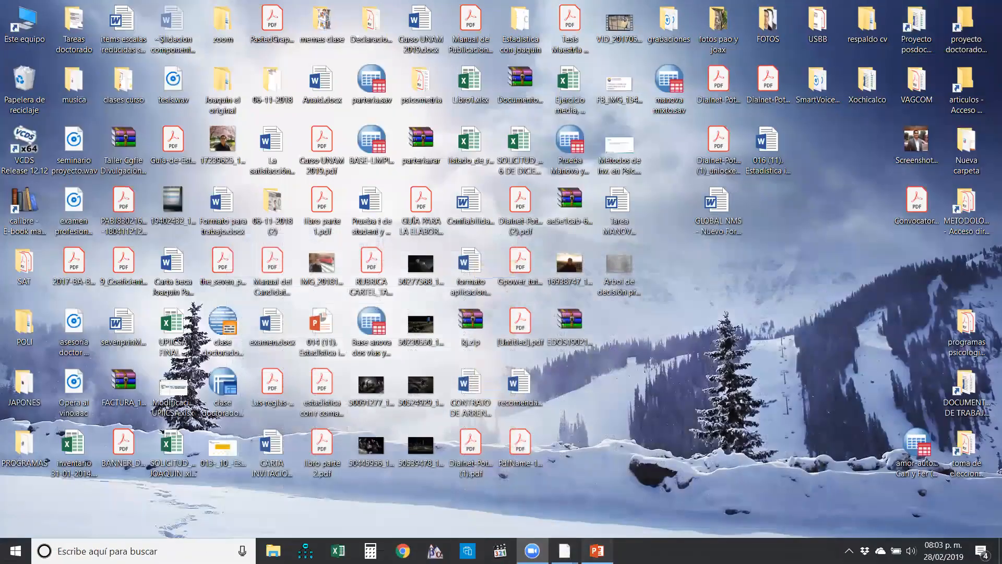
{"action": "left_click", "coordinate": [596, 550]}
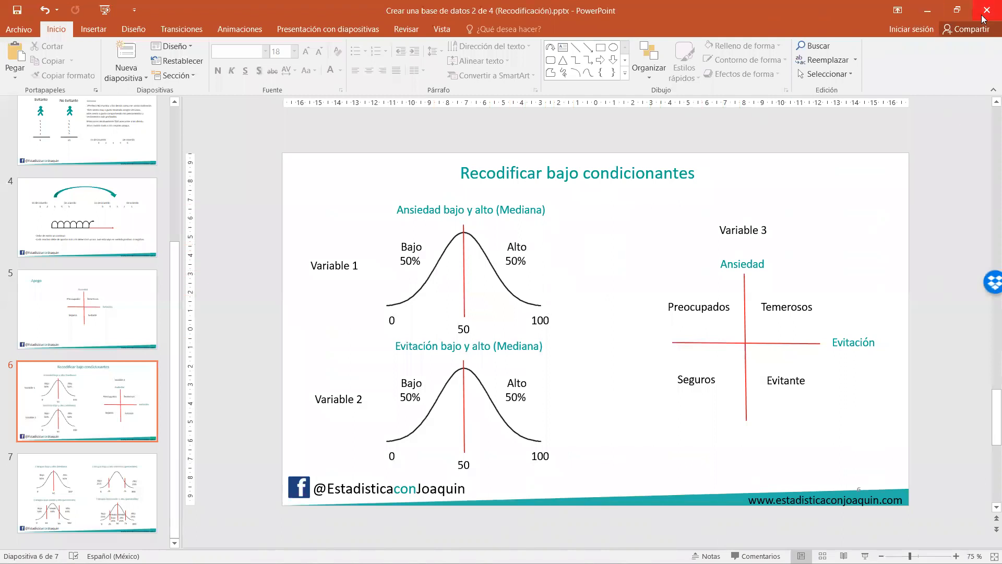
{"action": "left_click", "coordinate": [927, 10]}
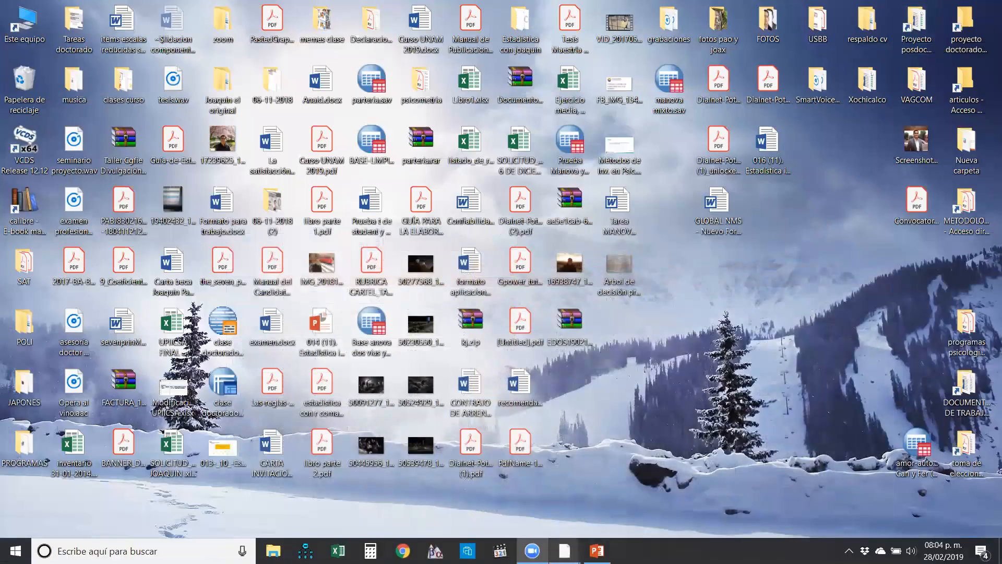
{"action": "mouse_move", "coordinate": [565, 551]}
{"action": "left_click", "coordinate": [454, 485]}
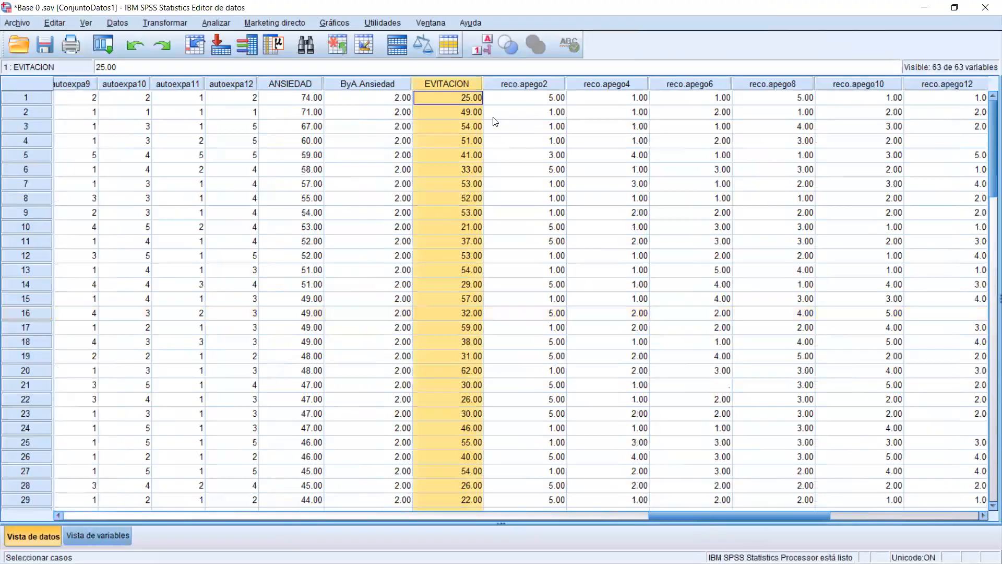
Start a recode into different variables, clear the previous recode settings, and add EVITACION as the input variable.
{"action": "left_click", "coordinate": [151, 23]}
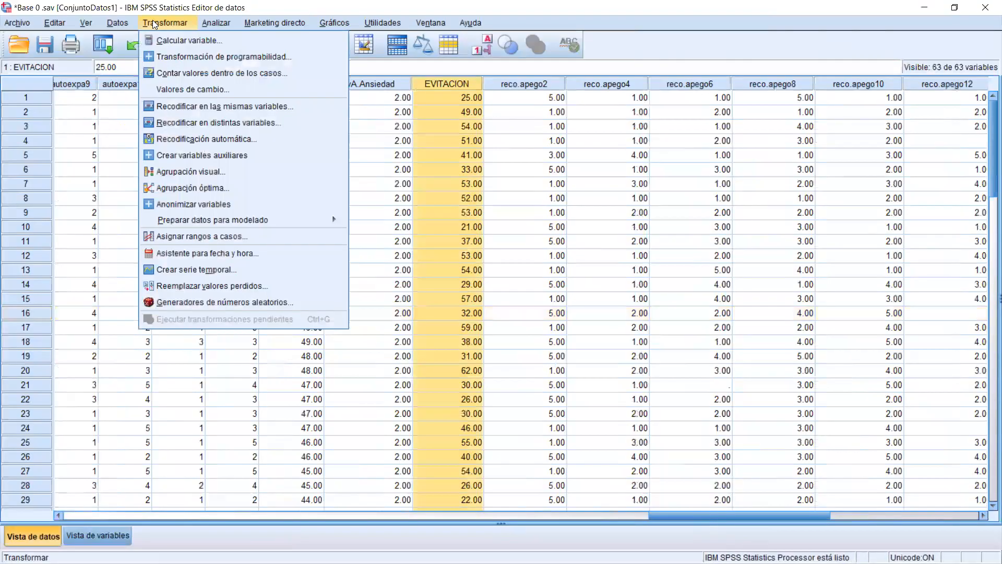
{"action": "left_click", "coordinate": [201, 123]}
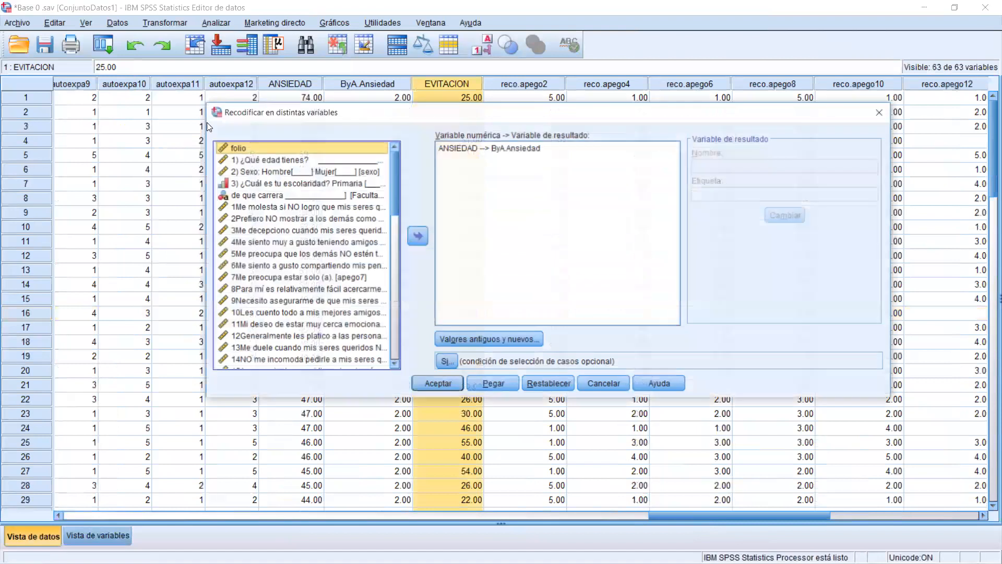
{"action": "left_click", "coordinate": [532, 388]}
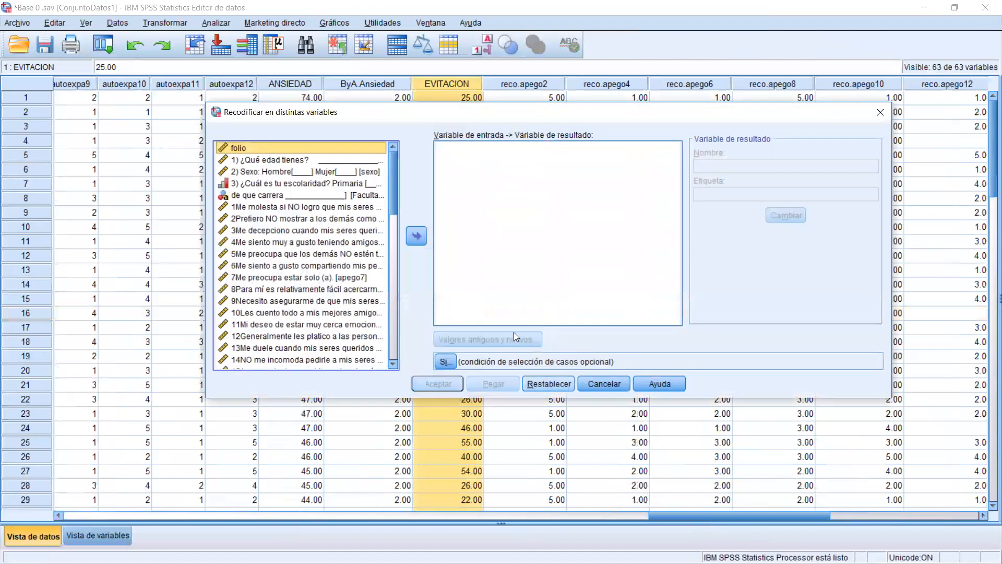
{"action": "left_click_drag", "start_coordinate": [395, 162], "coordinate": [387, 366]}
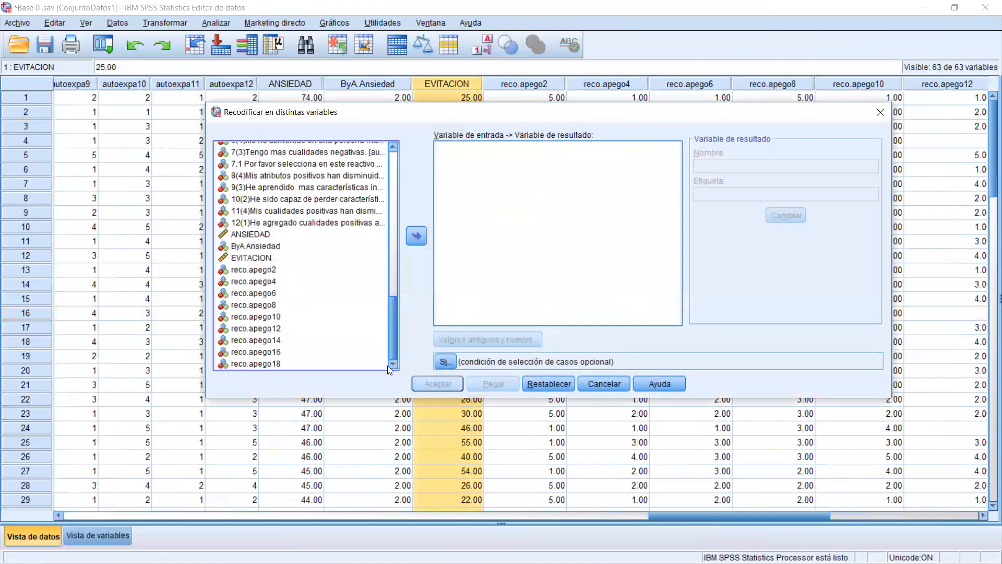
{"action": "left_click", "coordinate": [256, 257]}
{"action": "left_click", "coordinate": [417, 236]}
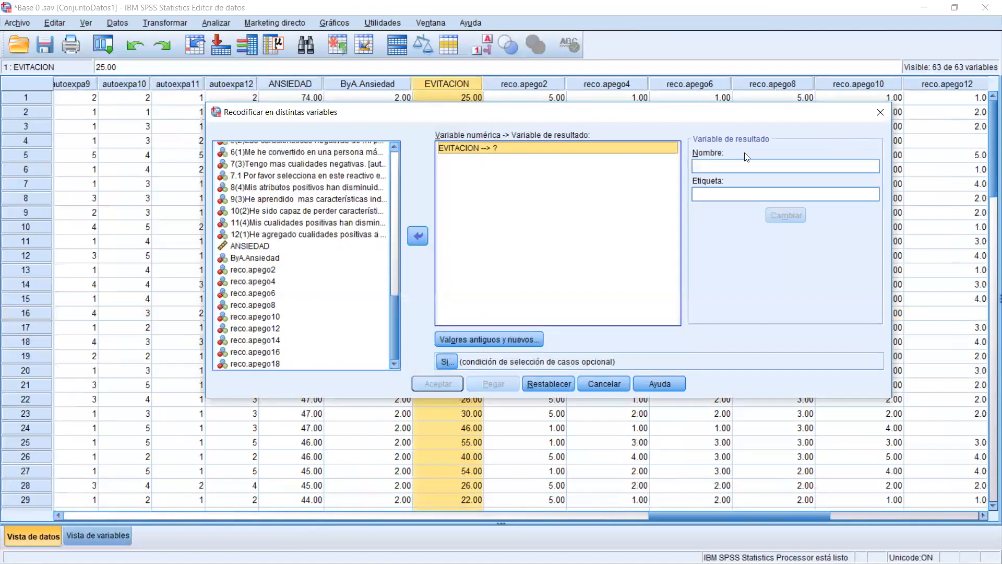
Name the output variable for EVITACION ByA.Evitacion and apply the name.
{"action": "left_click", "coordinate": [722, 165]}
{"action": "type", "text": "B"}
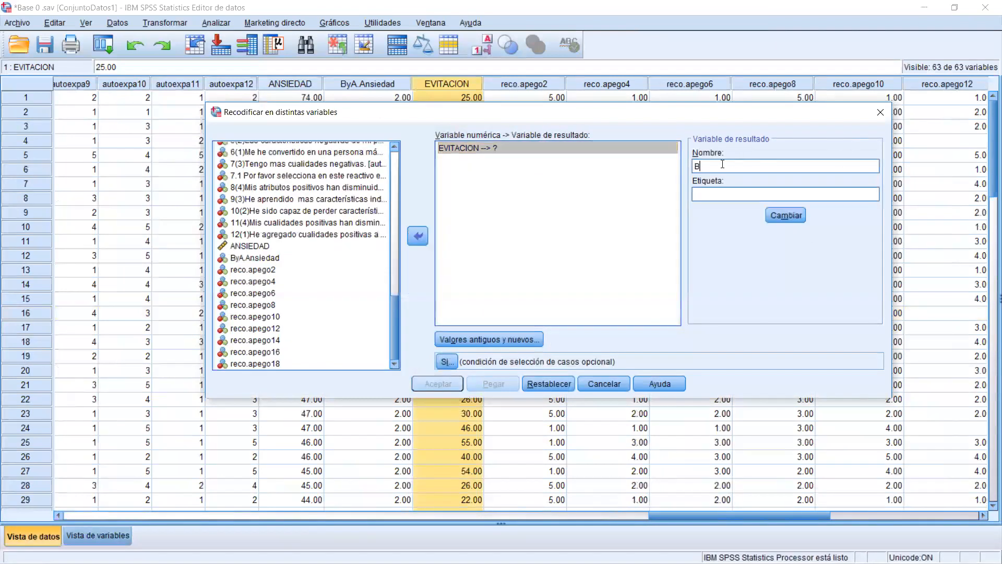
{"action": "type", "text": "yA.Evitacion"}
{"action": "left_click", "coordinate": [777, 215]}
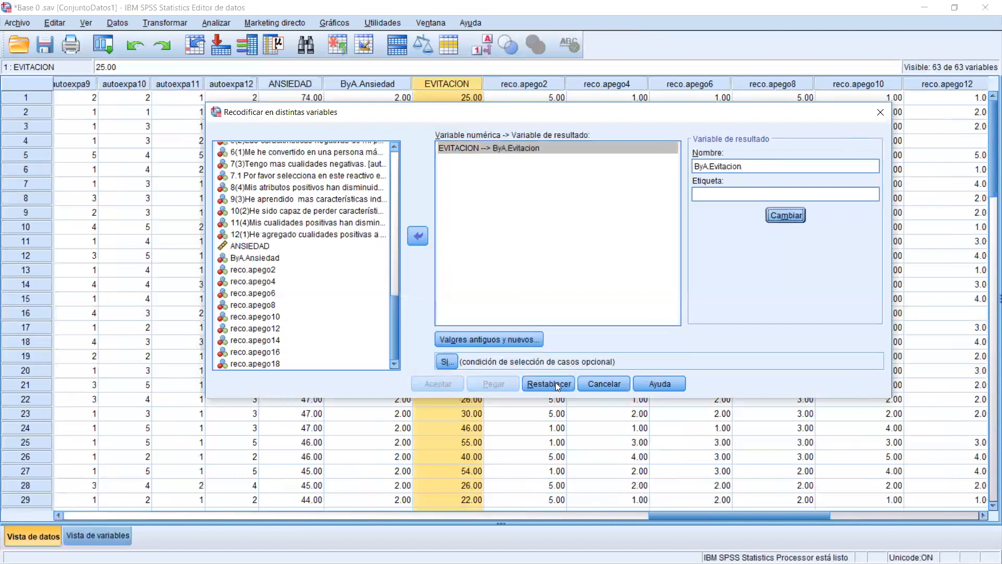
Add a recode rule for EVITACION that turns the range from the lowest value through 44 into 1.
{"action": "left_click", "coordinate": [497, 340]}
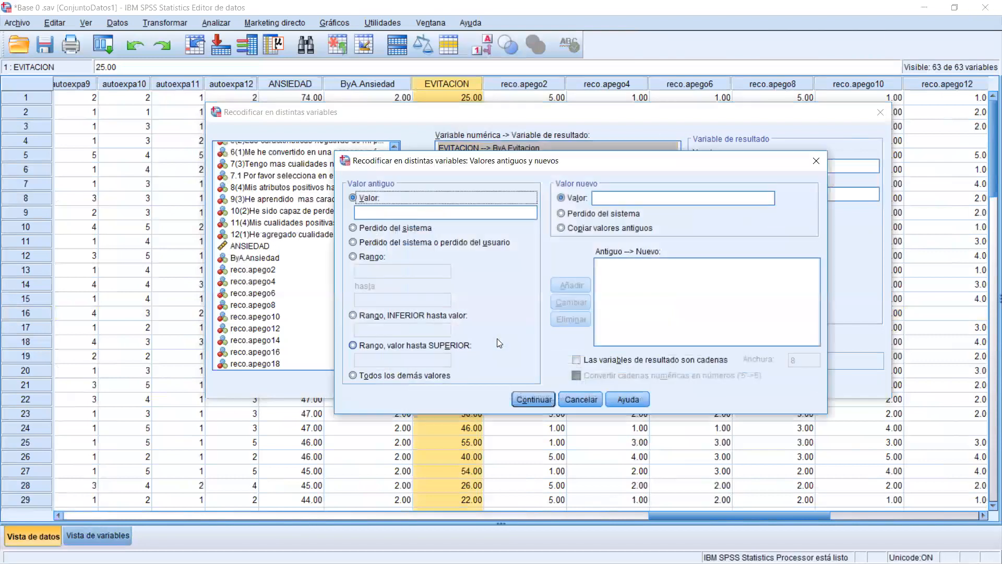
{"action": "left_click", "coordinate": [371, 257]}
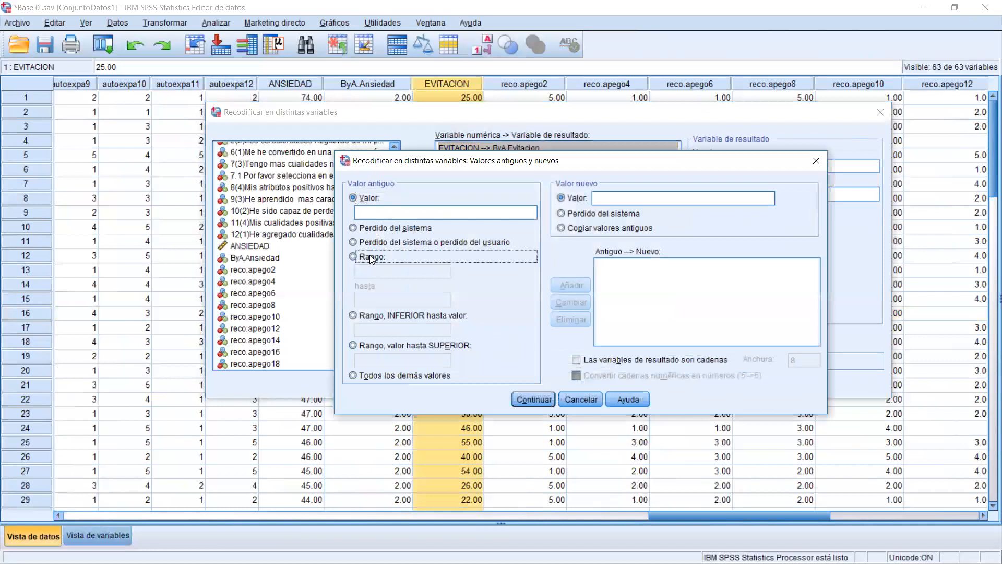
{"action": "left_click", "coordinate": [388, 318]}
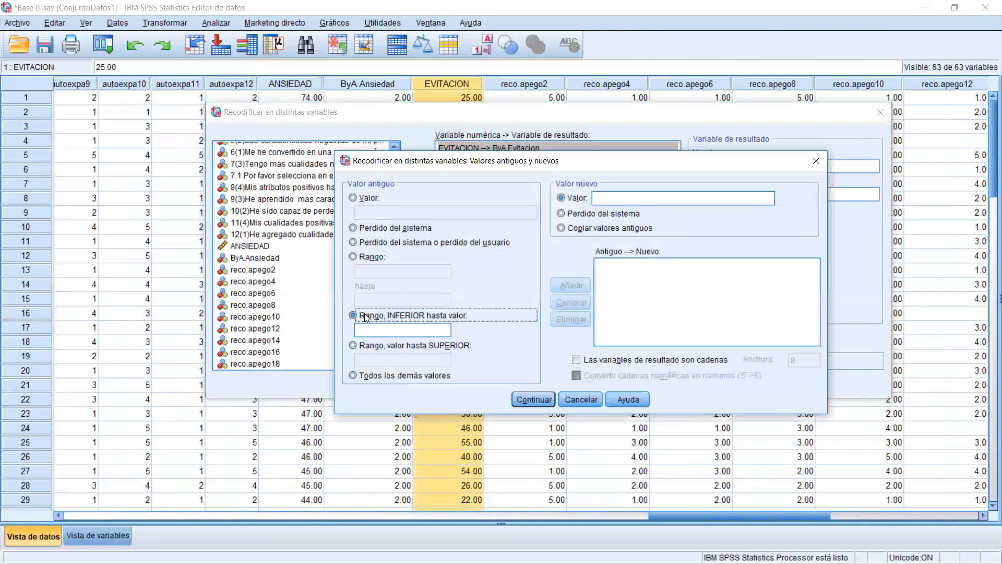
{"action": "left_click", "coordinate": [414, 329]}
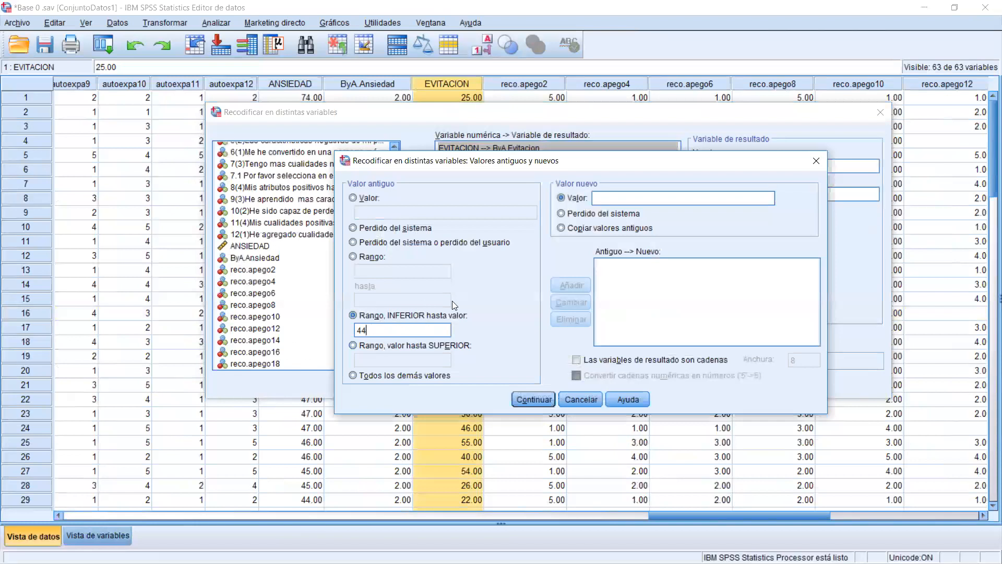
{"action": "left_click", "coordinate": [599, 199]}
{"action": "type", "text": "1"}
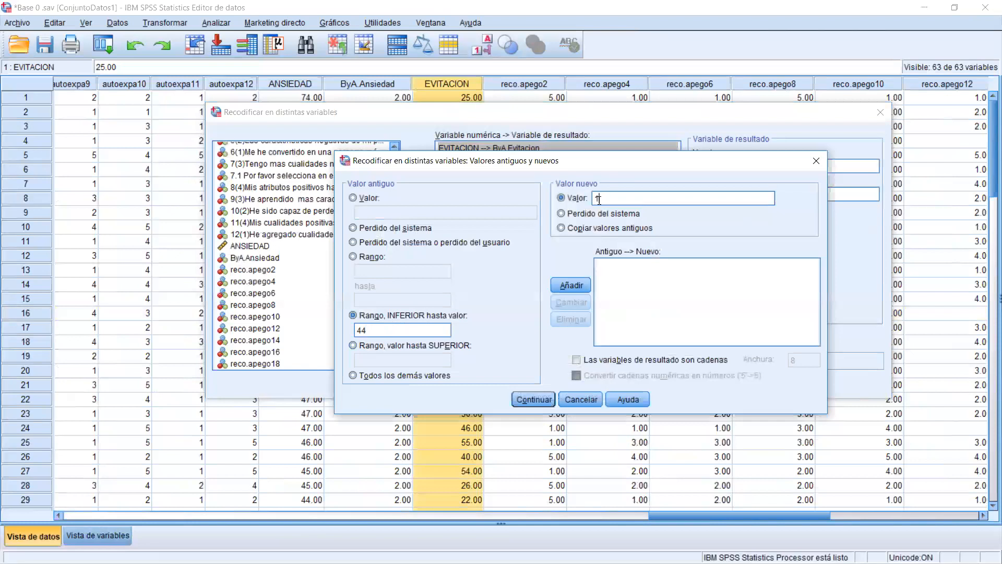
{"action": "left_click", "coordinate": [576, 287]}
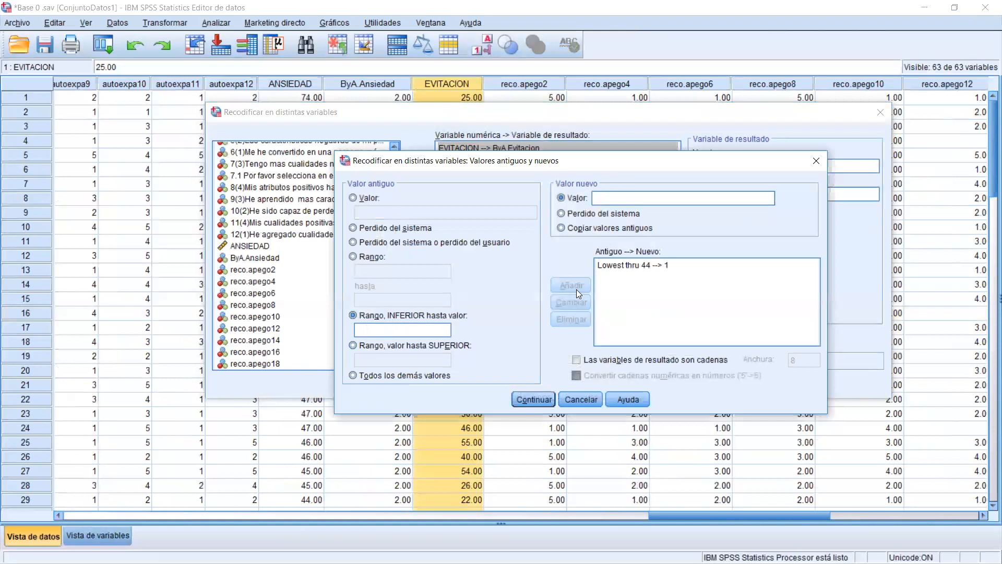
Add a recode rule that turns the range from 44 through the highest value into 2.
{"action": "left_click", "coordinate": [398, 346]}
{"action": "left_click", "coordinate": [387, 360]}
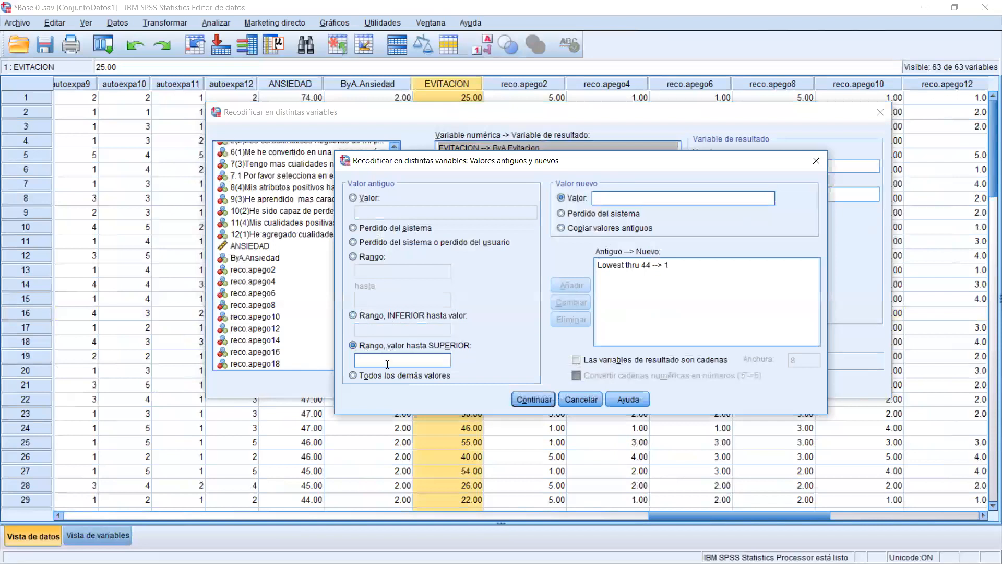
{"action": "type", "text": "44"}
{"action": "left_click", "coordinate": [637, 198]}
{"action": "type", "text": "2"}
{"action": "left_click", "coordinate": [573, 287]}
Set all other values to system-missing and run the EVITACION recode.
{"action": "left_click", "coordinate": [388, 379]}
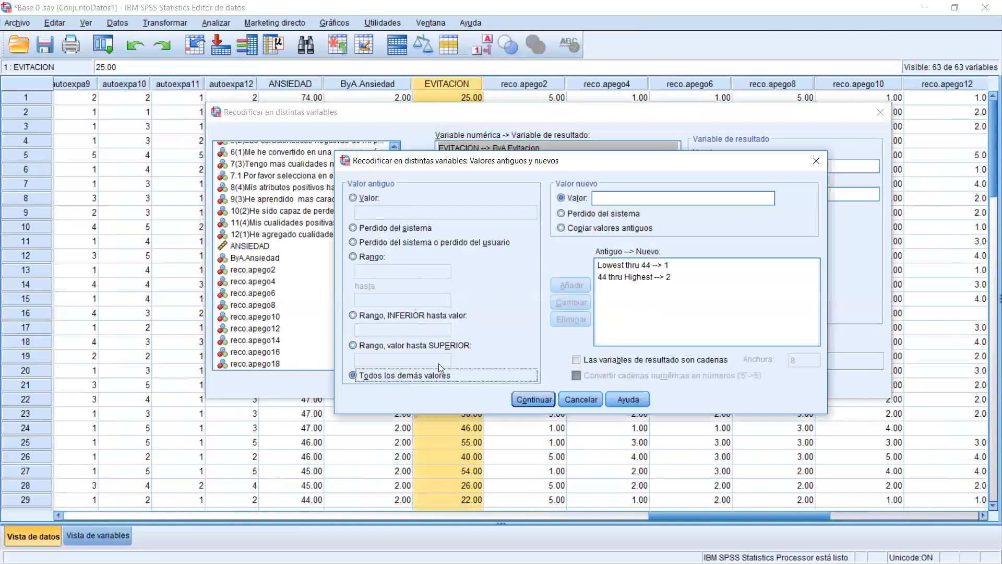
{"action": "left_click", "coordinate": [576, 212]}
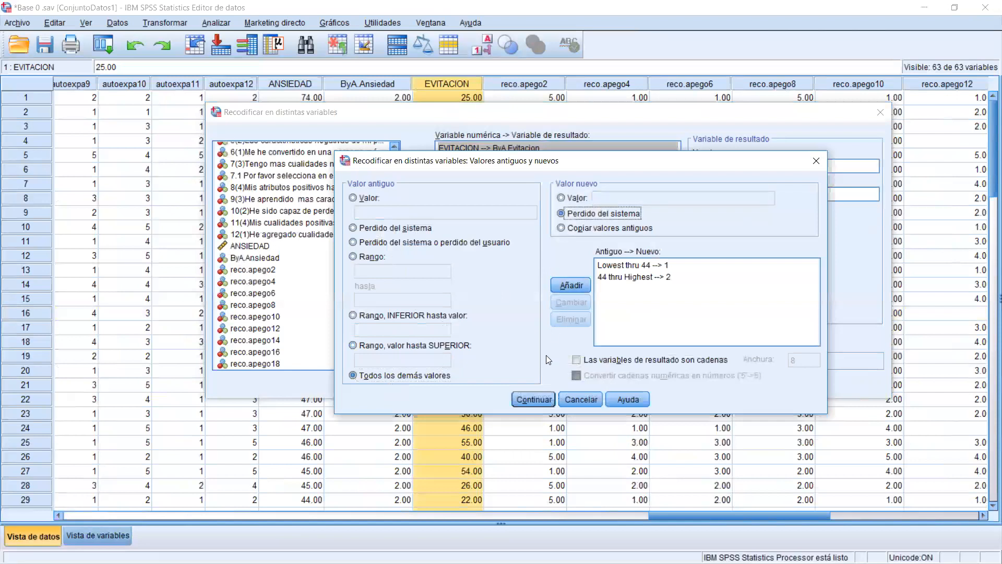
{"action": "left_click", "coordinate": [574, 283]}
{"action": "left_click", "coordinate": [534, 399]}
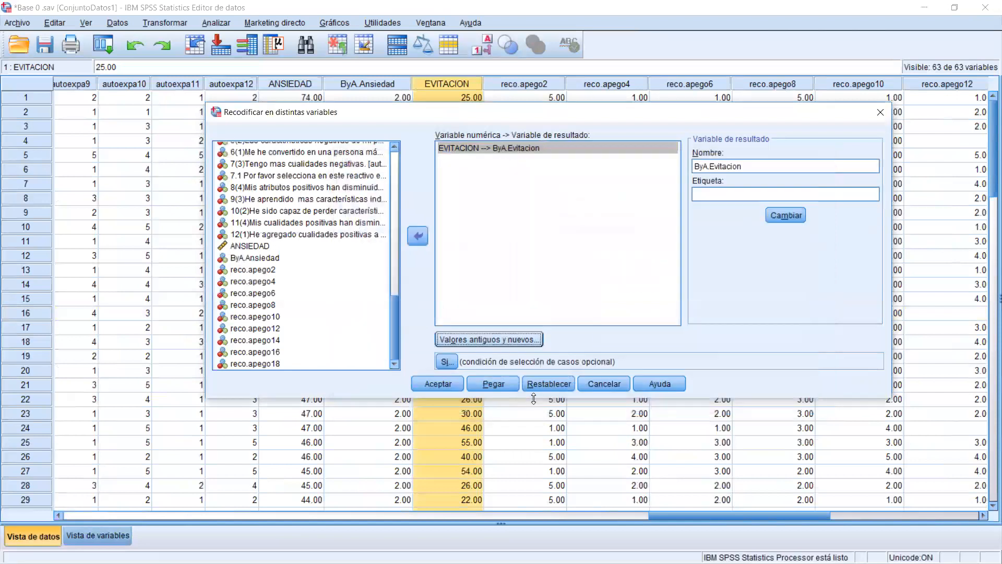
{"action": "left_click", "coordinate": [436, 384]}
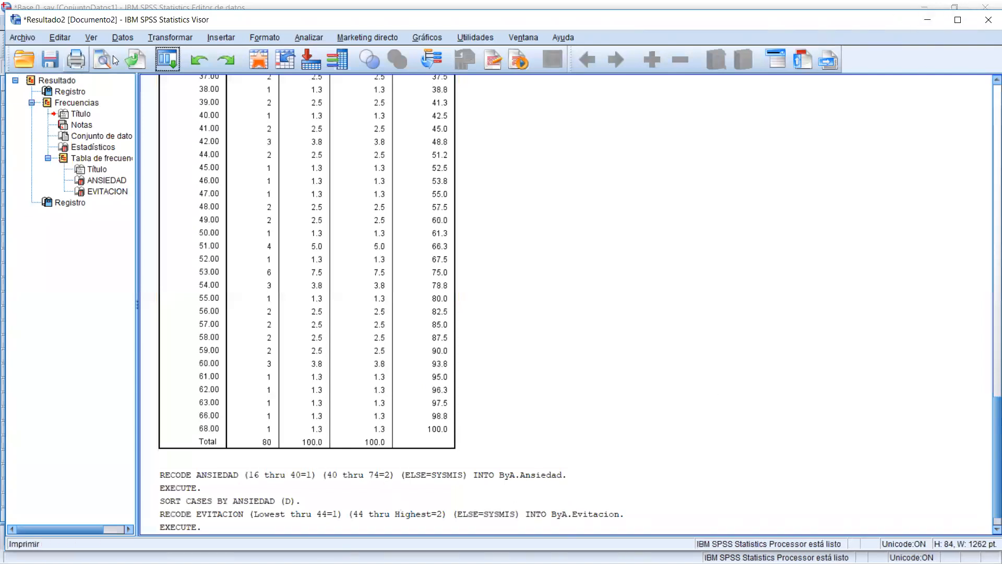
Copy the whole log with the ANSIEDAD and EVITACION RECODE commands from the output viewer.
{"action": "left_click", "coordinate": [211, 500]}
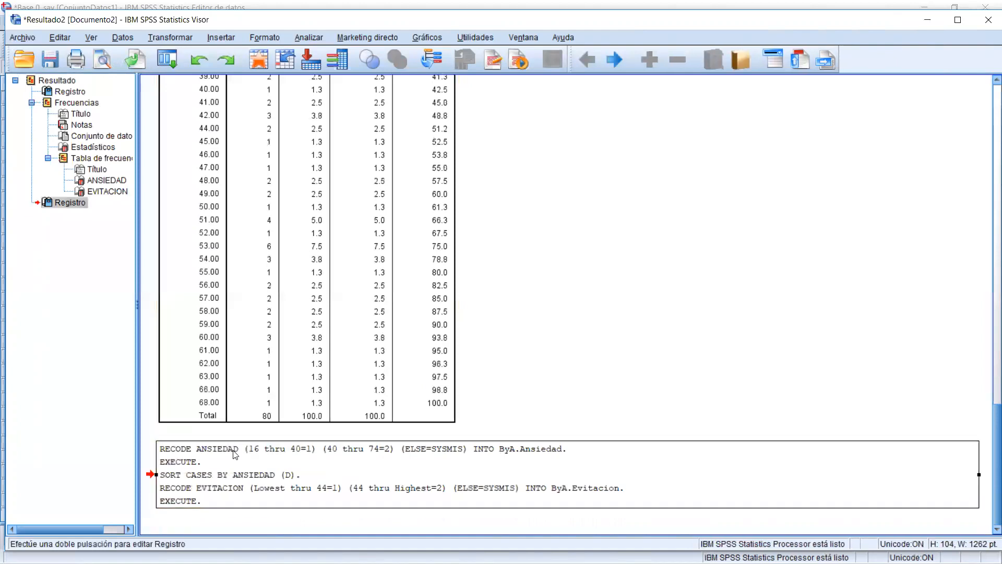
{"action": "double_click", "coordinate": [209, 501]}
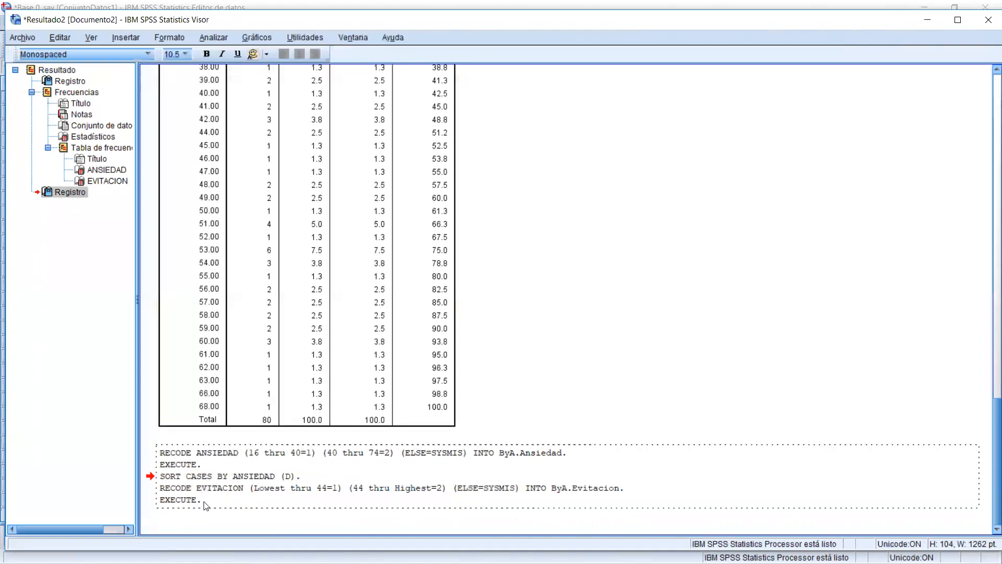
{"action": "left_click_drag", "start_coordinate": [204, 503], "coordinate": [150, 457]}
{"action": "key", "text": "ctrl+c"}
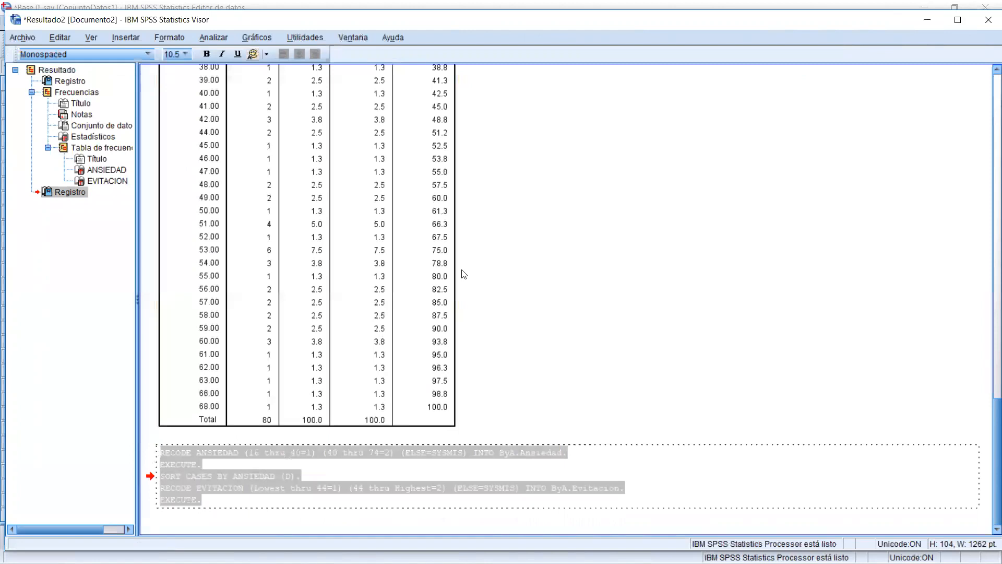
Switch to the "sintasis recodificación .sps" syntax file and paste the copied commands below the existing apego recode.
{"action": "left_click", "coordinate": [927, 20]}
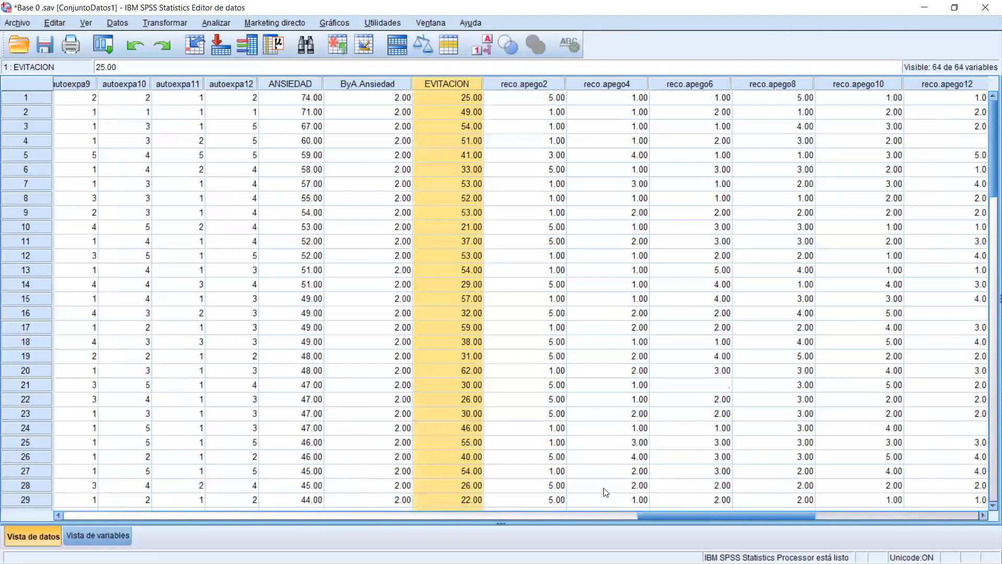
{"action": "left_click", "coordinate": [857, 1]}
{"action": "key", "text": "alt+Tab"}
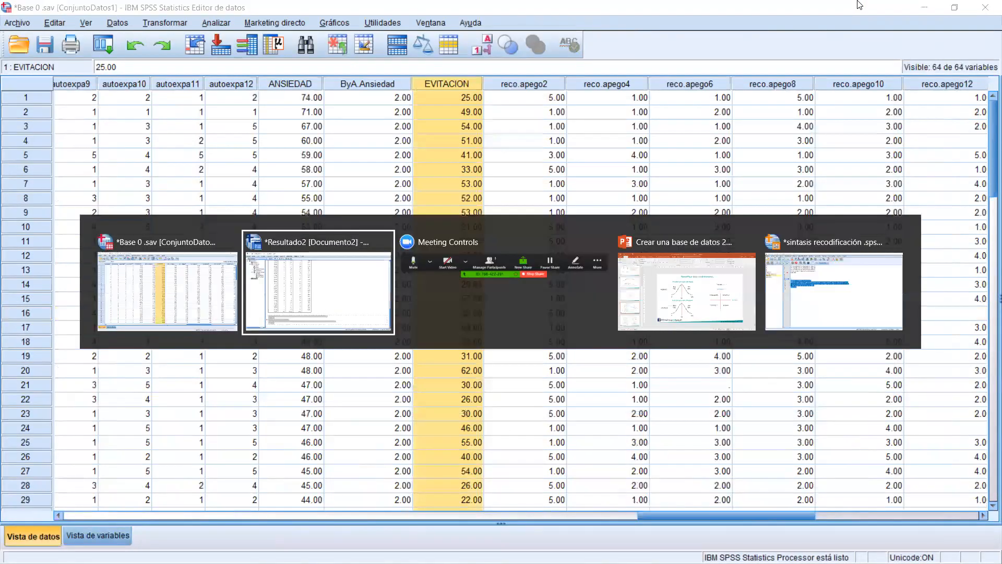
{"action": "key", "text": "alt+Tab"}
{"action": "key", "text": "alt+Tab"}
{"action": "key", "text": "alt+Tab"}
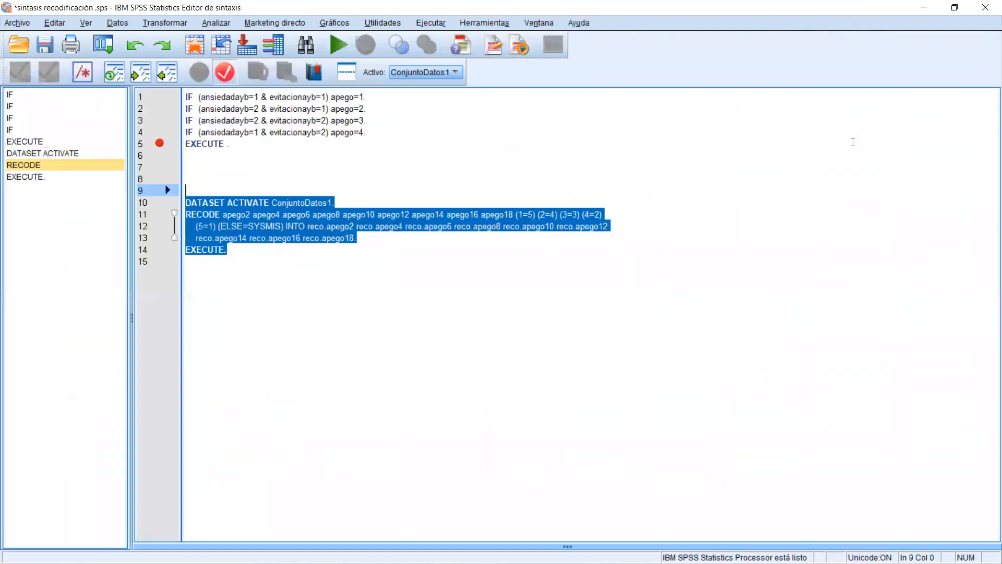
{"action": "left_click", "coordinate": [246, 186]}
{"action": "left_click", "coordinate": [240, 311]}
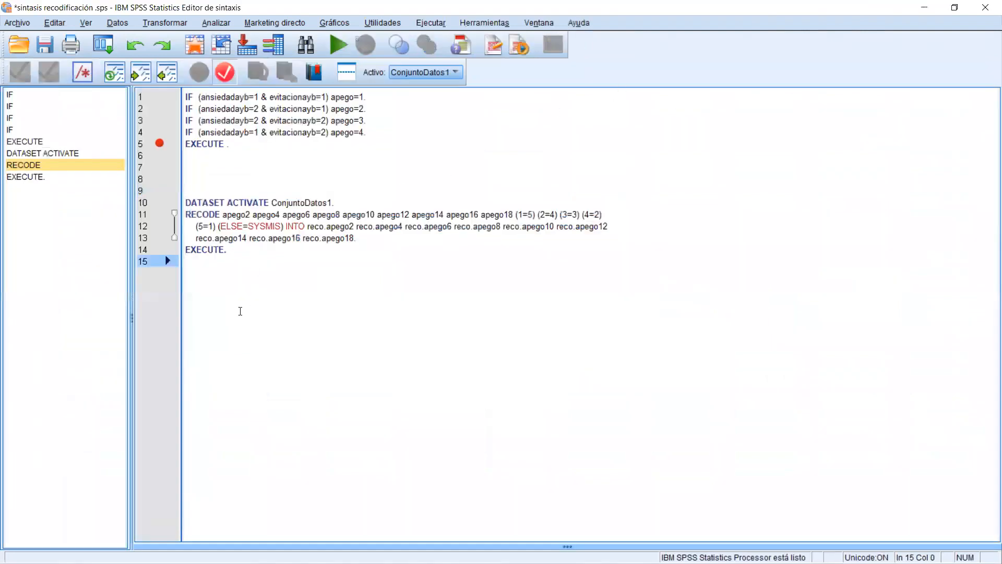
{"action": "key", "text": "ctrl+v"}
Insert a blank line between the ANSIEDAD recode's EXECUTE and the SORT CASES command.
{"action": "left_click", "coordinate": [236, 290]}
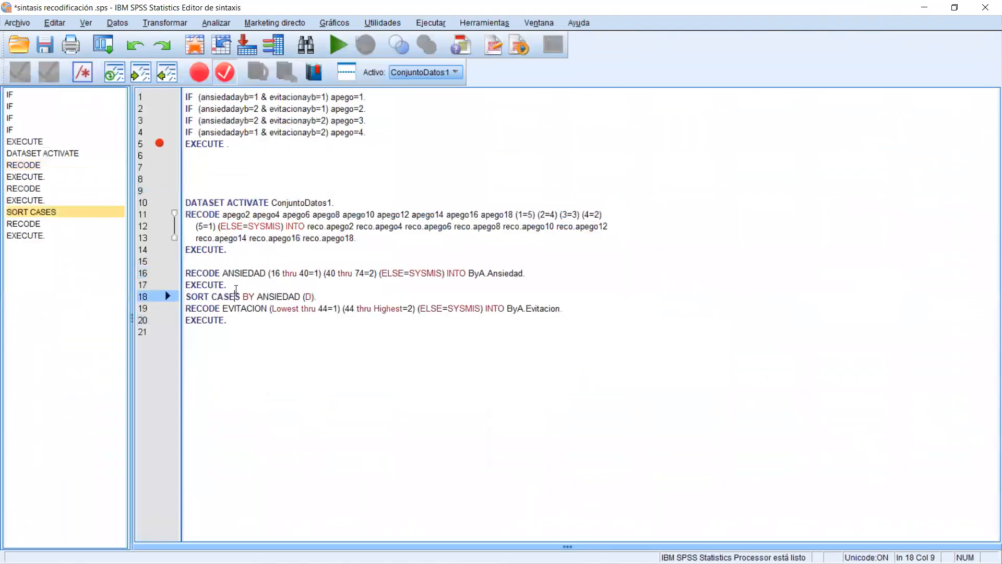
{"action": "left_click", "coordinate": [242, 284]}
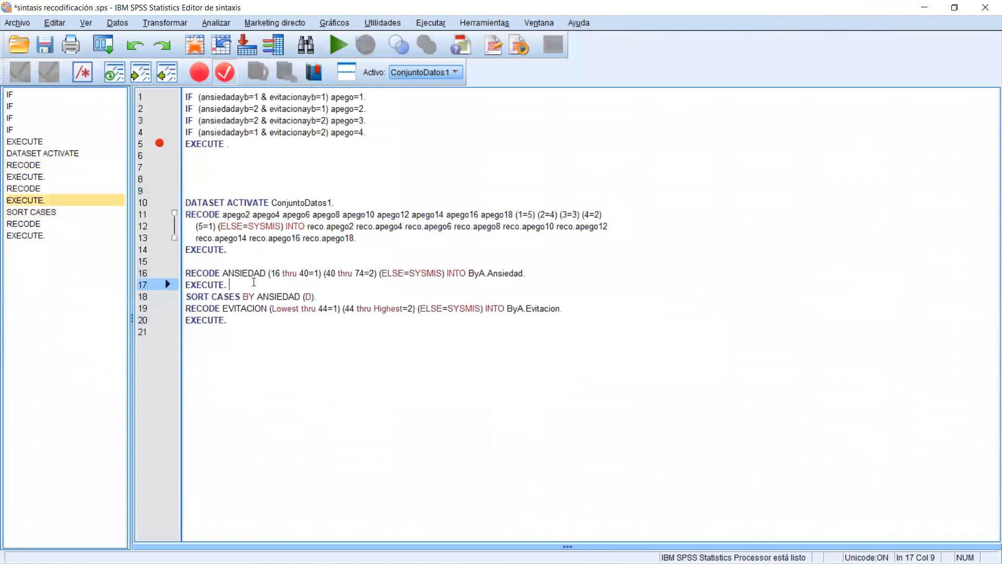
{"action": "key", "text": "Return"}
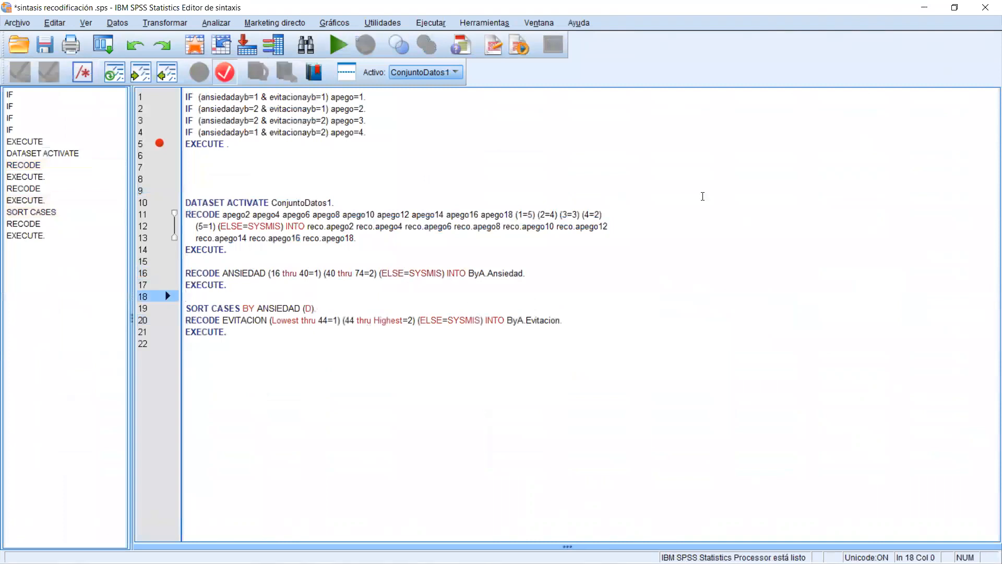
In the variable view of Base 0.sav, copy the value labels of ByA.Ansiedad to ByA.Evitacion.
{"action": "left_click", "coordinate": [924, 8]}
{"action": "left_click_drag", "start_coordinate": [734, 517], "coordinate": [847, 516]}
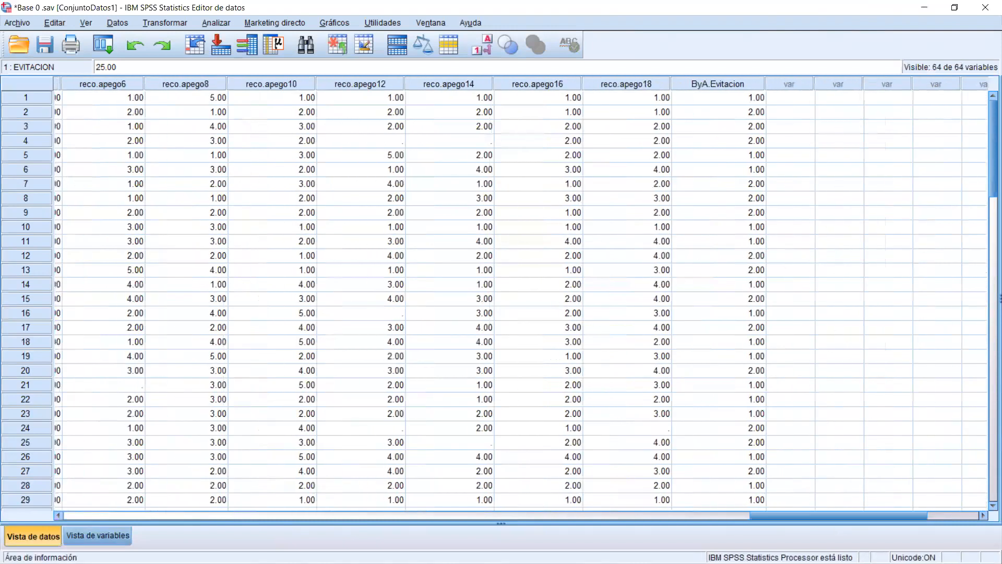
{"action": "left_click", "coordinate": [126, 536]}
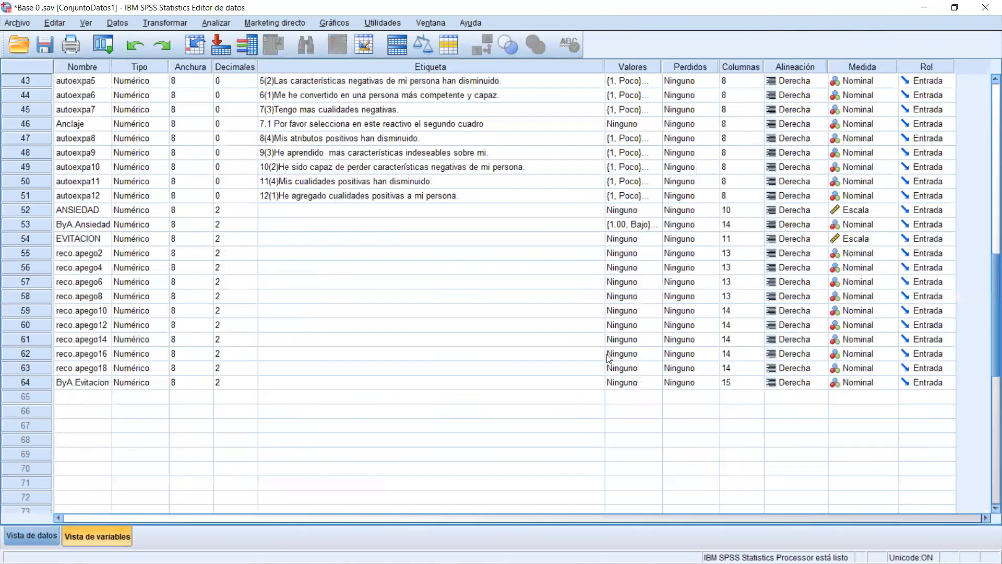
{"action": "left_click", "coordinate": [533, 330]}
{"action": "left_click", "coordinate": [624, 225]}
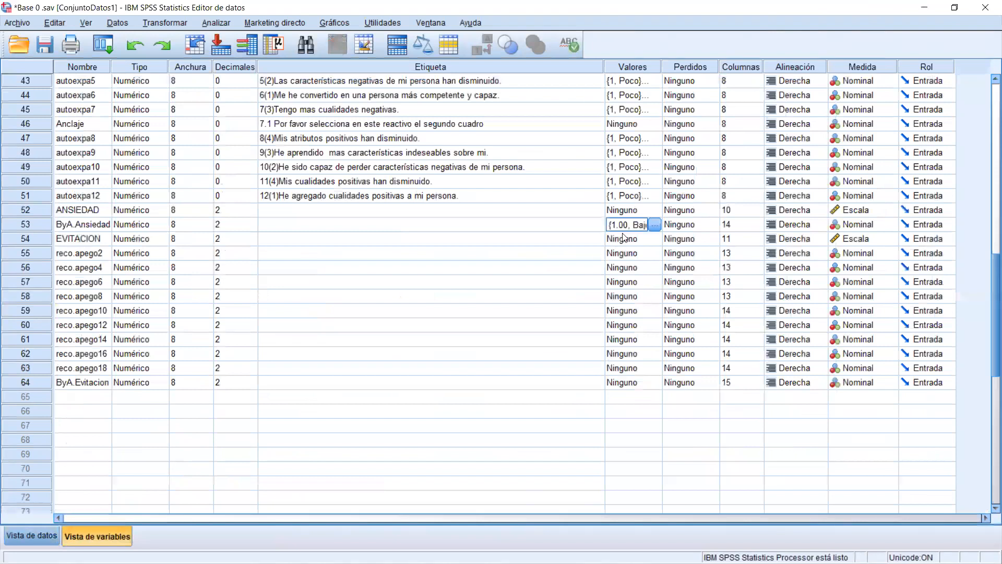
{"action": "right_click", "coordinate": [626, 225]}
{"action": "left_click", "coordinate": [634, 229]}
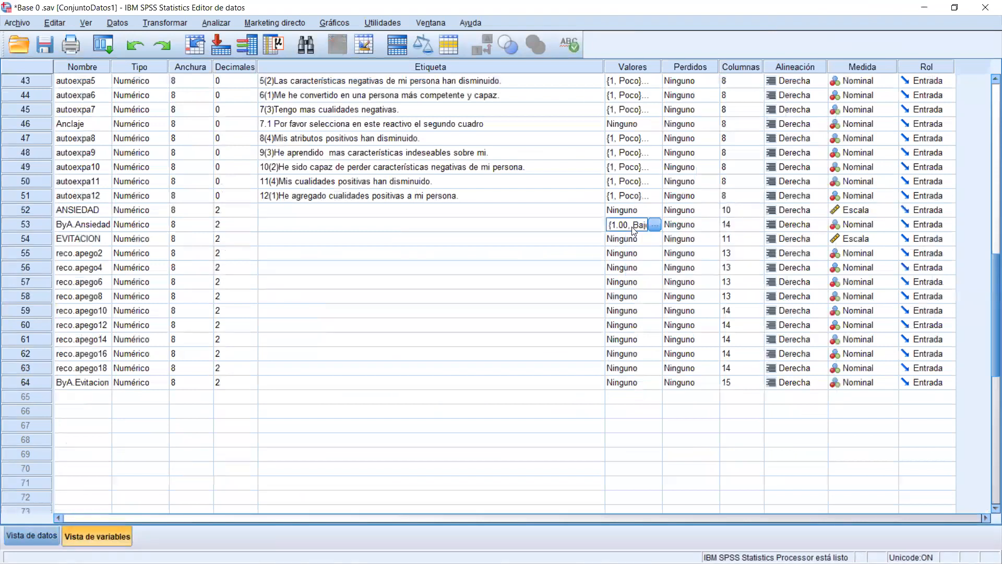
{"action": "right_click", "coordinate": [644, 382]}
{"action": "left_click", "coordinate": [655, 408]}
{"action": "left_click", "coordinate": [600, 424]}
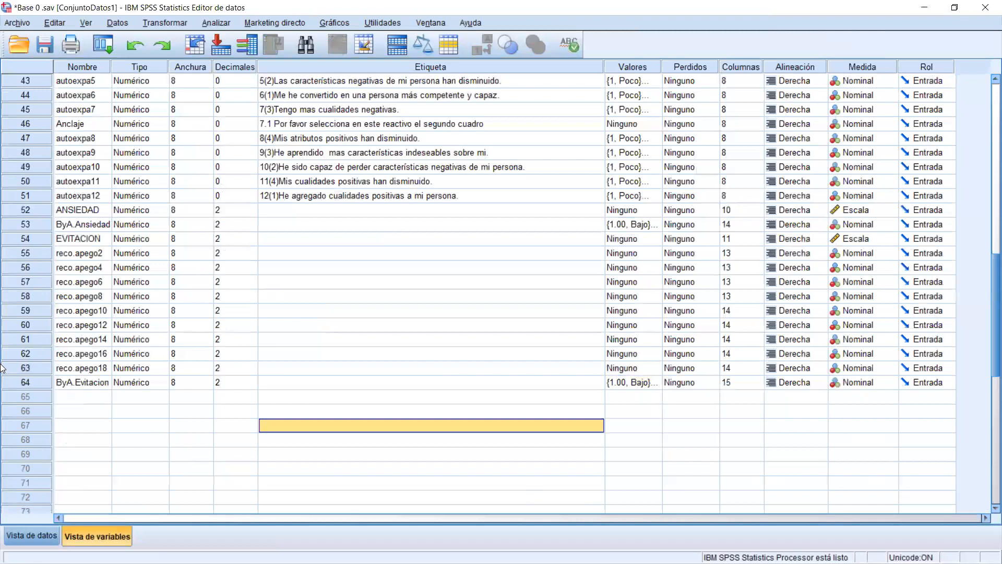
Move ByA.Evitacion directly below EVITACION in the variable list and return to the data view.
{"action": "left_click", "coordinate": [34, 382]}
{"action": "left_click_drag", "start_coordinate": [36, 382], "coordinate": [42, 252]}
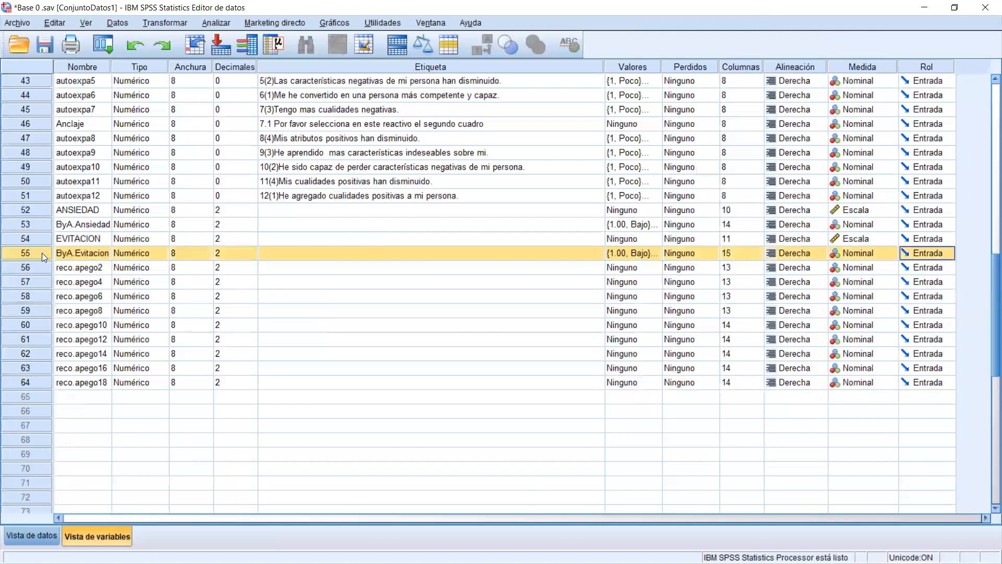
{"action": "left_click", "coordinate": [54, 528]}
{"action": "left_click", "coordinate": [839, 240]}
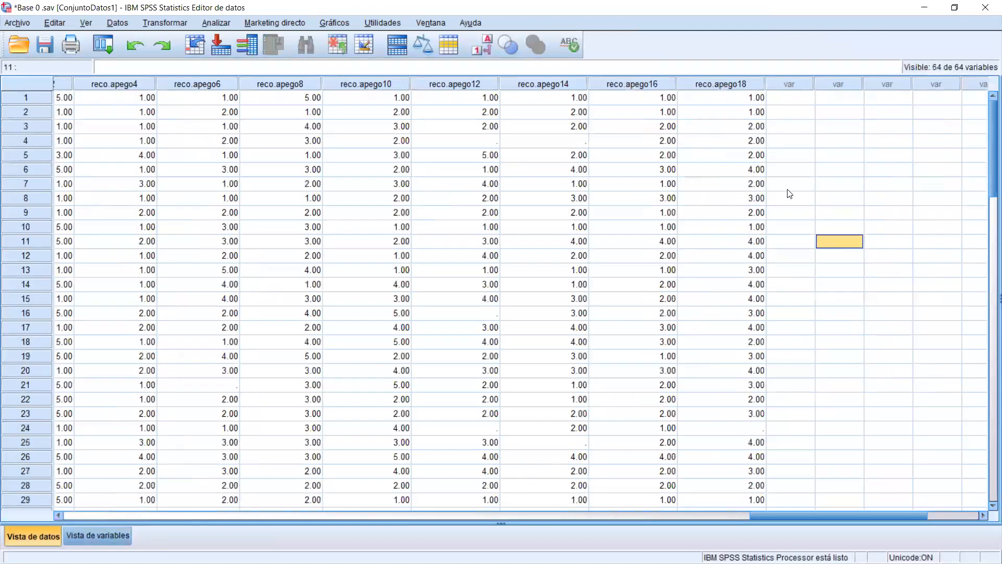
Move the ANSIEDAD, ByA.Ansiedad, EVITACION and ByA.Evitacion columns together to the end of the dataset, after reco.apego18.
{"action": "left_click_drag", "start_coordinate": [750, 517], "coordinate": [644, 516]}
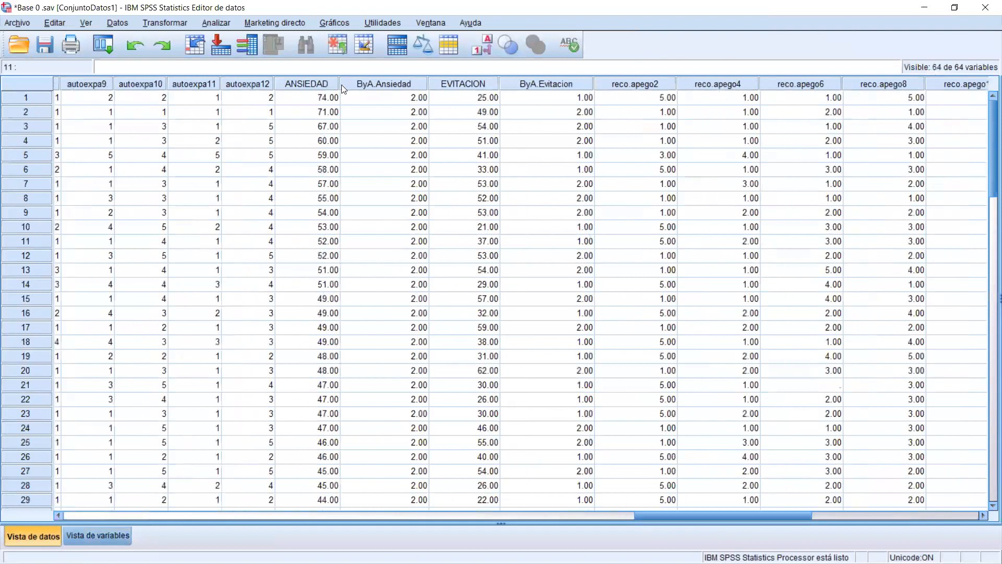
{"action": "left_click", "coordinate": [313, 84]}
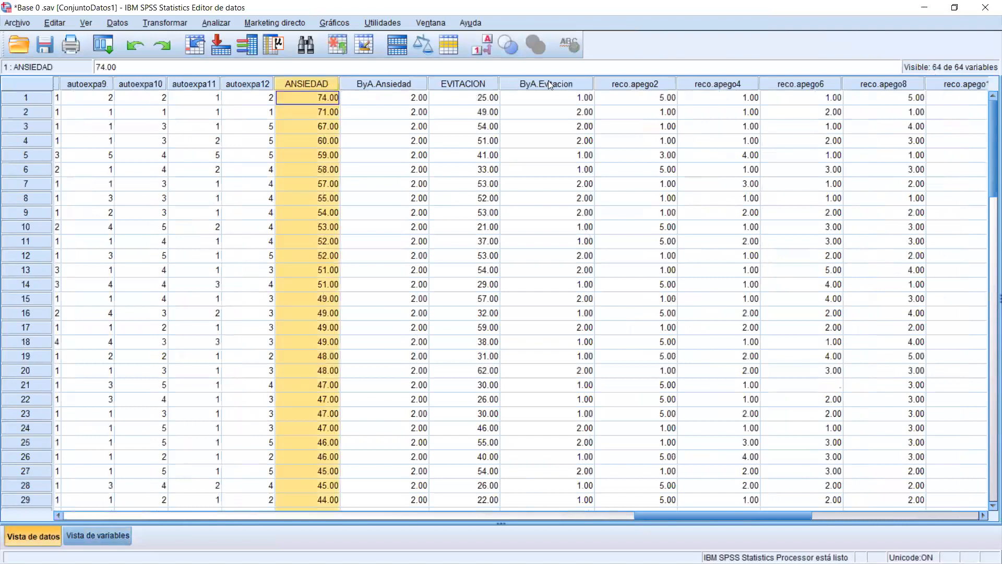
{"action": "left_click_drag", "start_coordinate": [546, 84], "coordinate": [314, 79]}
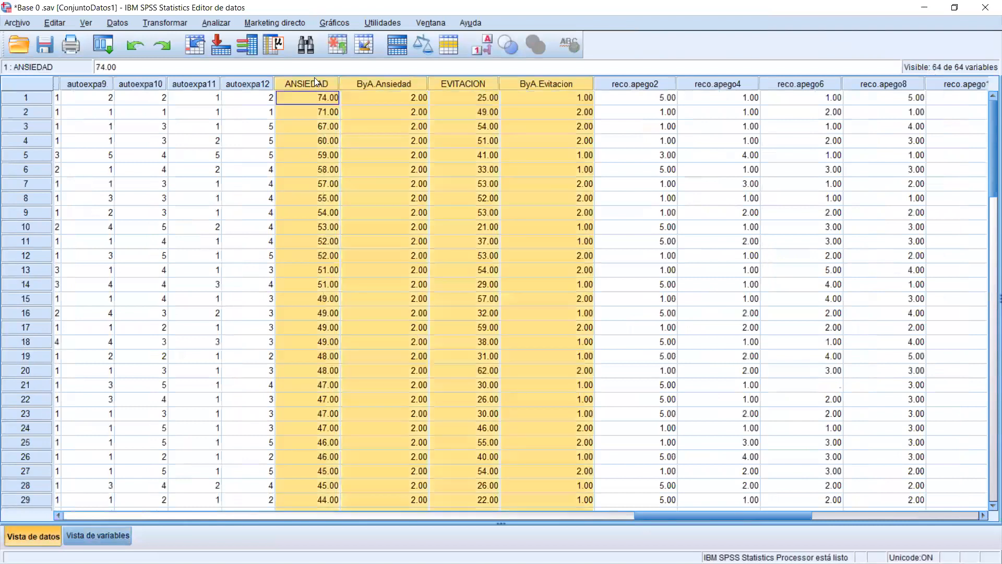
{"action": "mouse_move", "coordinate": [556, 80]}
{"action": "left_mouse_down"}
{"action": "mouse_move", "coordinate": [990, 84]}
{"action": "mouse_move", "coordinate": [898, 80]}
{"action": "mouse_move", "coordinate": [982, 84]}
{"action": "mouse_move", "coordinate": [988, 94]}
{"action": "mouse_move", "coordinate": [883, 89]}
{"action": "left_mouse_up"}
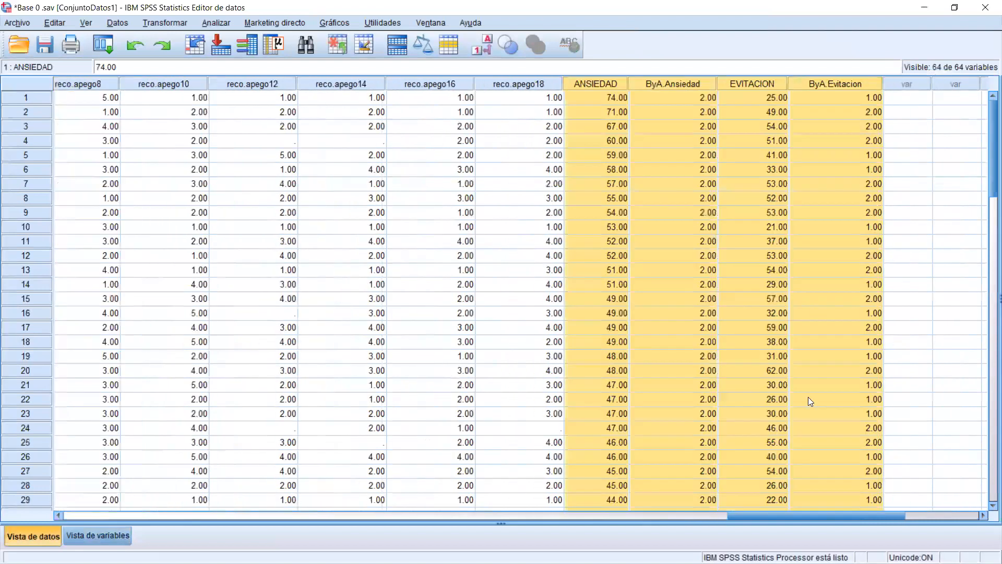
{"action": "left_click_drag", "start_coordinate": [847, 517], "coordinate": [870, 517]}
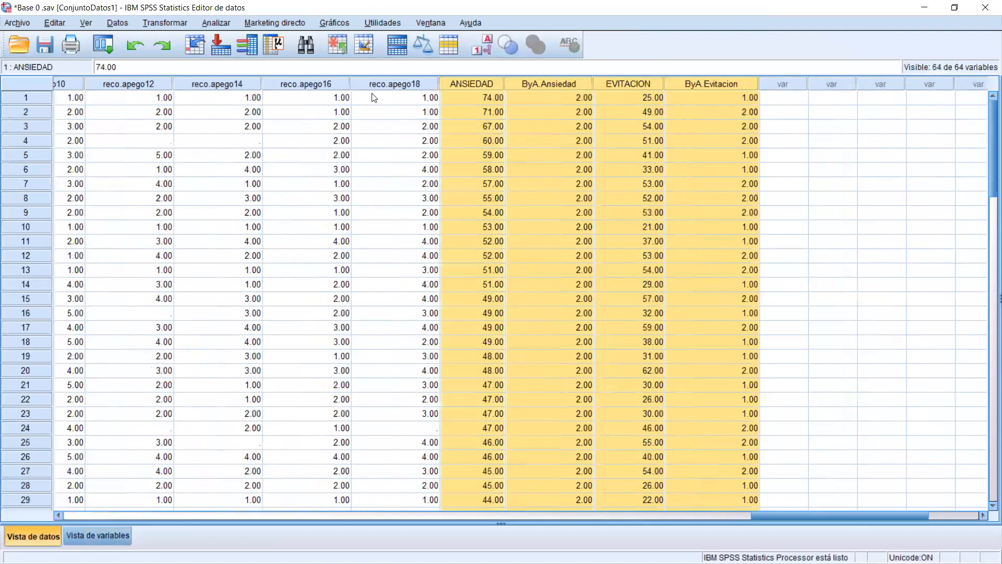
Examine the anxiety and avoidance scores of the first case together with its ByA.Ansiedad and ByA.Evitacion group codes.
{"action": "left_click", "coordinate": [492, 113]}
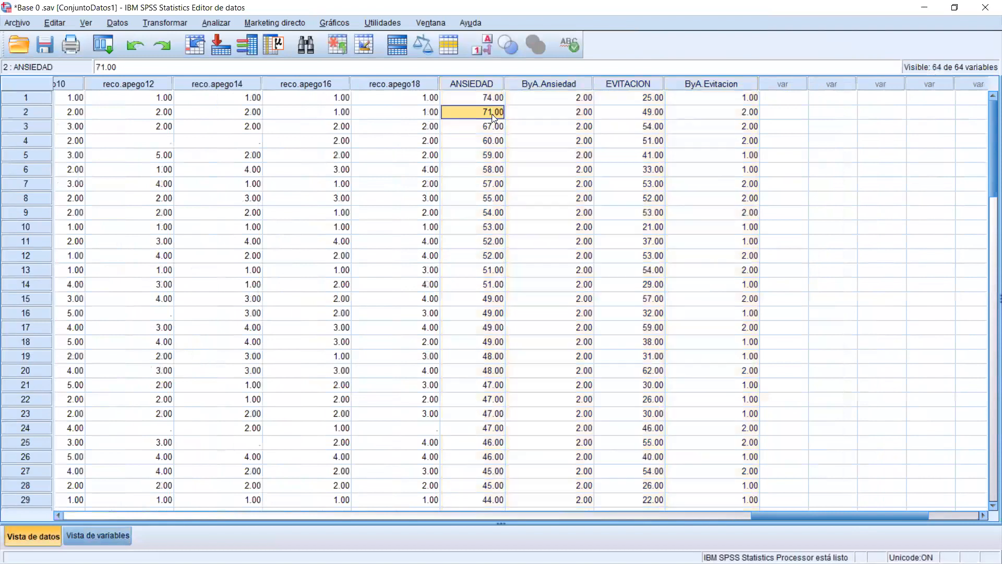
{"action": "left_click", "coordinate": [573, 85]}
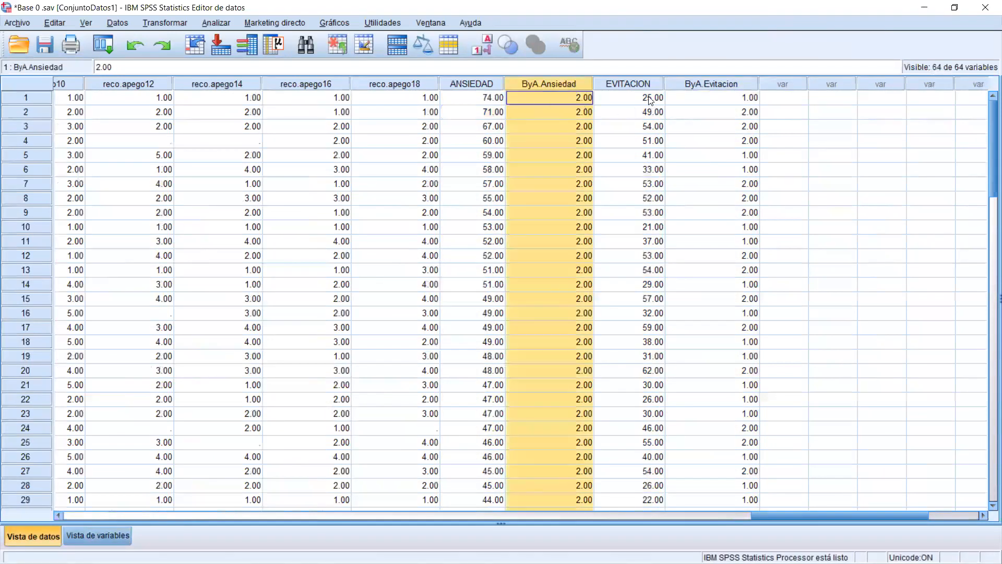
{"action": "left_click", "coordinate": [649, 128]}
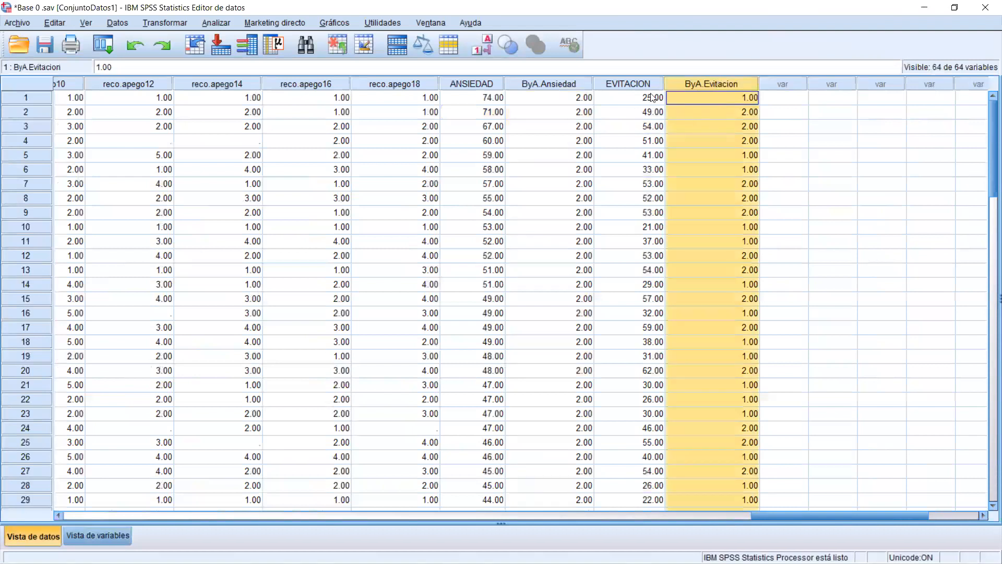
{"action": "left_click", "coordinate": [464, 98]}
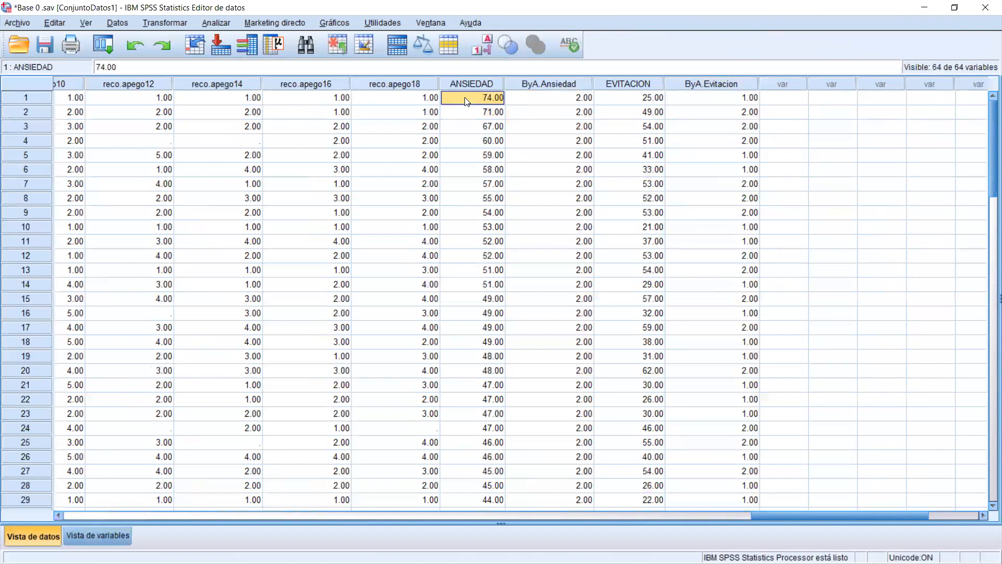
{"action": "left_click", "coordinate": [648, 101]}
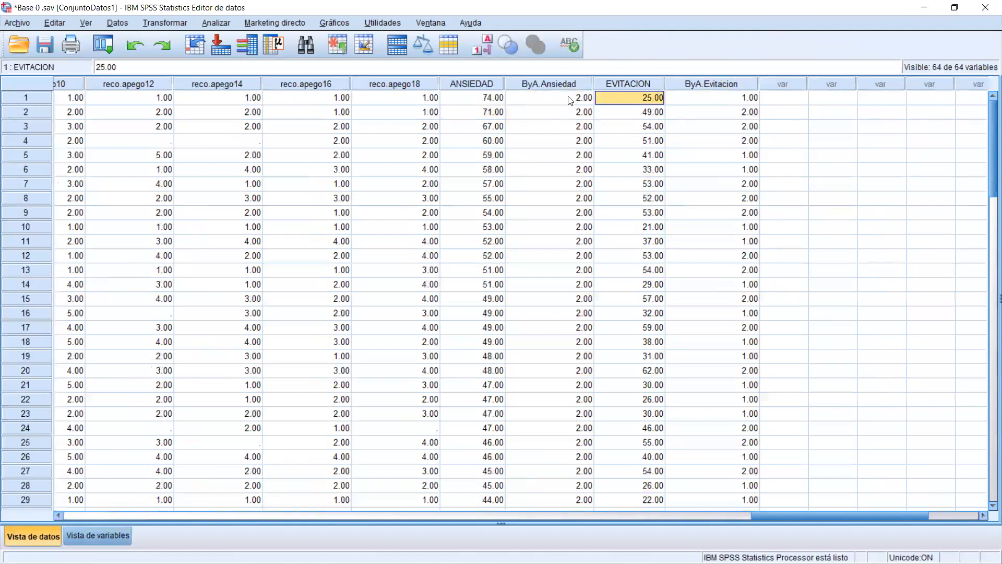
{"action": "left_click", "coordinate": [695, 104]}
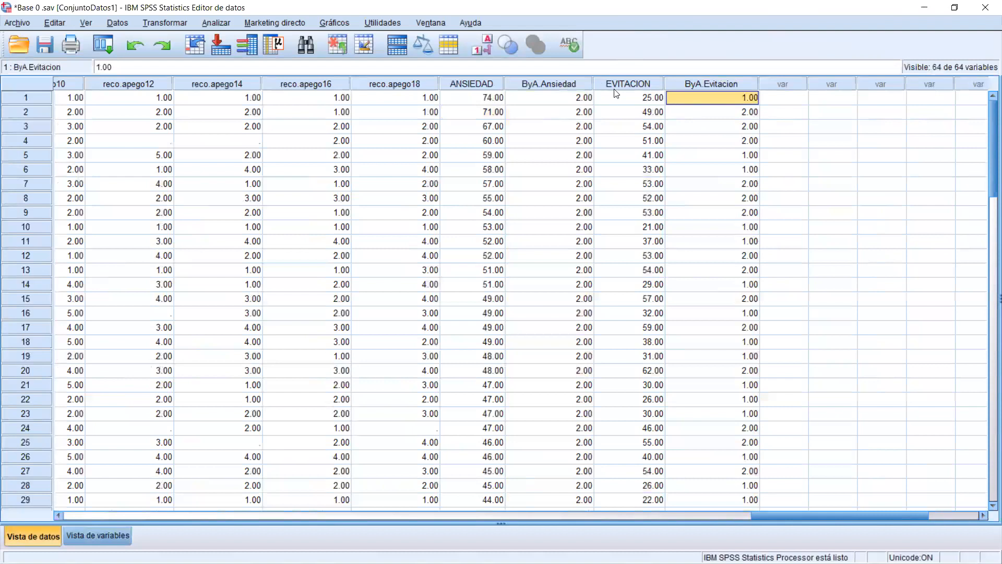
Switch to PowerPoint, view the Apego quadrant on slide 5 with its Preocupados style, and return to the SPSS data.
{"action": "key", "text": "alt+Tab"}
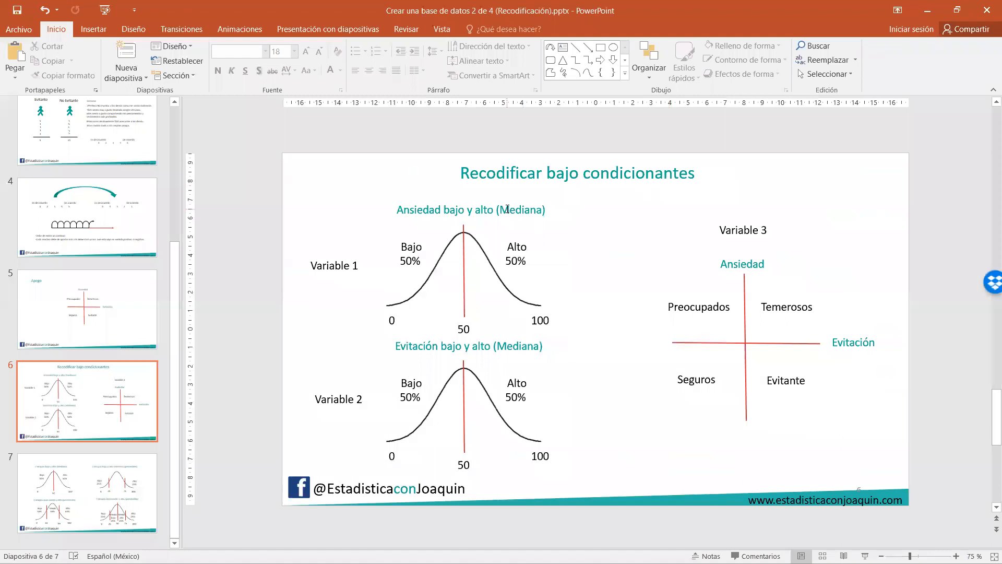
{"action": "left_click", "coordinate": [50, 318]}
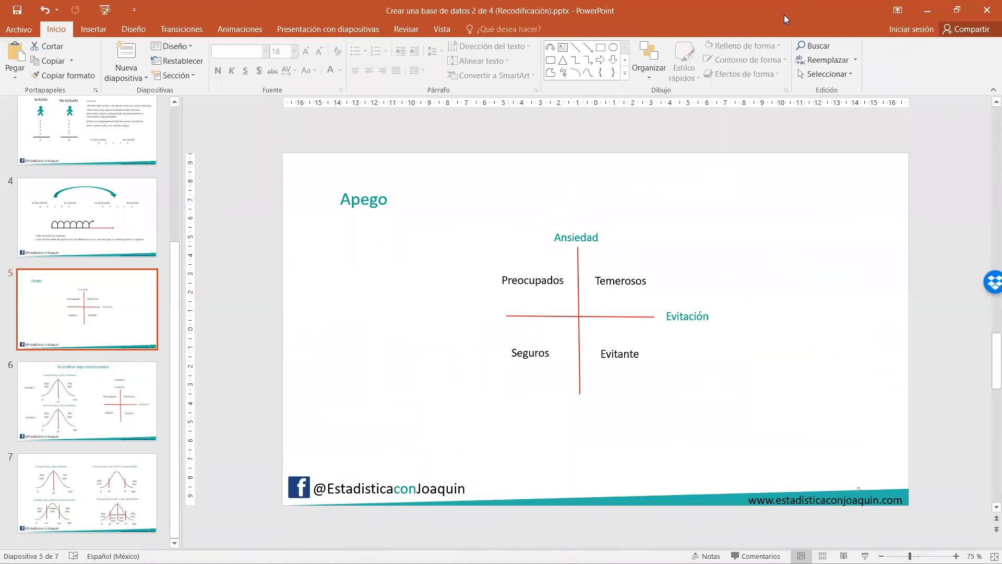
{"action": "left_click", "coordinate": [542, 277]}
{"action": "left_click", "coordinate": [556, 271]}
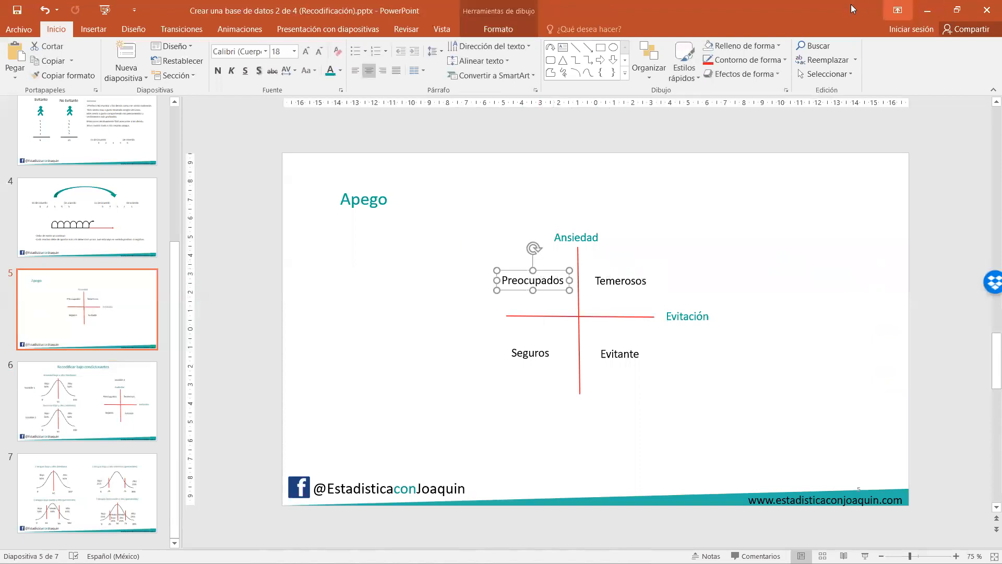
{"action": "double_click", "coordinate": [809, 9]}
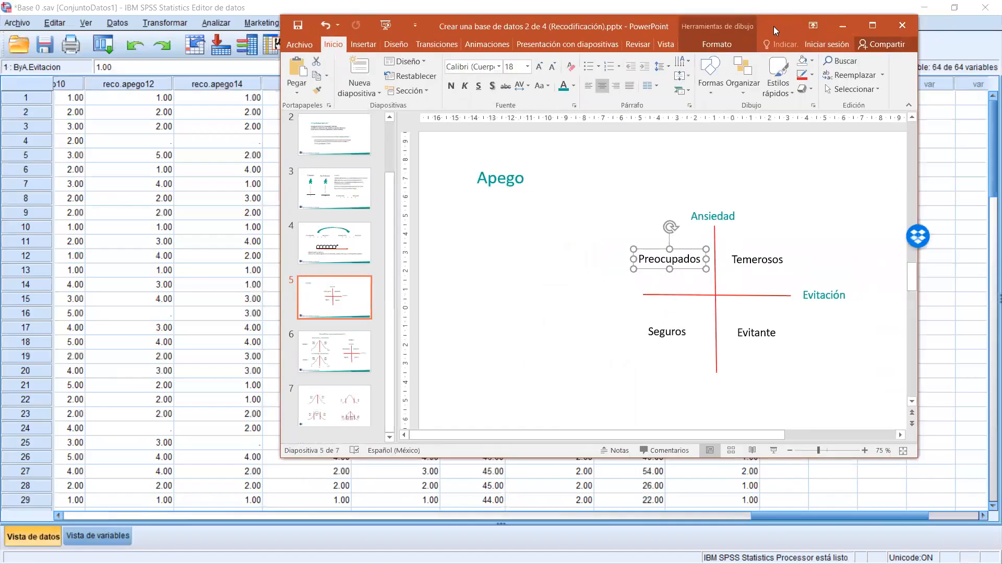
{"action": "left_click_drag", "start_coordinate": [773, 27], "coordinate": [460, 21]}
{"action": "left_click", "coordinate": [731, 97]}
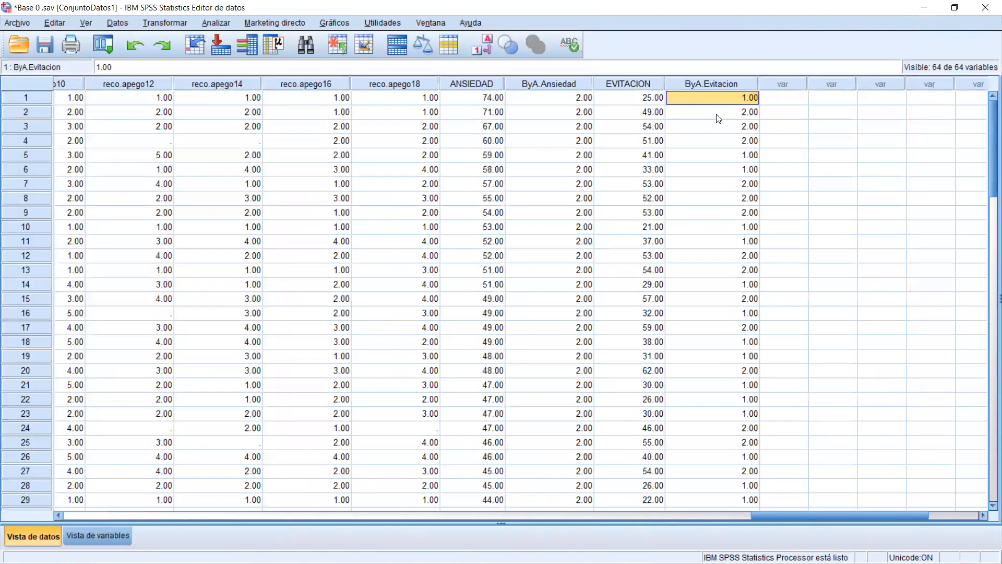
Compare the ByA.Ansiedad and ByA.Evitacion codes of case 40.
{"action": "scroll", "coordinate": [580, 261], "scroll_direction": "down", "scroll_amount": 18}
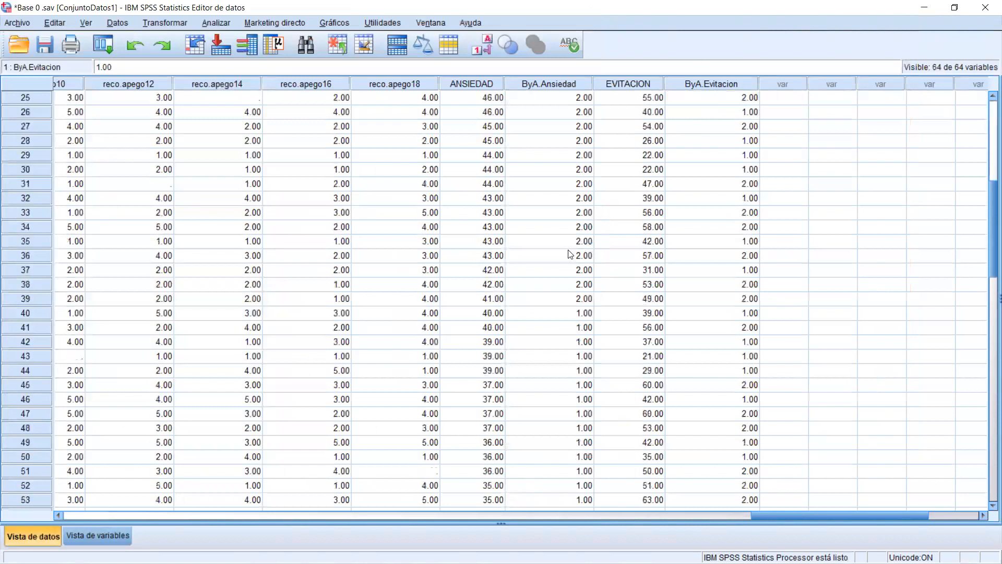
{"action": "scroll", "coordinate": [565, 302], "scroll_direction": "up", "scroll_amount": 8}
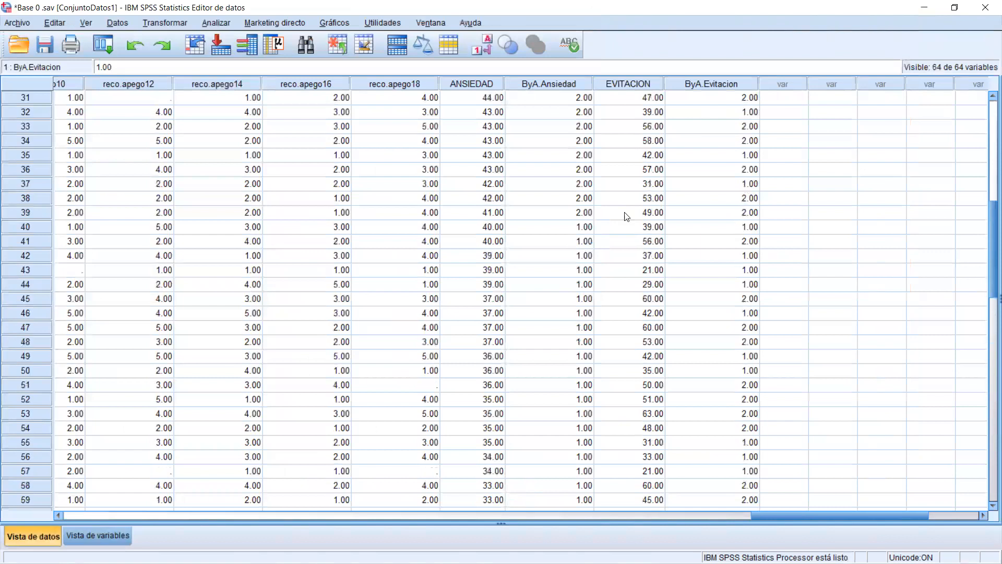
{"action": "left_click", "coordinate": [587, 228]}
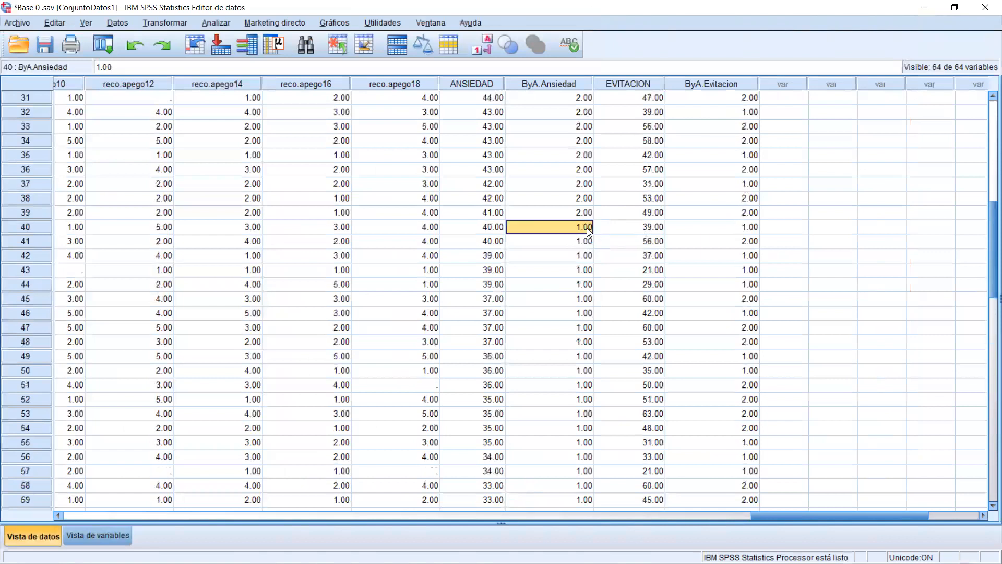
{"action": "left_click", "coordinate": [747, 228]}
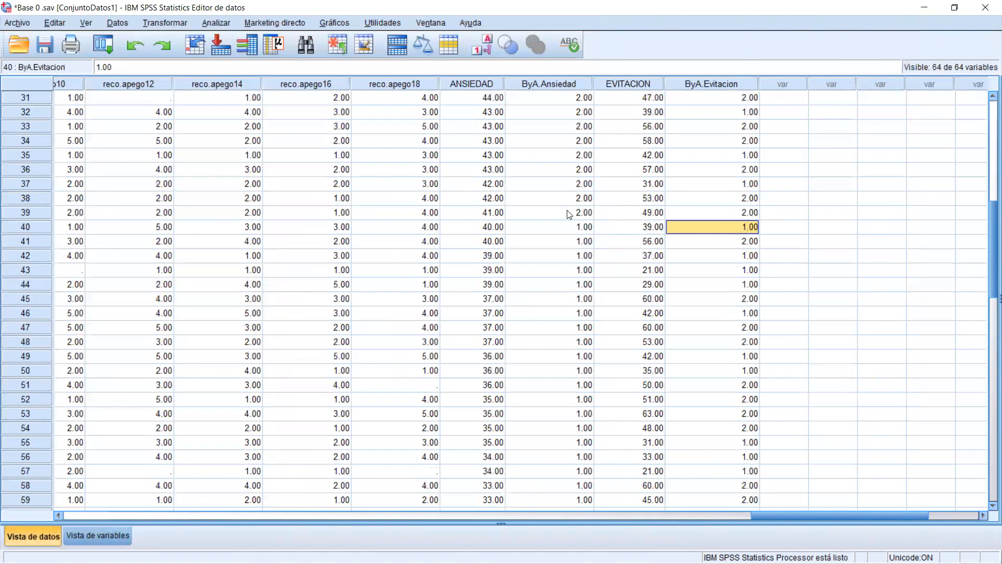
Compare the anxiety and avoidance group codes of case 20 to relate them to an attachment style.
{"action": "scroll", "coordinate": [561, 216], "scroll_direction": "up", "scroll_amount": 1}
{"action": "scroll", "coordinate": [558, 230], "scroll_direction": "up", "scroll_amount": 9}
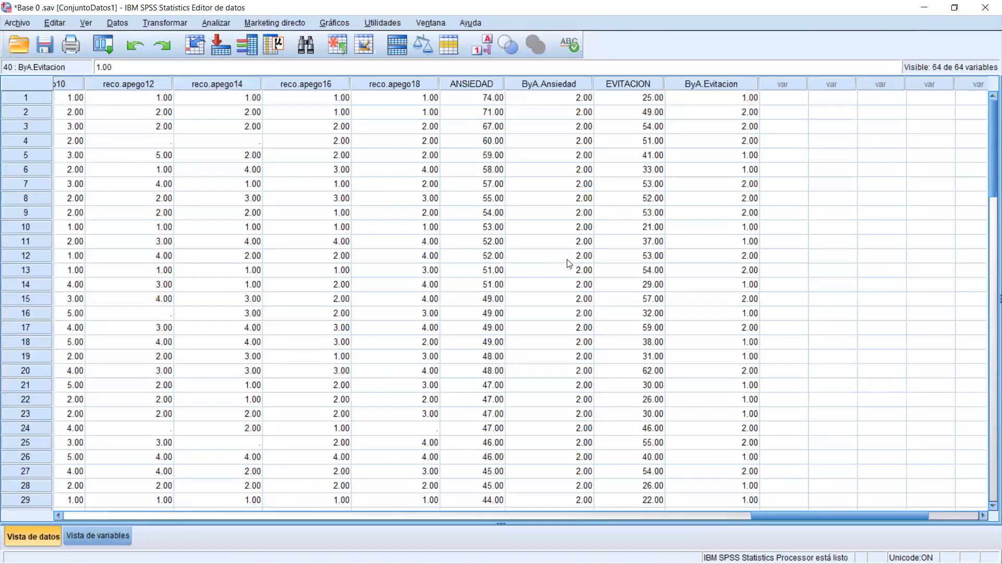
{"action": "left_click", "coordinate": [584, 370]}
{"action": "left_click", "coordinate": [714, 373]}
{"action": "left_click", "coordinate": [583, 371]}
{"action": "left_click", "coordinate": [714, 372]}
{"action": "left_click", "coordinate": [574, 372]}
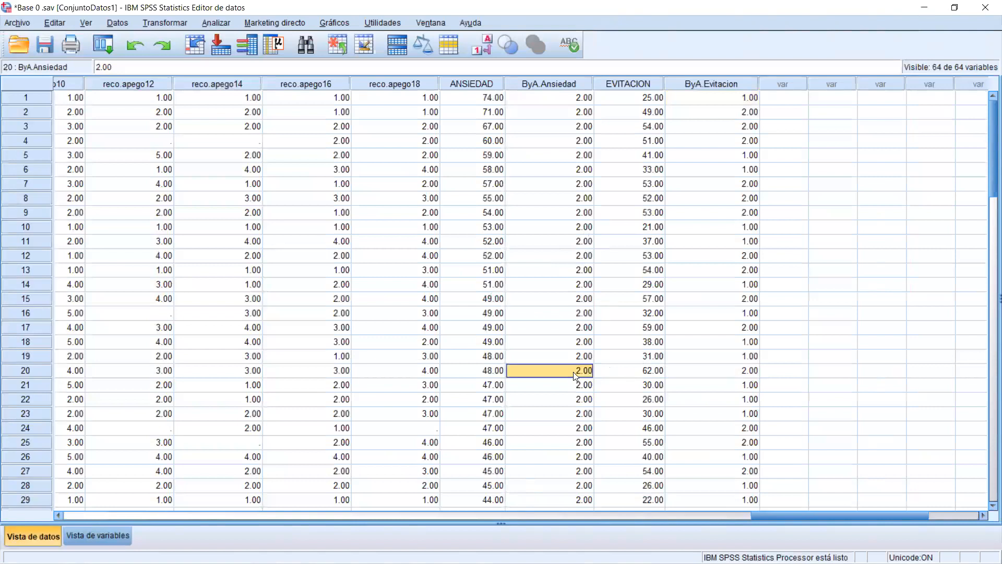
{"action": "left_click", "coordinate": [713, 375]}
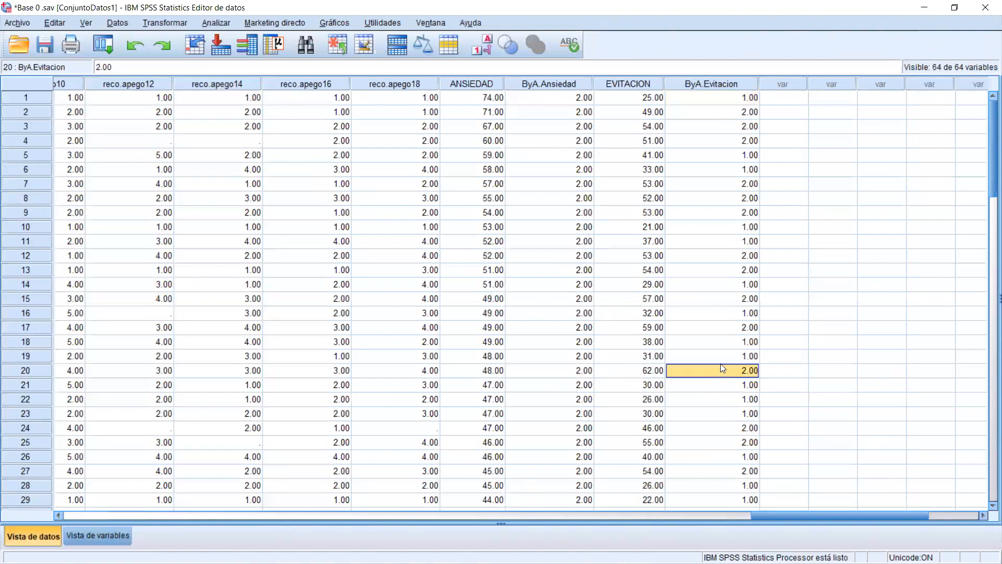
Check the ByA.Ansiedad and ByA.Evitacion codes of case 37.
{"action": "scroll", "coordinate": [715, 369], "scroll_direction": "down", "scroll_amount": 10}
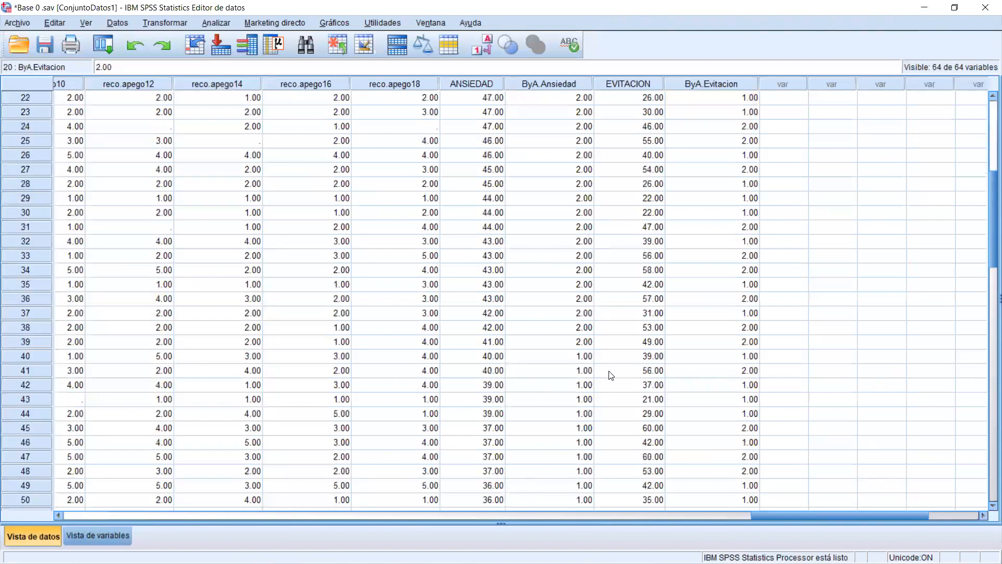
{"action": "left_click", "coordinate": [581, 184]}
{"action": "left_click", "coordinate": [678, 186]}
Look through the remaining cases for another anxiety and avoidance combination and check the two group codes of case 41.
{"action": "scroll", "coordinate": [680, 190], "scroll_direction": "down", "scroll_amount": 9}
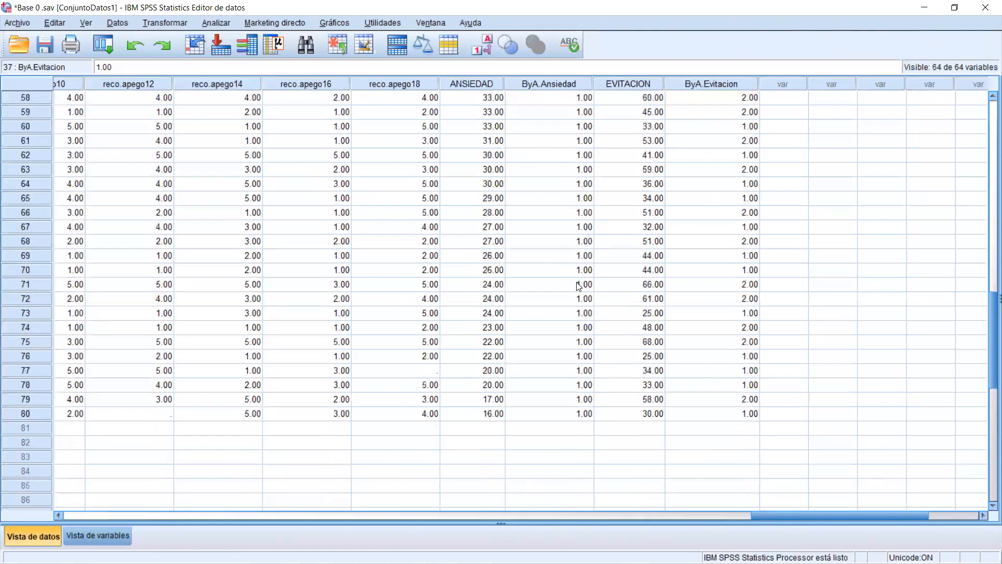
{"action": "scroll", "coordinate": [579, 286], "scroll_direction": "up", "scroll_amount": 19}
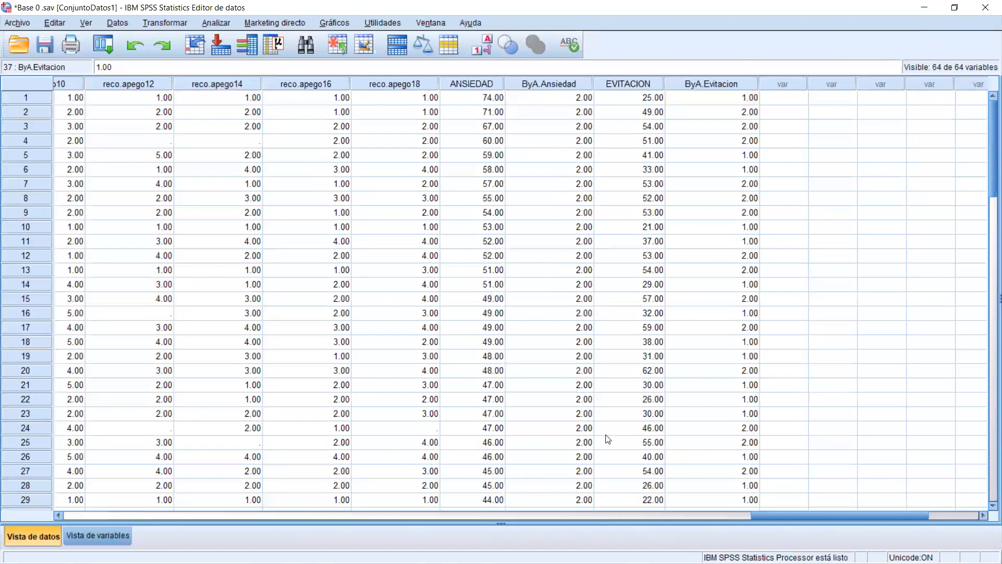
{"action": "scroll", "coordinate": [606, 439], "scroll_direction": "down", "scroll_amount": 7}
{"action": "left_click", "coordinate": [577, 359]}
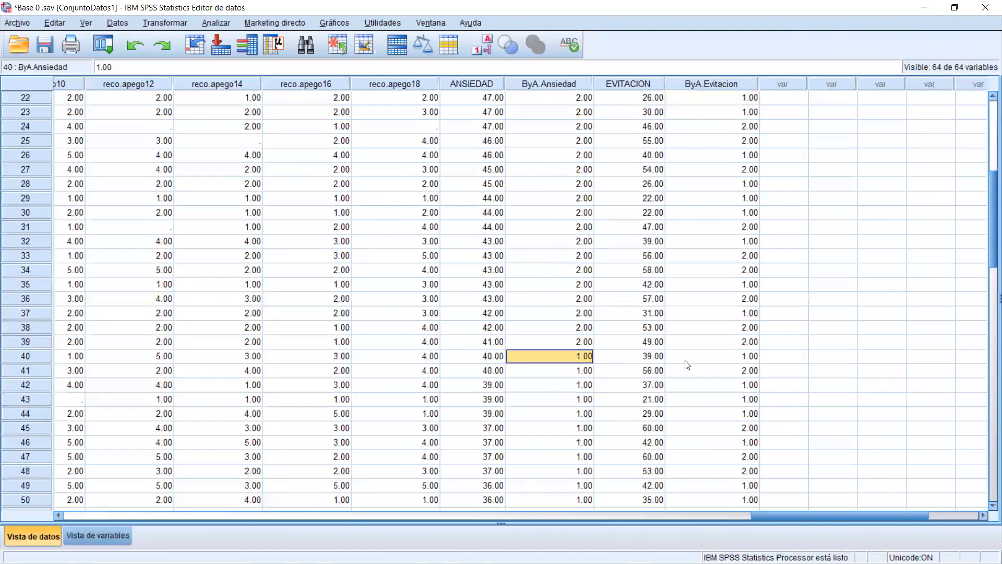
{"action": "left_click", "coordinate": [553, 374]}
{"action": "left_click", "coordinate": [738, 373]}
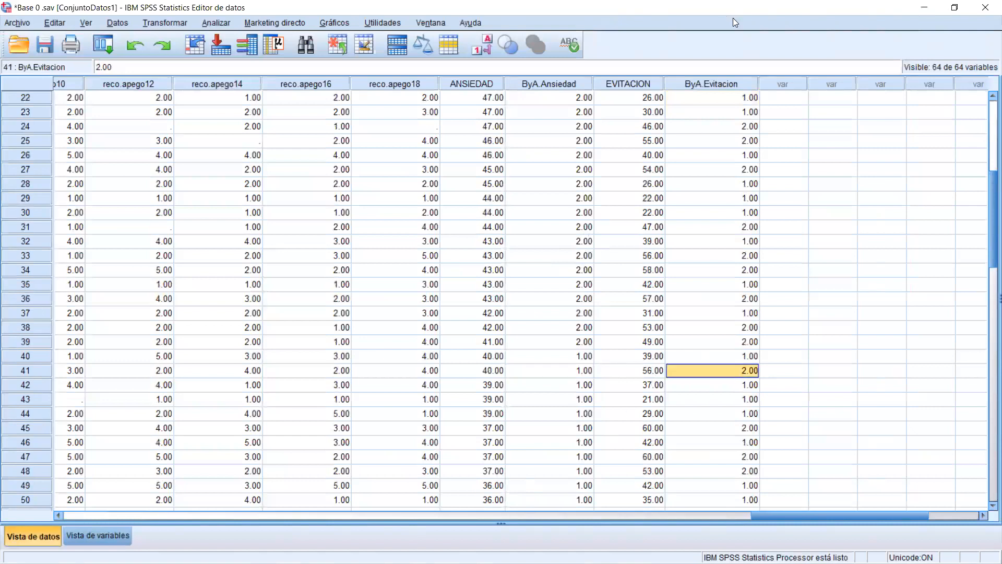
Display the value labels of the anxiety and avoidance groups in the data instead of their numeric codes.
{"action": "left_click", "coordinate": [500, 155]}
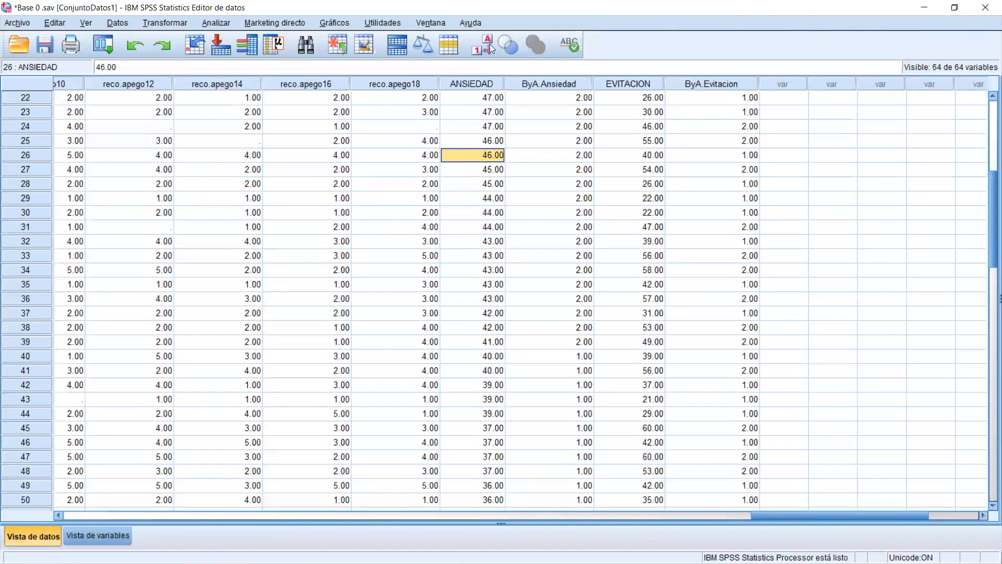
{"action": "left_click", "coordinate": [489, 47]}
{"action": "left_click", "coordinate": [478, 51]}
{"action": "left_click", "coordinate": [476, 50]}
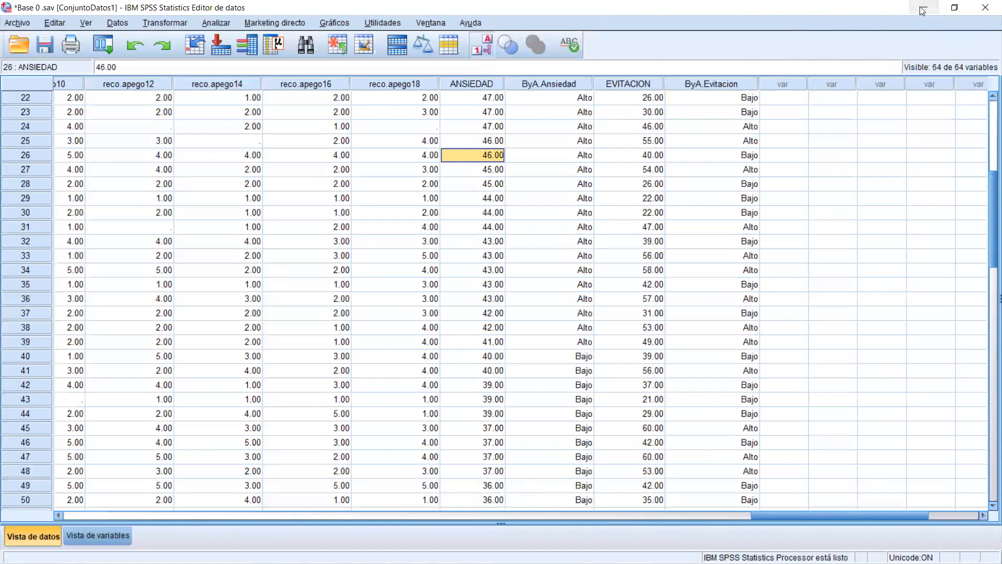
{"action": "double_click", "coordinate": [876, 13]}
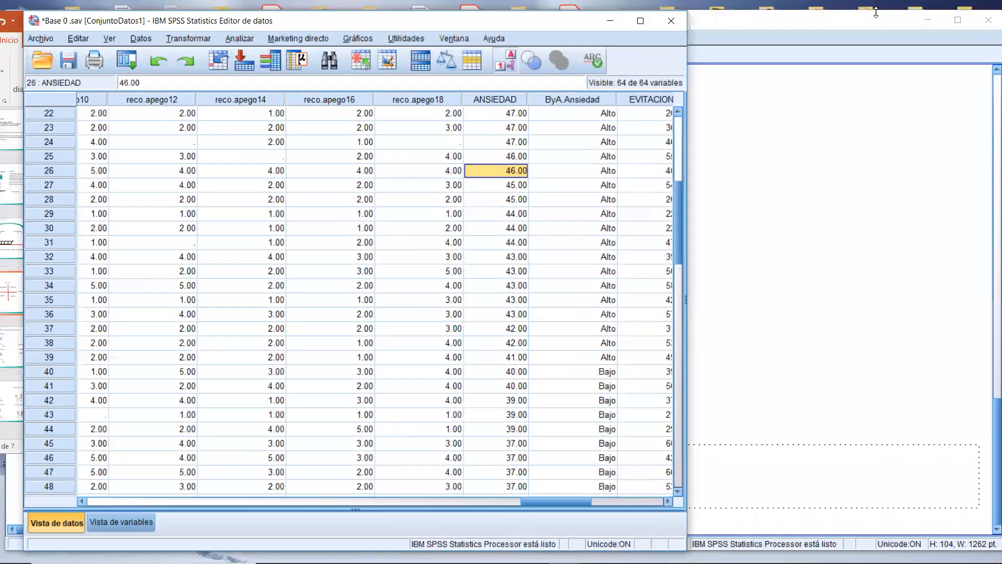
{"action": "double_click", "coordinate": [523, 27]}
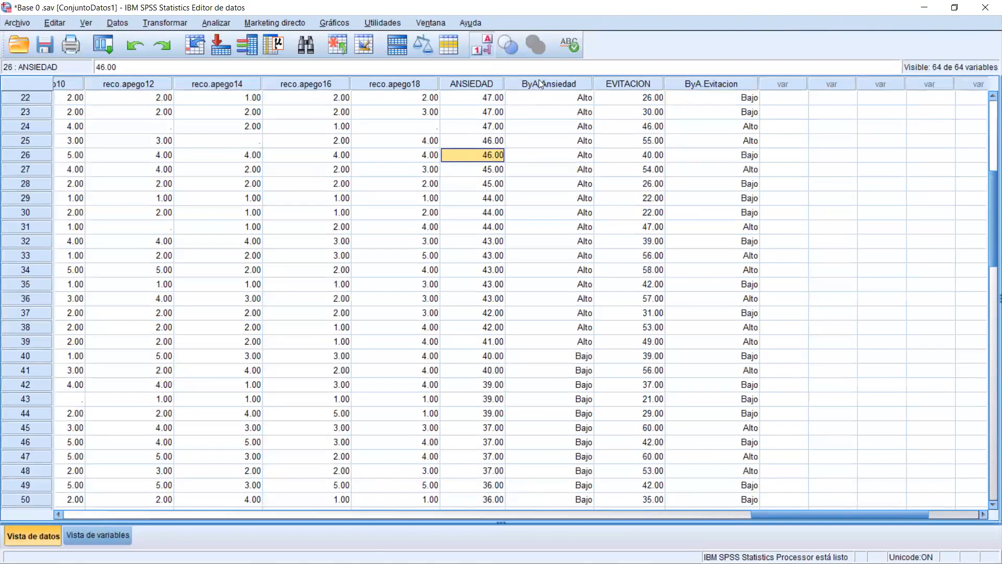
Move the ByA.Ansiedad column to sit directly before ByA.Evitacion, after EVITACION.
{"action": "left_click", "coordinate": [541, 84]}
{"action": "left_click_drag", "start_coordinate": [540, 84], "coordinate": [692, 86]}
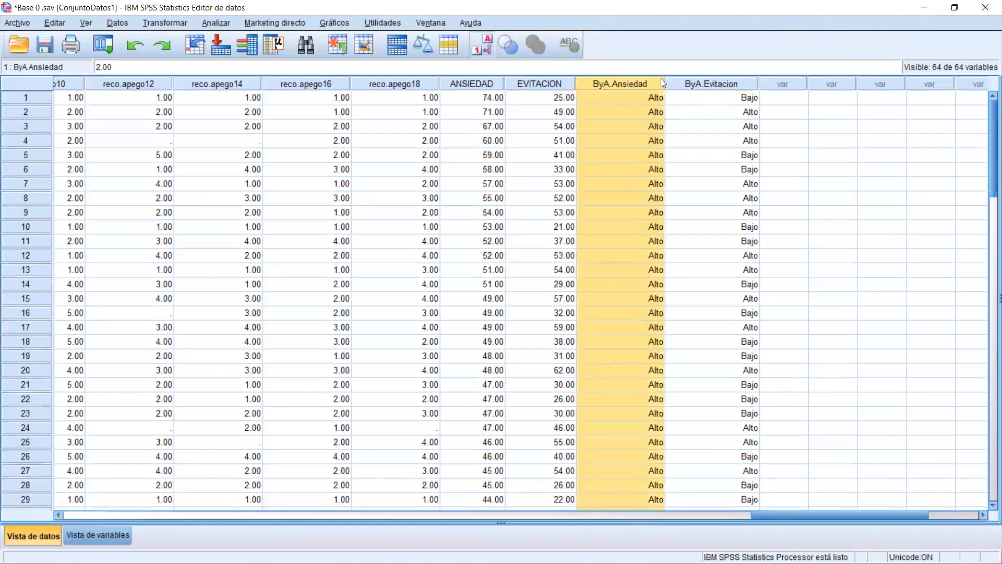
{"action": "left_click", "coordinate": [689, 81]}
Compare the anxiety and avoidance group labels of case 1 beside the empty column for the attachment style.
{"action": "left_click", "coordinate": [780, 101]}
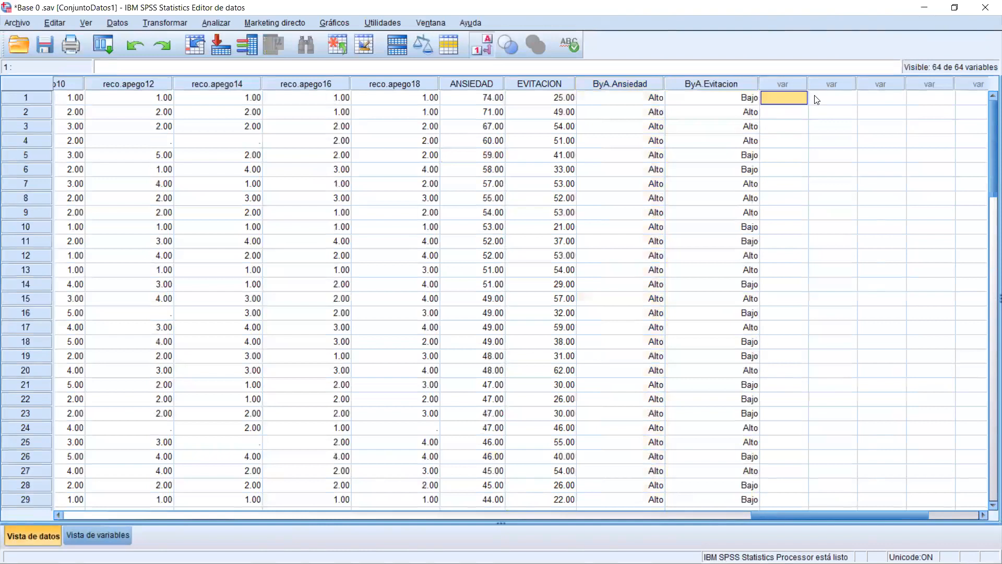
{"action": "left_click", "coordinate": [646, 103]}
{"action": "left_click", "coordinate": [694, 101]}
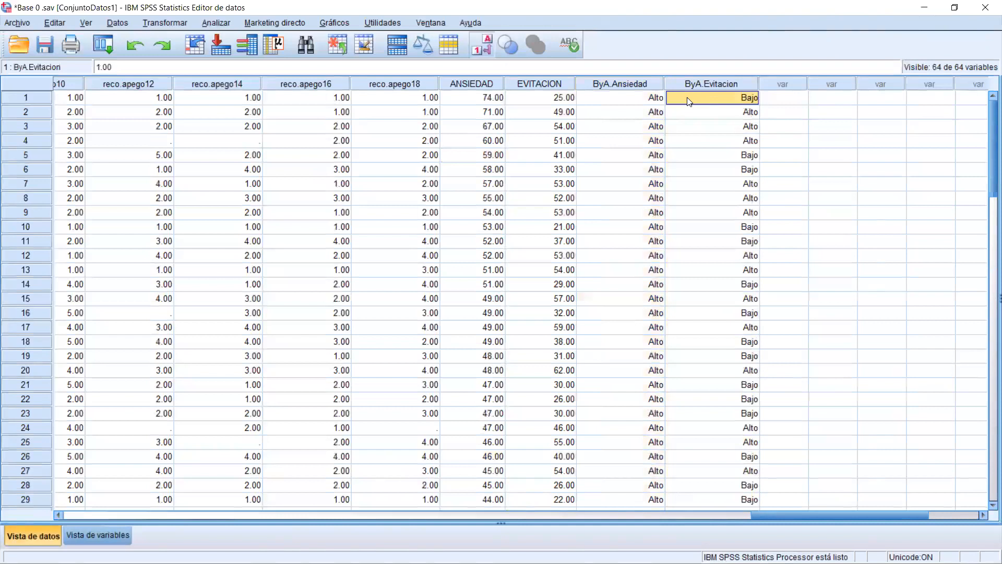
{"action": "left_click", "coordinate": [783, 100]}
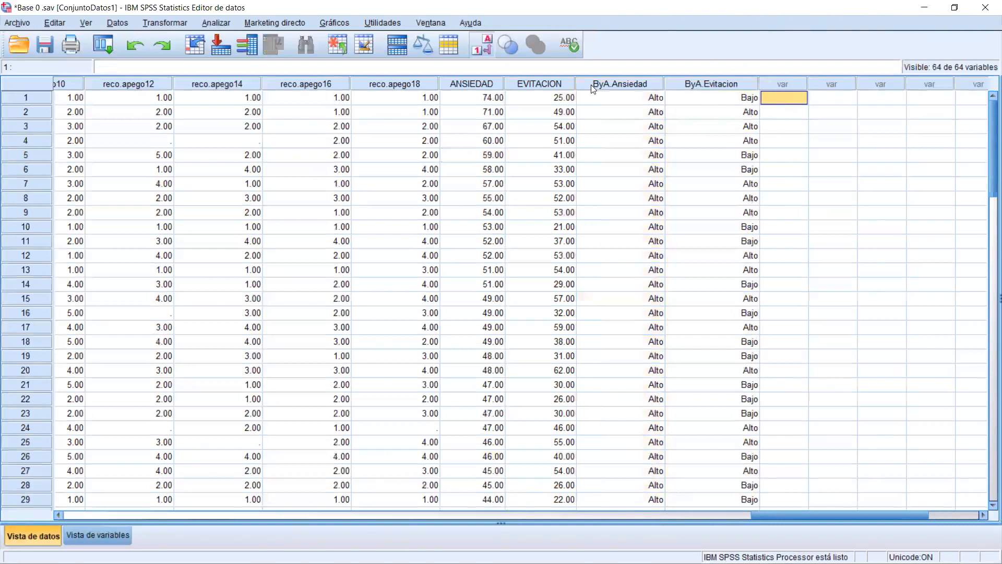
Switch the data back to numeric codes and compare the ByA.Ansiedad and ByA.Evitacion codes of case 1.
{"action": "left_click", "coordinate": [481, 49]}
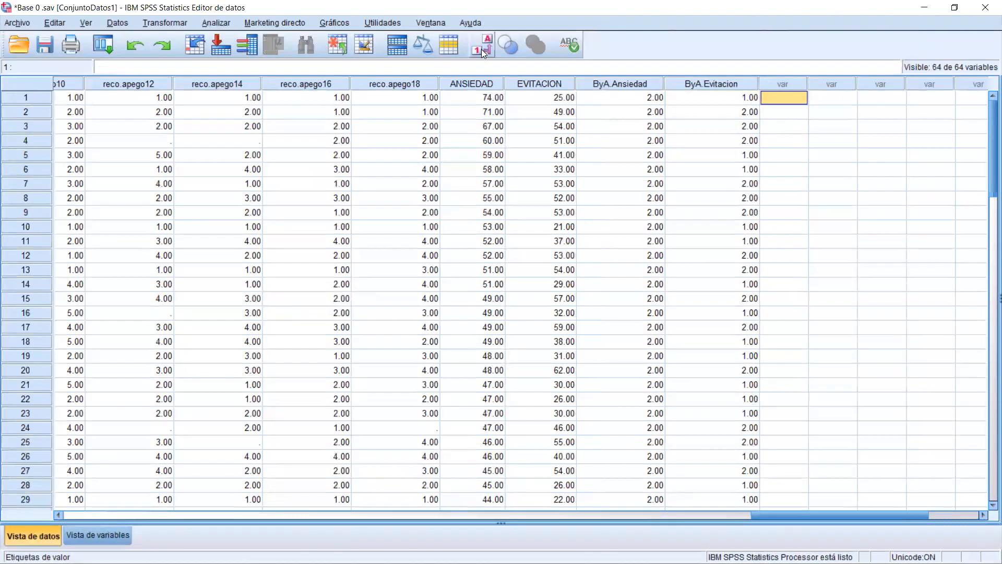
{"action": "left_click_drag", "start_coordinate": [657, 101], "coordinate": [710, 104]}
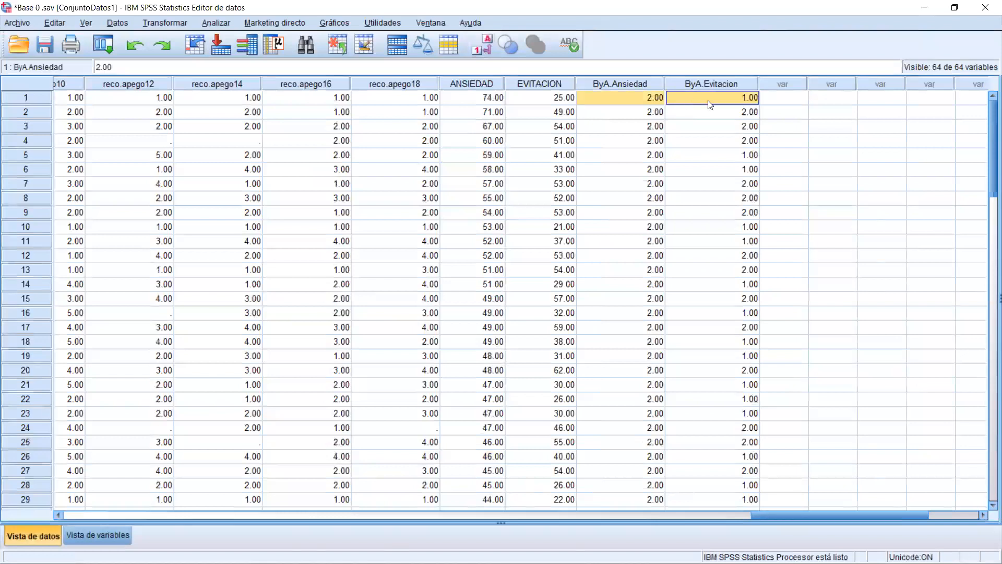
{"action": "left_click", "coordinate": [641, 95]}
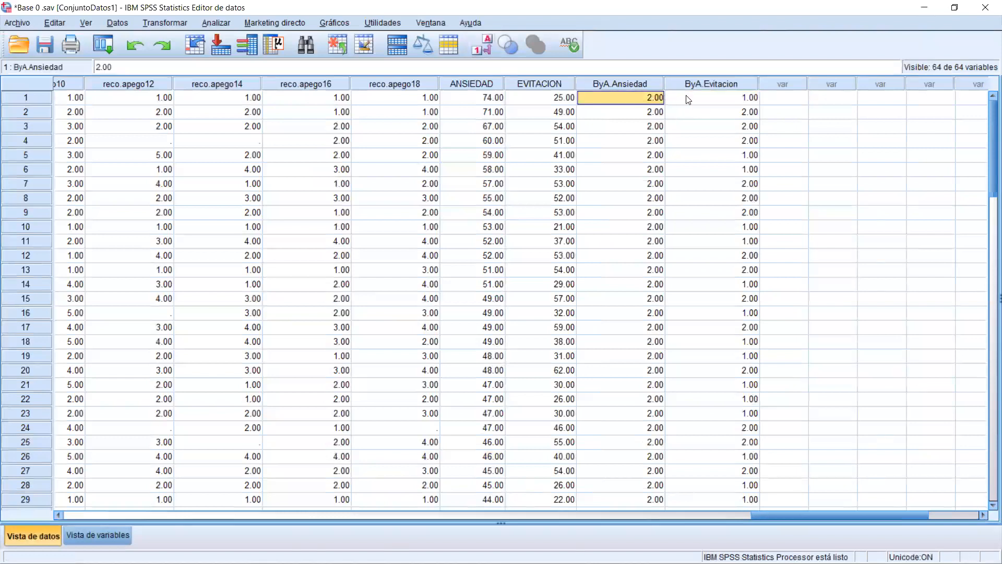
{"action": "left_click", "coordinate": [718, 99]}
{"action": "key", "text": "Tab"}
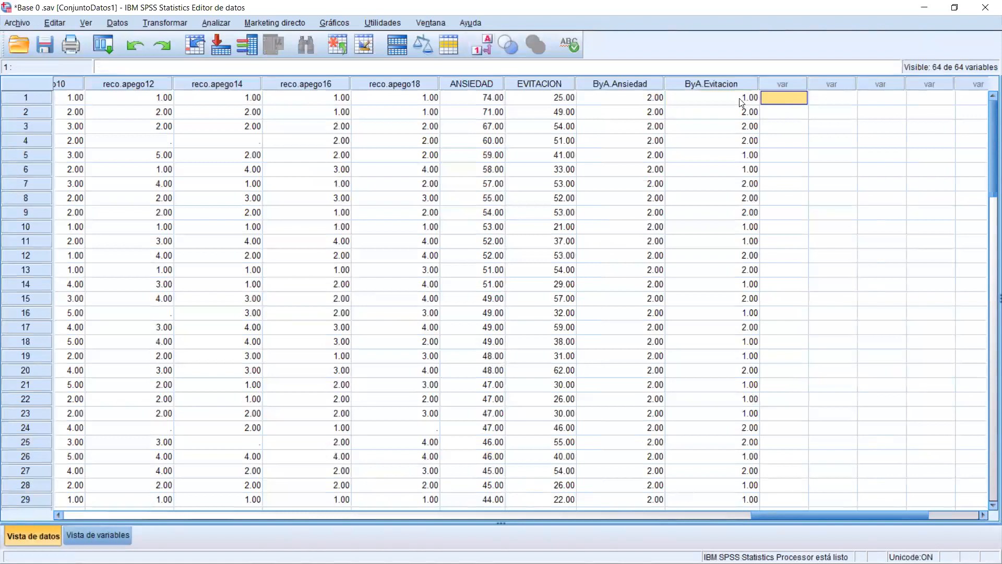
Check which ByA.Ansiedad and ByA.Evitacion code combinations cases 2 and 41 have to derive their attachment style.
{"action": "left_click", "coordinate": [638, 115]}
{"action": "left_click", "coordinate": [752, 114]}
{"action": "left_click", "coordinate": [786, 115]}
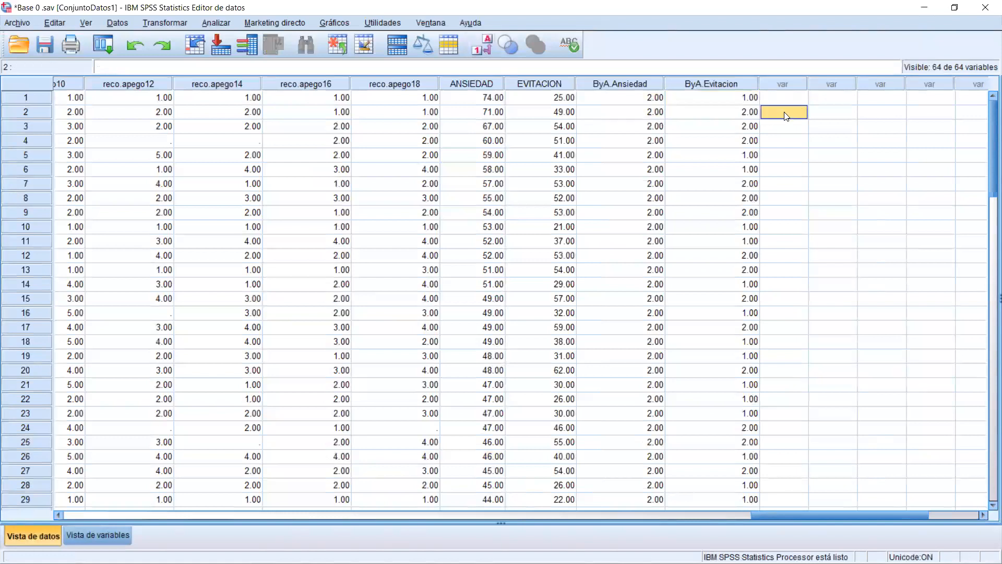
{"action": "scroll", "coordinate": [642, 261], "scroll_direction": "down", "scroll_amount": 6}
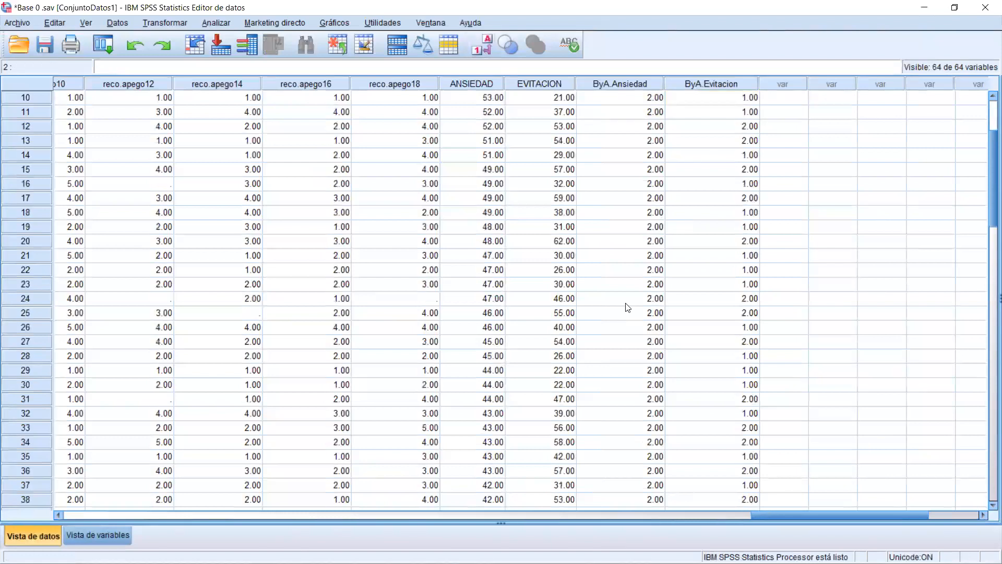
{"action": "scroll", "coordinate": [634, 350], "scroll_direction": "down", "scroll_amount": 2}
{"action": "left_click", "coordinate": [742, 328]}
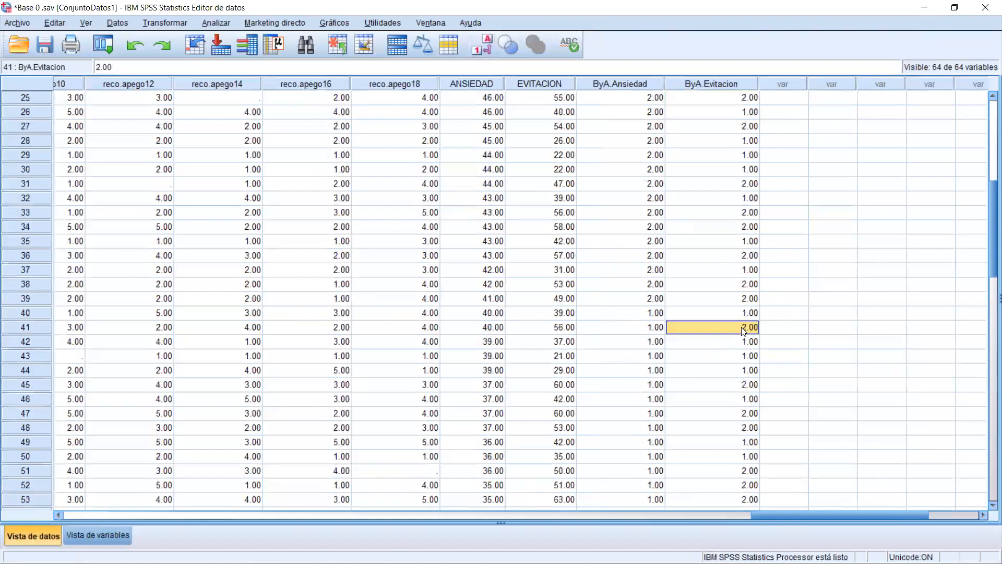
{"action": "left_click", "coordinate": [777, 327]}
{"action": "scroll", "coordinate": [779, 304], "scroll_direction": "up", "scroll_amount": 8}
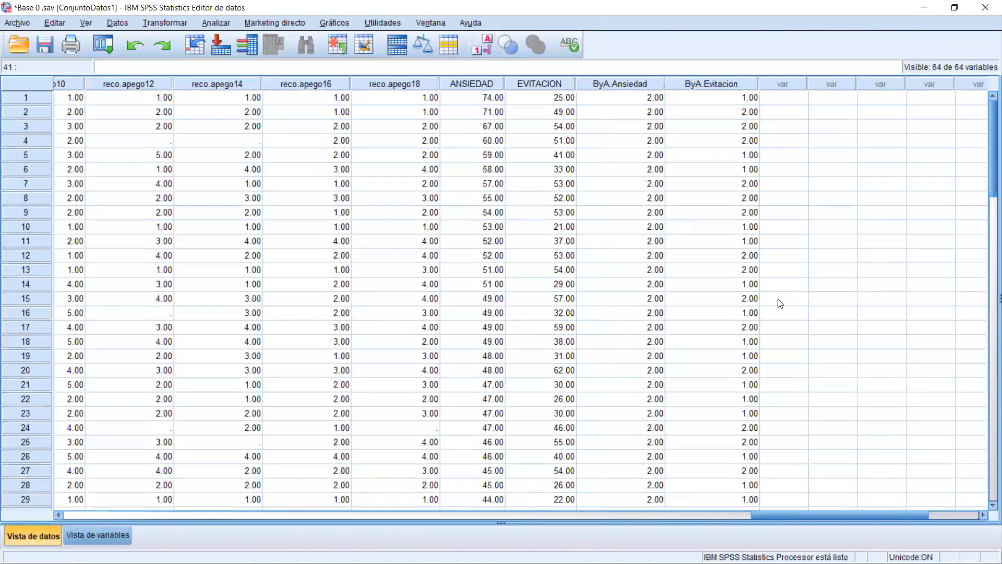
In the syntax editor, move the four apego IF statements and their EXECUTE from the beginning to below the EVITACION recode.
{"action": "left_click", "coordinate": [924, 6]}
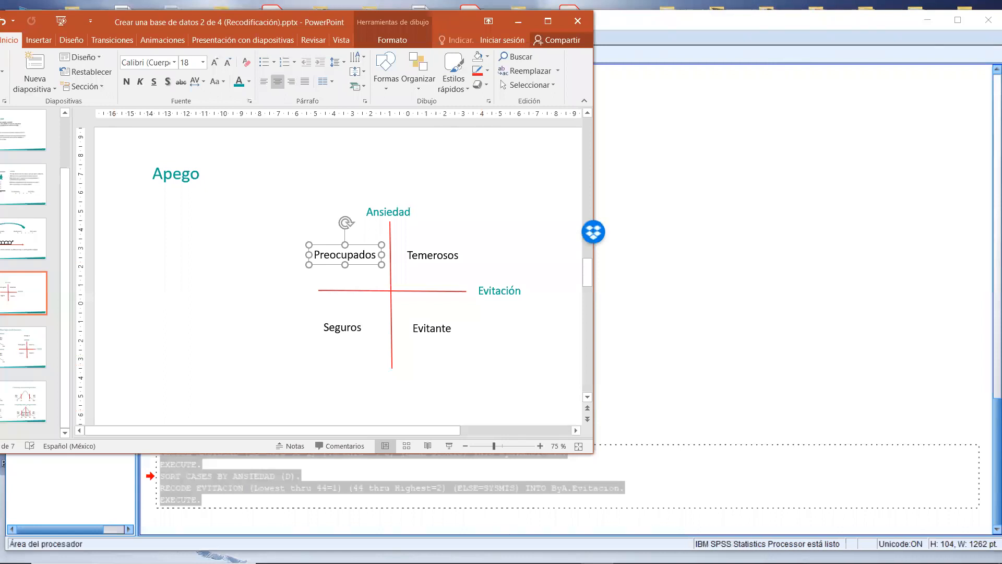
{"action": "key", "text": "alt+Tab"}
{"action": "key", "text": "alt+Tab"}
{"action": "key", "text": "alt+Tab"}
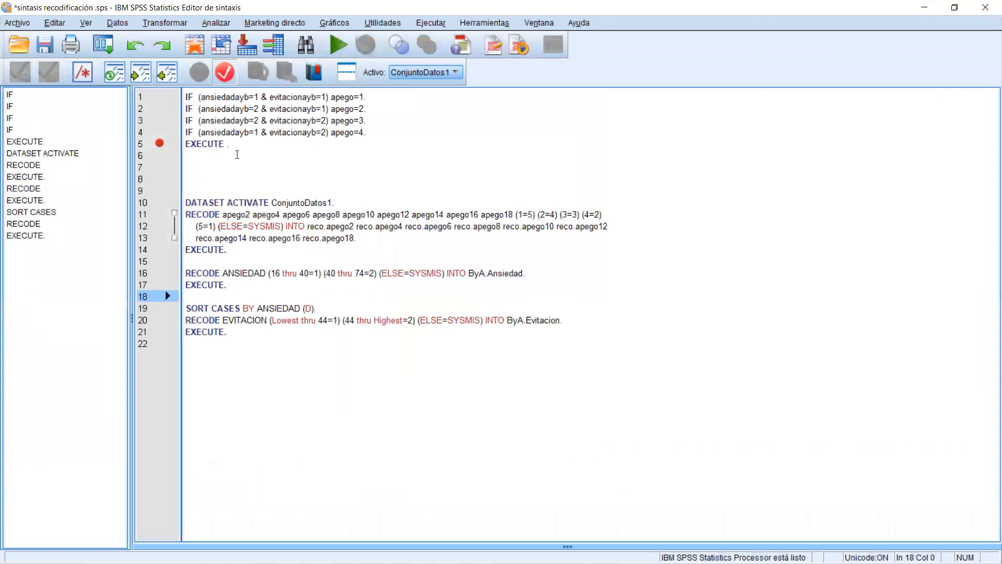
{"action": "left_click_drag", "start_coordinate": [237, 154], "coordinate": [185, 96]}
{"action": "key", "text": "ctrl+c"}
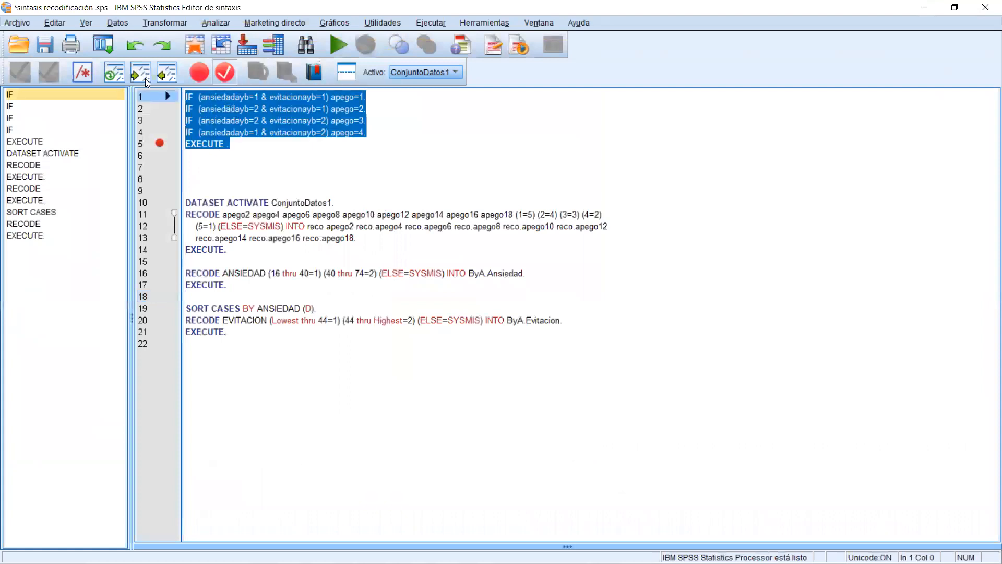
{"action": "key", "text": "Delete"}
{"action": "left_click", "coordinate": [256, 313]}
{"action": "key", "text": "Return"}
{"action": "key", "text": "Return"}
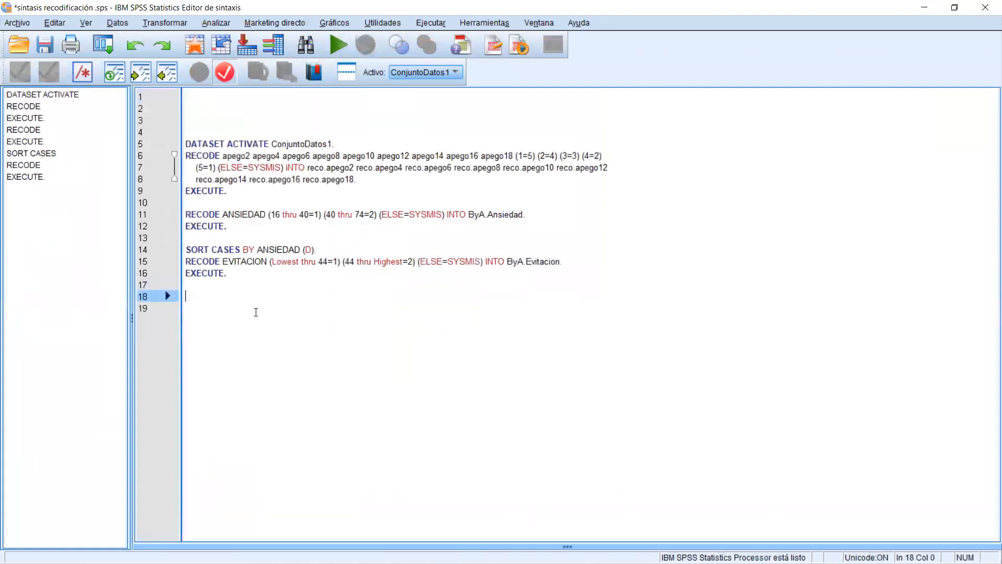
{"action": "key", "text": "ctrl+v"}
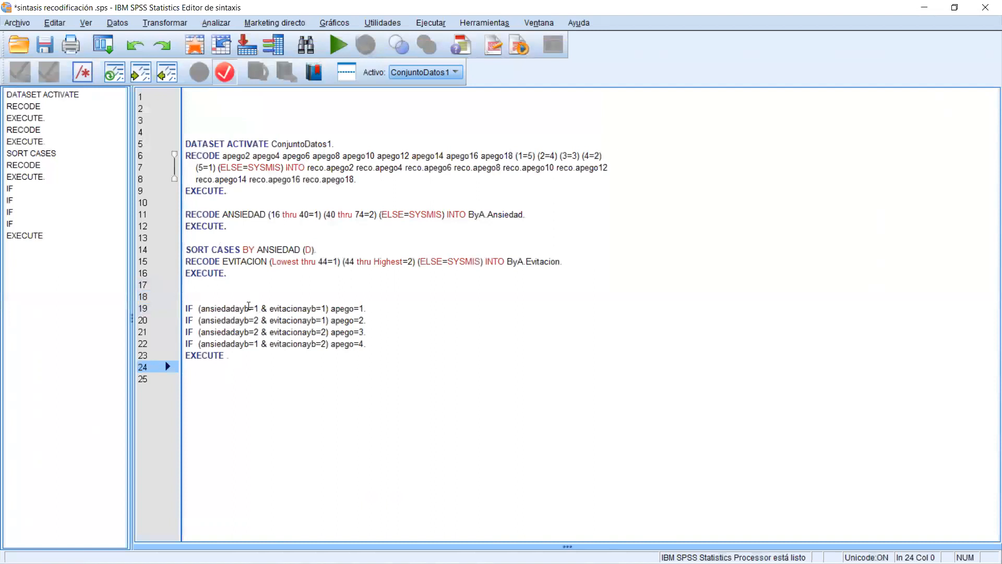
Review the anxiety and avoidance conditions of the four IF statements and the apego codes they assign.
{"action": "double_click", "coordinate": [257, 308]}
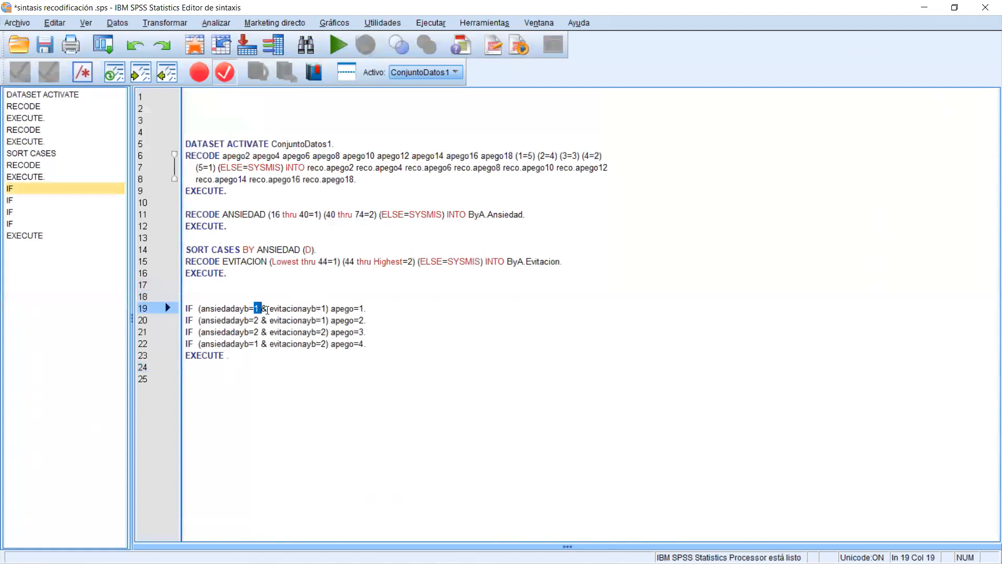
{"action": "left_click", "coordinate": [249, 308]}
{"action": "left_click", "coordinate": [322, 308]}
{"action": "left_click_drag", "start_coordinate": [235, 319], "coordinate": [327, 320]}
{"action": "left_click_drag", "start_coordinate": [254, 332], "coordinate": [240, 340]}
{"action": "left_click", "coordinate": [299, 332]}
{"action": "left_click_drag", "start_coordinate": [302, 332], "coordinate": [321, 332]}
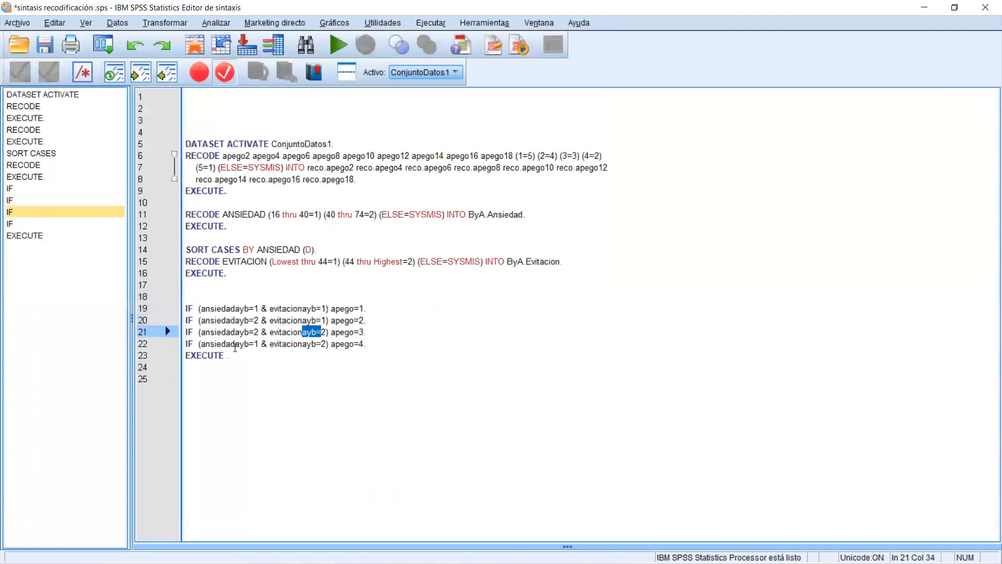
{"action": "left_click_drag", "start_coordinate": [244, 350], "coordinate": [240, 346]}
{"action": "left_click", "coordinate": [306, 345]}
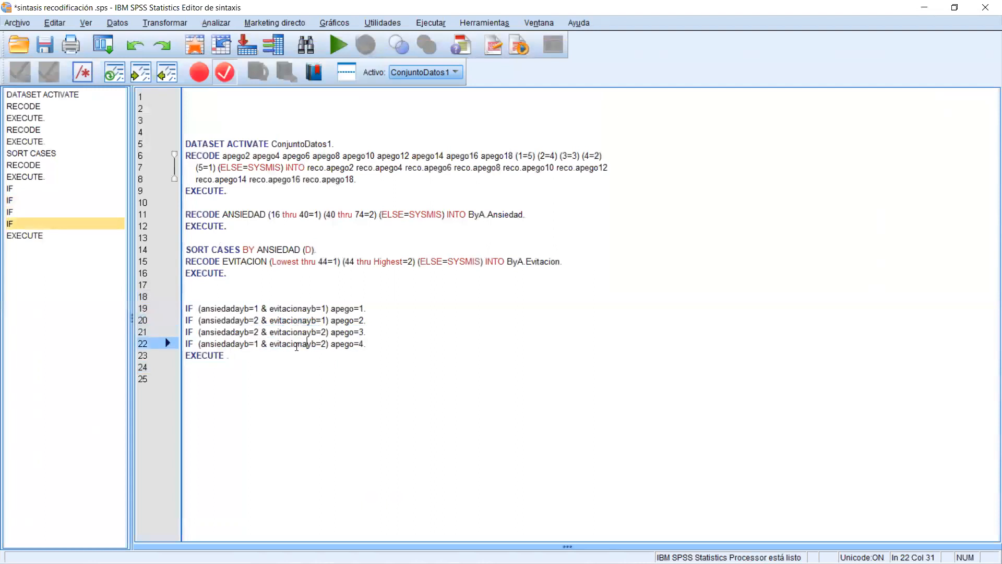
{"action": "left_click_drag", "start_coordinate": [240, 308], "coordinate": [342, 362]}
{"action": "left_click", "coordinate": [342, 362]}
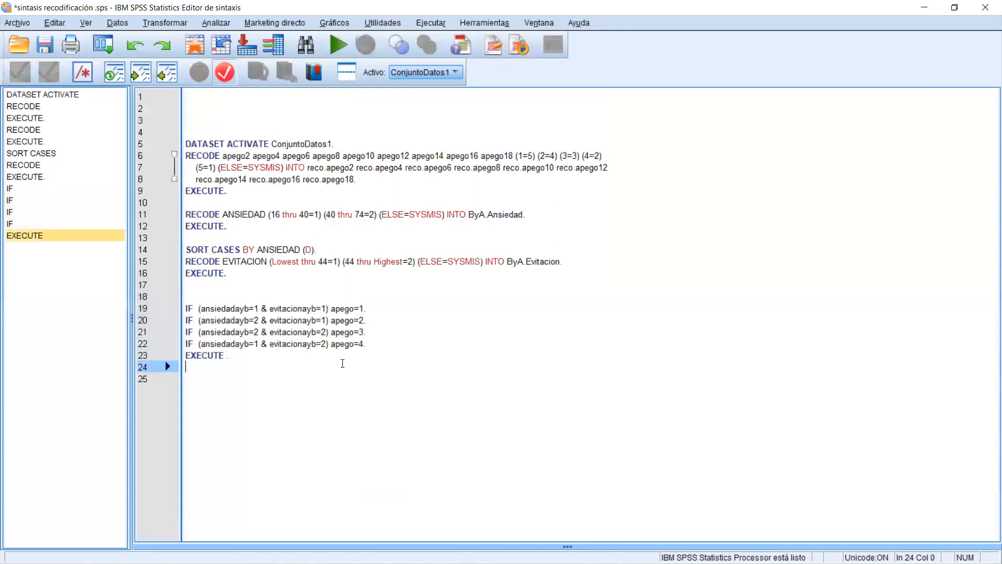
{"action": "left_click_drag", "start_coordinate": [366, 309], "coordinate": [367, 344]}
{"action": "left_click", "coordinate": [353, 368]}
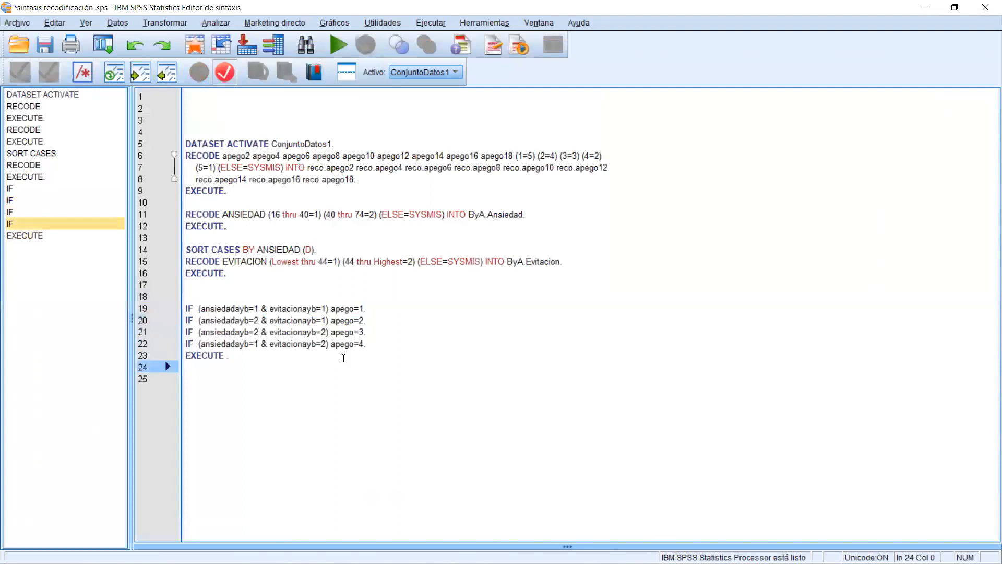
Relate each IF statement's anxiety and avoidance combination to its apego code from 1 to 4.
{"action": "left_click", "coordinate": [274, 308]}
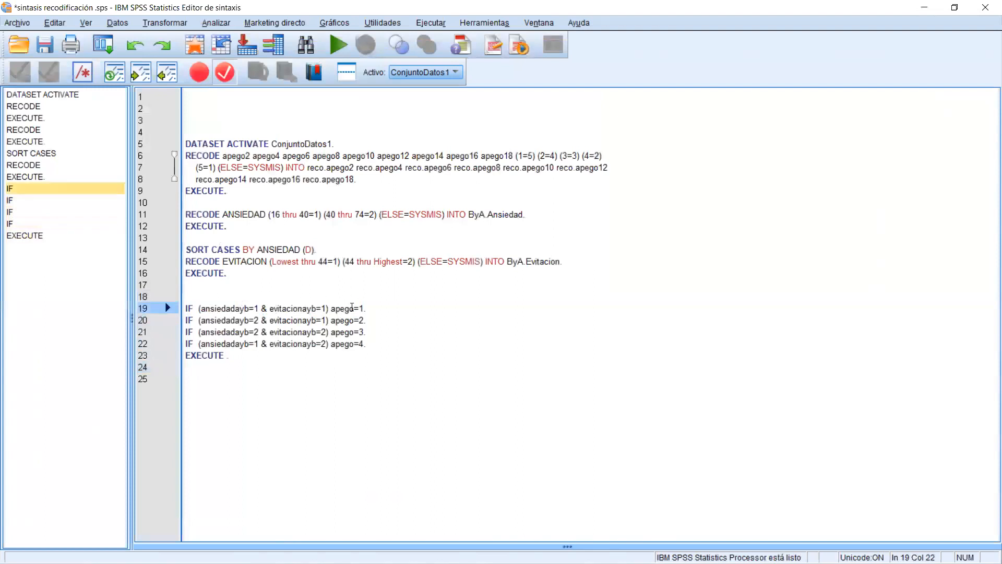
{"action": "left_click_drag", "start_coordinate": [354, 308], "coordinate": [368, 309]}
{"action": "left_click", "coordinate": [368, 309]}
{"action": "left_click", "coordinate": [316, 332]}
{"action": "left_click_drag", "start_coordinate": [359, 332], "coordinate": [367, 332]}
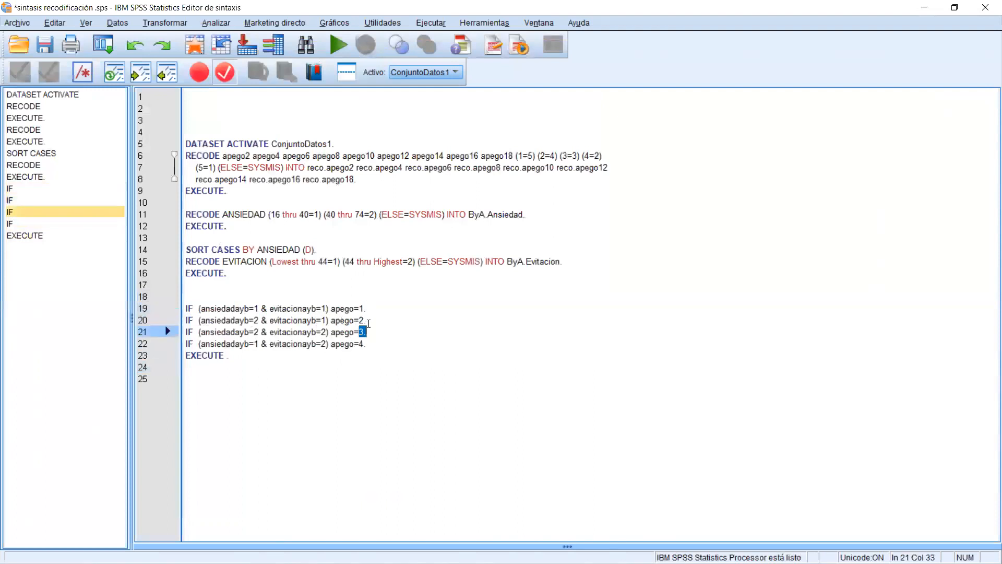
{"action": "key", "text": "shift+Left"}
{"action": "left_click", "coordinate": [249, 344]}
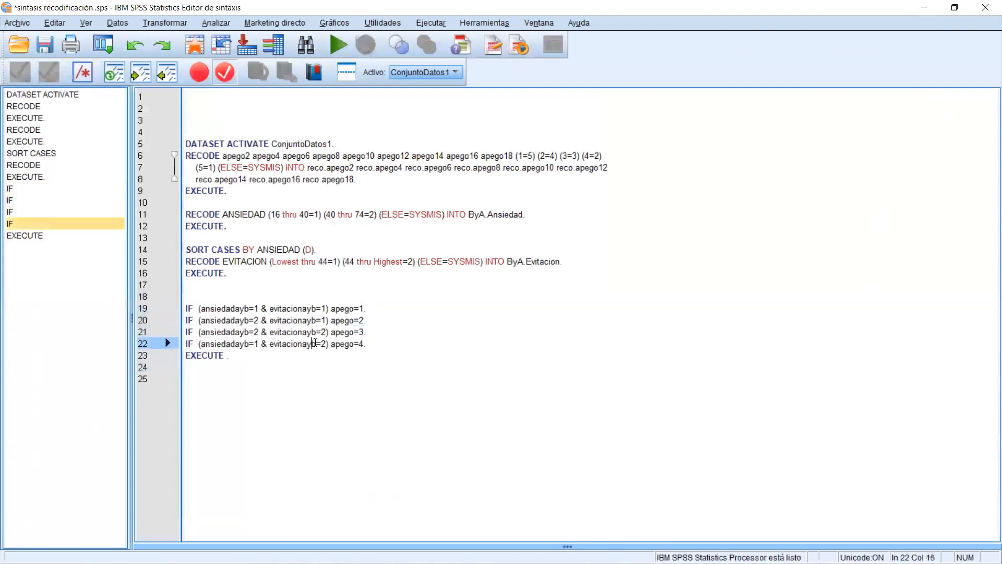
{"action": "left_click_drag", "start_coordinate": [349, 344], "coordinate": [364, 343]}
{"action": "left_click", "coordinate": [371, 308]}
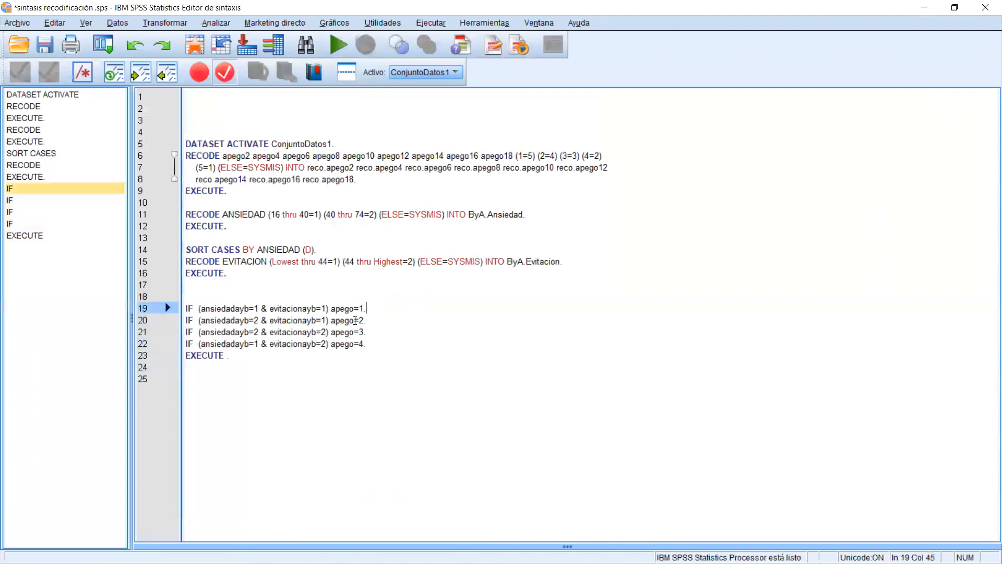
{"action": "left_click", "coordinate": [365, 321]}
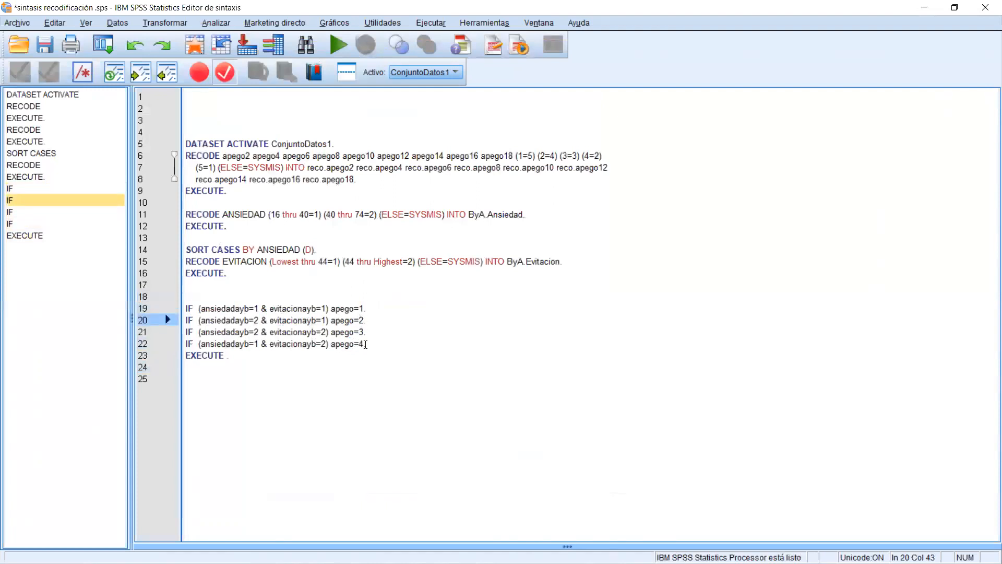
{"action": "left_click", "coordinate": [368, 344]}
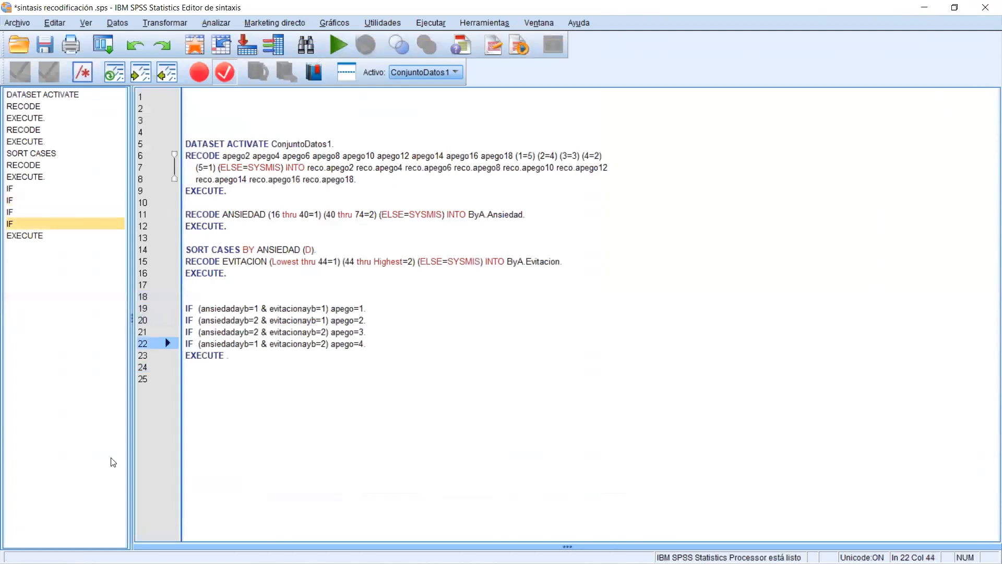
Rename the variable ByA.Ansiedad to ansiedadayb, matching the anxiety variable name used in the IF statements.
{"action": "left_click_drag", "start_coordinate": [248, 306], "coordinate": [200, 308]}
{"action": "left_click_drag", "start_coordinate": [316, 308], "coordinate": [202, 308]}
{"action": "left_click", "coordinate": [221, 308]}
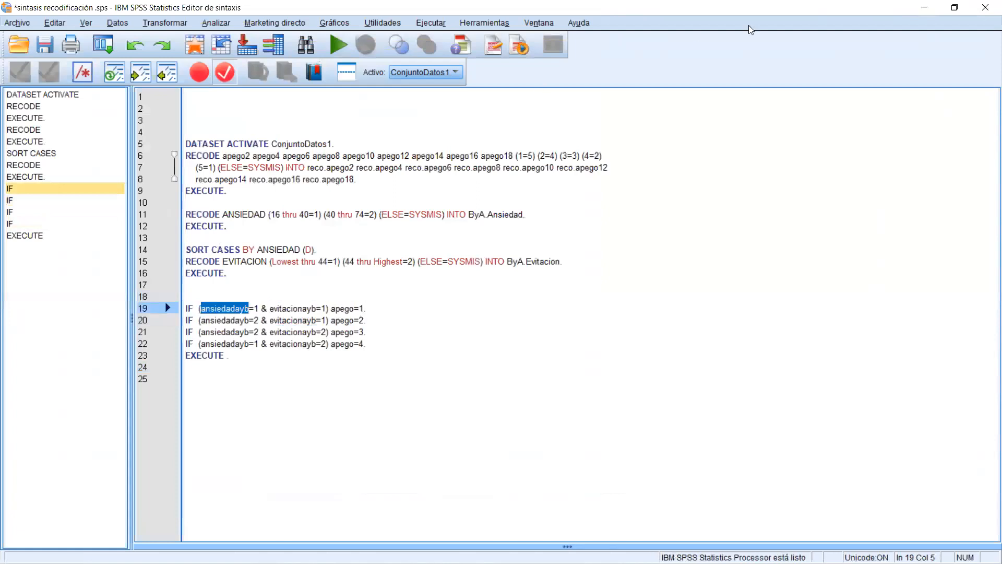
{"action": "double_click", "coordinate": [757, 9]}
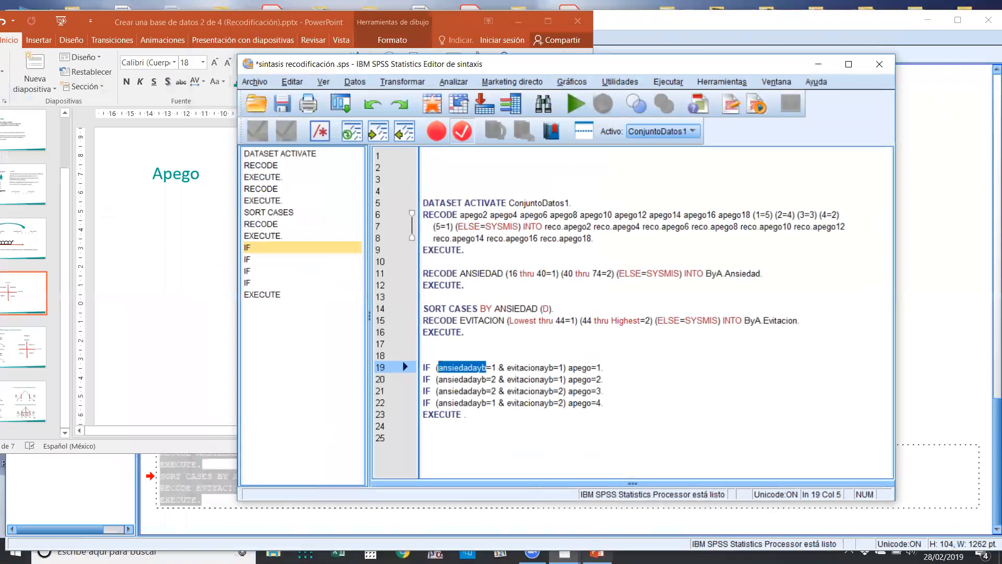
{"action": "mouse_move", "coordinate": [565, 554]}
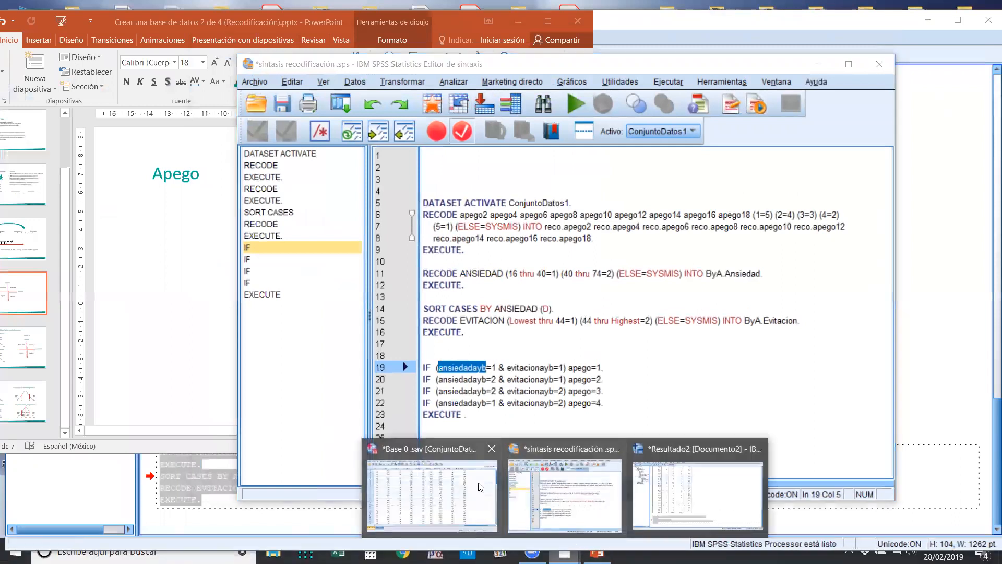
{"action": "left_click", "coordinate": [432, 496]}
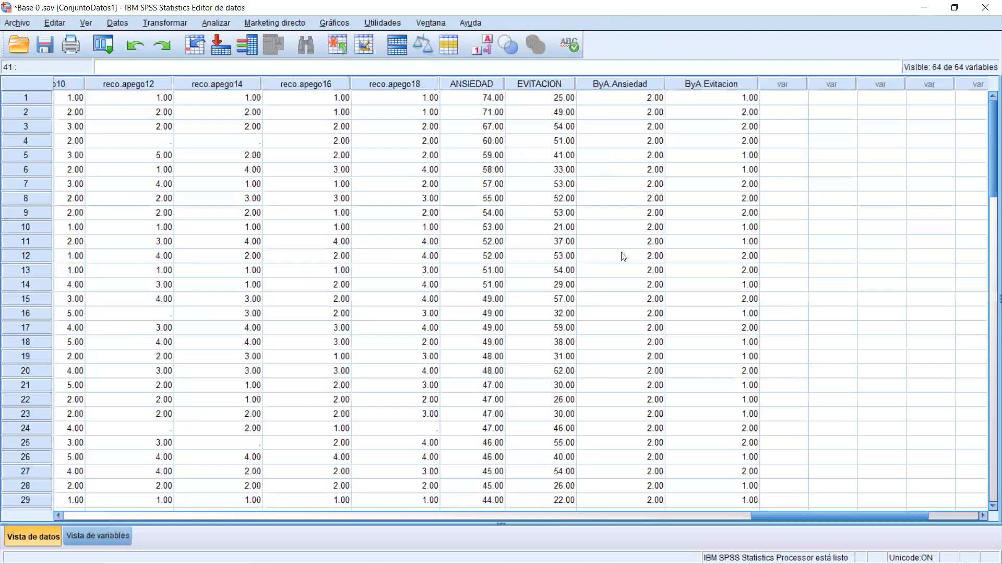
{"action": "left_click", "coordinate": [102, 538]}
{"action": "left_click", "coordinate": [84, 369]}
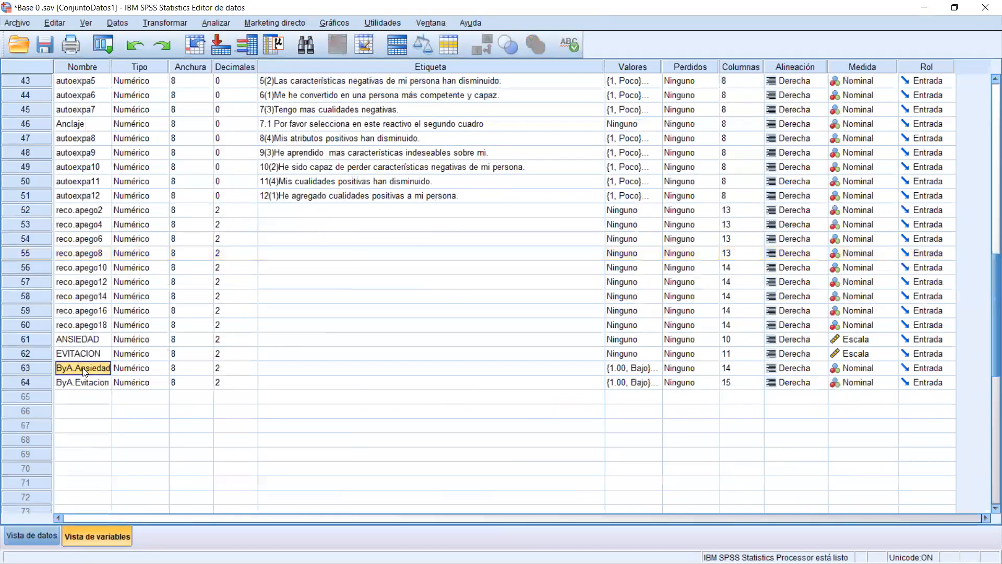
{"action": "type", "text": "ansiedadayb"}
In all four IF statements of the syntax, replace evitacionayb with the dataset's variable name ByA.Evitacion.
{"action": "left_click", "coordinate": [79, 384]}
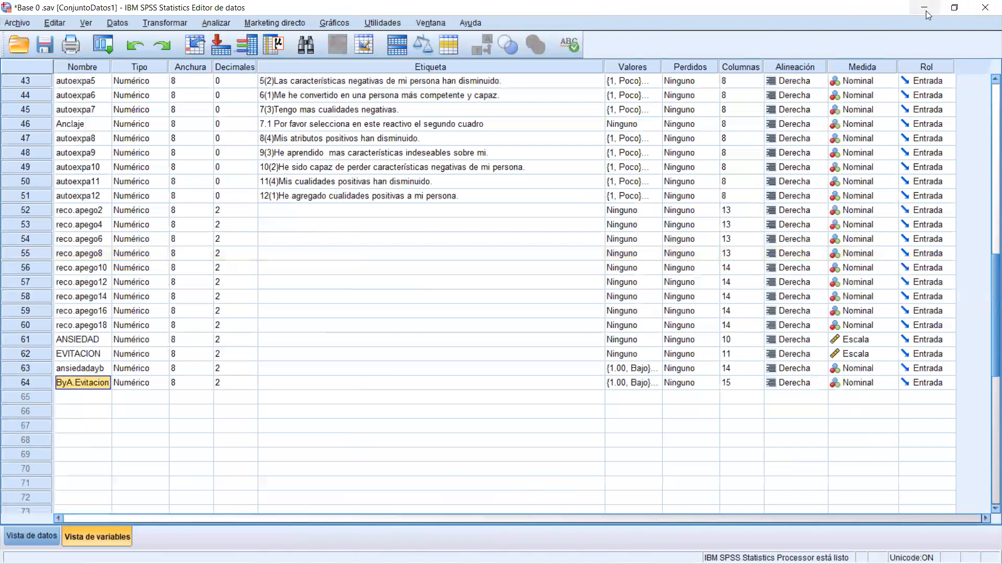
{"action": "key", "text": "alt+Tab"}
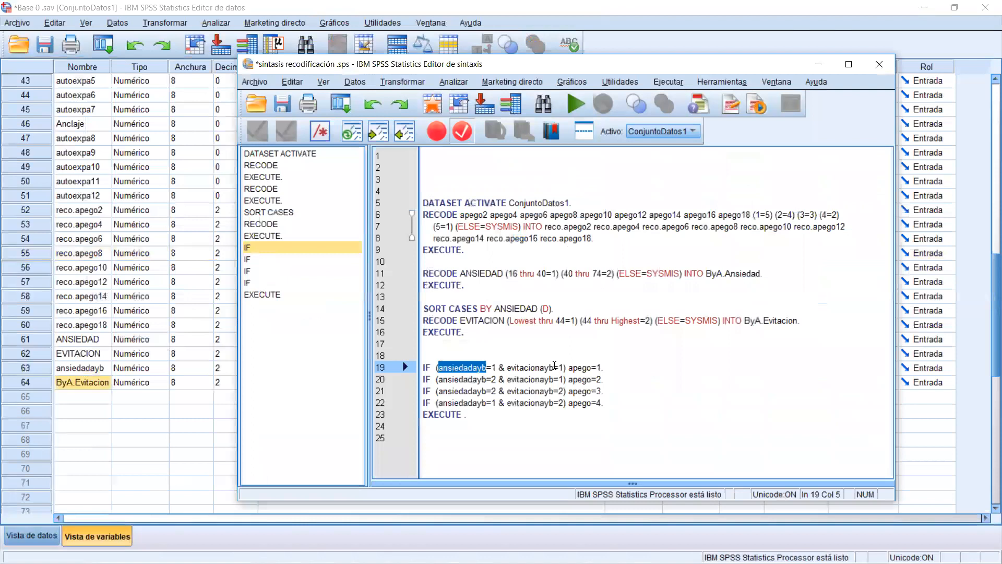
{"action": "left_click_drag", "start_coordinate": [554, 367], "coordinate": [506, 380]}
{"action": "type", "text": "ByA.Evitacion"}
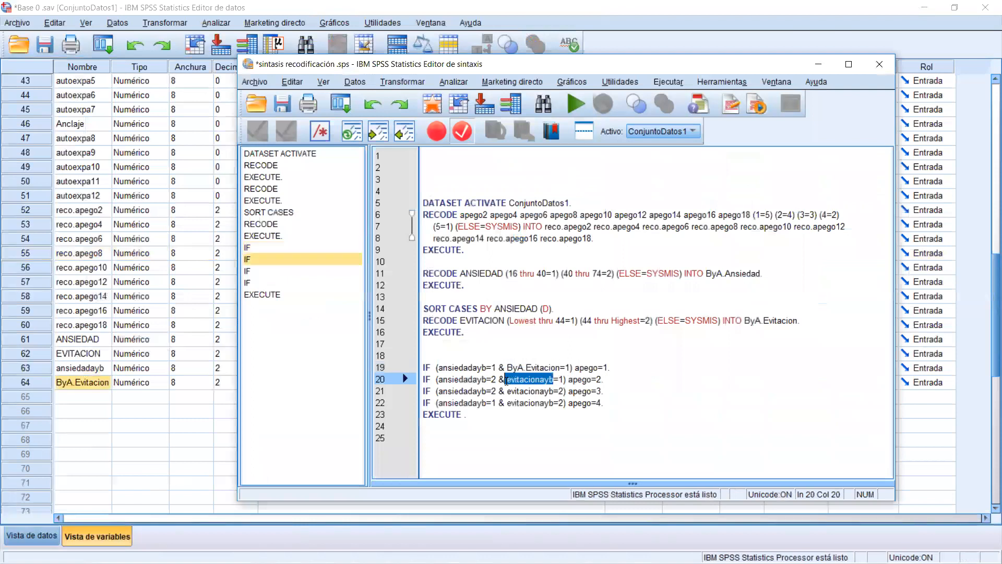
{"action": "type", "text": "ByA.Evitacion"}
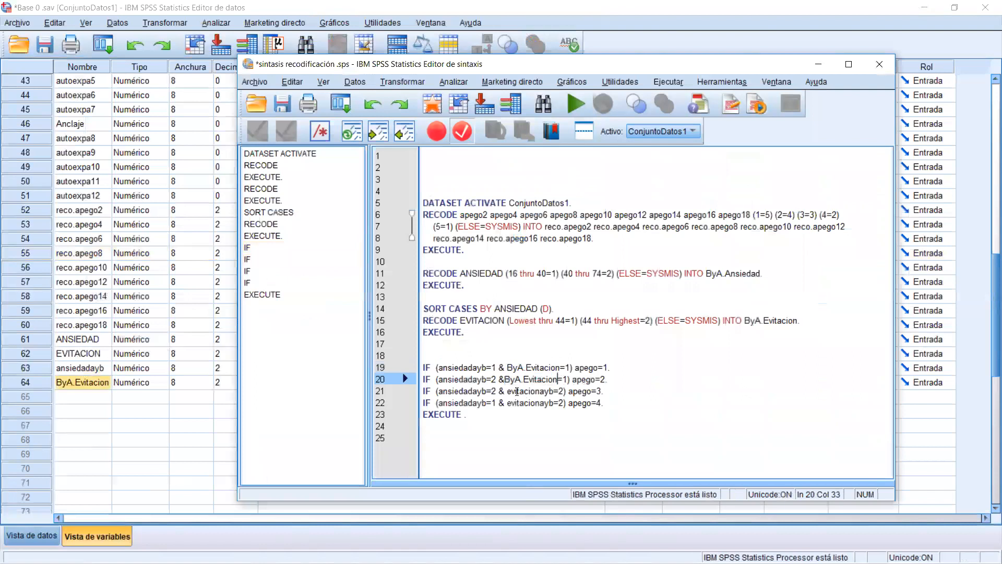
{"action": "left_click", "coordinate": [500, 379]}
{"action": "key", "text": "BackSpace"}
{"action": "key", "text": "Right"}
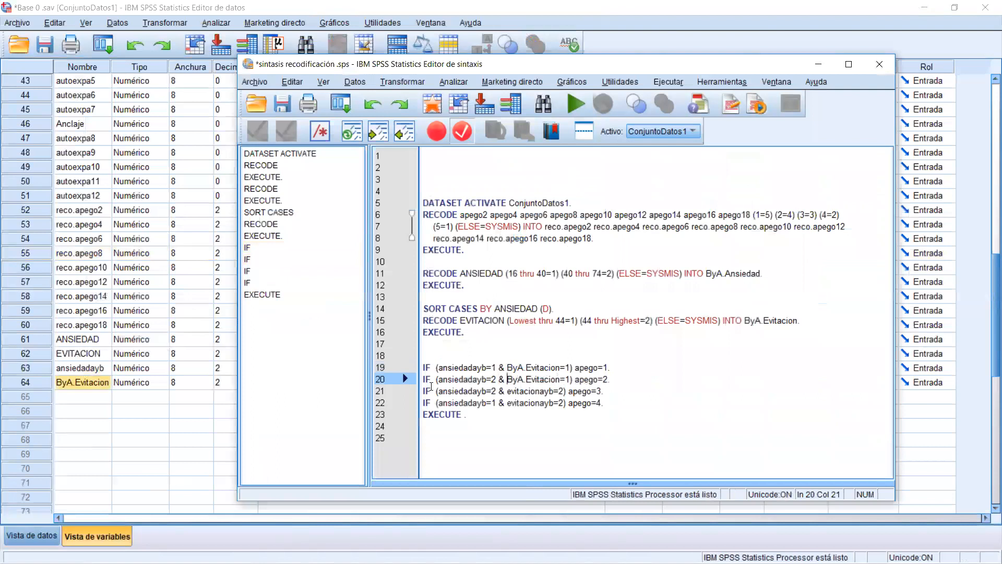
{"action": "left_click_drag", "start_coordinate": [554, 391], "coordinate": [507, 403]}
{"action": "type", "text": "ByA.Evitacion"}
{"action": "type", "text": "ByA.Evitacion"}
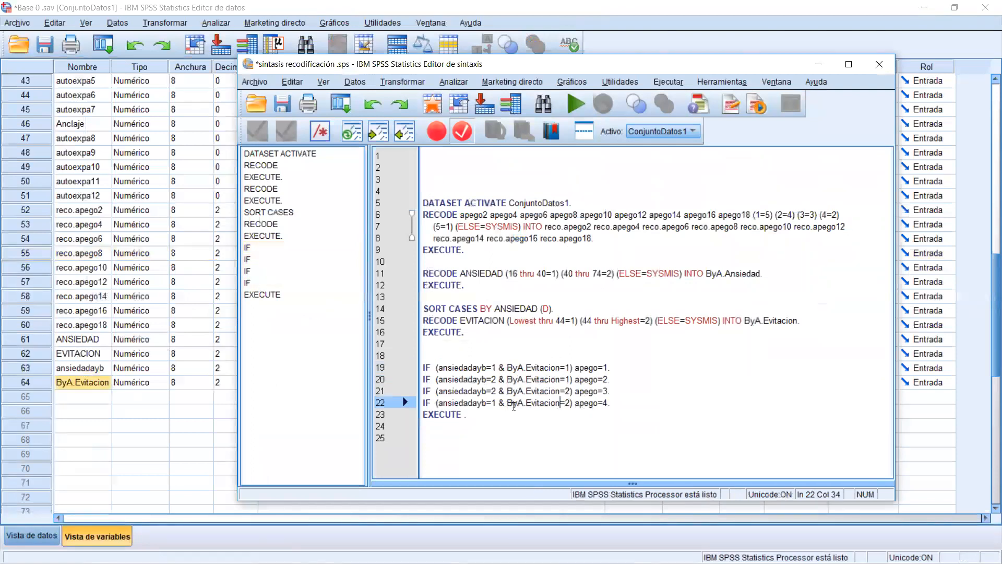
Run the four apego IF statements together with their EXECUTE, and put the output viewer away.
{"action": "left_click", "coordinate": [545, 414]}
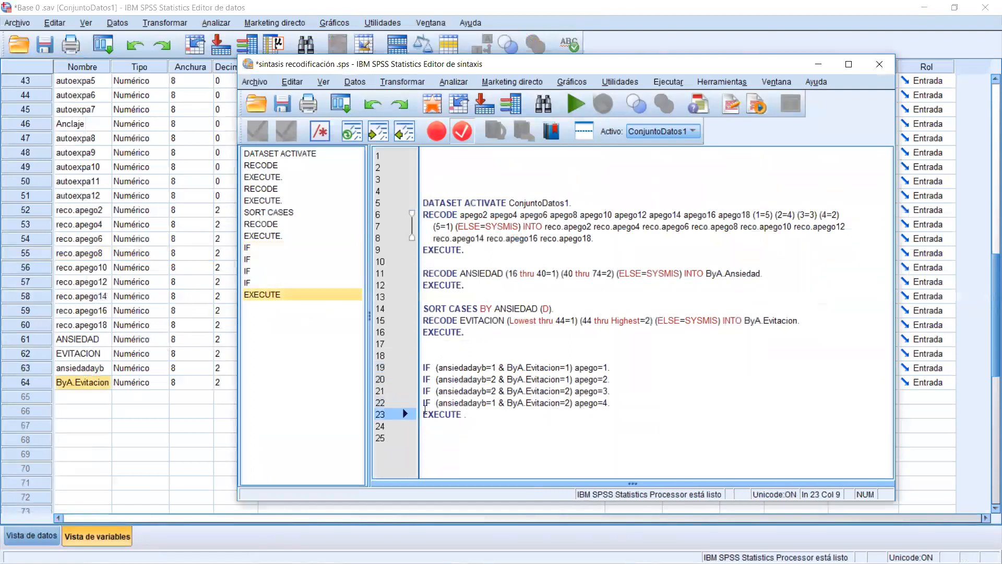
{"action": "left_click_drag", "start_coordinate": [475, 432], "coordinate": [423, 368]}
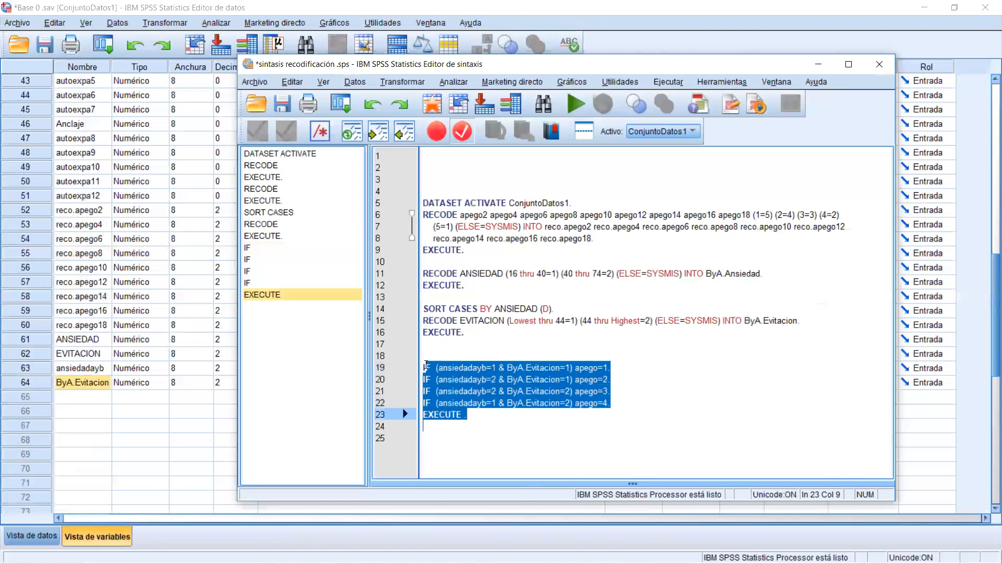
{"action": "left_click", "coordinate": [571, 104]}
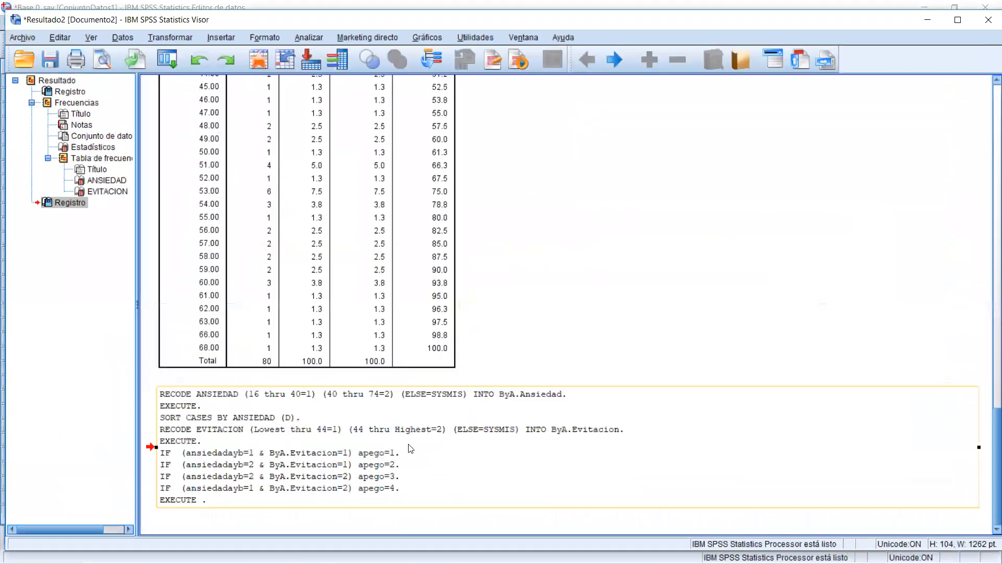
{"action": "left_click", "coordinate": [928, 20]}
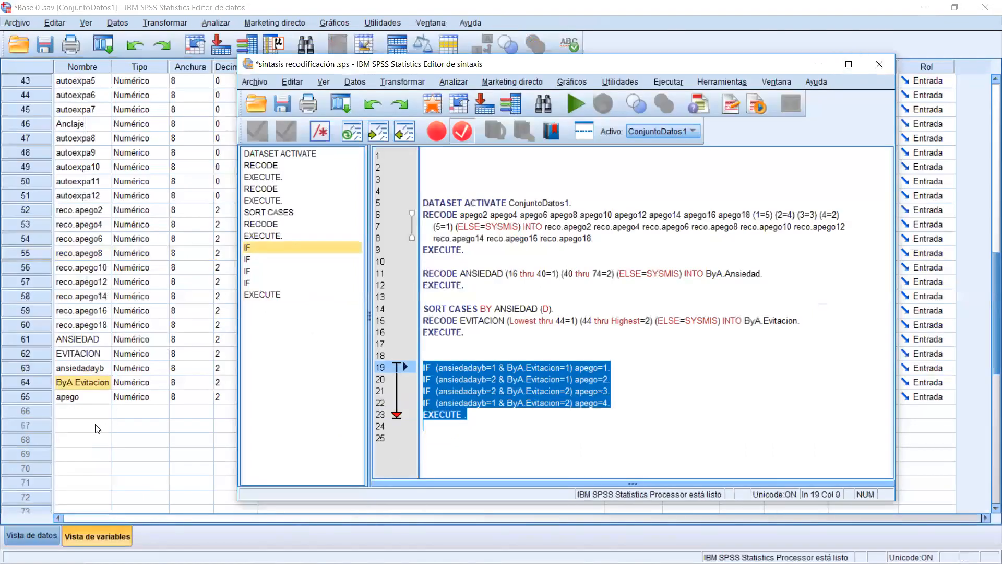
Check the new apego variable's definition and compare its case values with ansiedadayb and ByA.Evitacion.
{"action": "left_click", "coordinate": [82, 426]}
{"action": "left_click", "coordinate": [28, 397]}
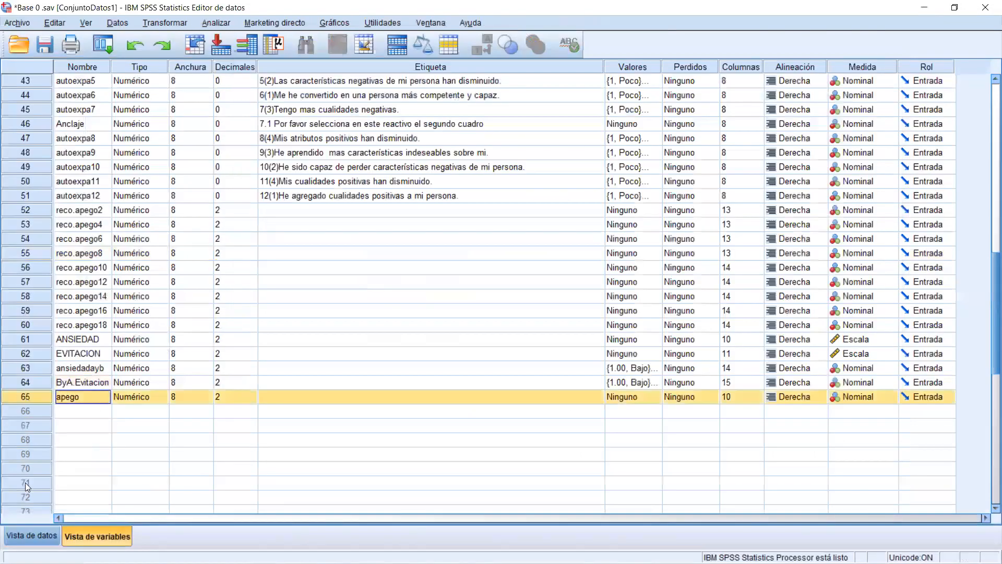
{"action": "left_click", "coordinate": [43, 533]}
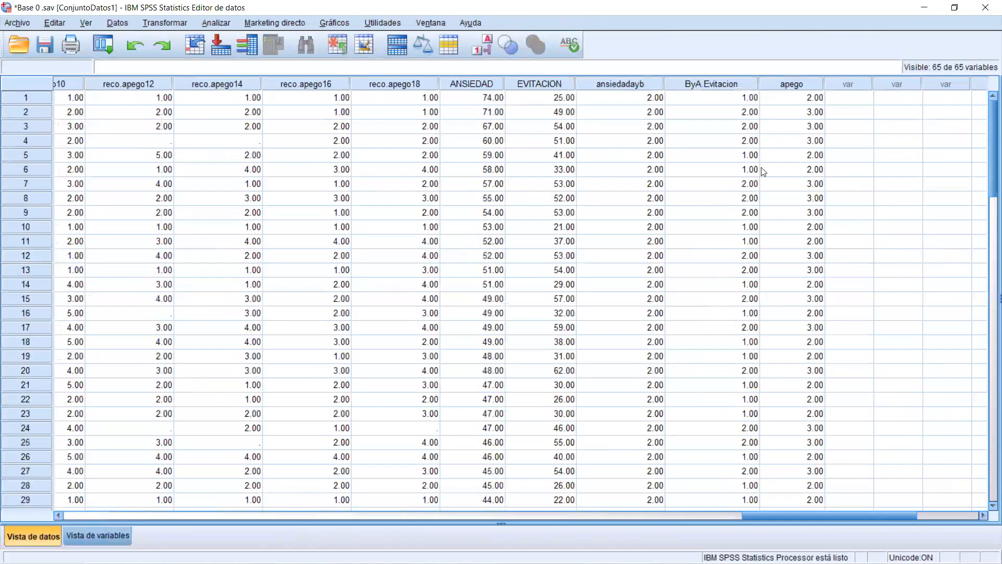
{"action": "left_click", "coordinate": [780, 155]}
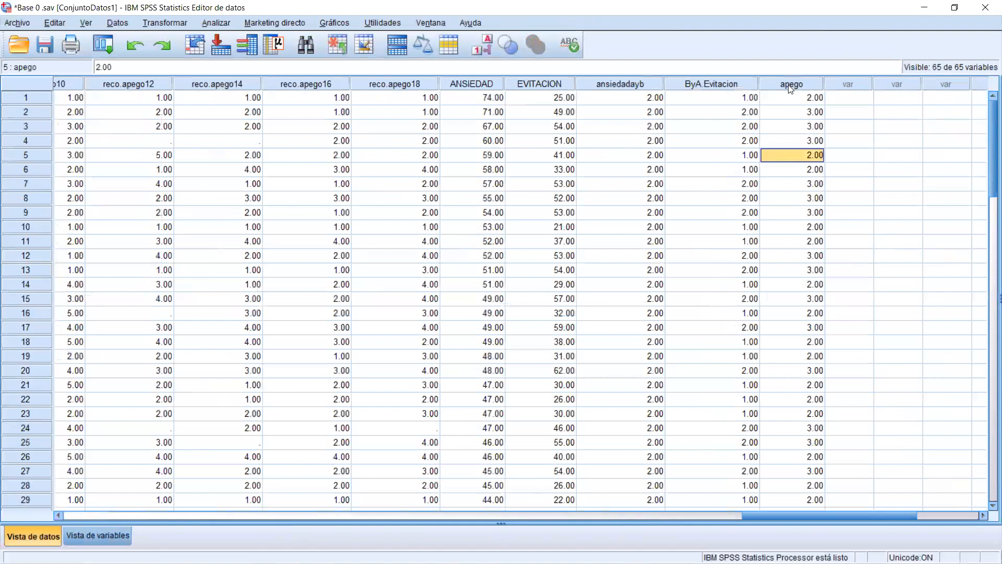
{"action": "left_click_drag", "start_coordinate": [622, 84], "coordinate": [685, 79]}
{"action": "left_click", "coordinate": [798, 97]}
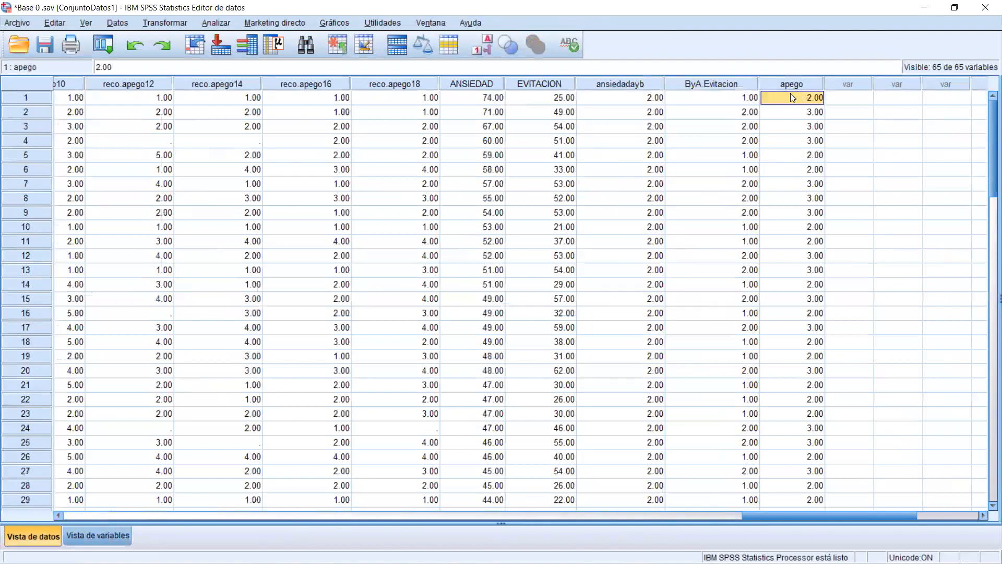
Add value labels to the apego variable: 1 = Seguras and 2 = Preocupadas.
{"action": "left_click", "coordinate": [104, 537]}
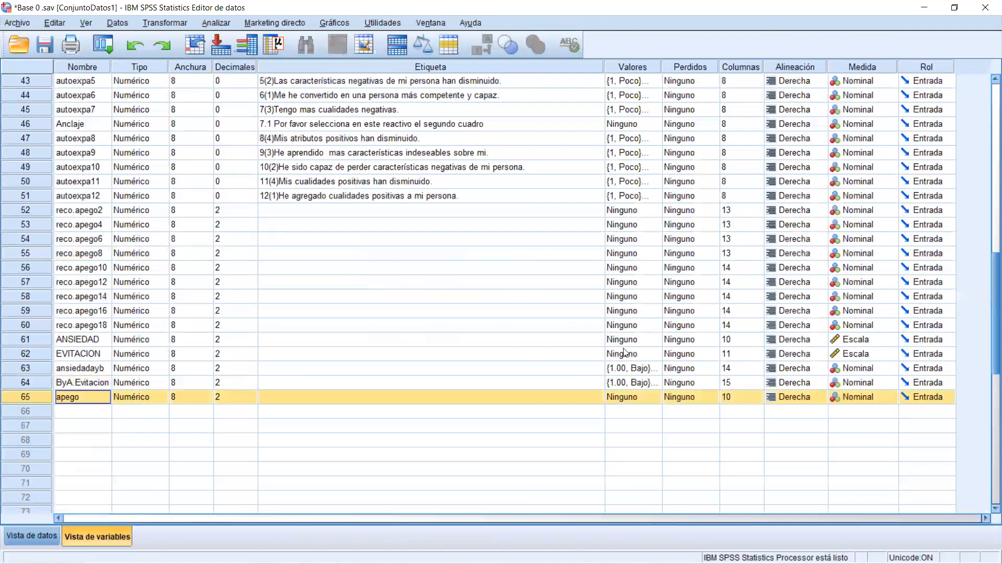
{"action": "left_click", "coordinate": [639, 398]}
{"action": "left_click", "coordinate": [655, 398]}
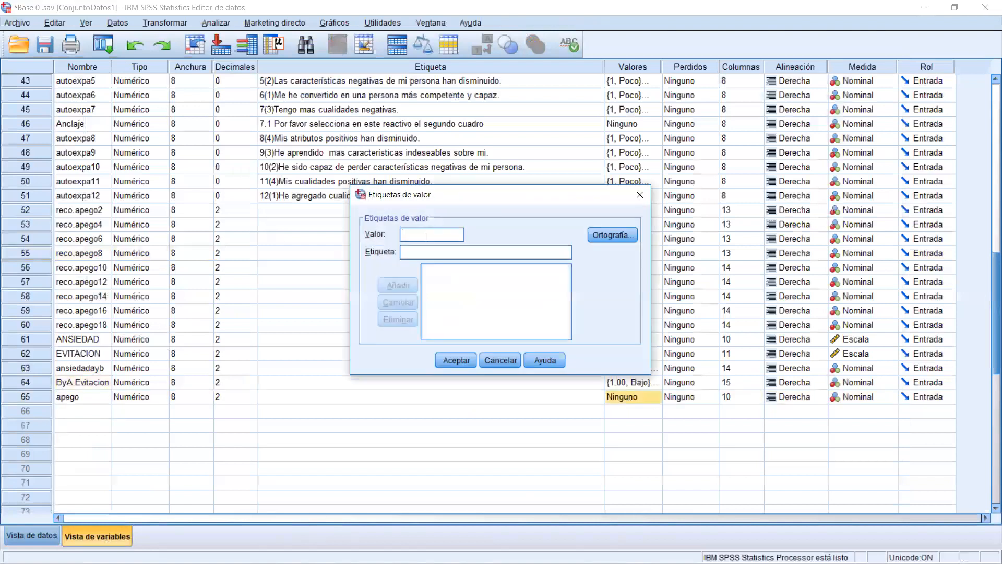
{"action": "type", "text": "1"}
{"action": "left_click", "coordinate": [417, 249]}
{"action": "type", "text": "Segeuras"}
{"action": "left_click", "coordinate": [411, 280]}
{"action": "type", "text": "2"}
{"action": "type", "text": "Pr"}
{"action": "type", "text": "eocupadas"}
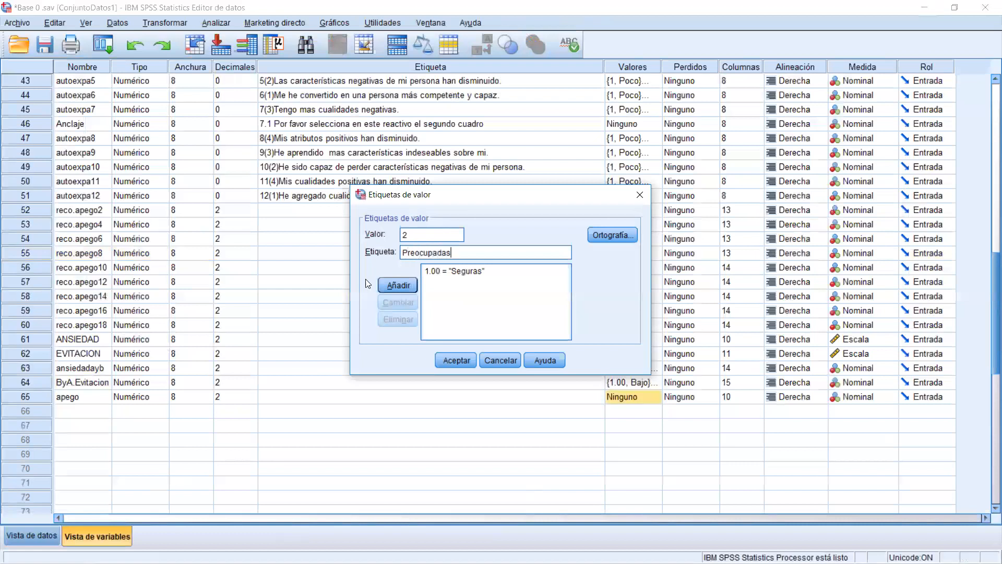
{"action": "left_click", "coordinate": [397, 285]}
Add the apego value labels 3 = Temerosas and 4 = Evitantes, and accept the label definitions.
{"action": "type", "text": "3"}
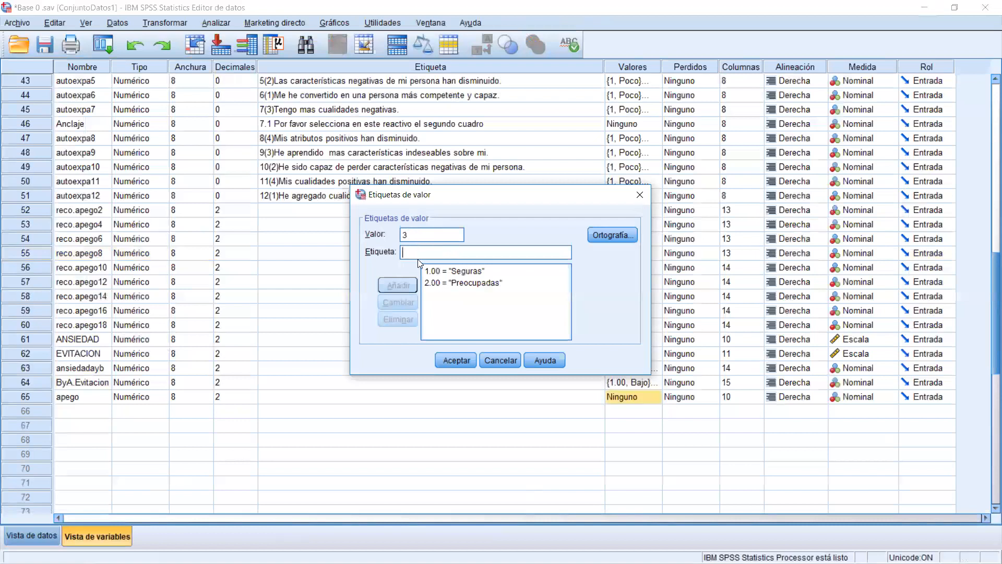
{"action": "type", "text": "te"}
{"action": "key", "text": "BackSpace"}
{"action": "key", "text": "BackSpace"}
{"action": "key", "text": "BackSpace"}
{"action": "key", "text": "BackSpace"}
{"action": "type", "text": "Temerosas"}
{"action": "left_click", "coordinate": [399, 285]}
{"action": "left_click", "coordinate": [405, 236]}
{"action": "type", "text": "4"}
{"action": "key", "text": "Tab"}
{"action": "type", "text": "Evitantes"}
{"action": "left_click", "coordinate": [394, 286]}
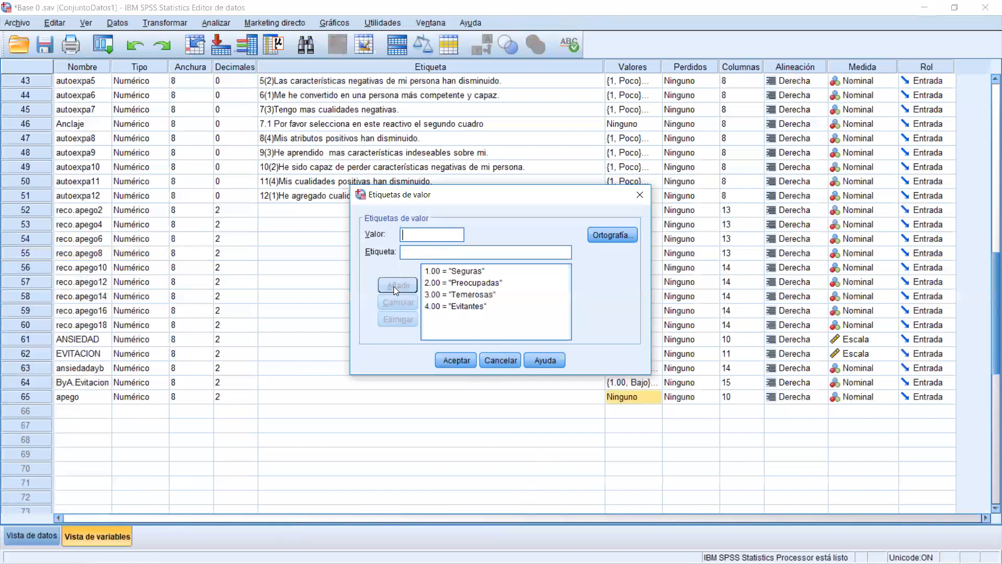
{"action": "left_click", "coordinate": [441, 360]}
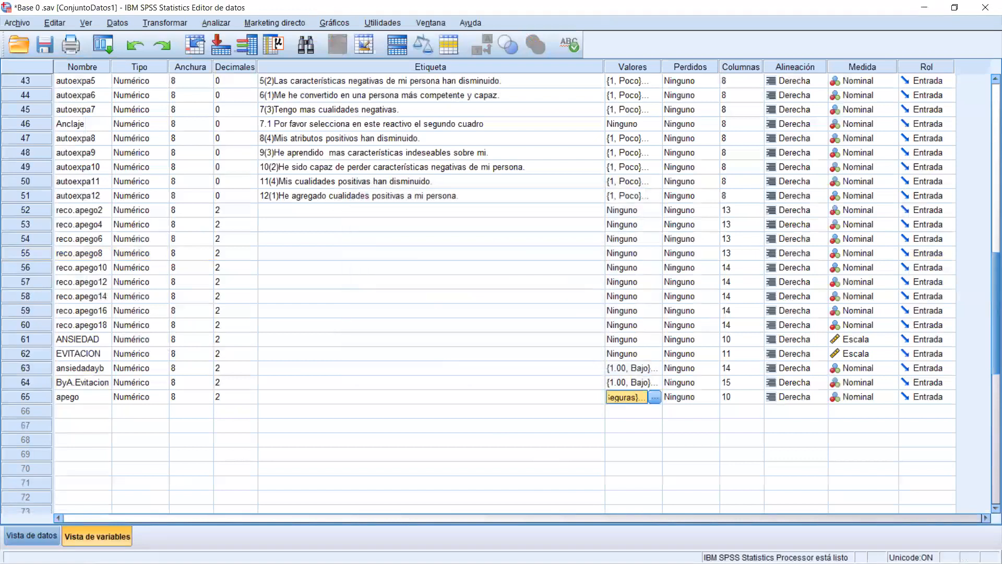
{"action": "left_click", "coordinate": [157, 443]}
{"action": "left_click", "coordinate": [162, 440]}
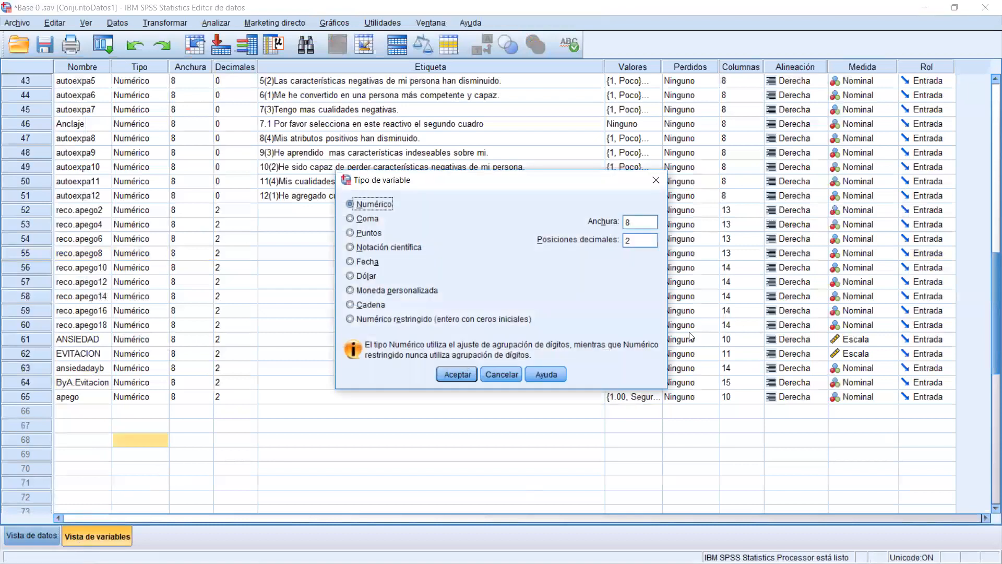
{"action": "left_click", "coordinate": [493, 371]}
Show value labels in place of numeric codes in the data view.
{"action": "left_click", "coordinate": [38, 538]}
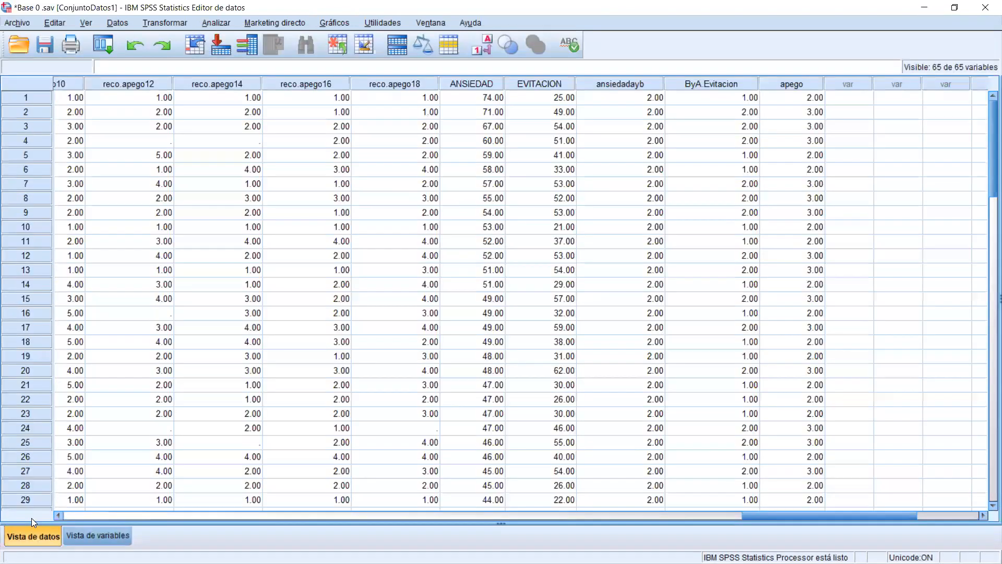
{"action": "left_click", "coordinate": [508, 45]}
{"action": "left_click", "coordinate": [589, 178]}
{"action": "left_click", "coordinate": [490, 45]}
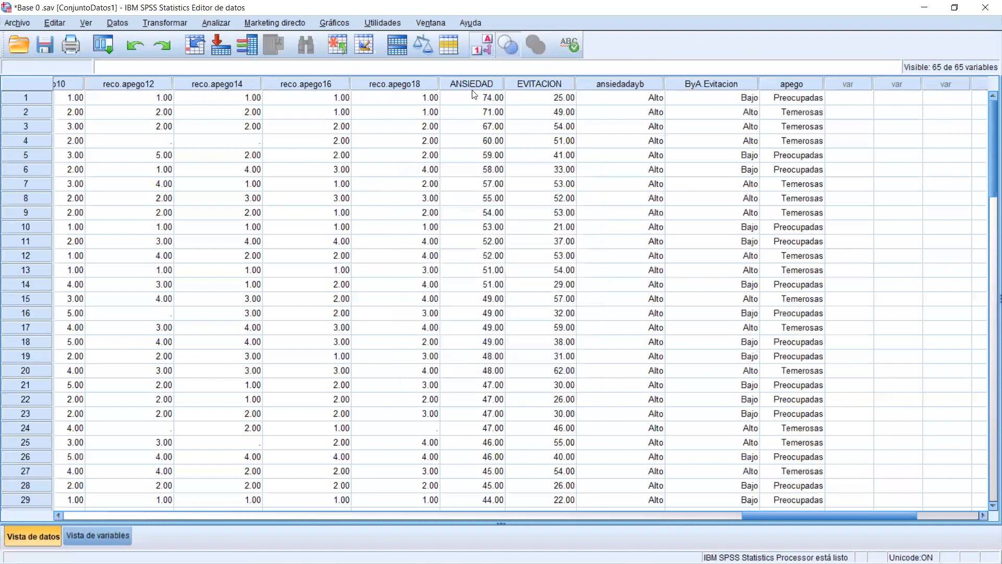
{"action": "left_click", "coordinate": [484, 48]}
{"action": "left_click", "coordinate": [485, 48]}
{"action": "left_click", "coordinate": [484, 48]}
{"action": "left_click", "coordinate": [484, 48]}
Look over the columns from apego33 through reco.apego18 and some case values of reco.apego12.
{"action": "left_click_drag", "start_coordinate": [310, 89], "coordinate": [657, 151]}
{"action": "left_click_drag", "start_coordinate": [535, 512], "coordinate": [794, 513]}
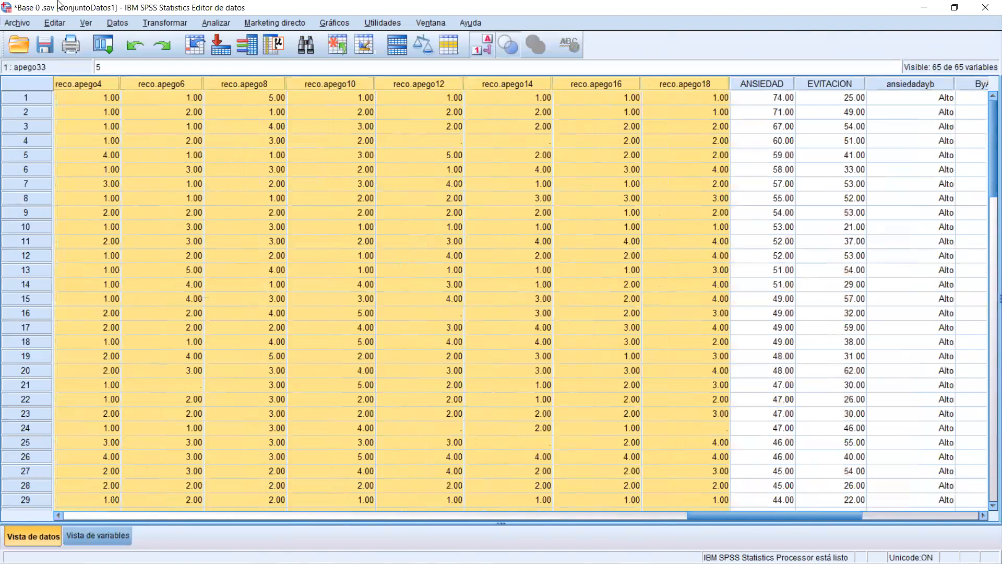
{"action": "left_click", "coordinate": [444, 159]}
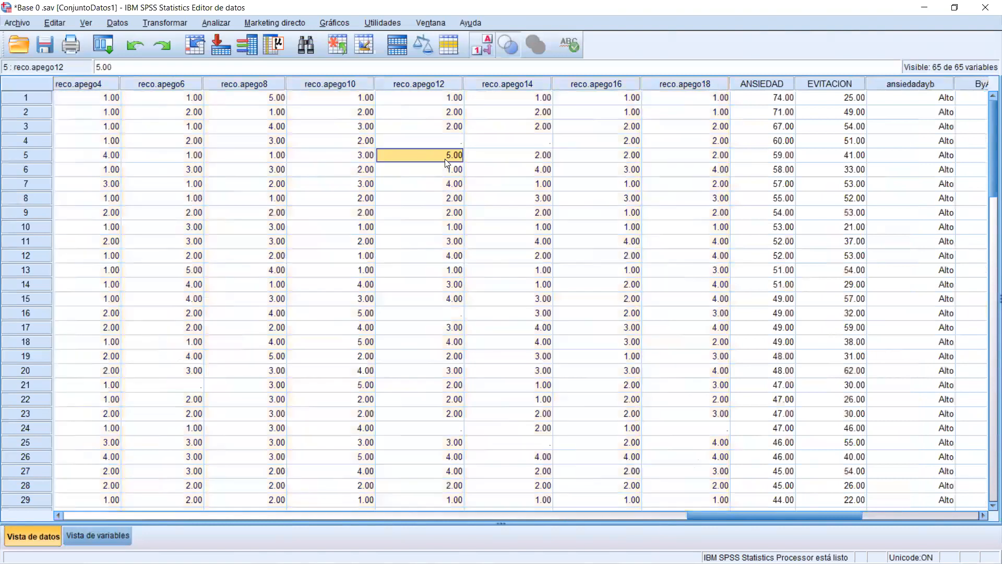
{"action": "left_click", "coordinate": [454, 99]}
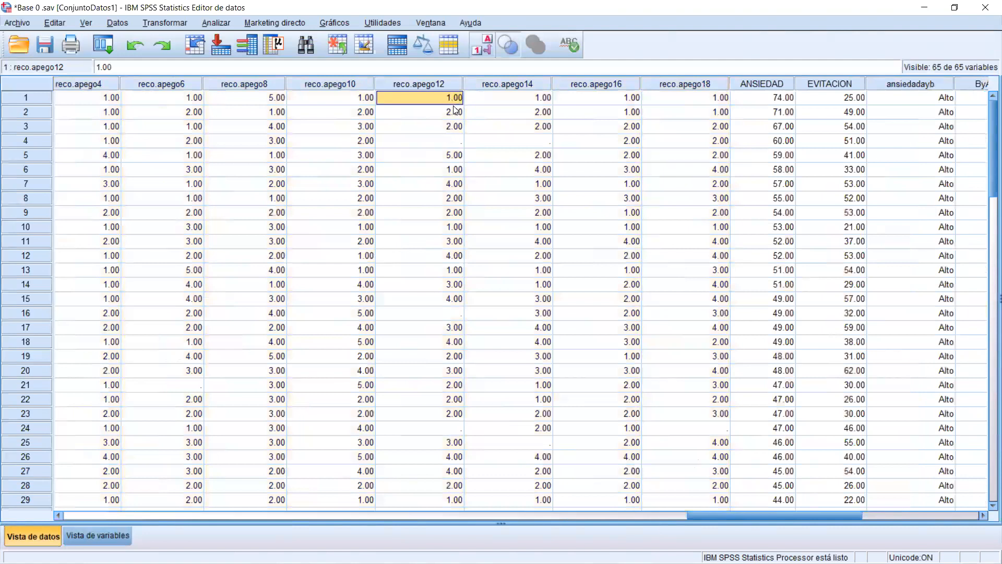
Examine the reco.apego10, reco.apego12 and reco.apego14 columns alongside the anxiety, avoidance and apego classification columns.
{"action": "left_click", "coordinate": [505, 84]}
{"action": "left_click", "coordinate": [451, 82]}
{"action": "left_click", "coordinate": [488, 82]}
{"action": "left_click", "coordinate": [453, 85]}
{"action": "left_click", "coordinate": [474, 85]}
{"action": "left_click", "coordinate": [450, 87]}
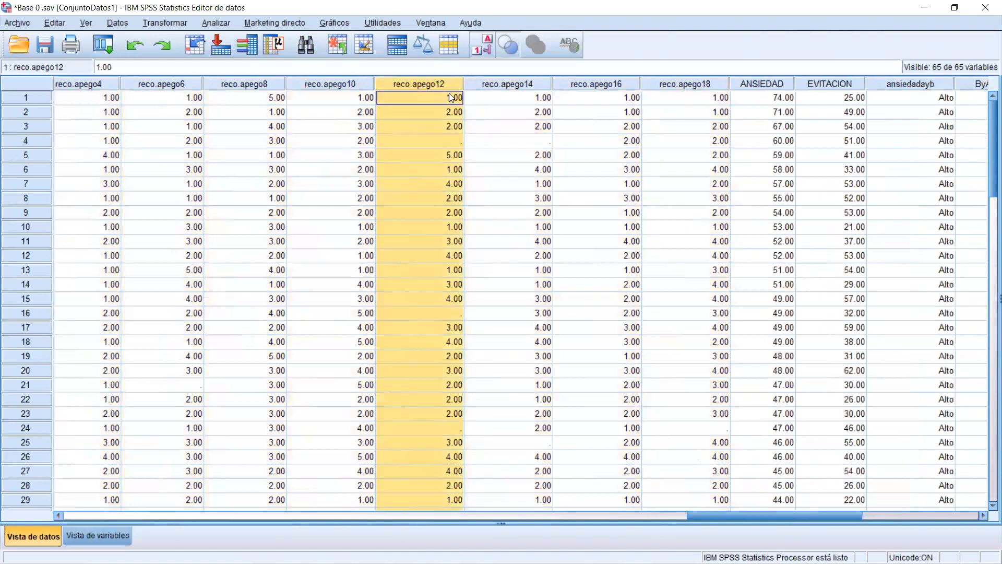
{"action": "left_click", "coordinate": [445, 102]}
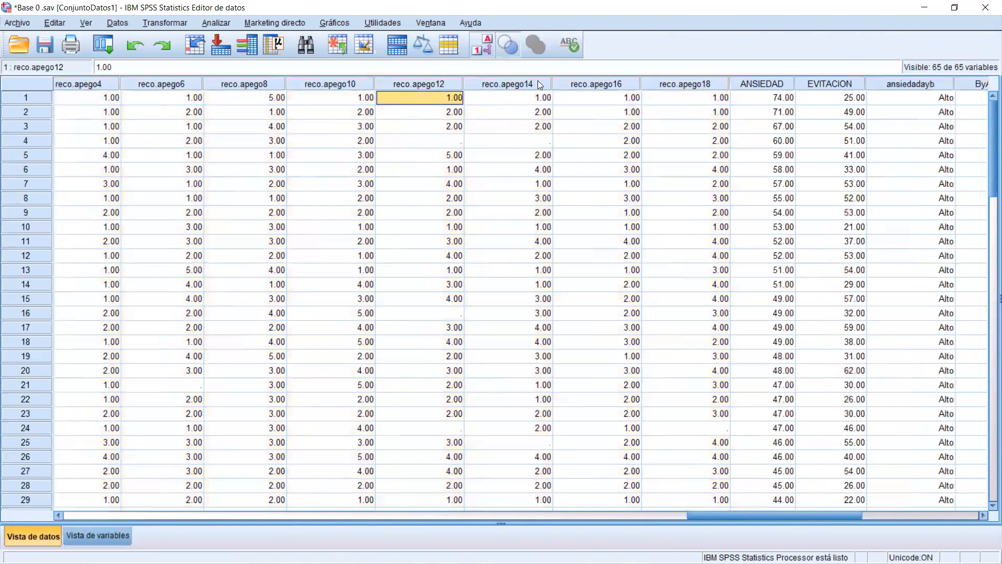
{"action": "left_click_drag", "start_coordinate": [537, 82], "coordinate": [333, 86]}
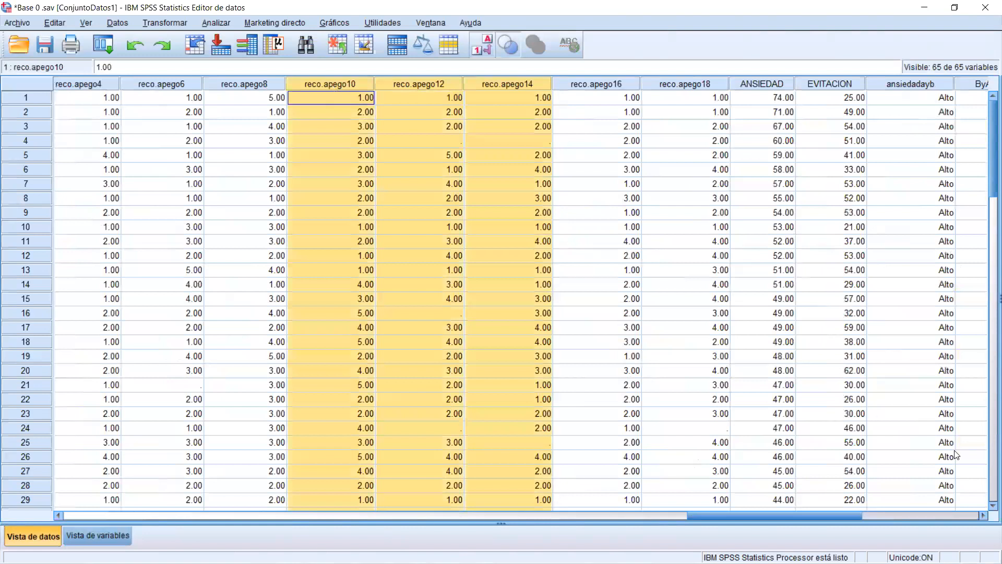
{"action": "left_click_drag", "start_coordinate": [794, 516], "coordinate": [842, 516]}
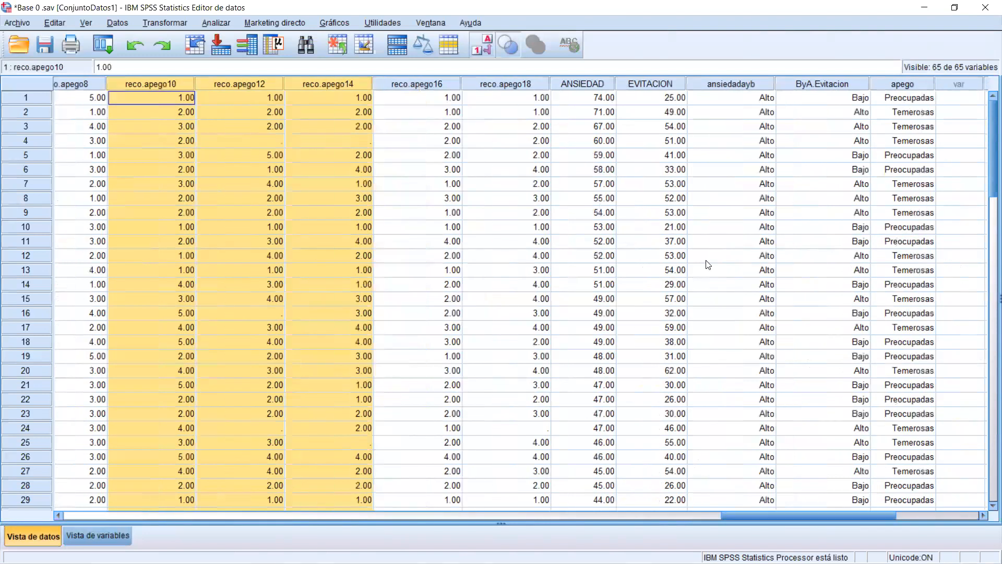
Examine the ANSIEDAD and EVITACION total score columns next to the recoded apego items.
{"action": "left_click", "coordinate": [593, 81]}
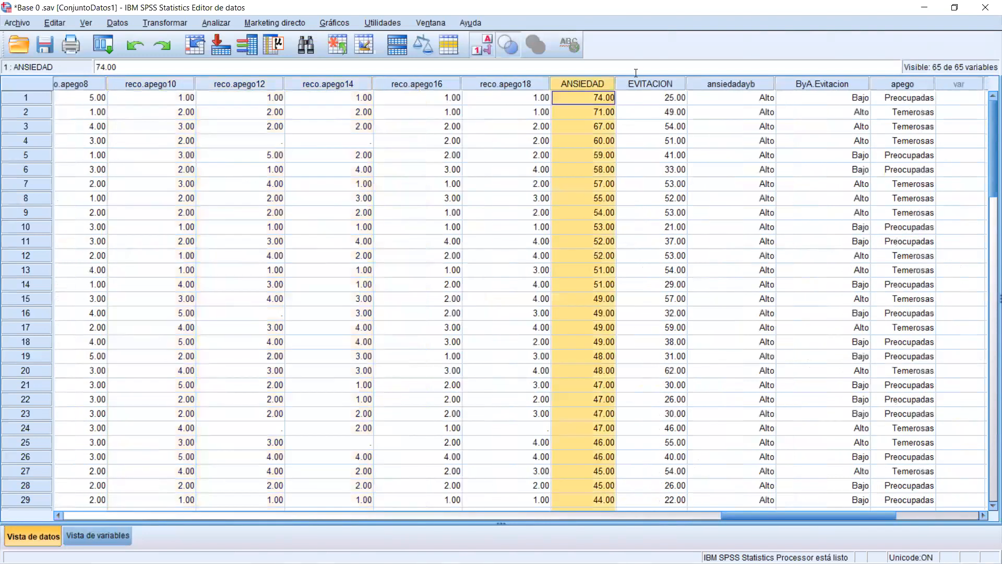
{"action": "left_click_drag", "start_coordinate": [490, 84], "coordinate": [151, 85]}
{"action": "left_click", "coordinate": [589, 97]}
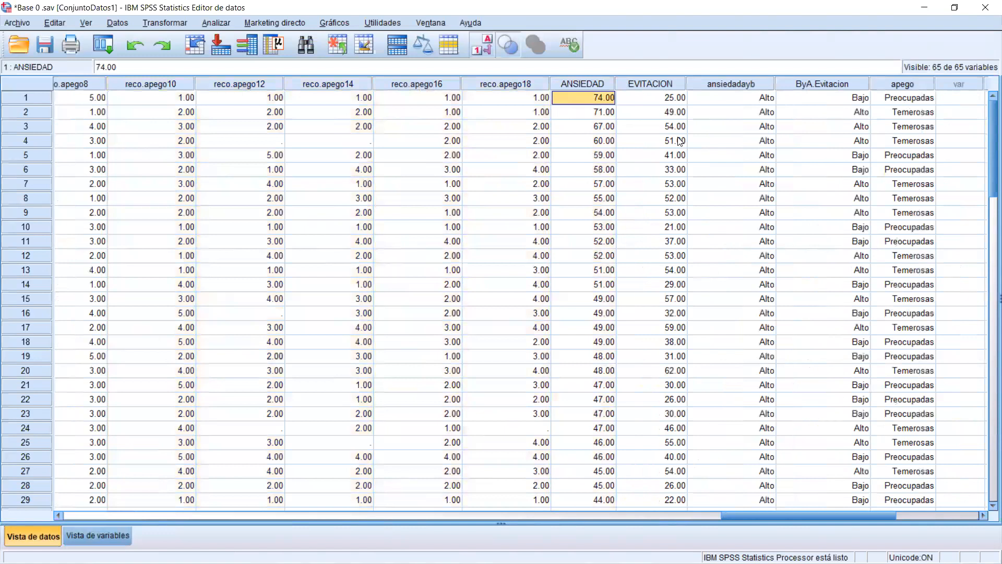
{"action": "left_click", "coordinate": [625, 112]}
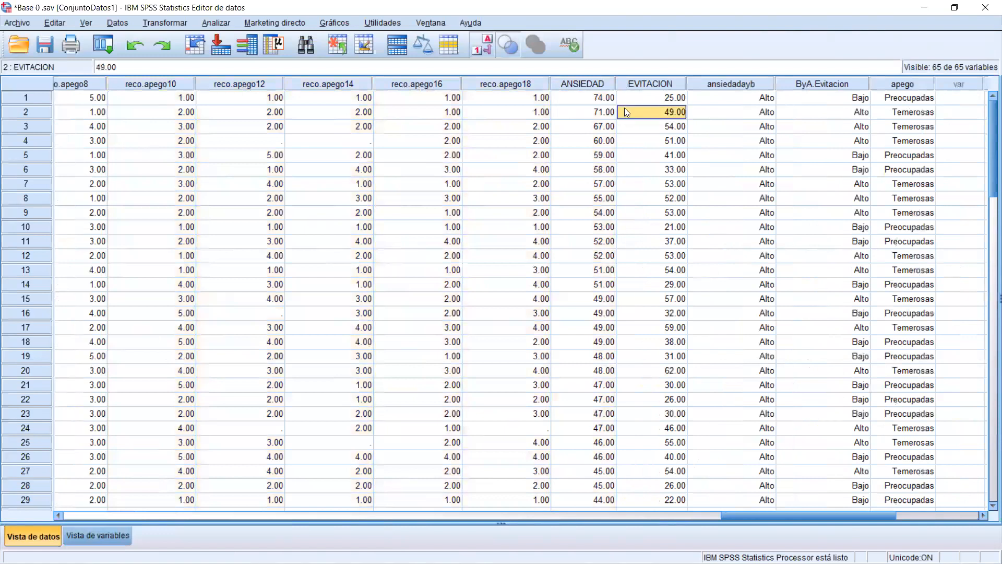
{"action": "left_click", "coordinate": [586, 84]}
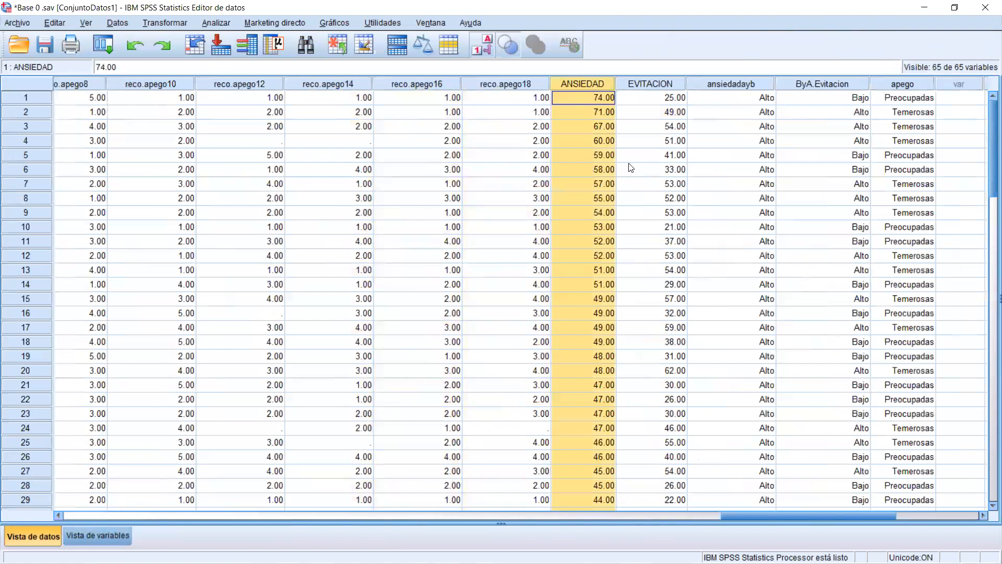
{"action": "left_click", "coordinate": [651, 85], "text": "shift"}
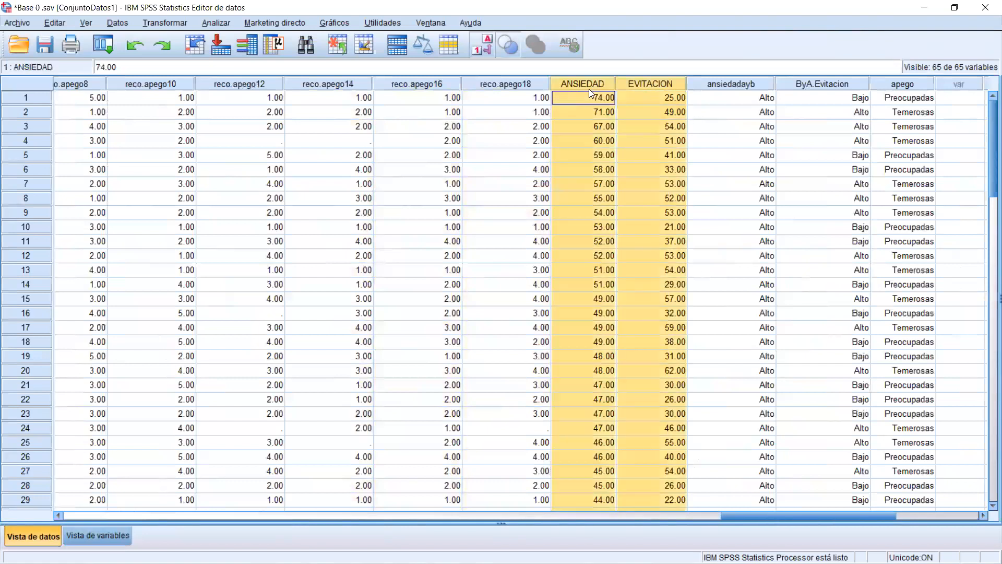
{"action": "left_click", "coordinate": [661, 141]}
Display numeric codes instead of value labels and inspect the ansiedadayb group boundary around cases 39 to 41.
{"action": "left_click", "coordinate": [732, 85]}
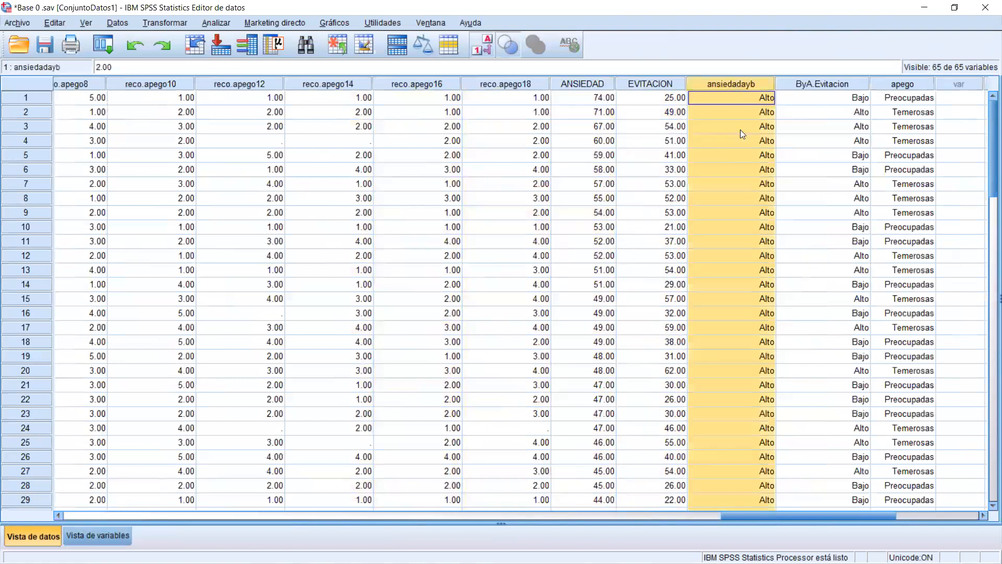
{"action": "left_click_drag", "start_coordinate": [855, 514], "coordinate": [891, 516]}
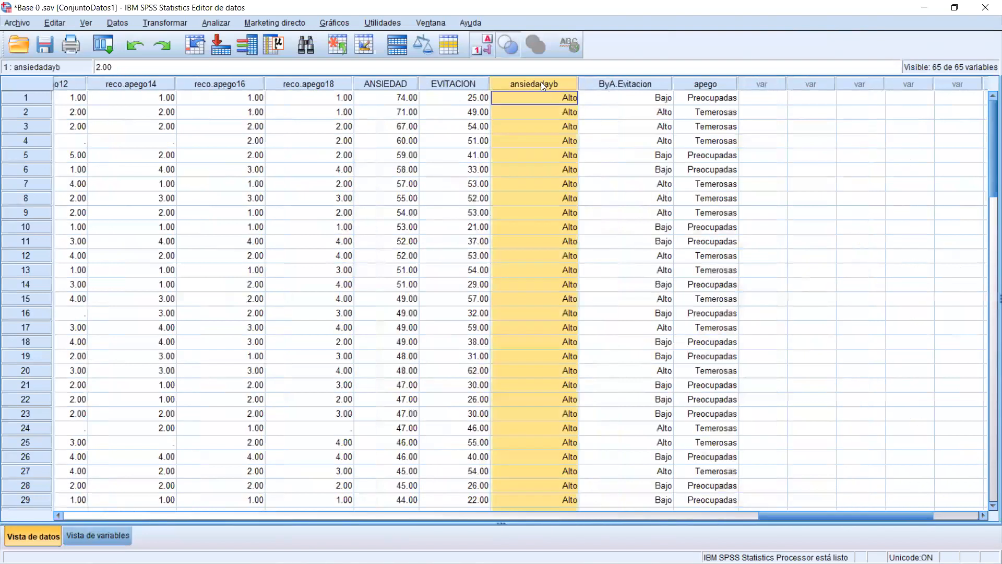
{"action": "left_click", "coordinate": [481, 46]}
{"action": "scroll", "coordinate": [544, 256], "scroll_direction": "down", "scroll_amount": 10}
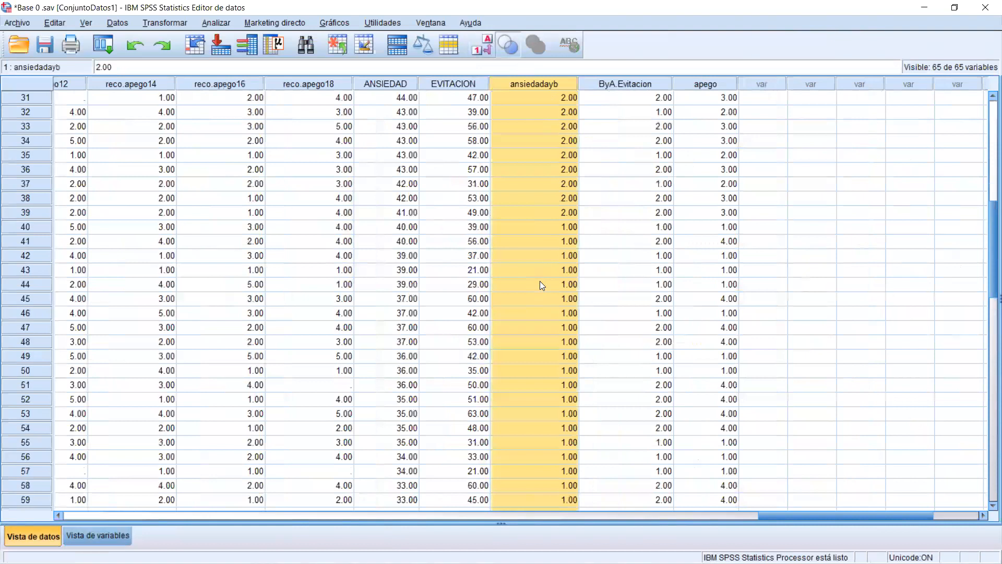
{"action": "left_click", "coordinate": [560, 228]}
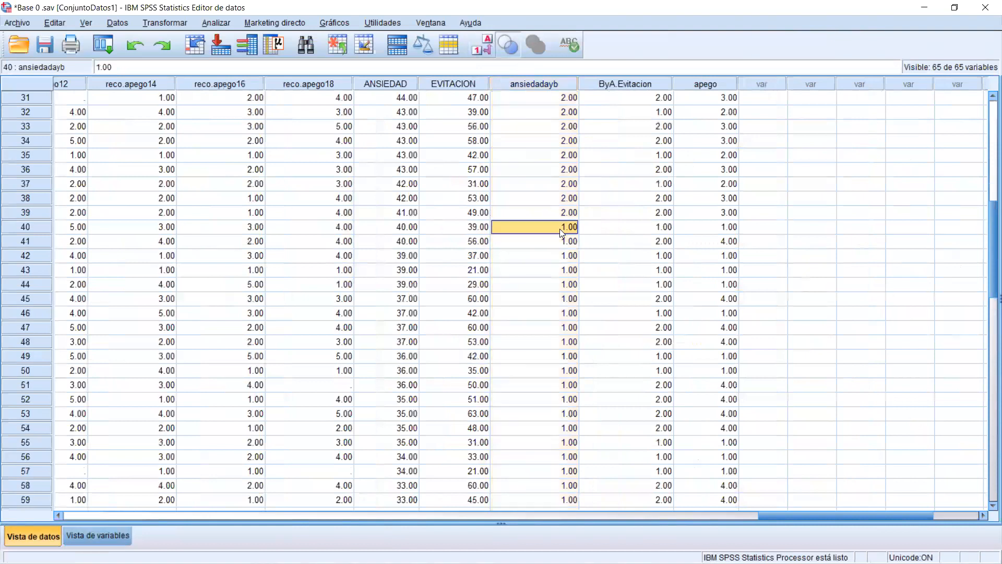
{"action": "left_click", "coordinate": [563, 210]}
{"action": "left_click", "coordinate": [562, 225]}
{"action": "left_click_drag", "start_coordinate": [563, 216], "coordinate": [562, 235]}
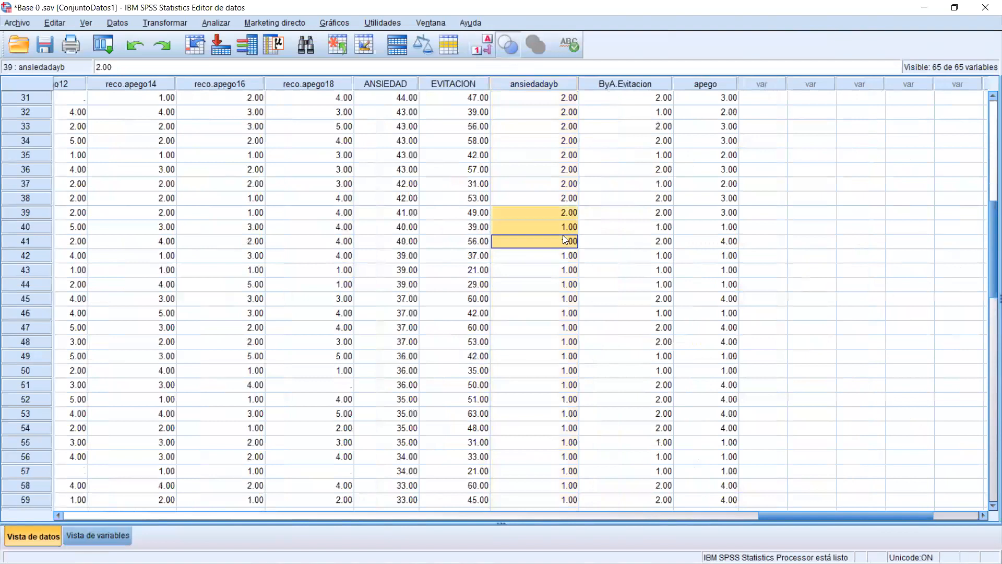
Examine the numeric codes of ByA.Evitacion against those of ansiedadayb and apego.
{"action": "left_click", "coordinate": [618, 83]}
{"action": "left_click", "coordinate": [549, 84]}
{"action": "left_click", "coordinate": [637, 84]}
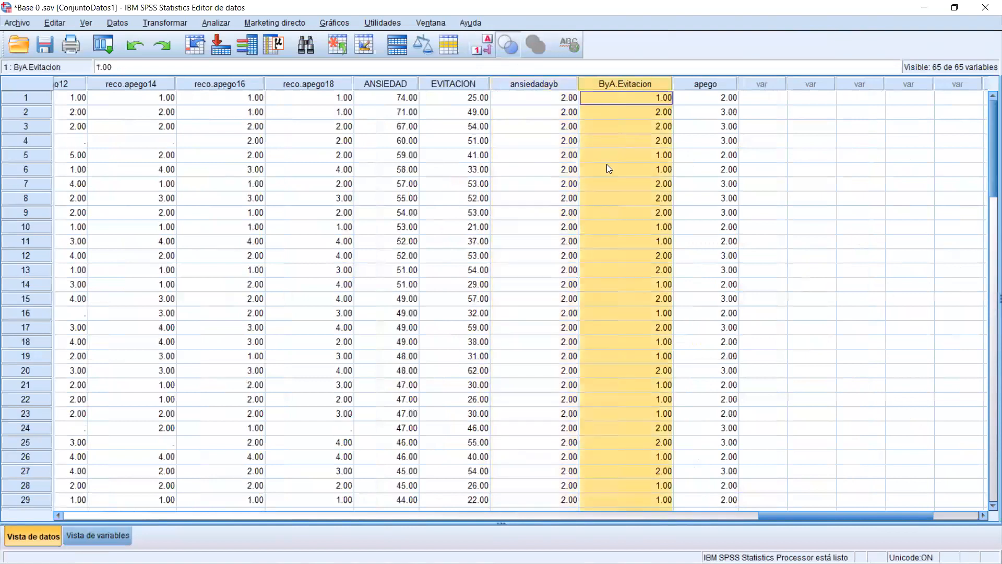
{"action": "left_click", "coordinate": [706, 112]}
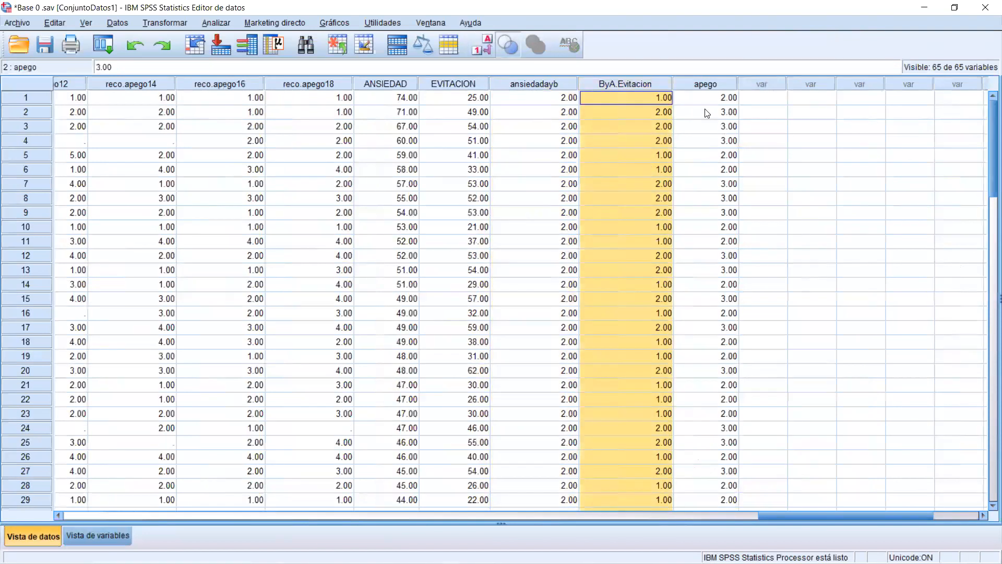
Display the value labels again and look through the apego categories across the cases.
{"action": "left_click", "coordinate": [488, 46]}
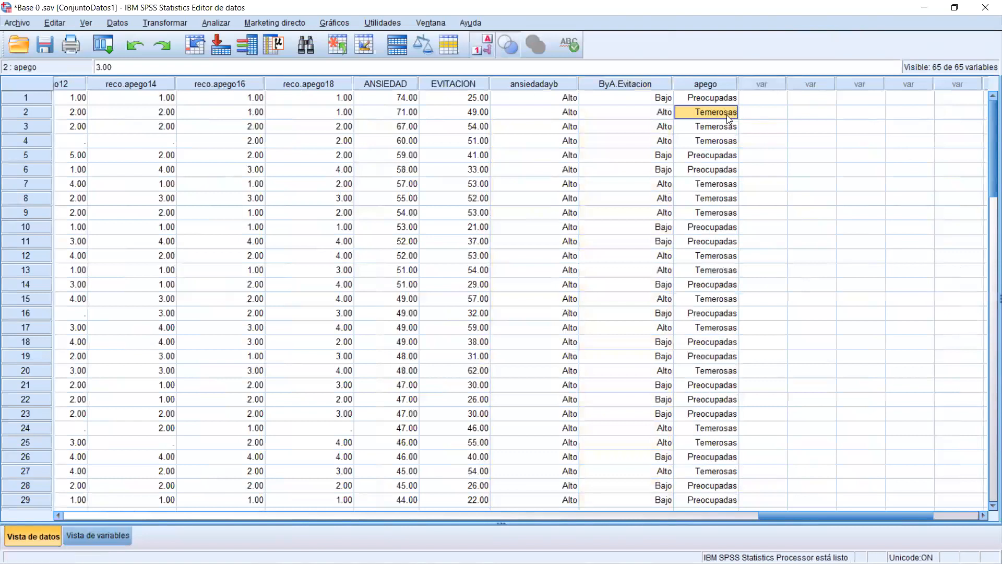
{"action": "left_click", "coordinate": [719, 158]}
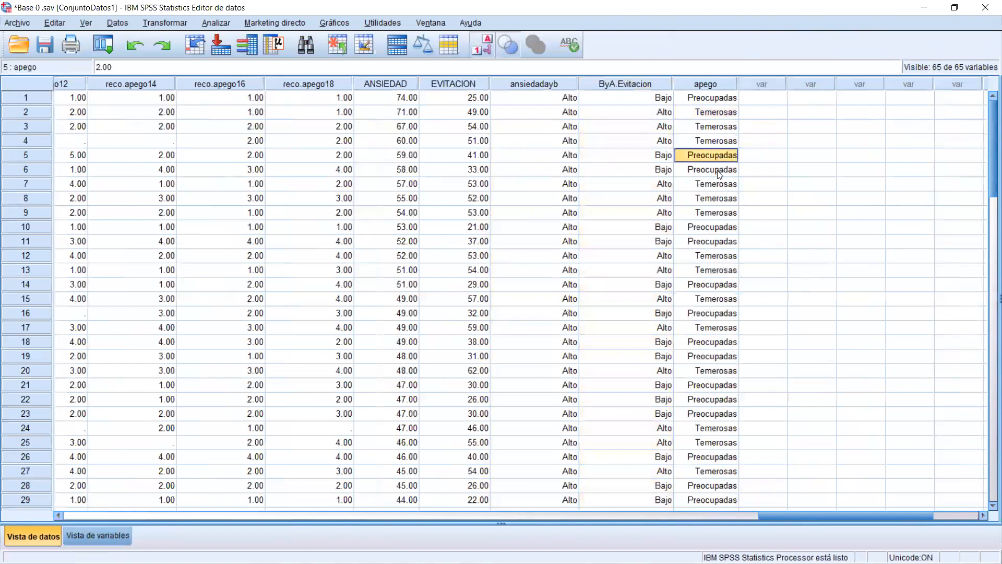
{"action": "scroll", "coordinate": [712, 278], "scroll_direction": "down", "scroll_amount": 5}
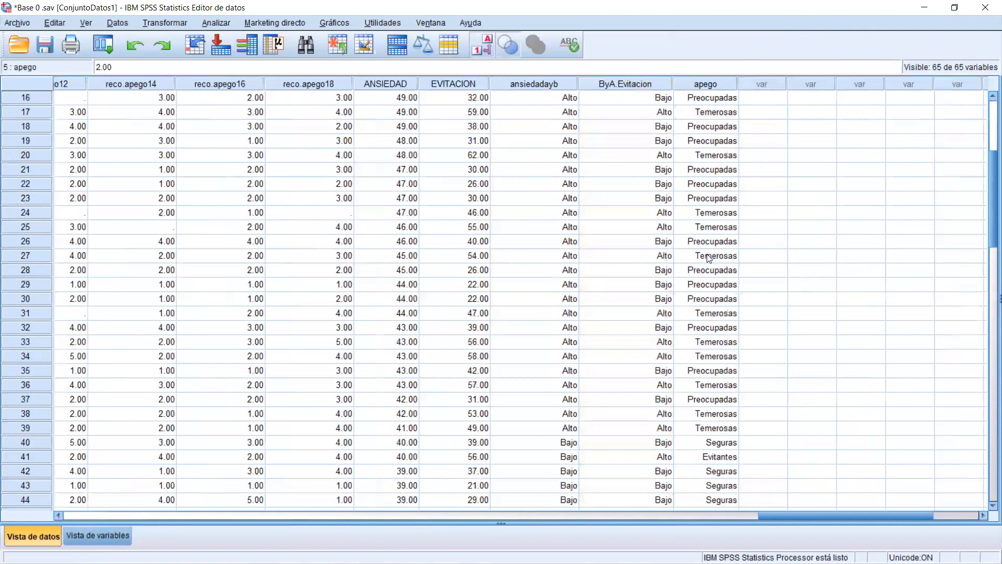
{"action": "scroll", "coordinate": [709, 258], "scroll_direction": "down", "scroll_amount": 5}
{"action": "scroll", "coordinate": [708, 258], "scroll_direction": "up", "scroll_amount": 10}
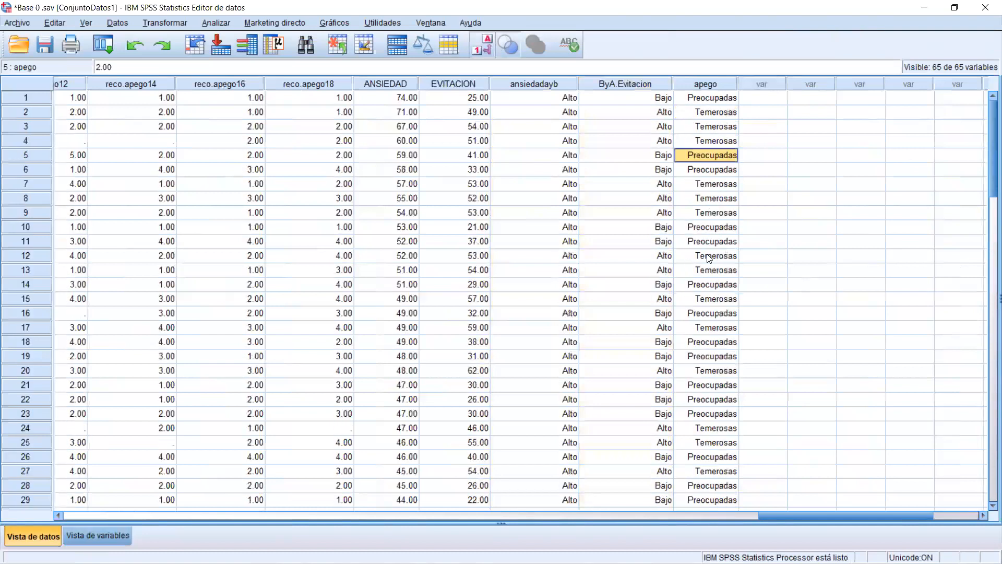
Review the apego classification together with the columns it derives from, reco.apego16 through ByA.Evitacion.
{"action": "left_click", "coordinate": [691, 86]}
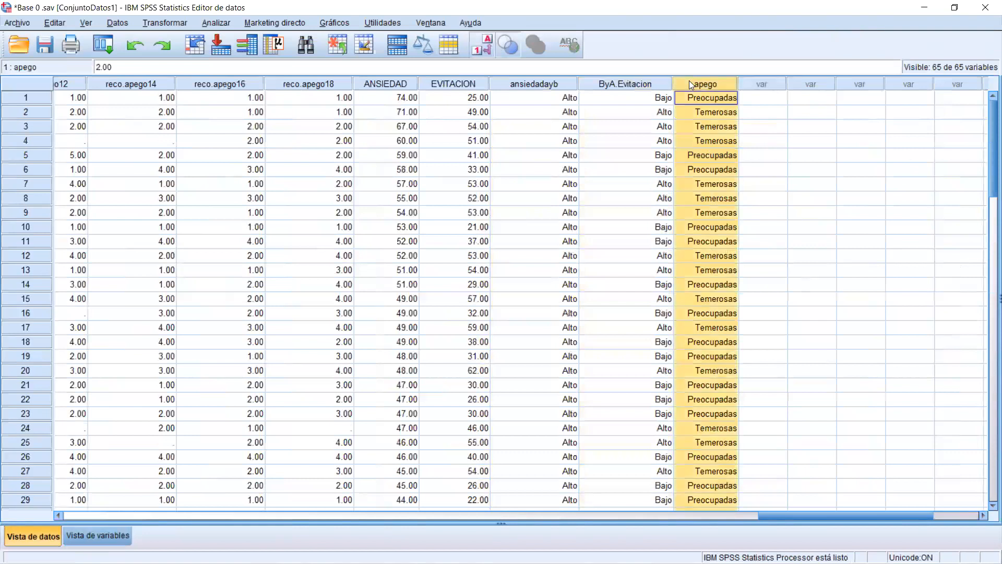
{"action": "left_click", "coordinate": [612, 169]}
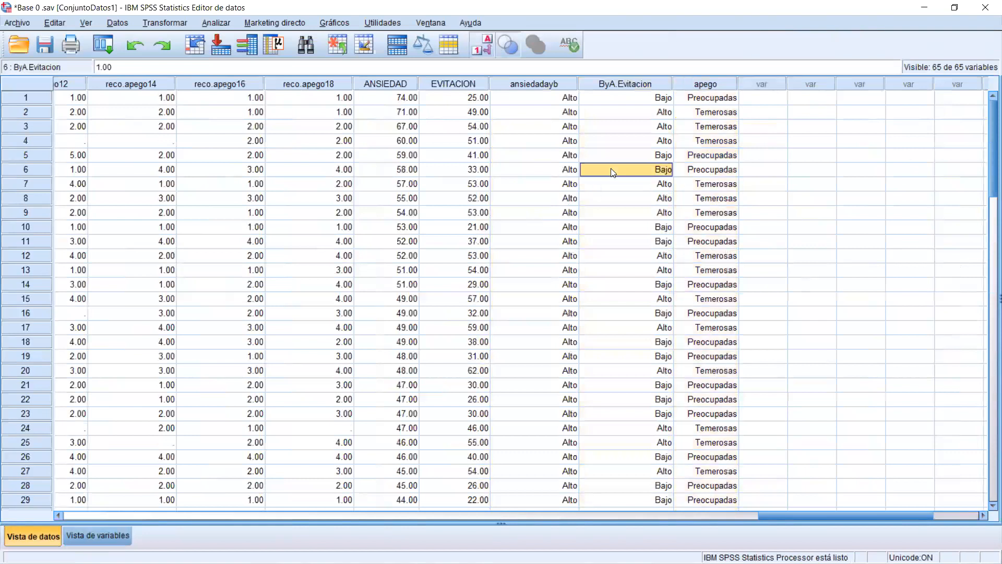
{"action": "left_click_drag", "start_coordinate": [707, 79], "coordinate": [256, 95]}
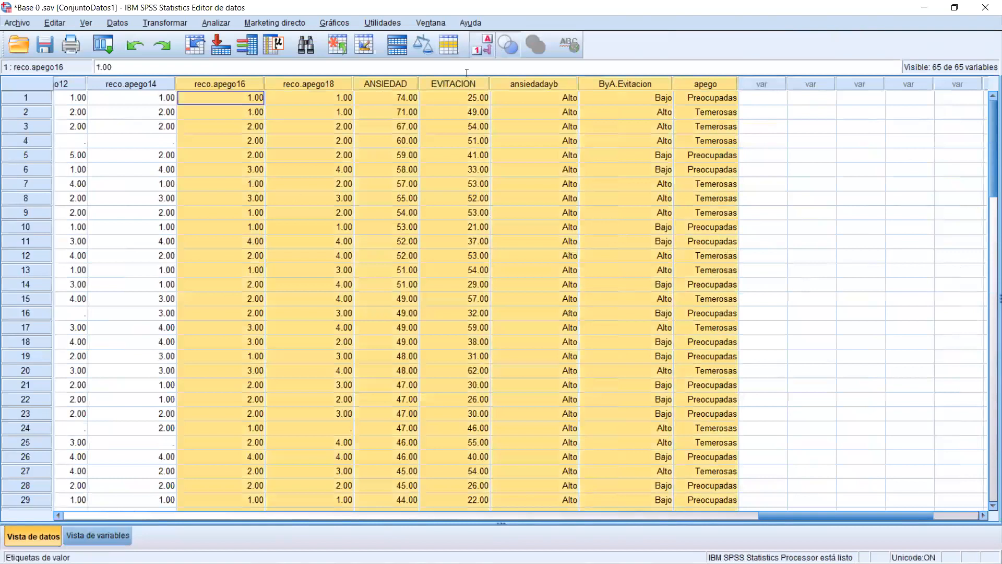
{"action": "left_click", "coordinate": [410, 142]}
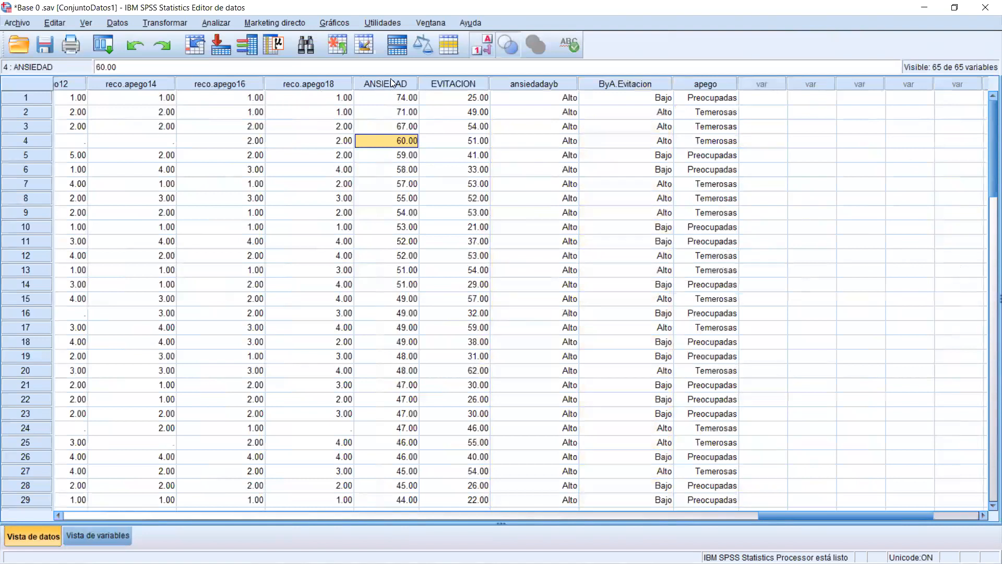
{"action": "left_click", "coordinate": [457, 83]}
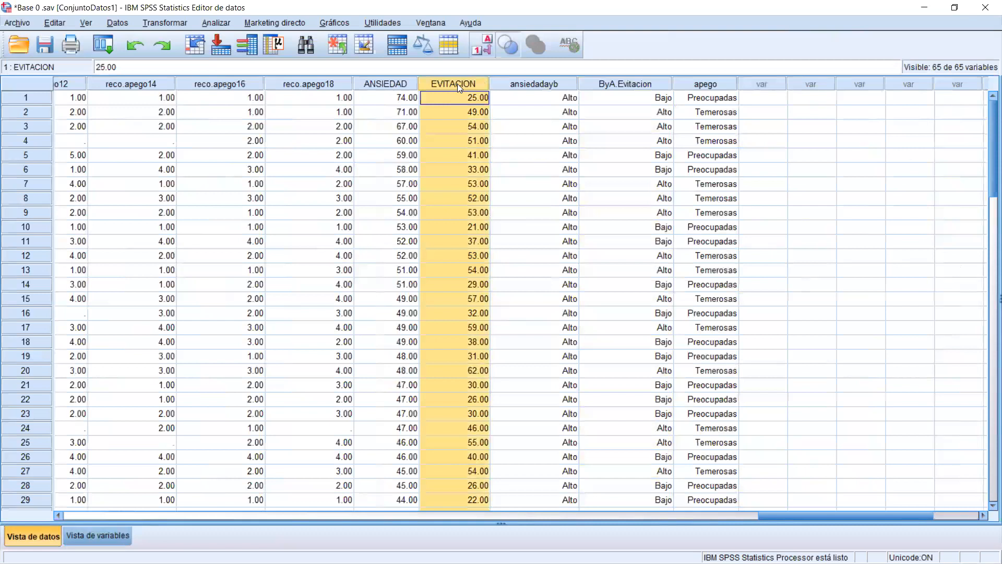
{"action": "left_click", "coordinate": [520, 85]}
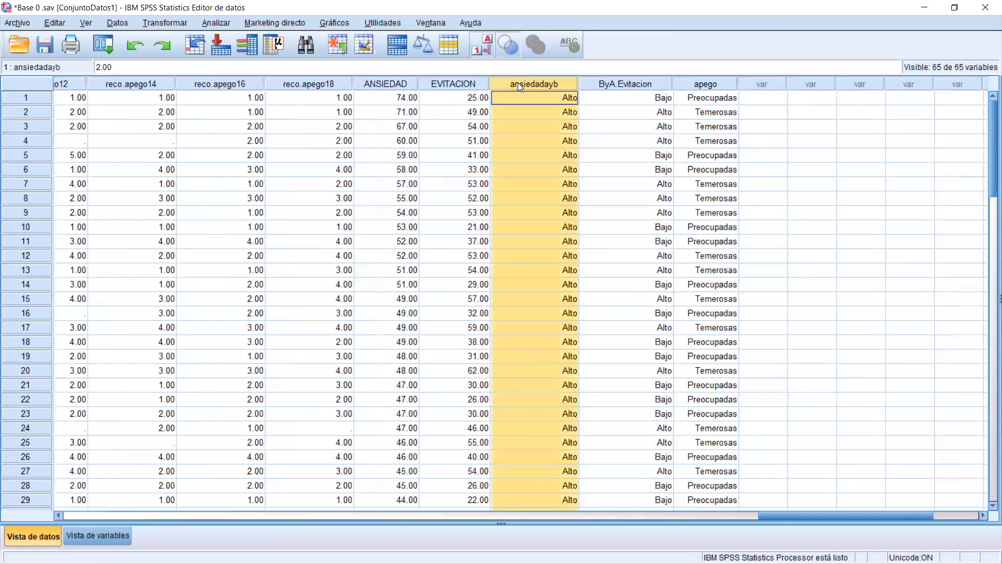
{"action": "left_click", "coordinate": [695, 84]}
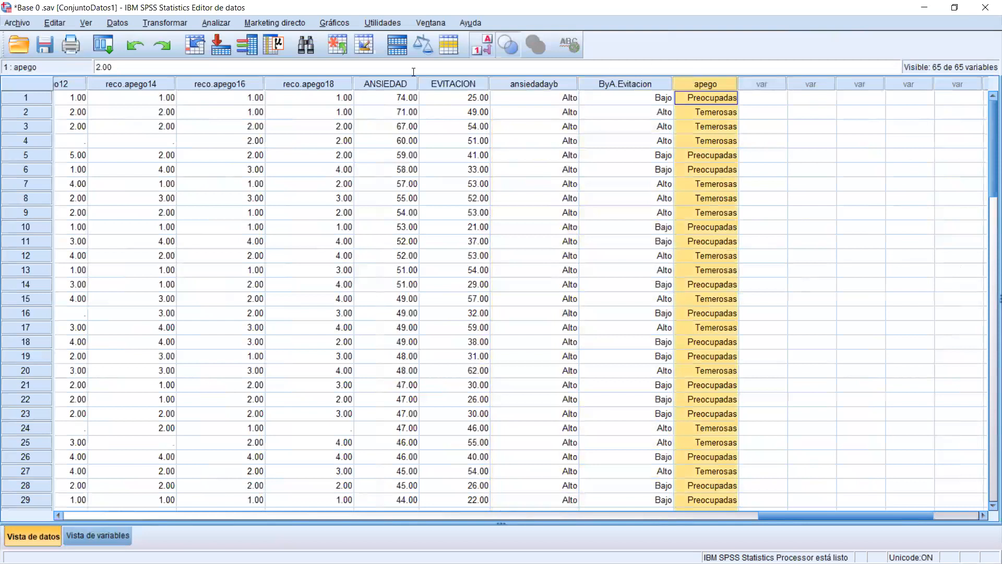
Compare the ansiedadayb and ByA.Evitacion groups with the resulting apego category and the EVITACION scores.
{"action": "left_click", "coordinate": [526, 85]}
{"action": "left_click", "coordinate": [729, 82]}
{"action": "left_click", "coordinate": [540, 84]}
{"action": "left_click", "coordinate": [642, 80]}
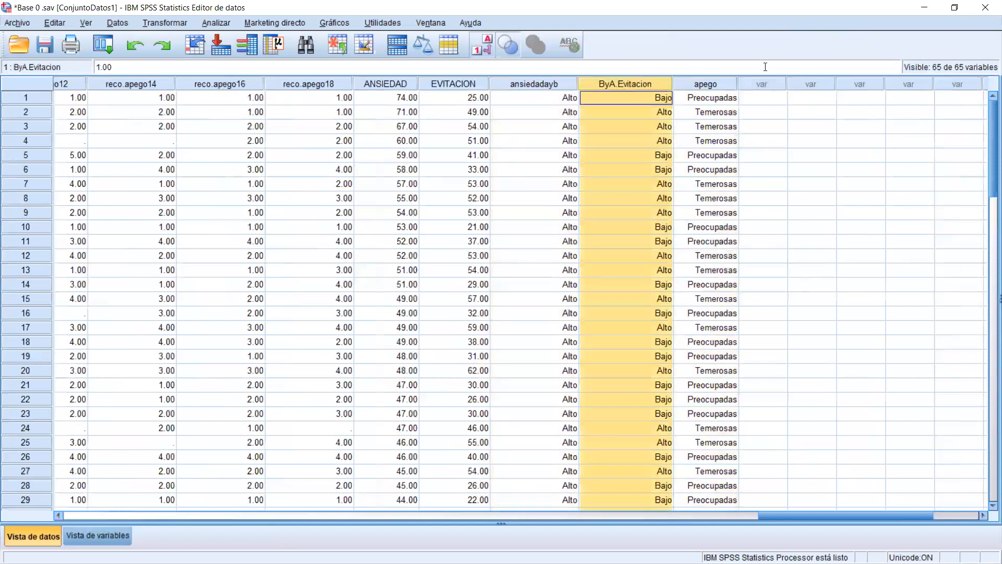
{"action": "left_click", "coordinate": [724, 82]}
{"action": "left_click", "coordinate": [621, 84]}
{"action": "left_click", "coordinate": [428, 83]}
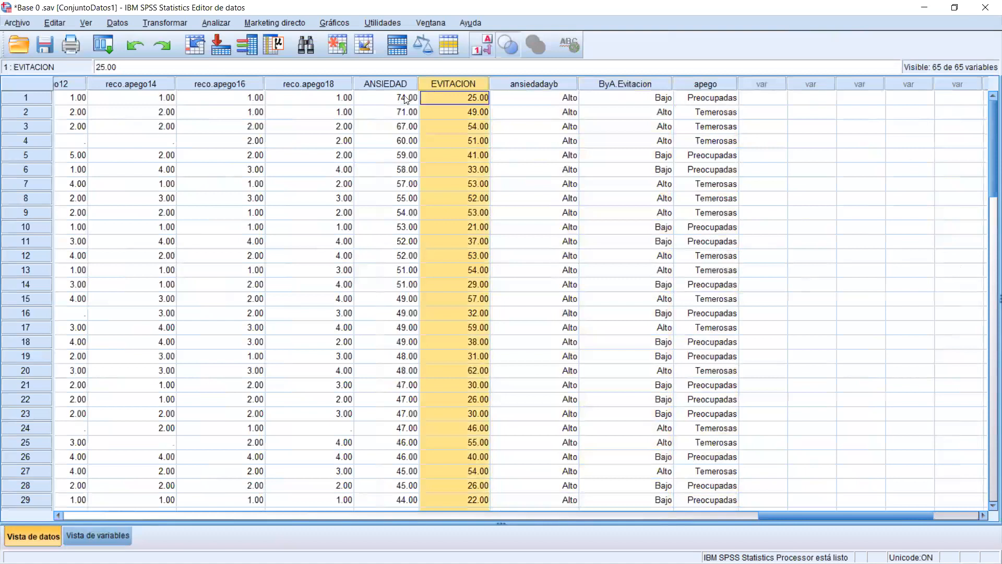
Look over the columns from EVITACION through apego, ending on the apego column.
{"action": "left_click", "coordinate": [429, 140]}
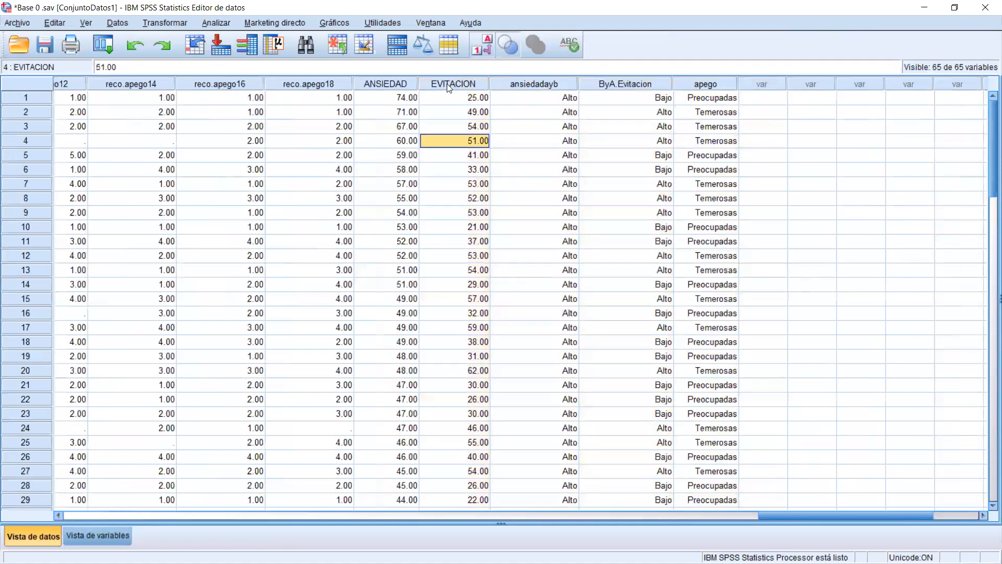
{"action": "left_click_drag", "start_coordinate": [448, 83], "coordinate": [688, 79]}
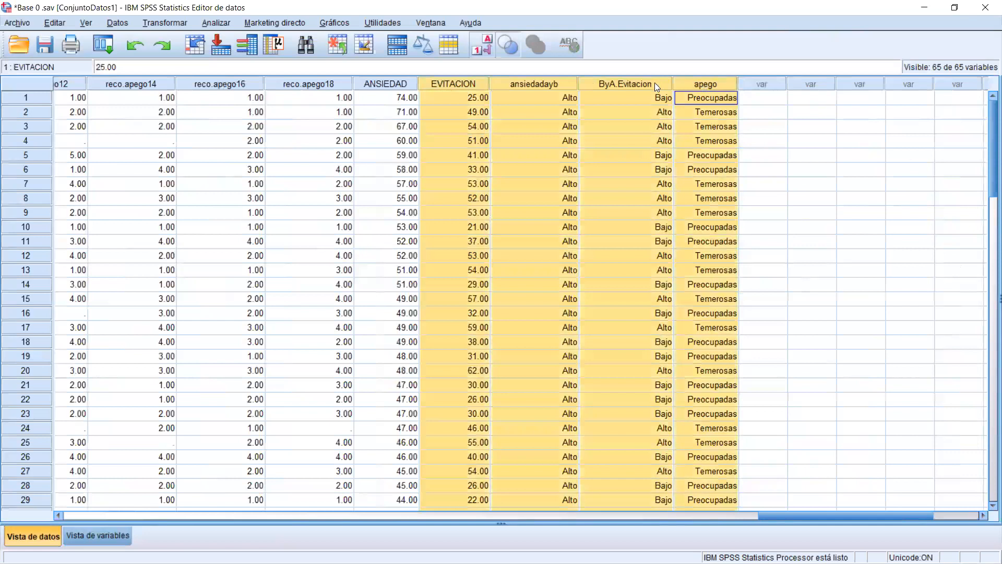
{"action": "double_click", "coordinate": [643, 98]}
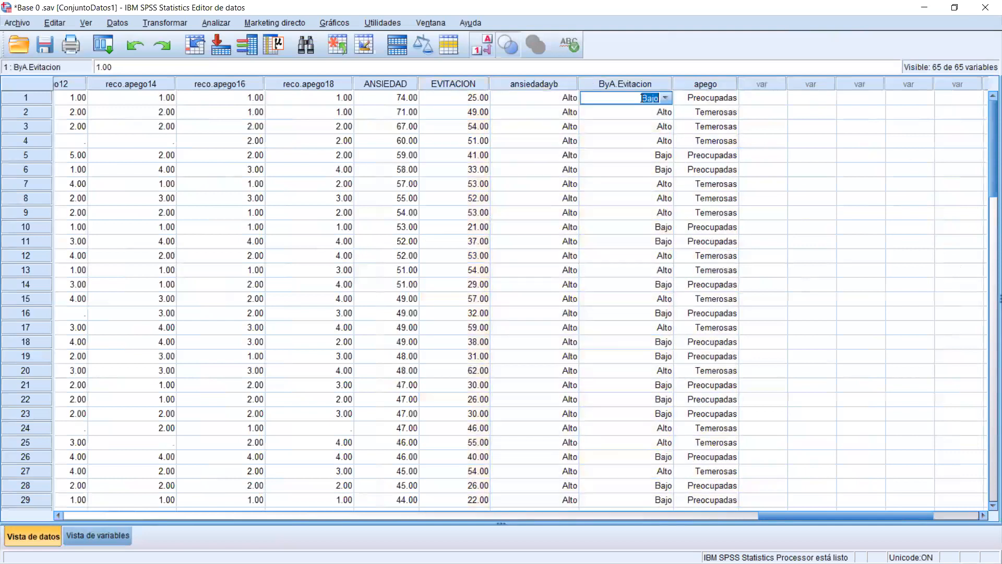
{"action": "left_click", "coordinate": [797, 132]}
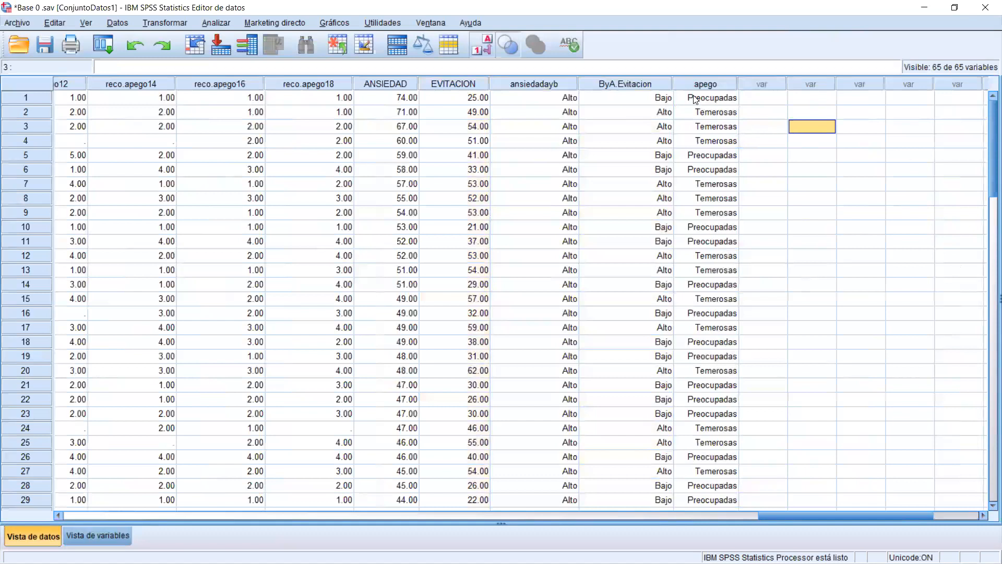
{"action": "left_click", "coordinate": [710, 83]}
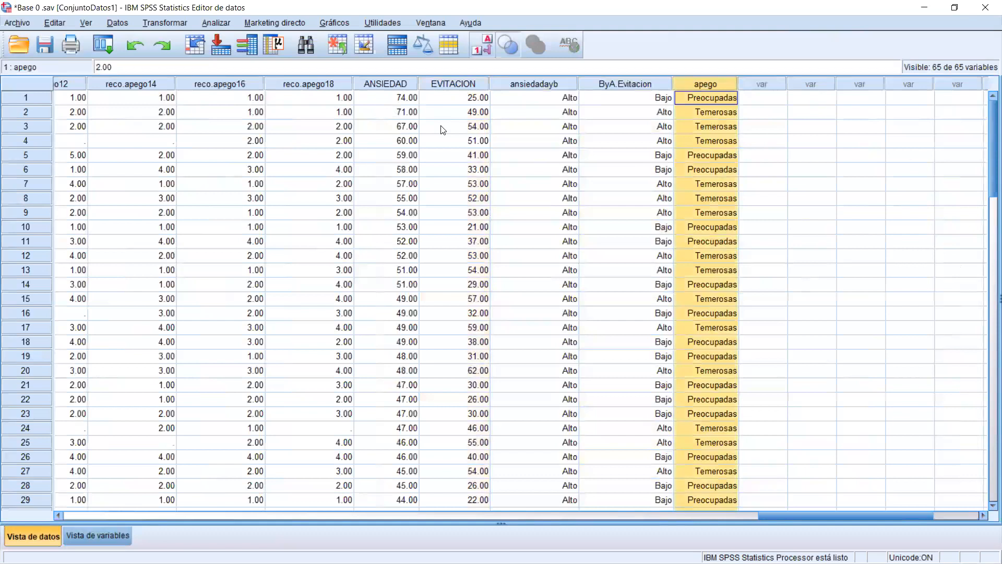
Switch to the PowerPoint presentation at full size and view slide 6 on conditional recoding and slide 7 on percentile groups.
{"action": "left_click", "coordinate": [924, 11]}
{"action": "left_click", "coordinate": [152, 183]}
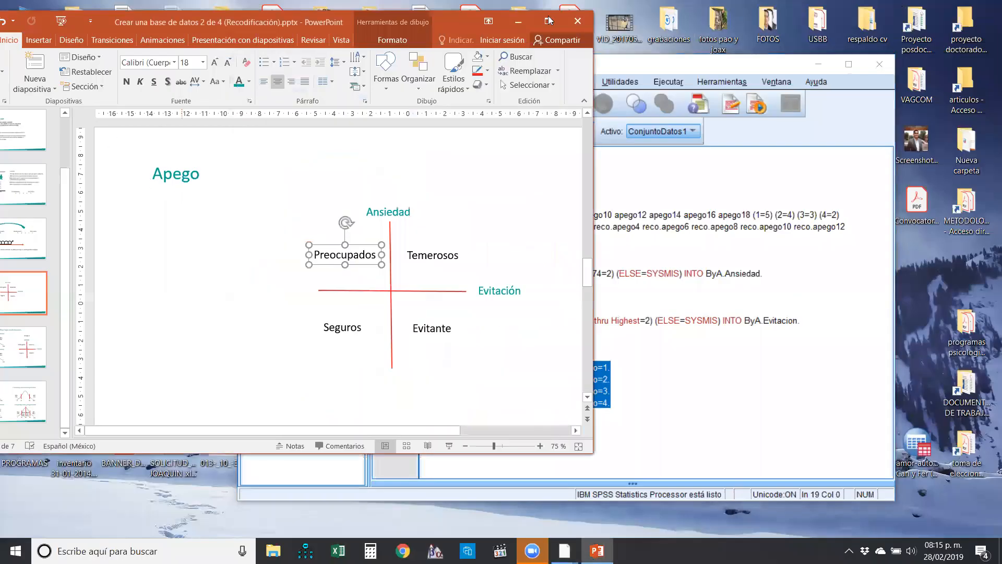
{"action": "key", "text": "super+Up"}
{"action": "scroll", "coordinate": [143, 343], "scroll_direction": "down", "scroll_amount": 2}
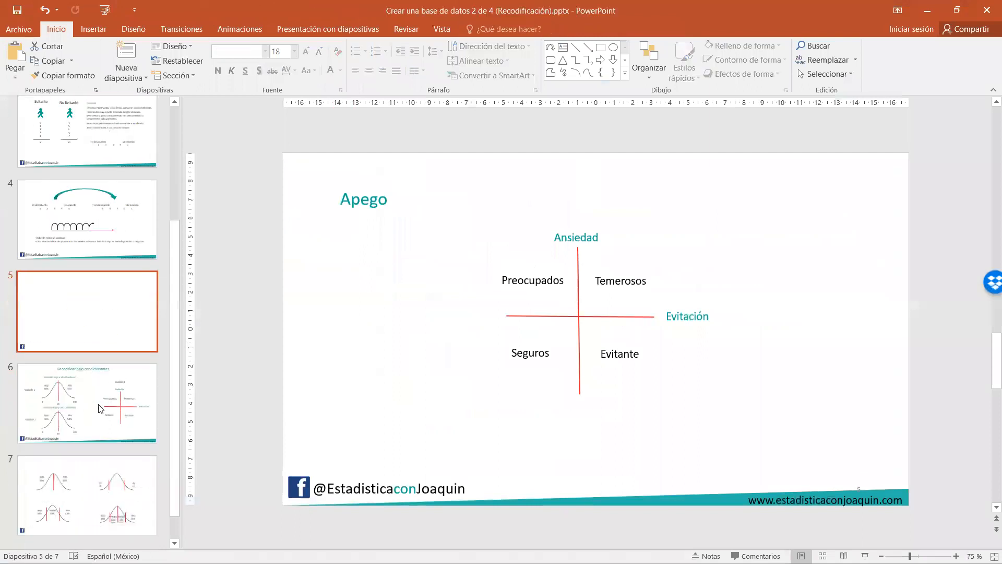
{"action": "left_click", "coordinate": [100, 402]}
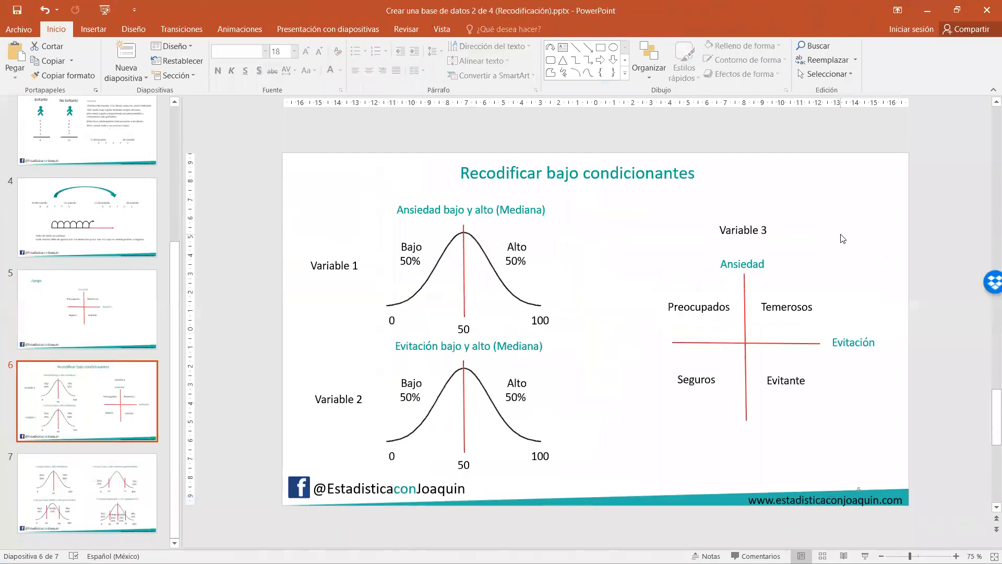
{"action": "left_click", "coordinate": [101, 492]}
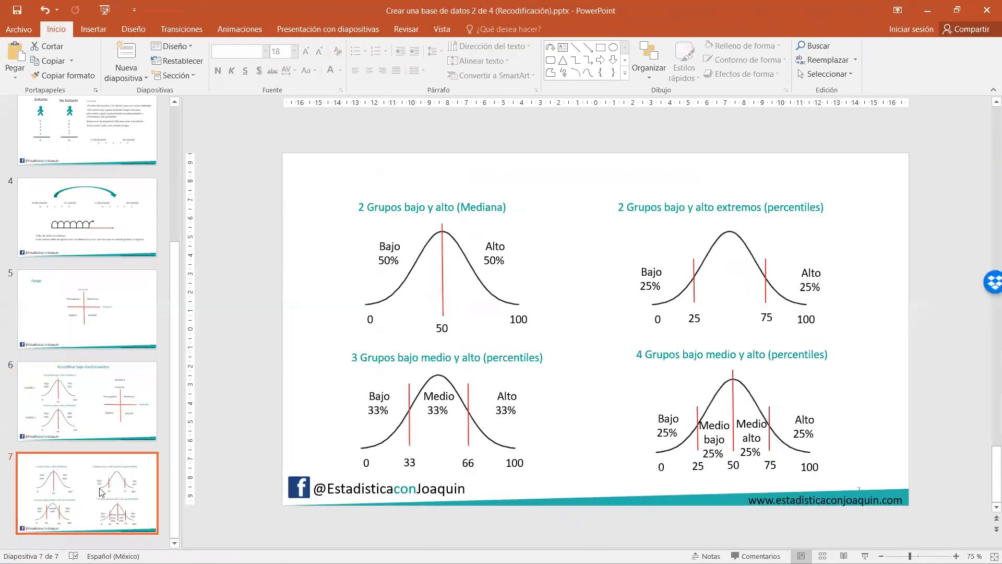